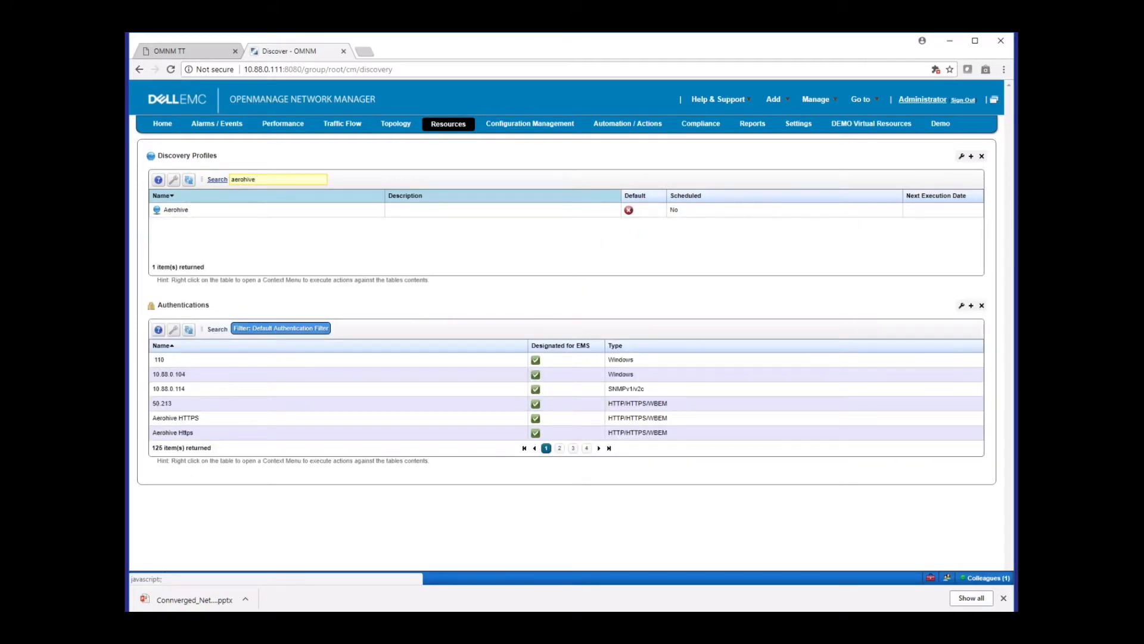
Inspect the network addresses and authentications of the Aerohive discovery profile, and close the profile without saving
right_click(322, 210)
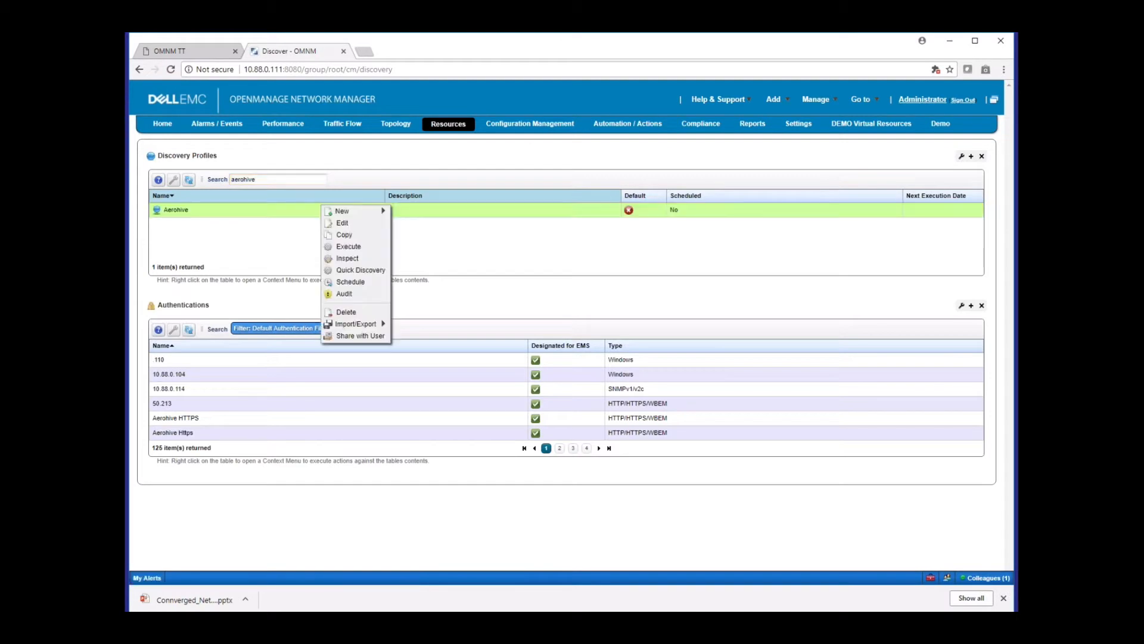
click(341, 223)
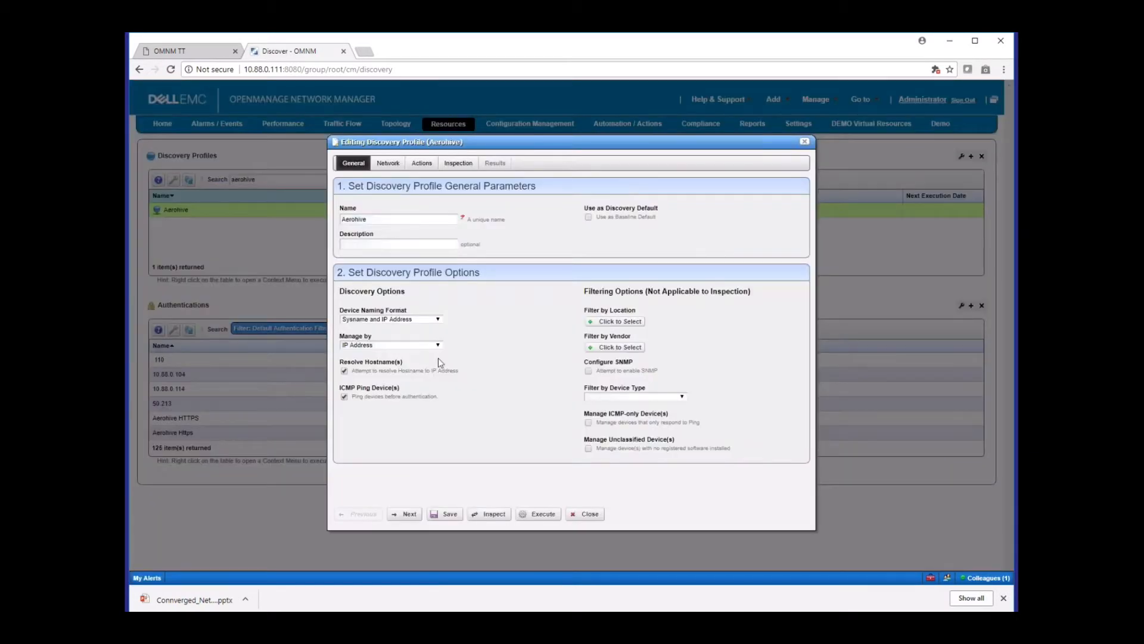
click(388, 163)
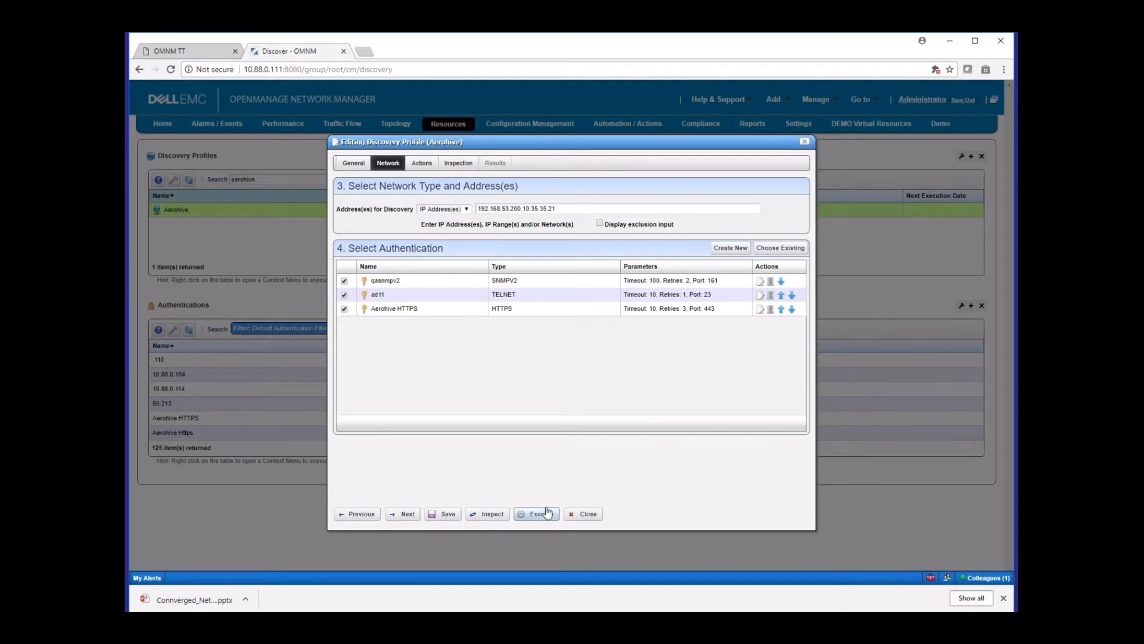
click(805, 141)
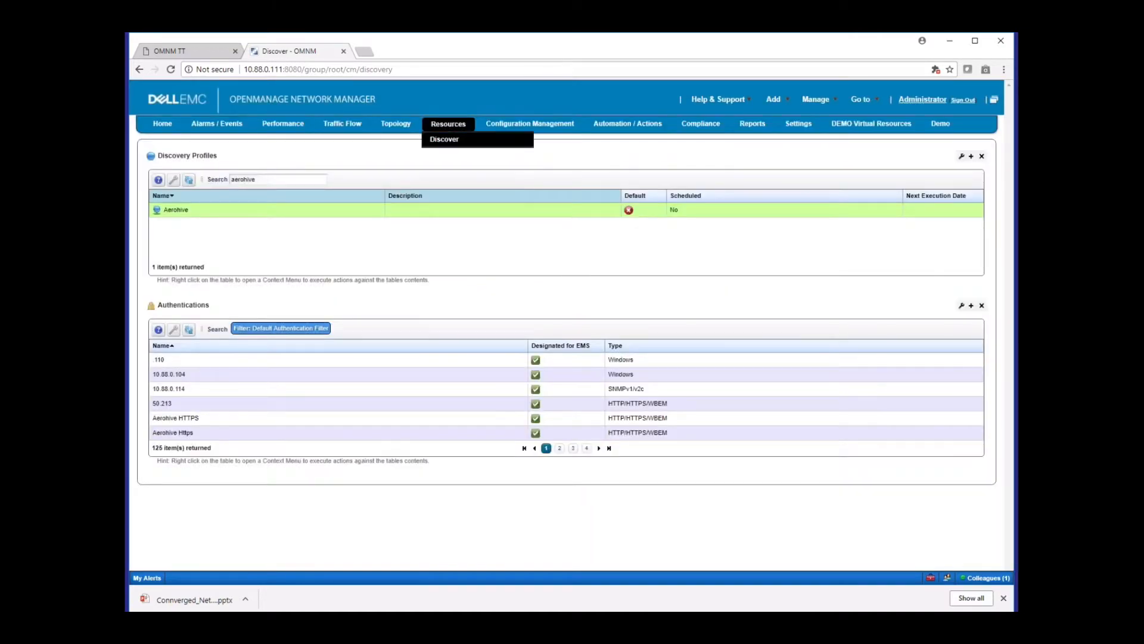
Open the details of the Aerohive HiveAP130 access point at 192.168.53.200 from the managed resources
click(448, 124)
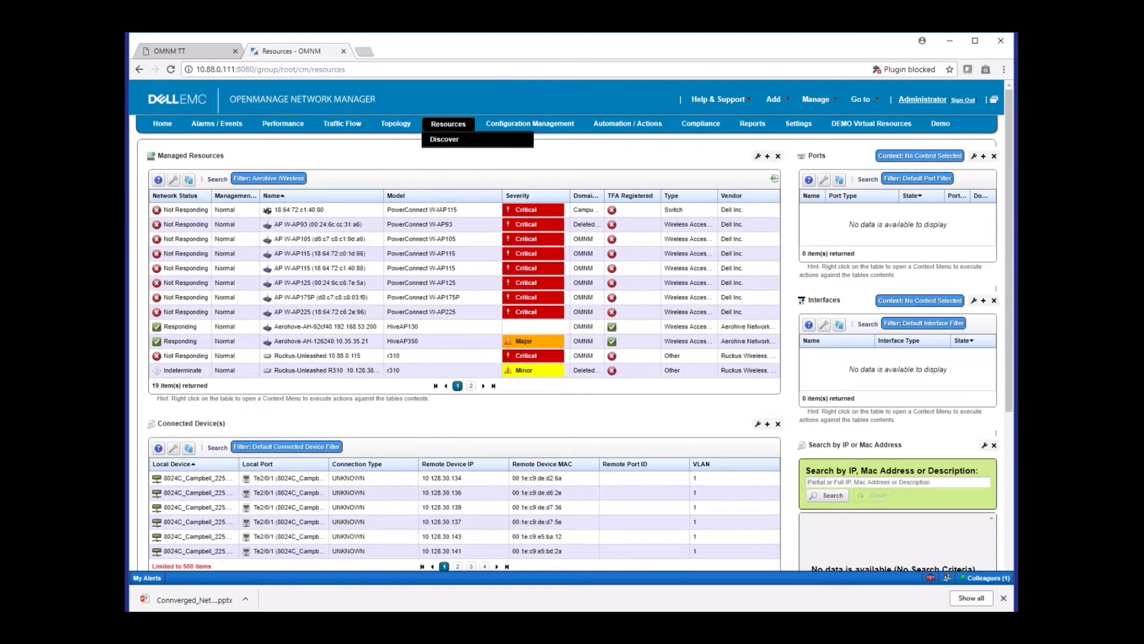
click(317, 341)
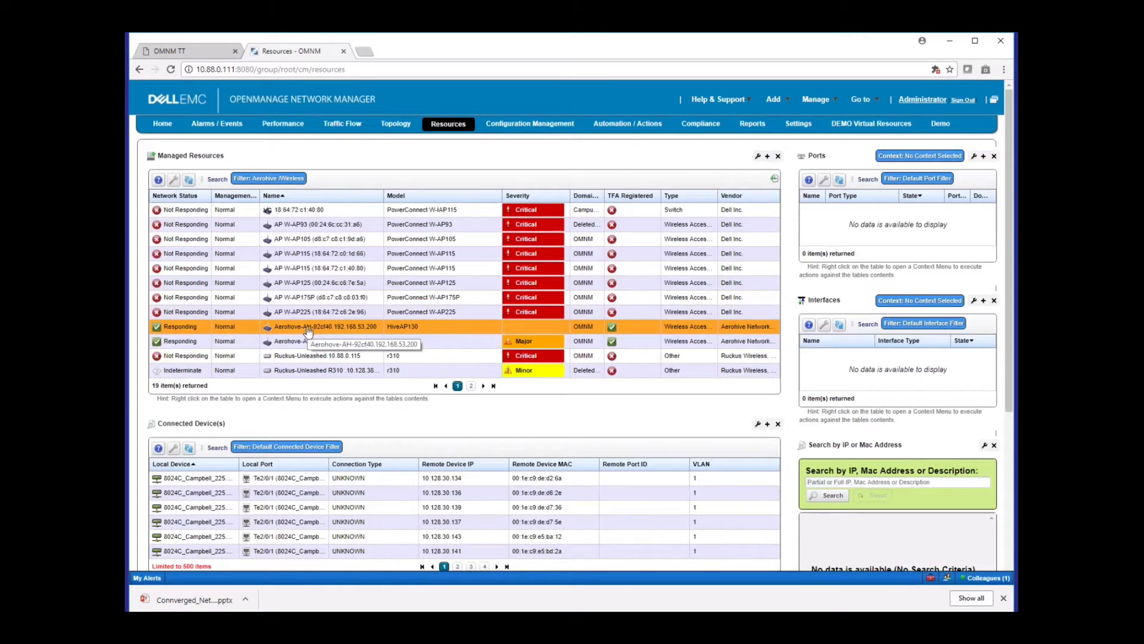
right_click(308, 329)
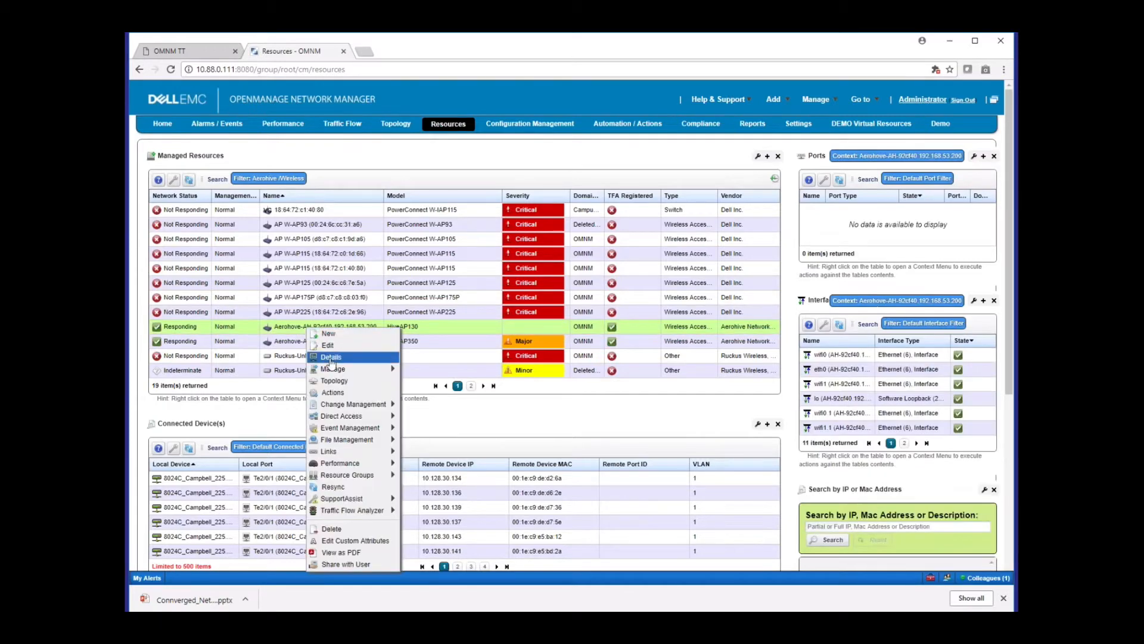
click(331, 357)
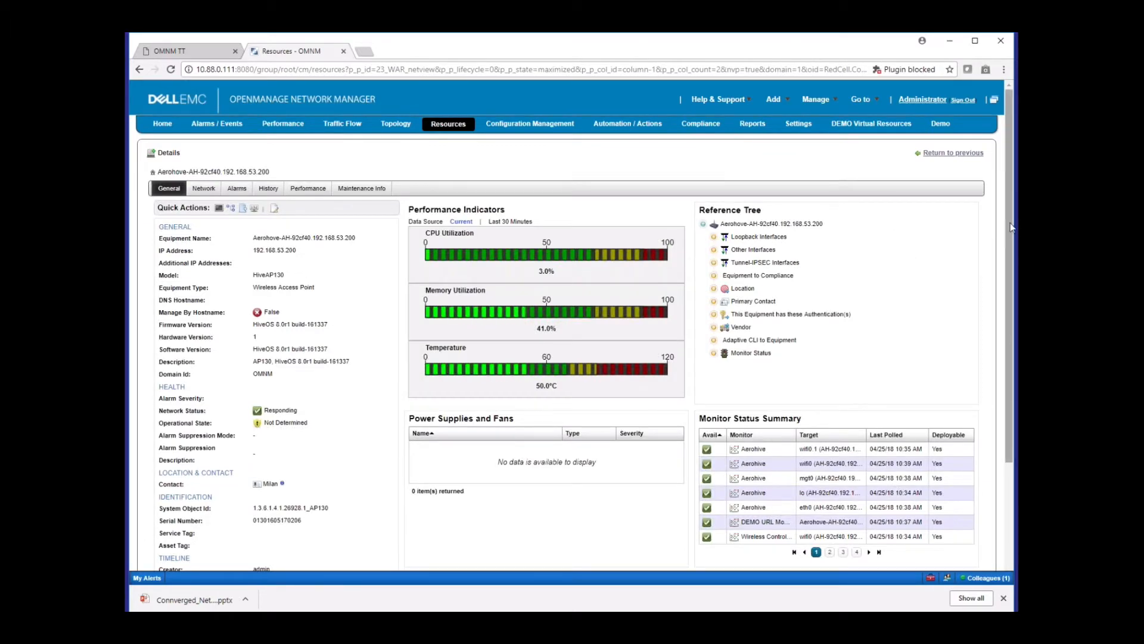
Examine the access point's general details and expand Other Interfaces in its reference tree
scroll(1012, 227, down, 3)
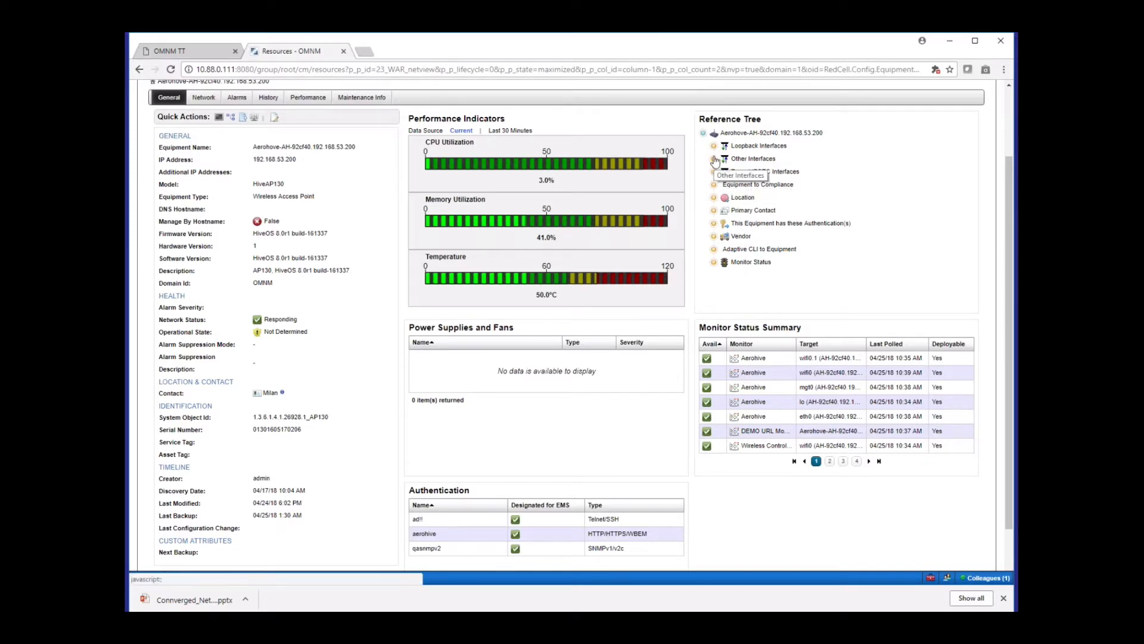
click(714, 158)
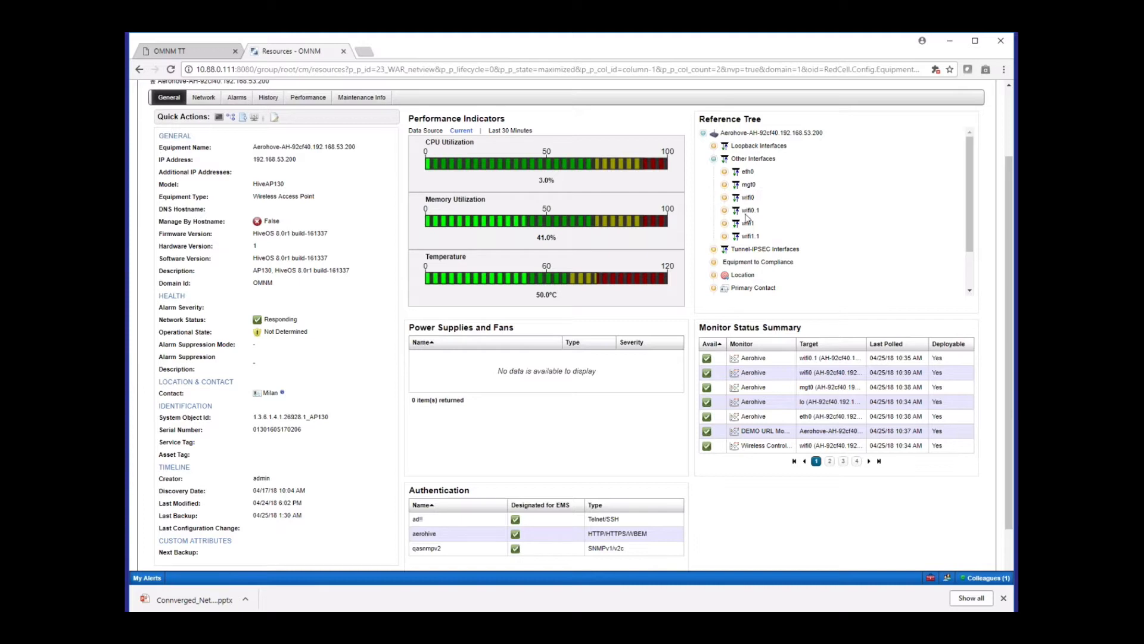
right_click(748, 210)
Review the access point's network interfaces, alarms and events, history, and performance dashboard
click(205, 98)
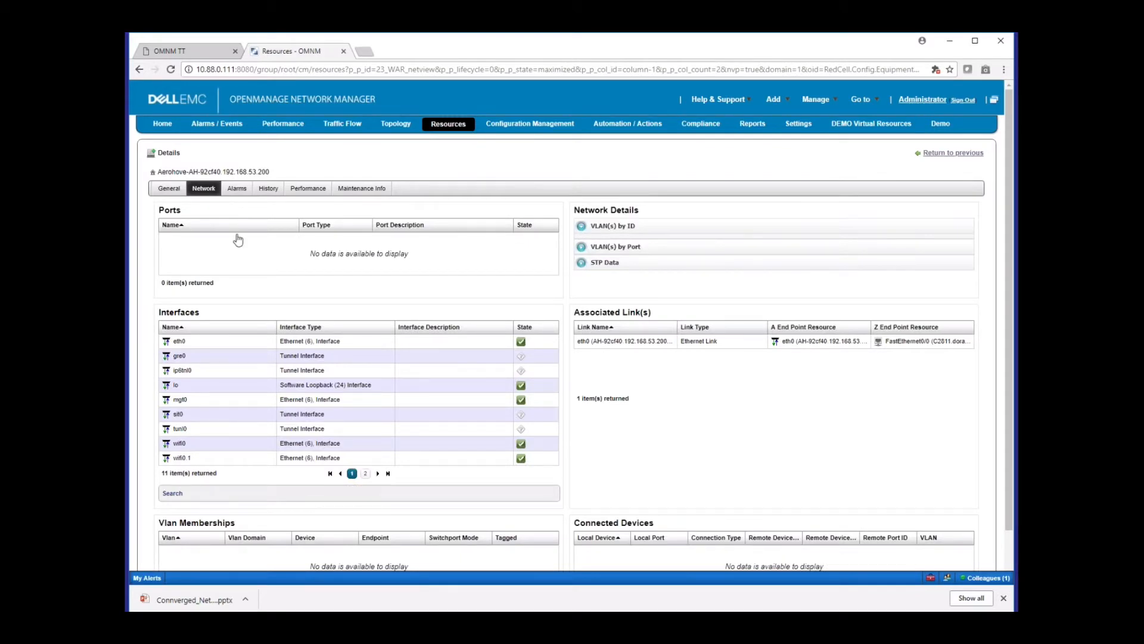
click(236, 189)
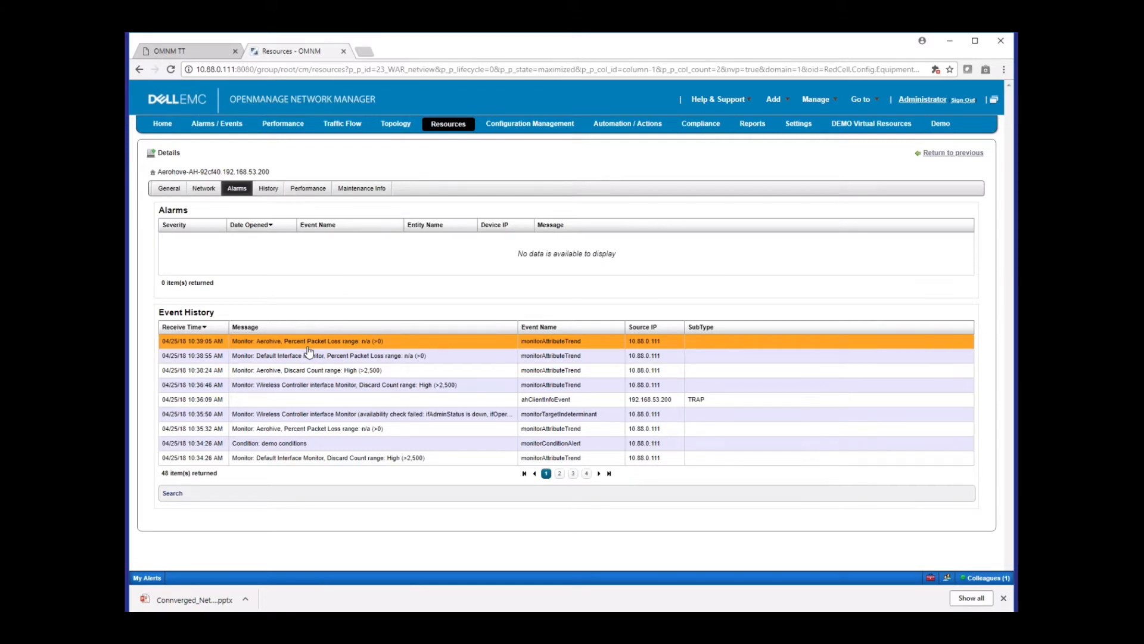
click(269, 189)
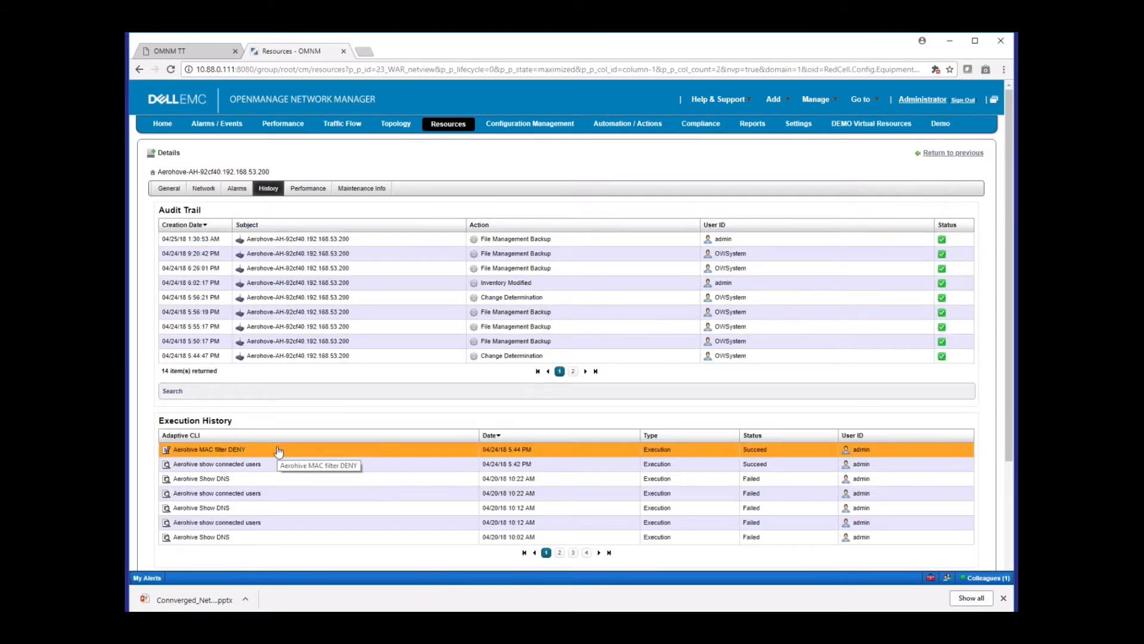
click(308, 188)
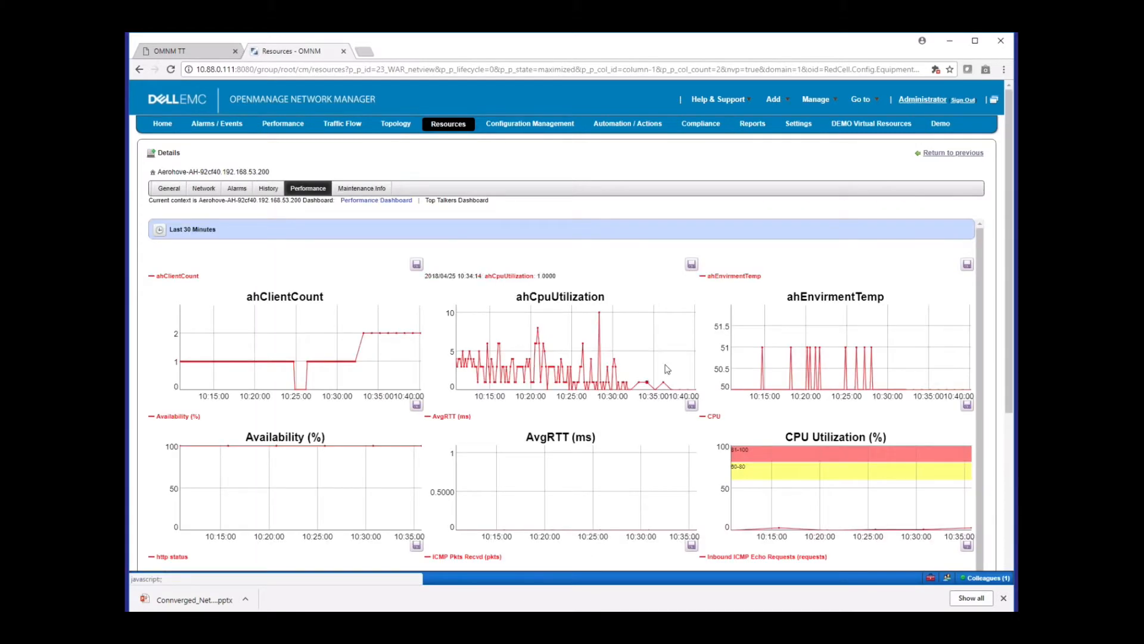
mouse_move(329, 369)
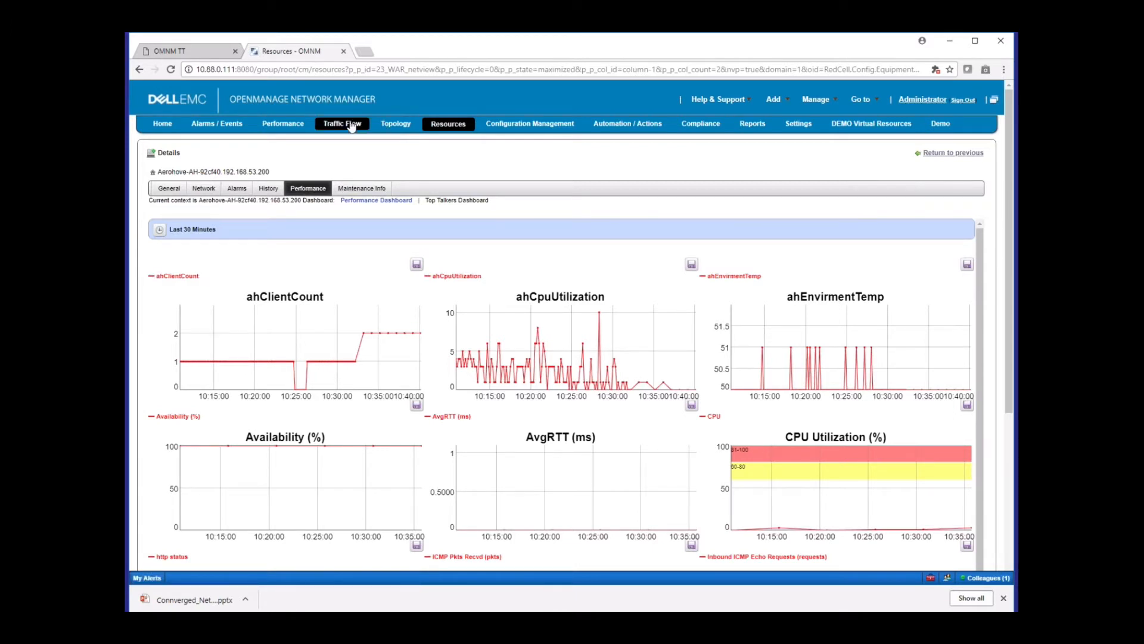
Open the hierarchical topology view and look through the devices under Dell EMC Demo Topology, collapsing the branch again
click(392, 124)
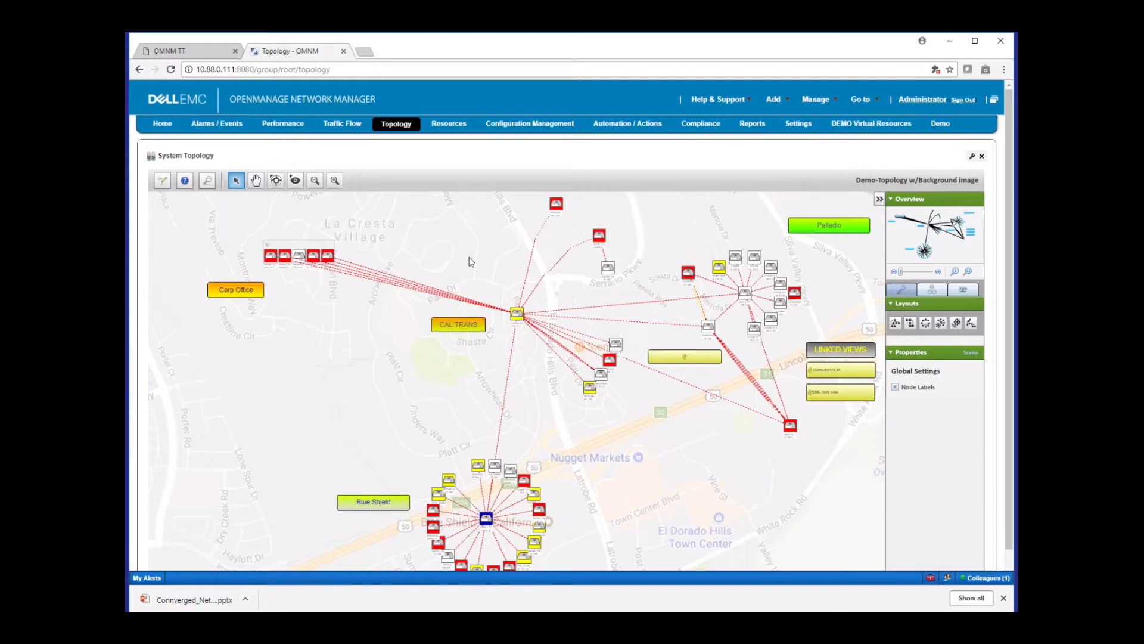
mouse_move(400, 124)
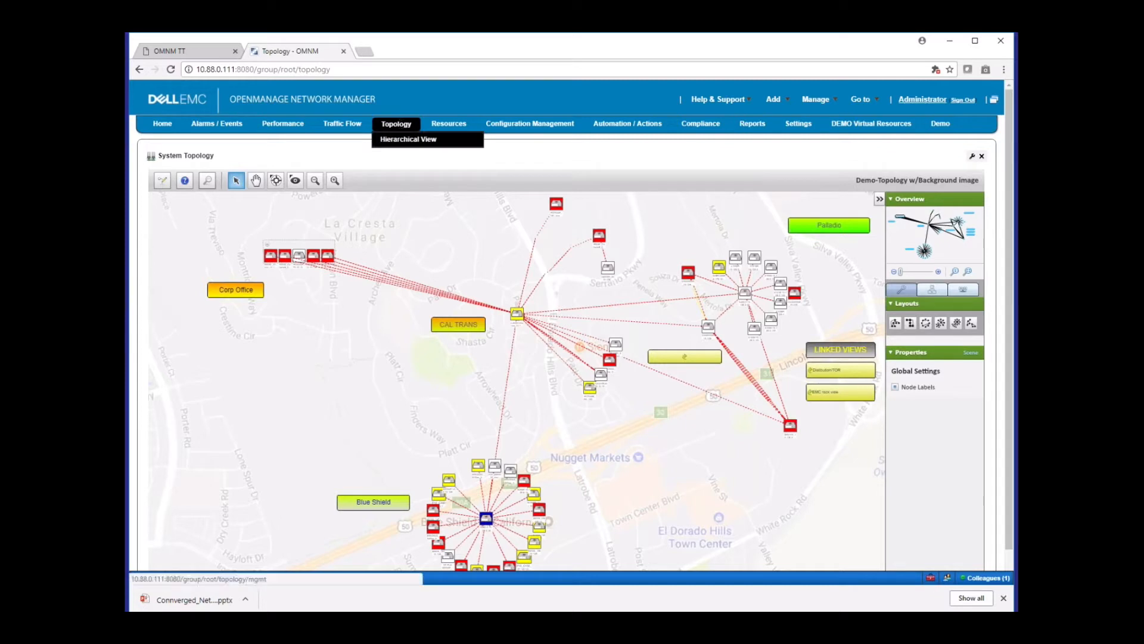
click(398, 141)
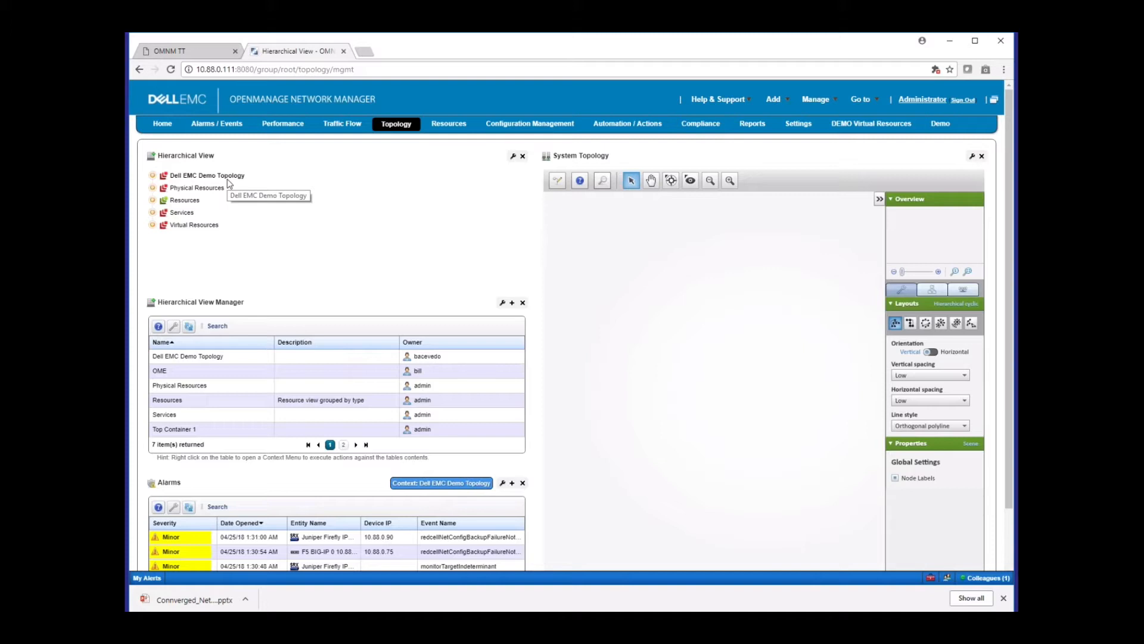
click(153, 175)
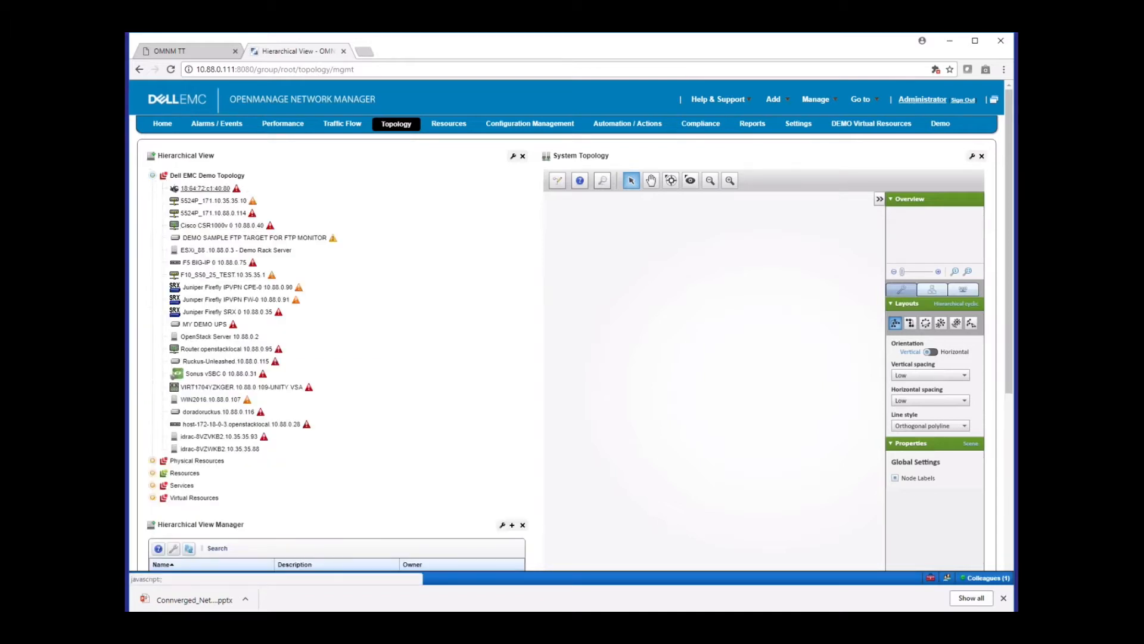
click(153, 175)
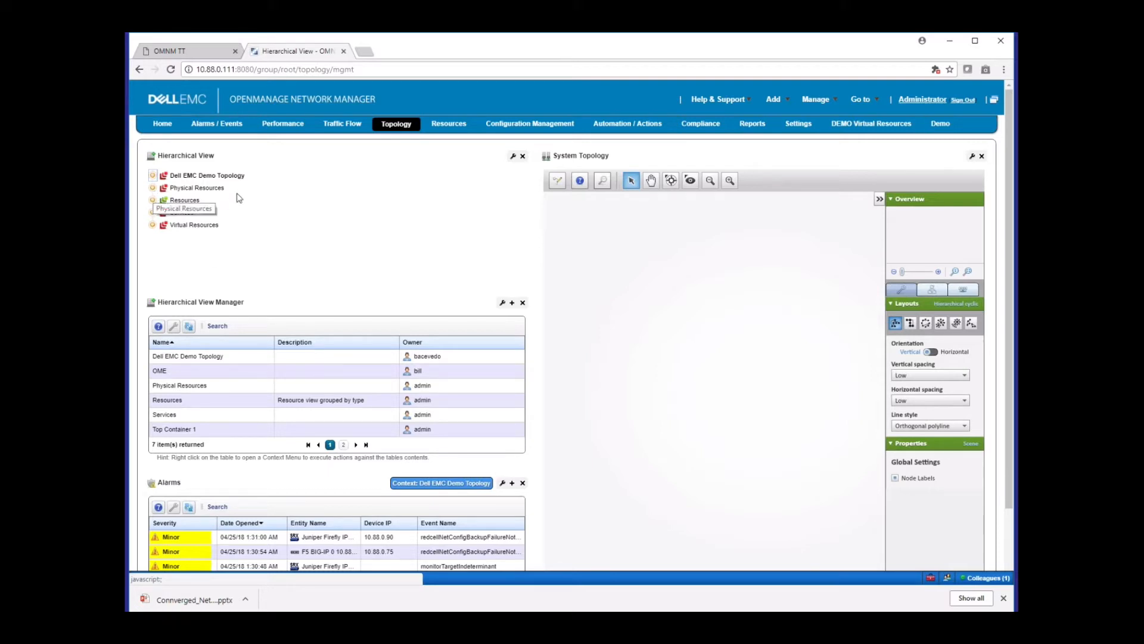
Display the topology map of the Aerohive vendor group under Physical Resources and inspect its nodes
click(153, 187)
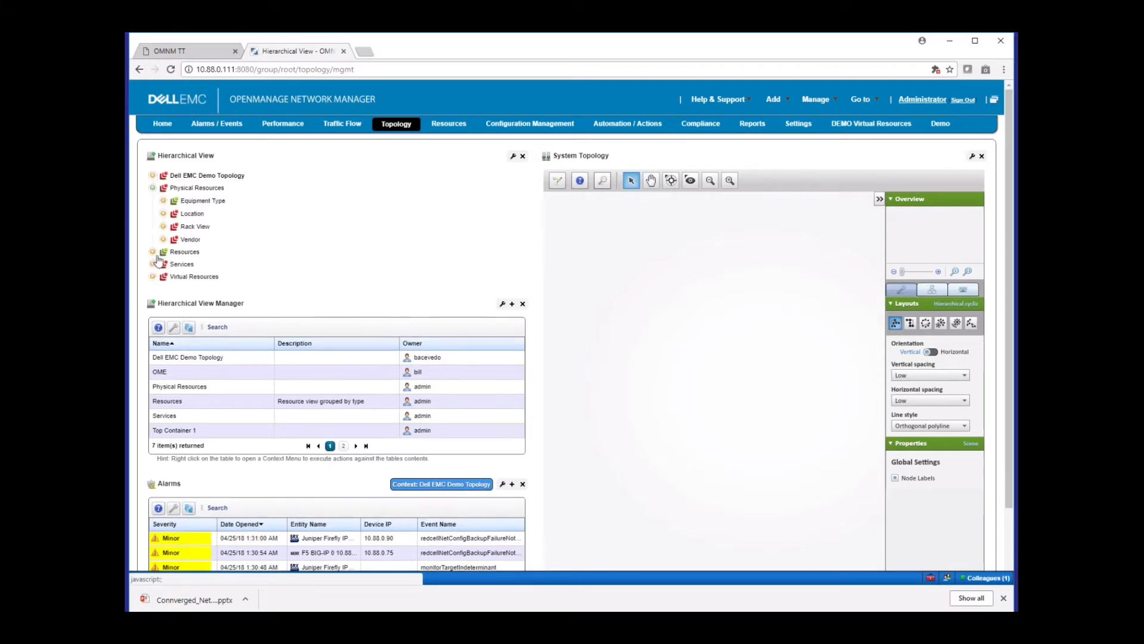
click(163, 239)
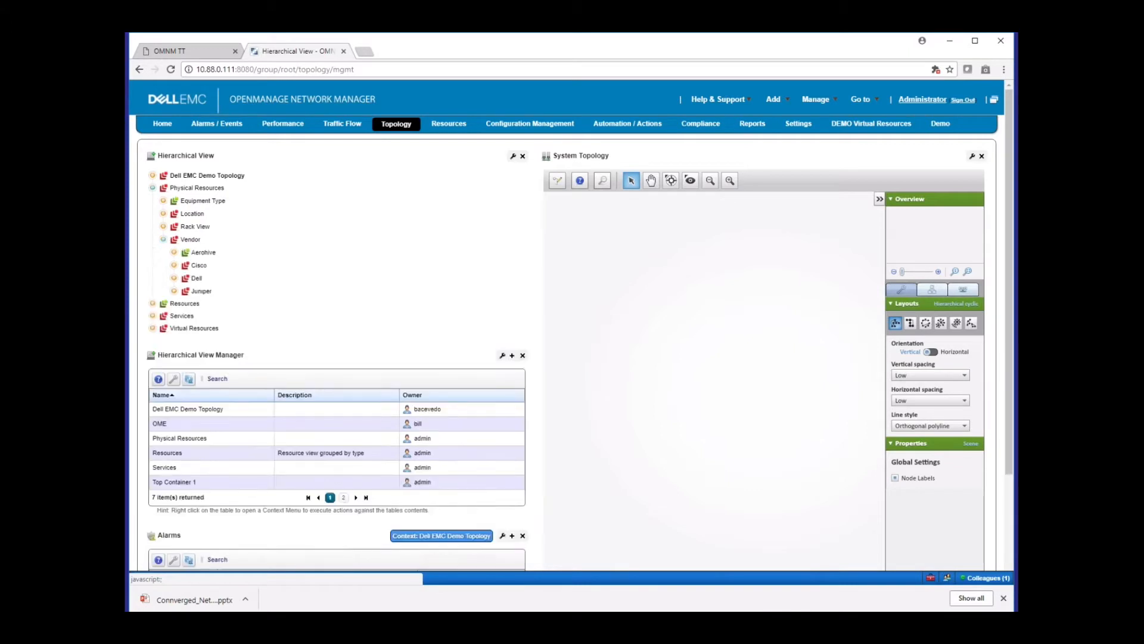
click(203, 253)
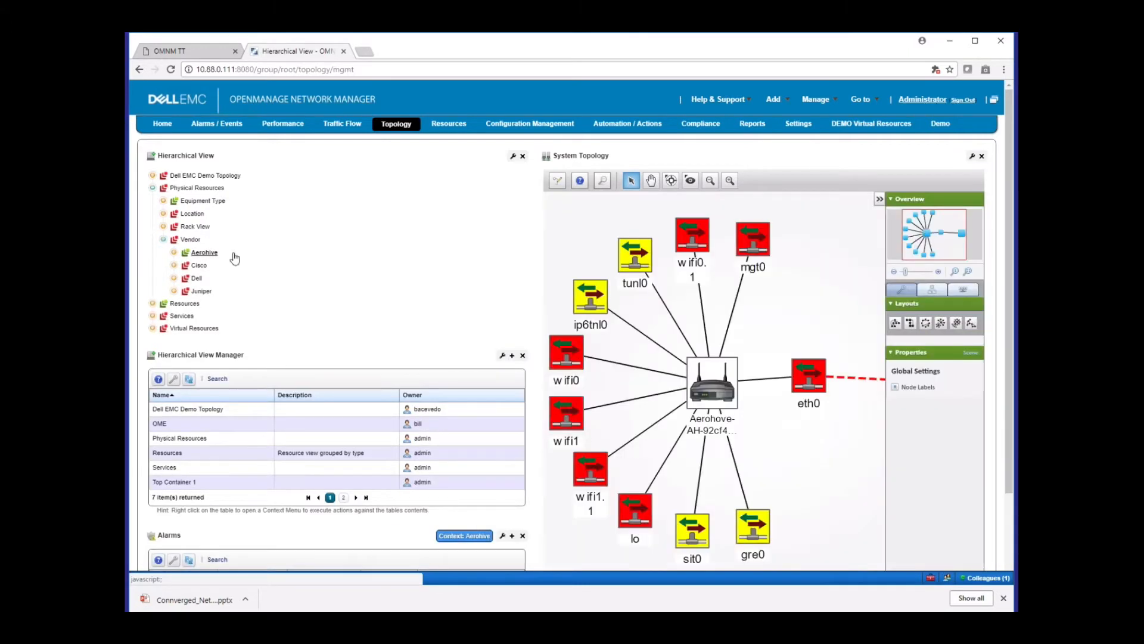
click(894, 271)
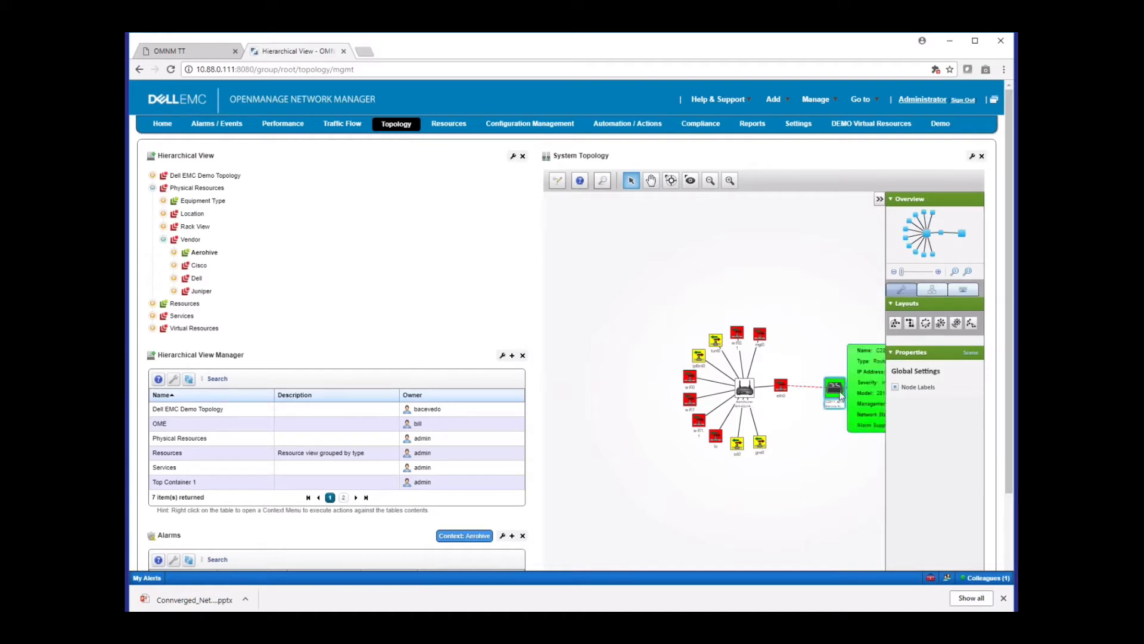
mouse_move(785, 389)
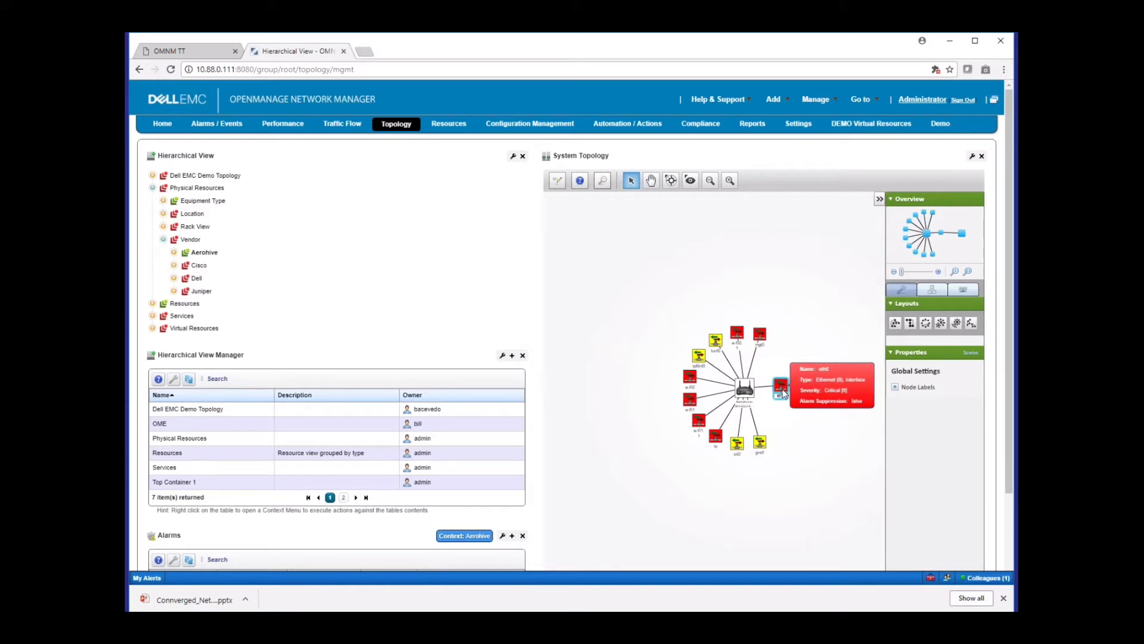
View the details and alarms of the access point's wifi0 interface from the topology map, and close the details window
right_click(689, 380)
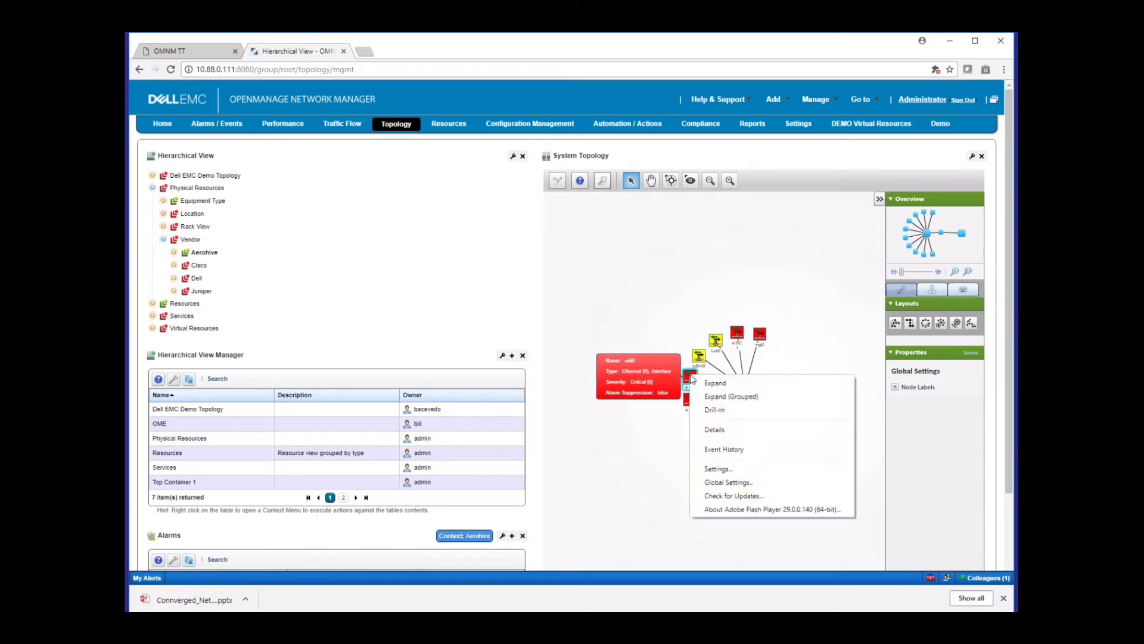
click(710, 429)
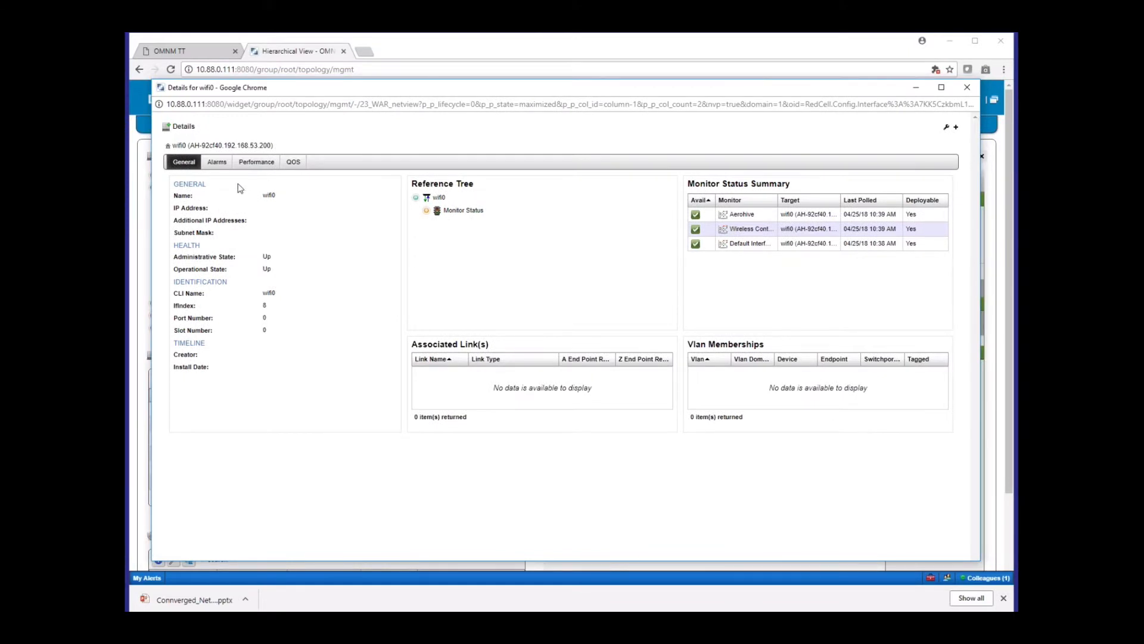
click(217, 162)
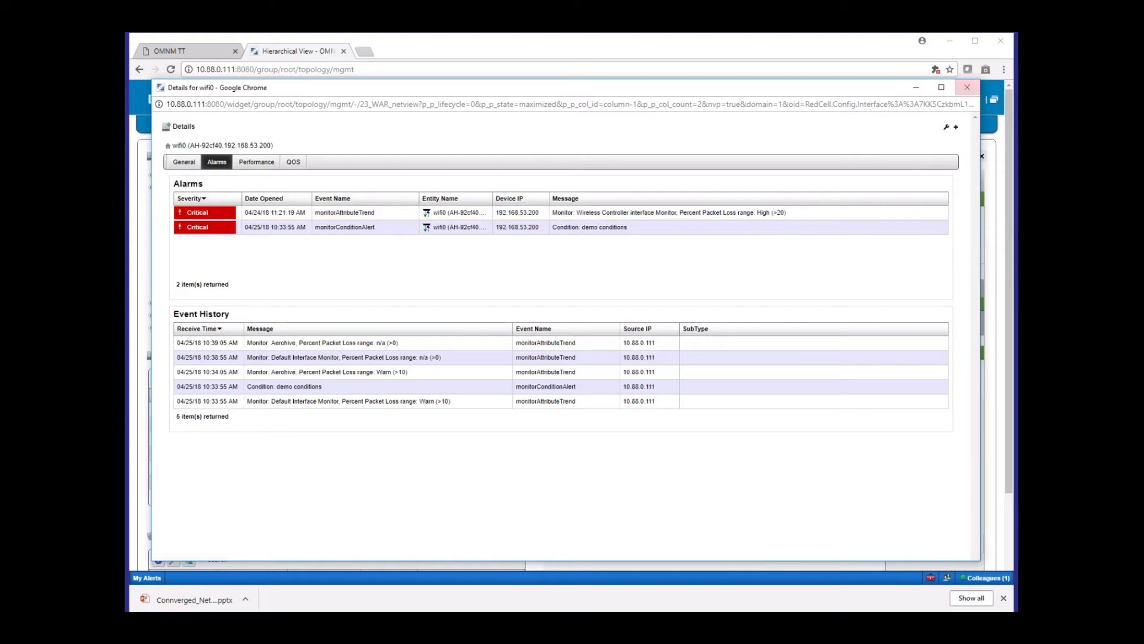
click(967, 89)
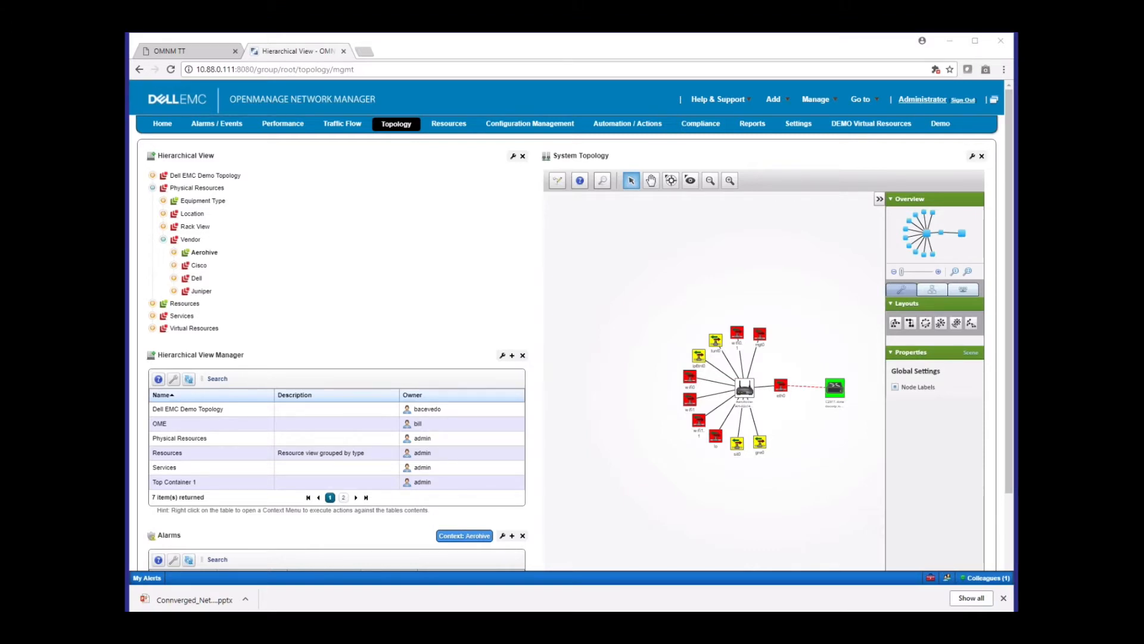
Go to the resource monitor settings and open the Default Interface Monitor for editing
mouse_move(798, 123)
click(794, 179)
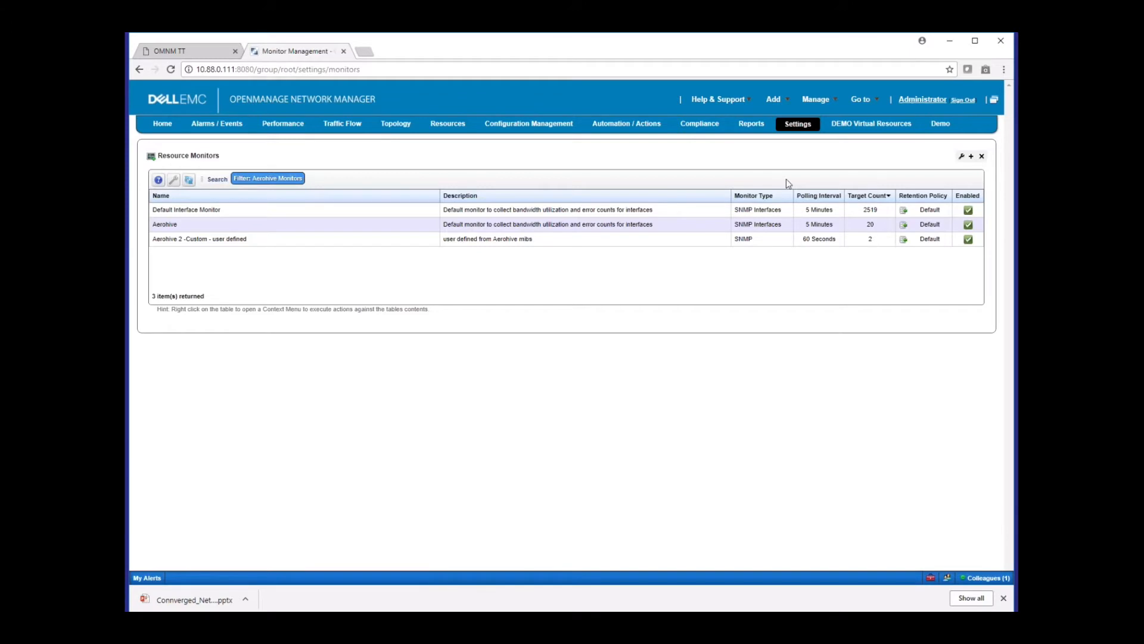
right_click(336, 213)
key(Escape)
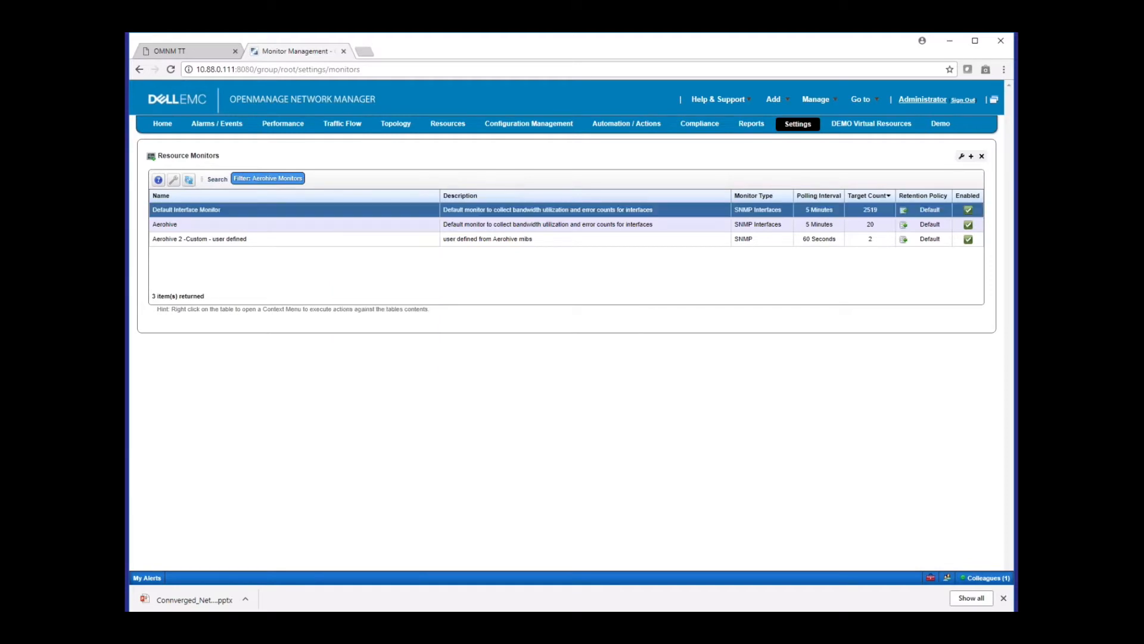
right_click(383, 212)
click(393, 236)
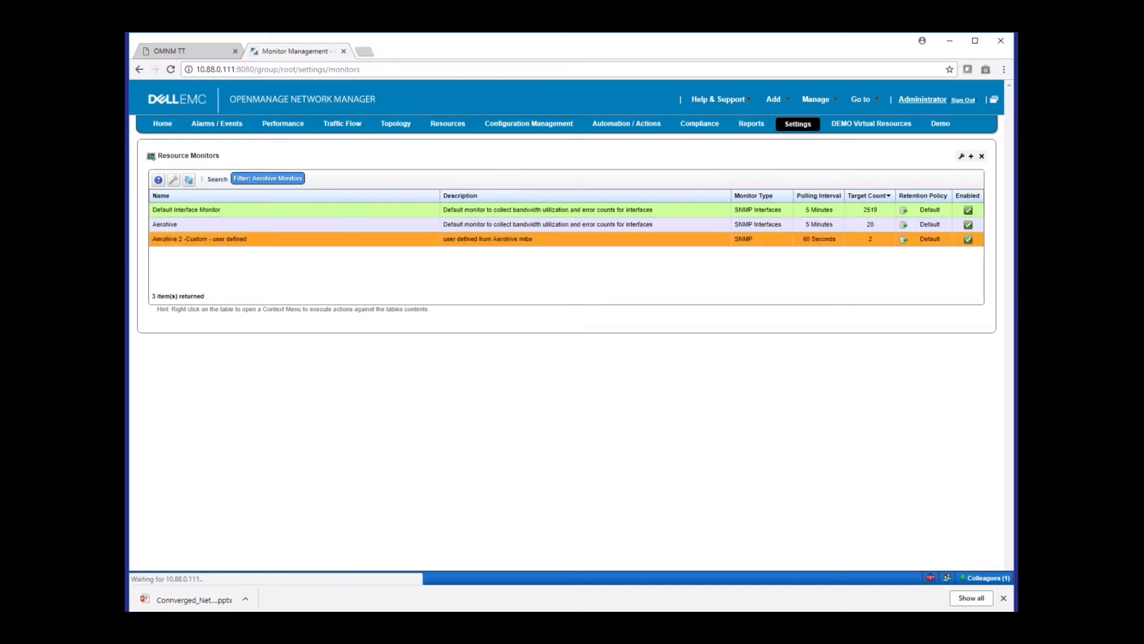
Look through the pages of SNMP attributes in the Default Interface Monitor's monitor options
click(370, 172)
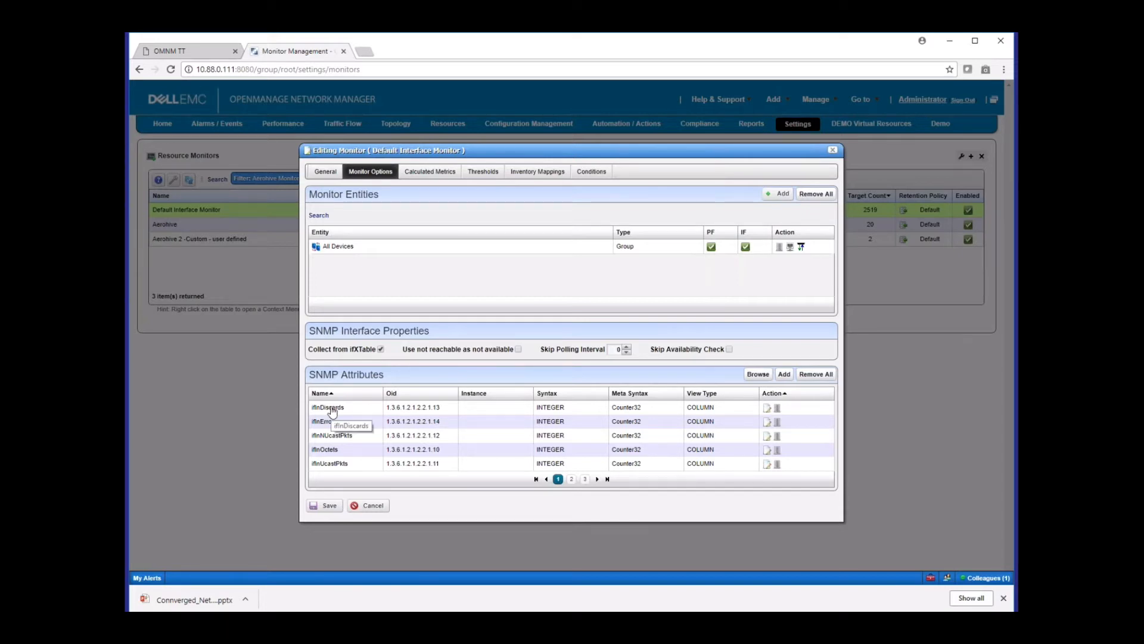
click(571, 479)
click(585, 479)
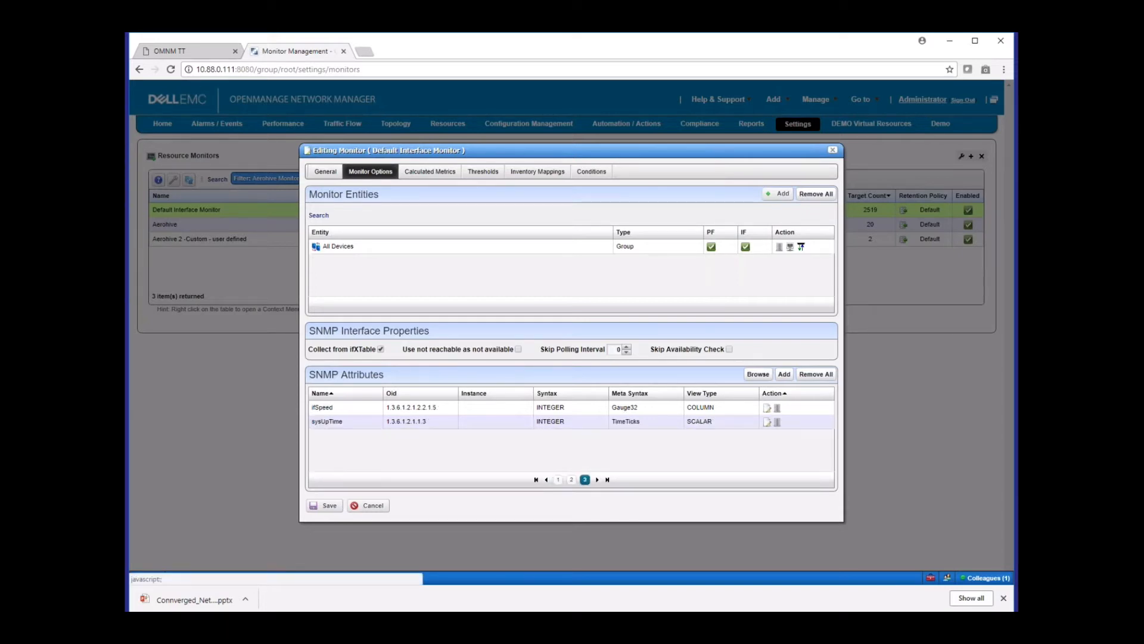
click(569, 479)
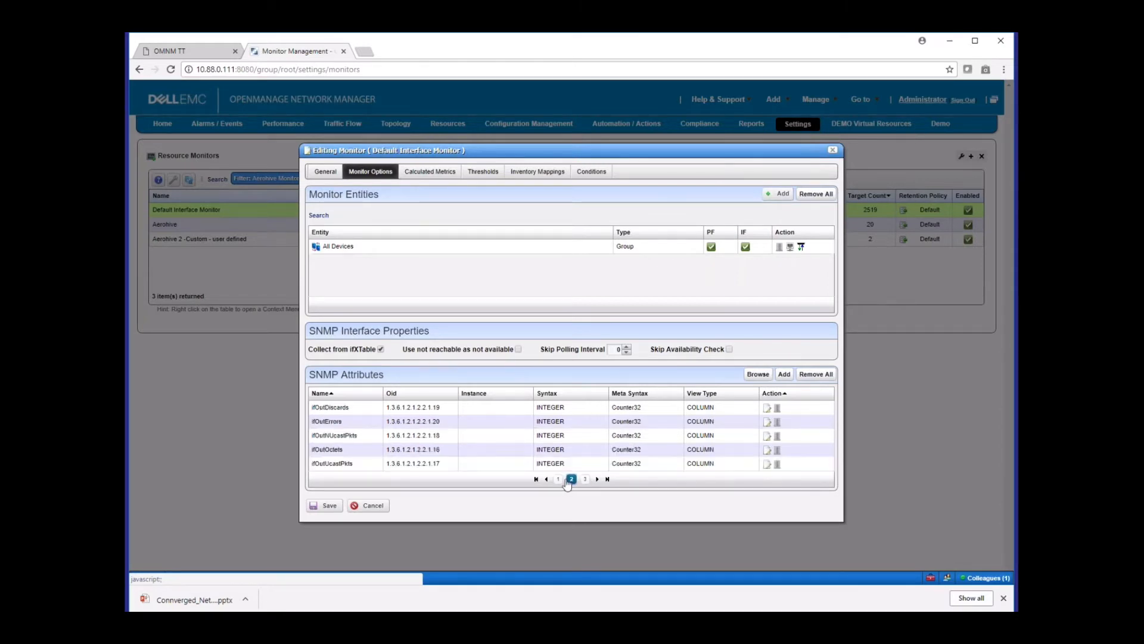
Close the Default Interface Monitor without saving, and view the monitored entities and SNMP attributes of the Aerohive monitor
click(558, 479)
click(372, 507)
right_click(243, 230)
right_click(244, 231)
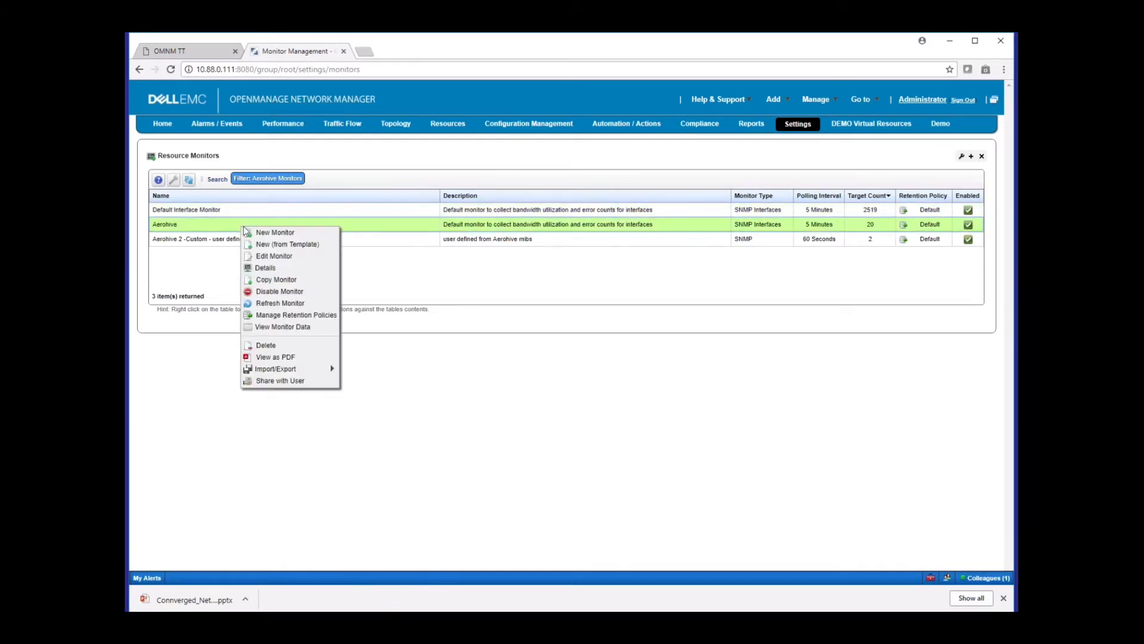
click(265, 256)
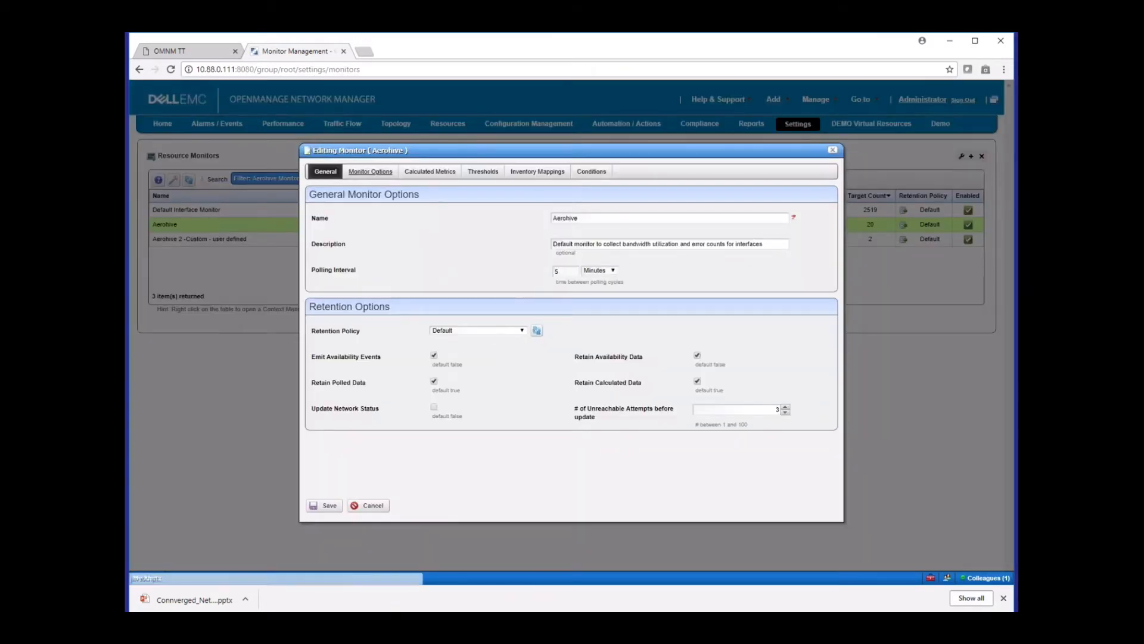
click(370, 171)
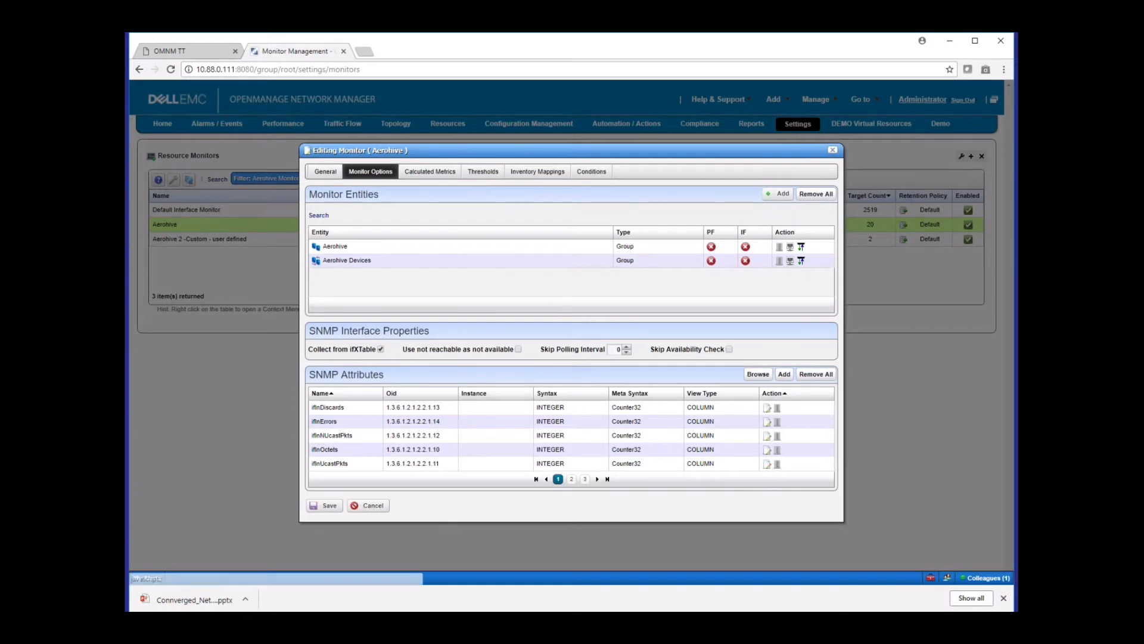
click(833, 150)
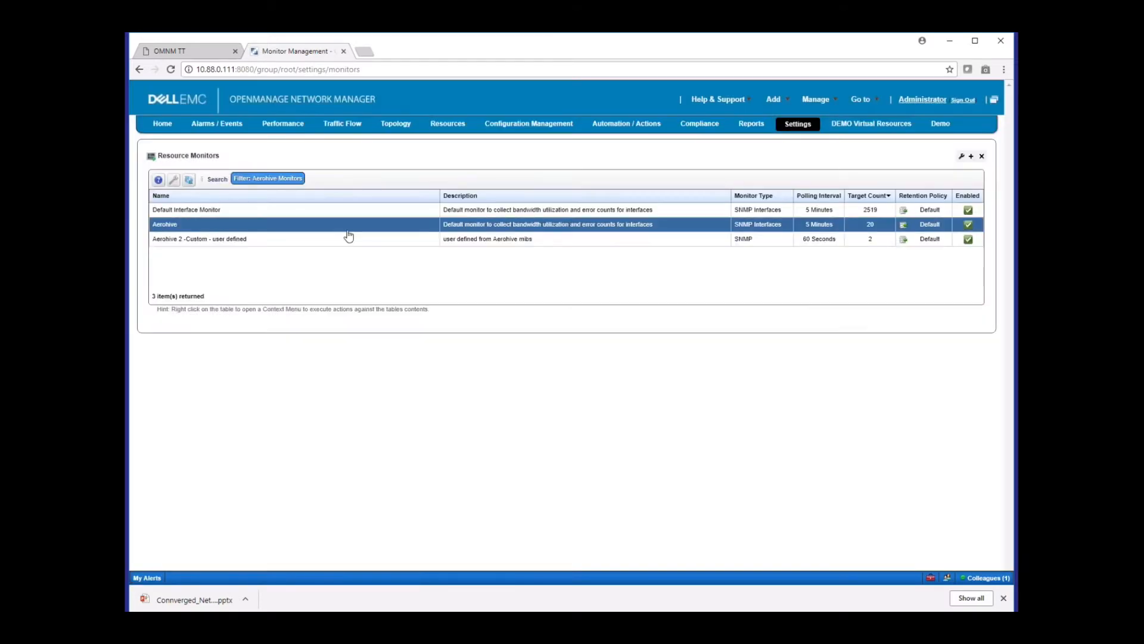
View the Default Interface Monitor's thresholds and inspect the threshold intervals of the BW Recv attribute without changing them
right_click(364, 211)
right_click(364, 210)
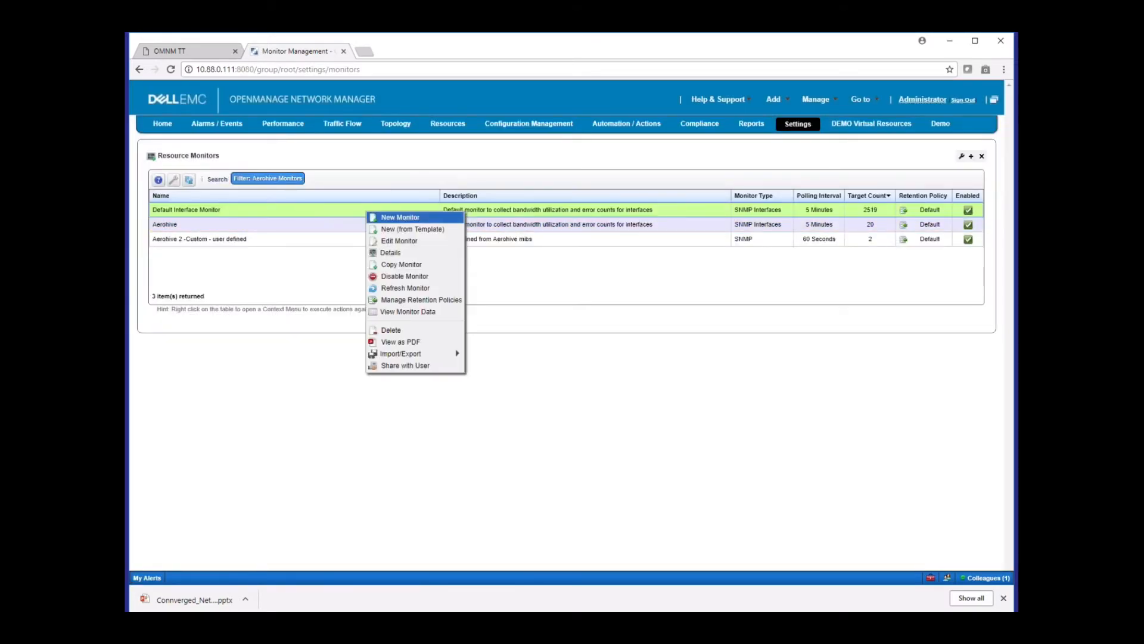
click(394, 240)
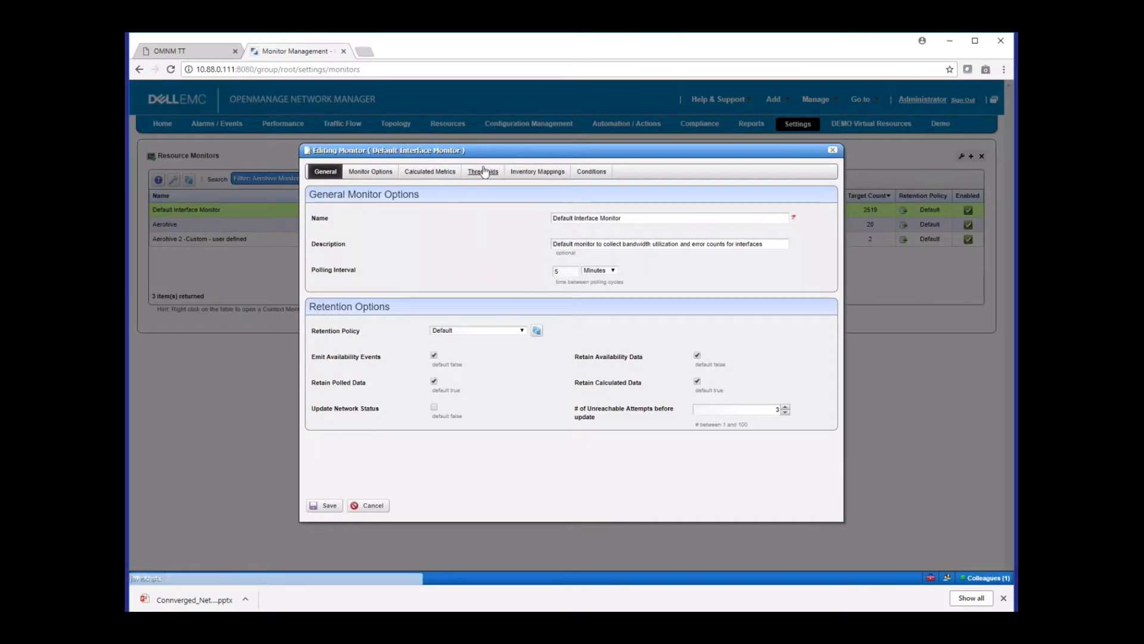
click(483, 171)
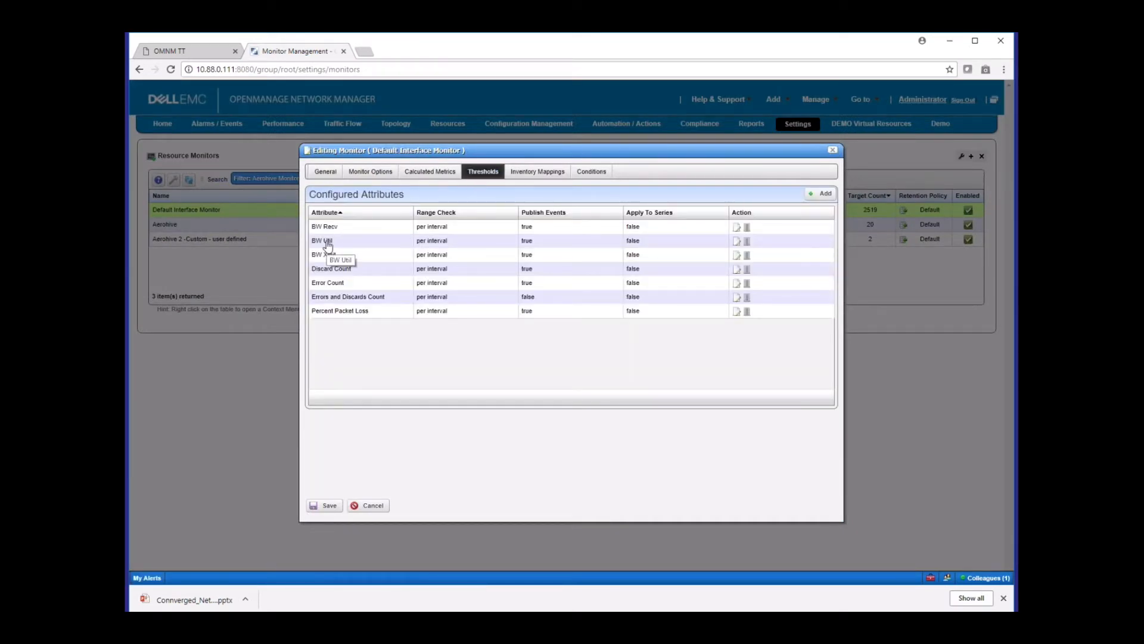
click(738, 227)
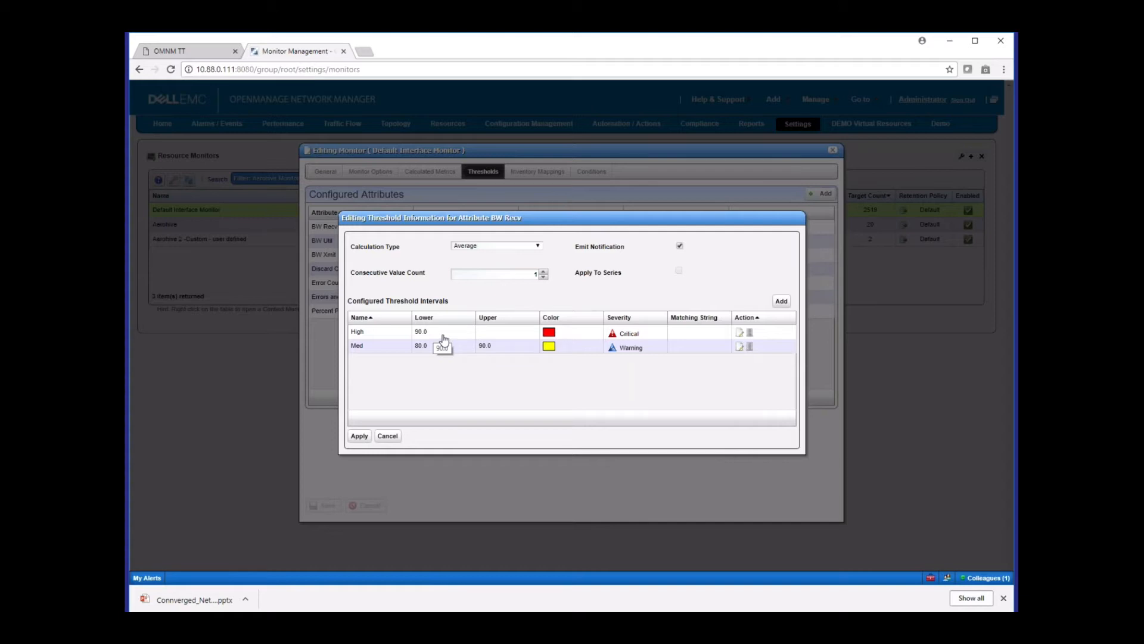
click(389, 436)
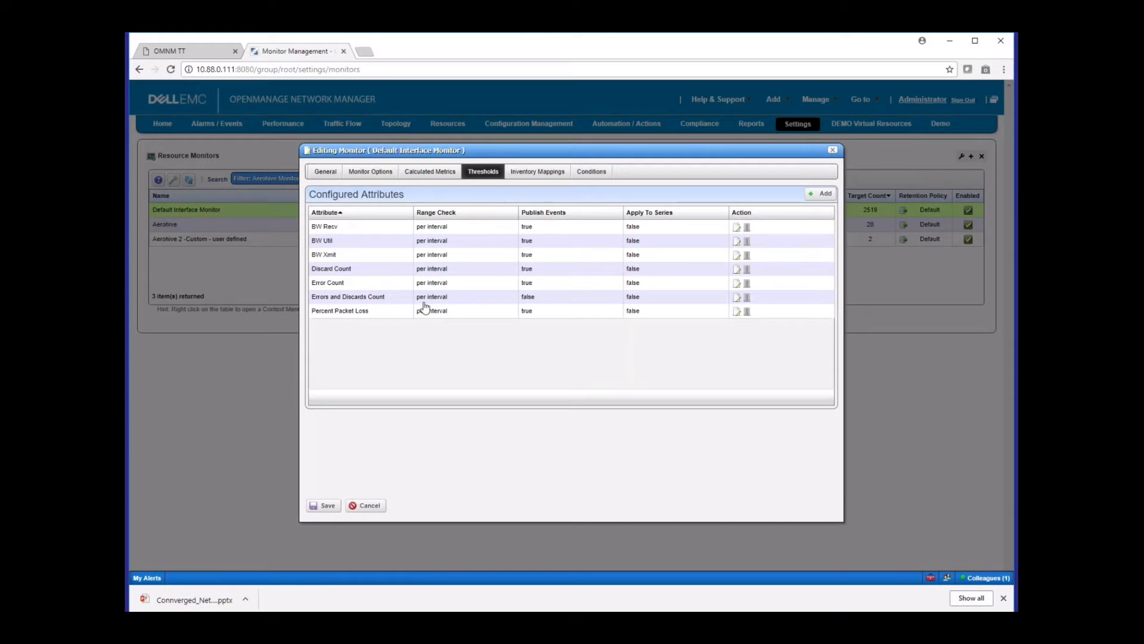
Inspect the filter criteria and severity options of the monitor's demo conditions entry, and close the monitor without saving
click(592, 172)
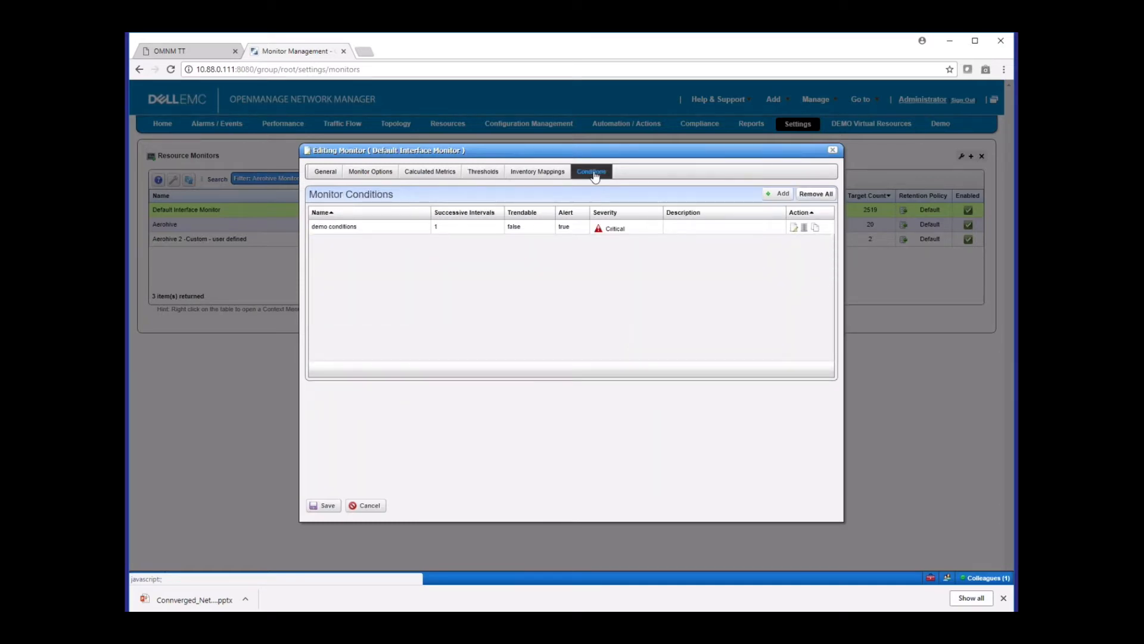
click(794, 228)
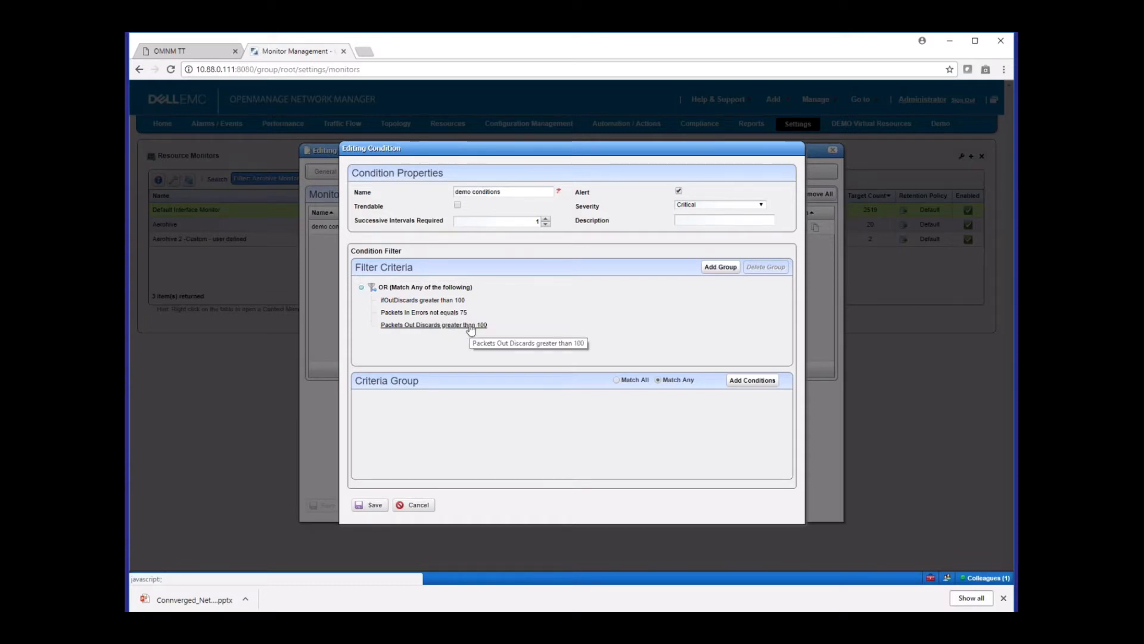
click(702, 206)
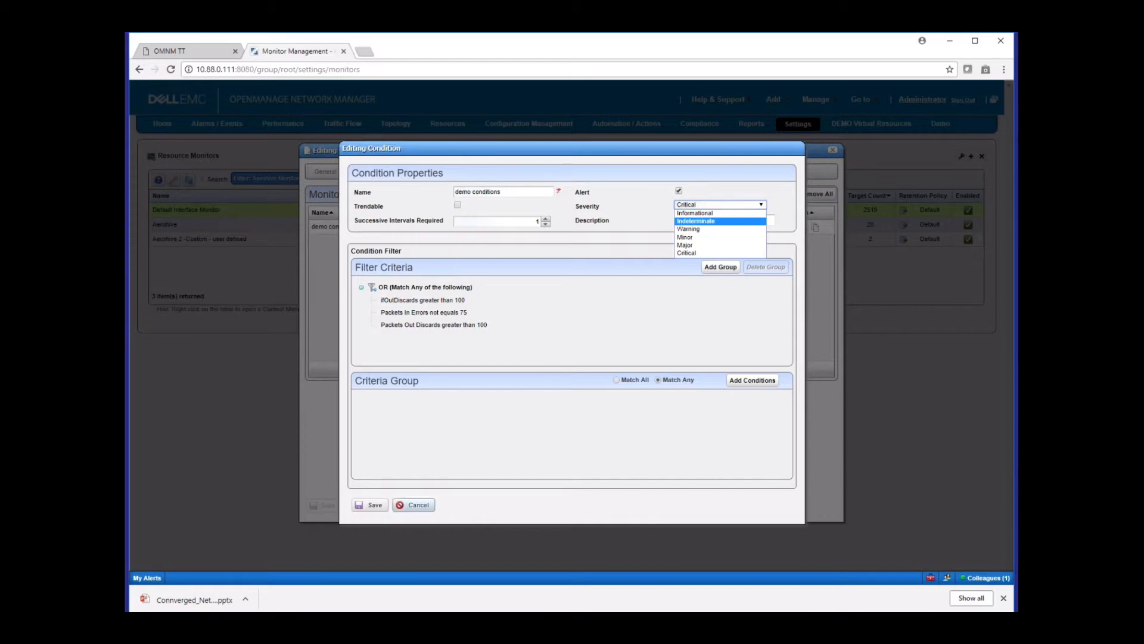
click(419, 507)
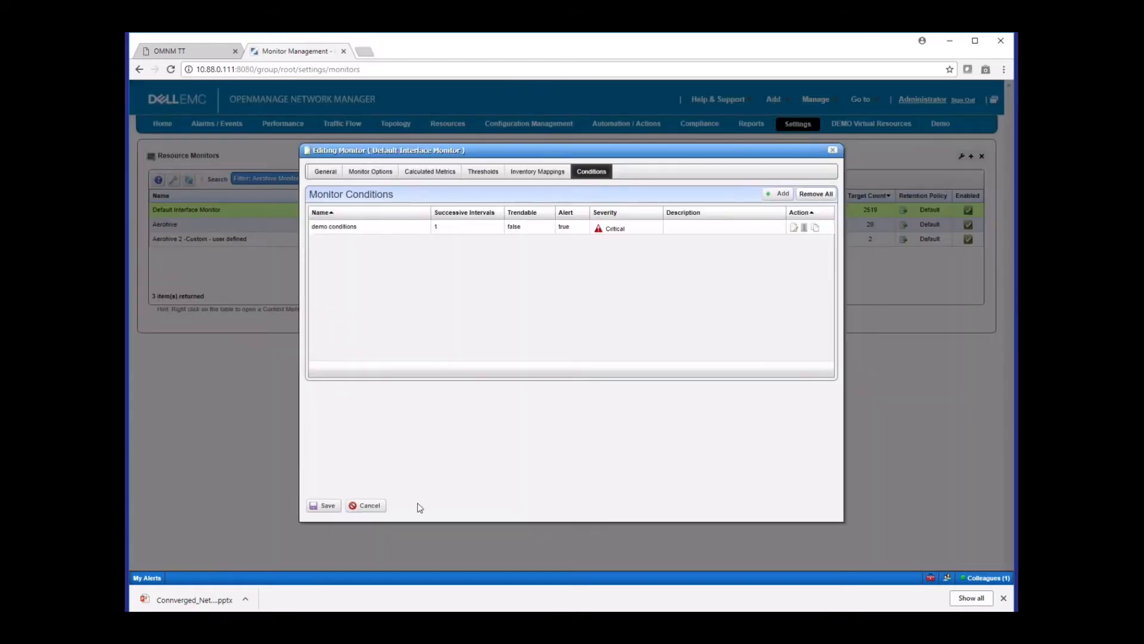
click(362, 506)
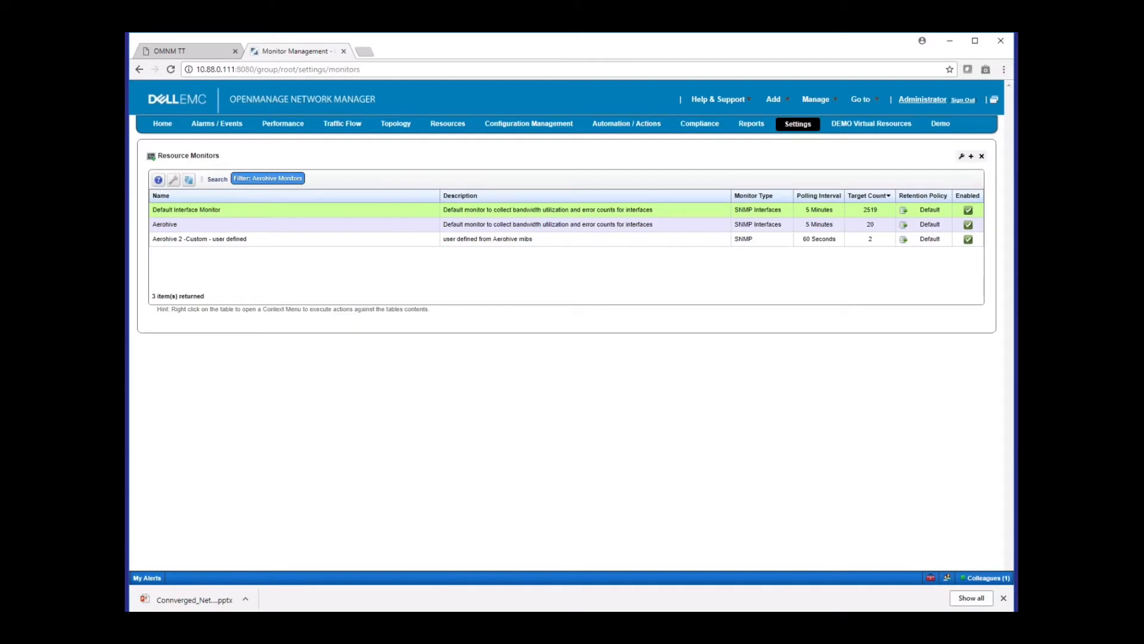
Open the Aerohive 2 -Custom - user defined monitor for editing and view its monitored entities and SNMP attributes
right_click(344, 242)
key(Escape)
right_click(346, 245)
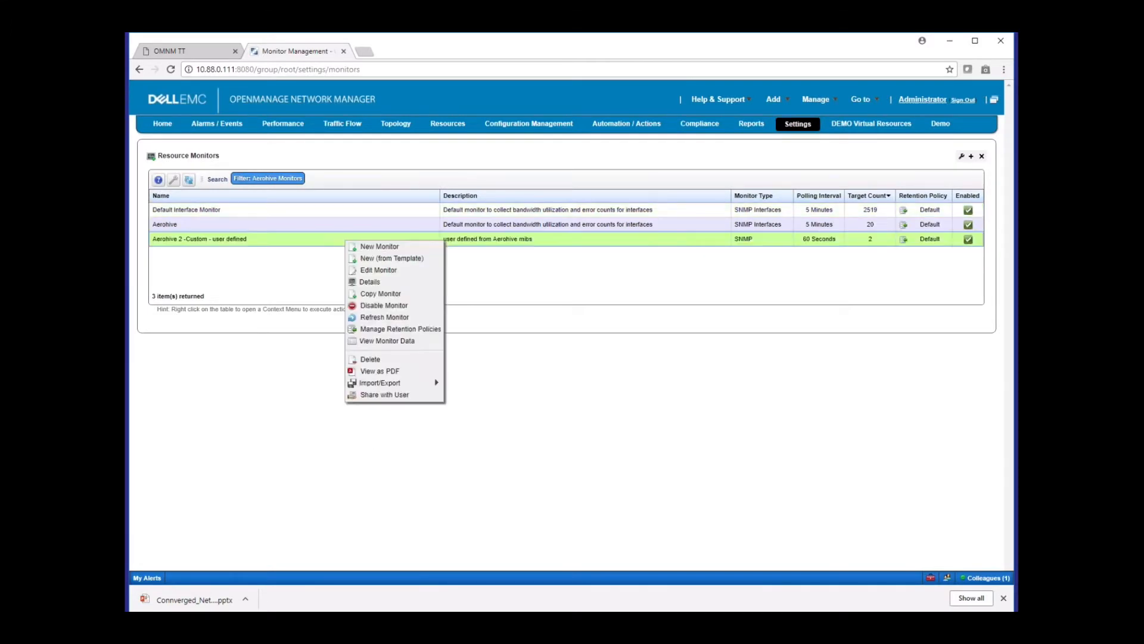
click(381, 272)
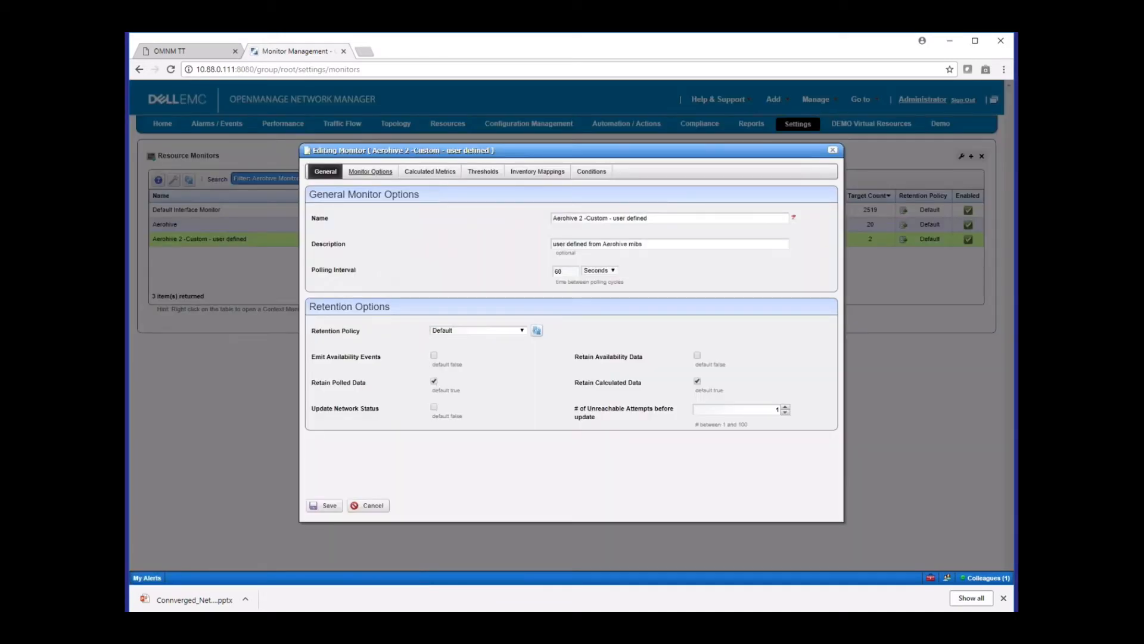
click(364, 174)
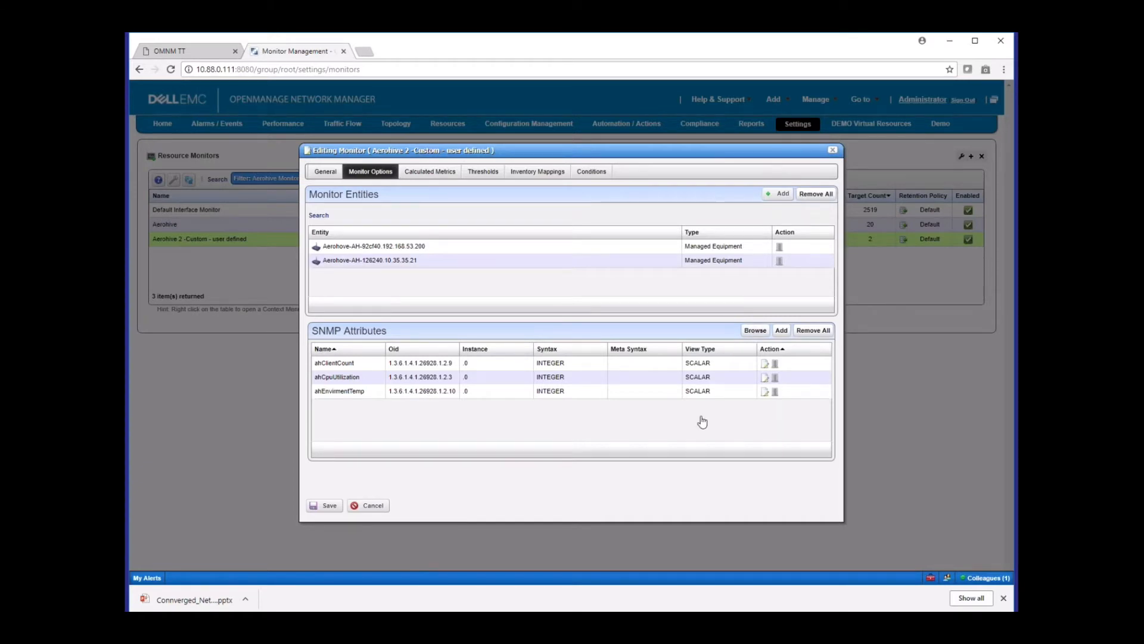
Browse the Aerohive MIBs for SNMP attributes and expand AH-INTERFACE-MIB down to the ahRadioStatsEntry nodes
click(755, 330)
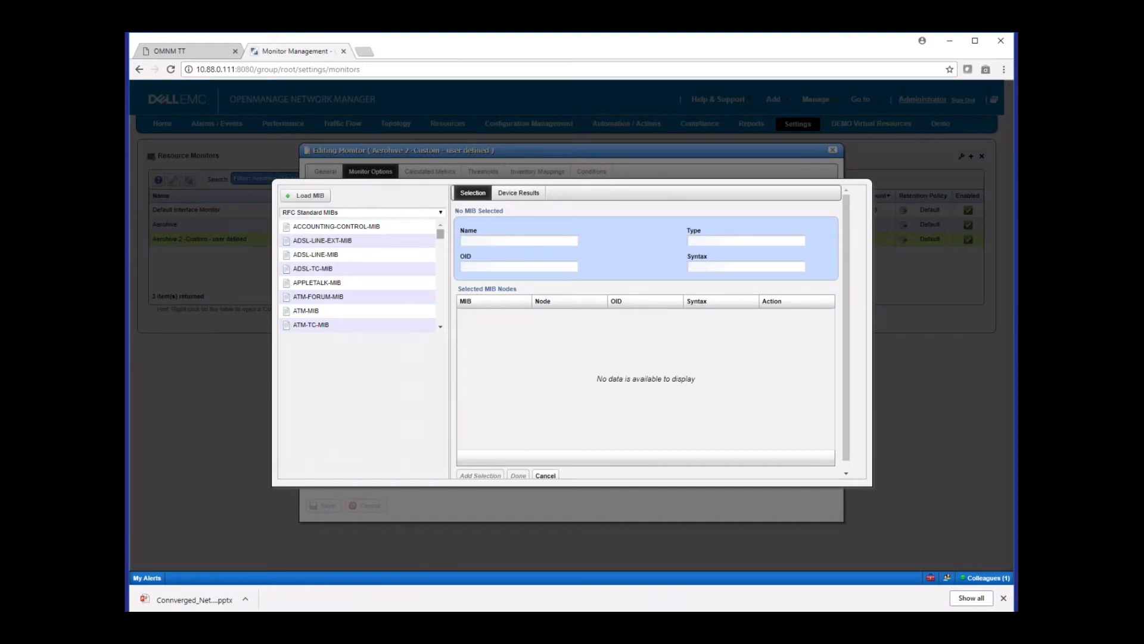
click(440, 213)
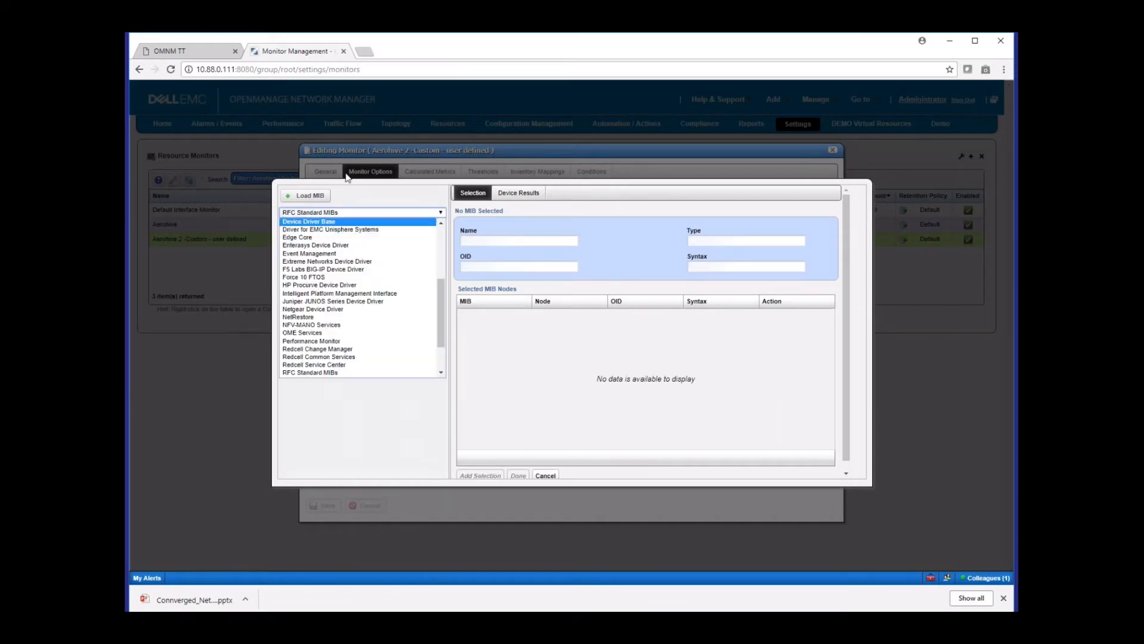
scroll(437, 299, up, 6)
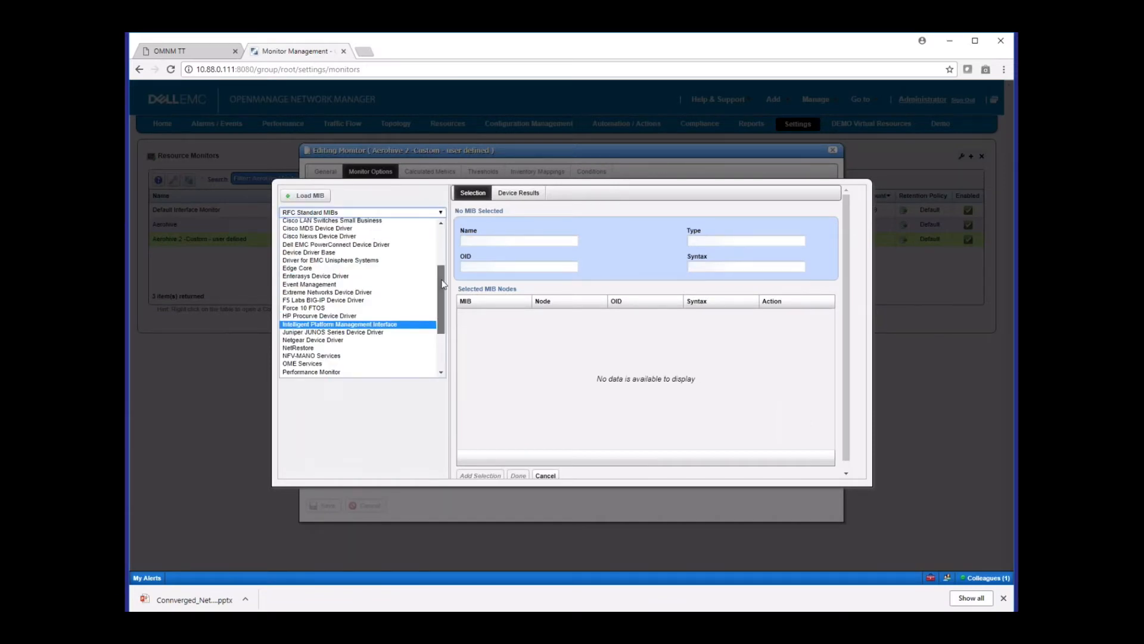
click(381, 233)
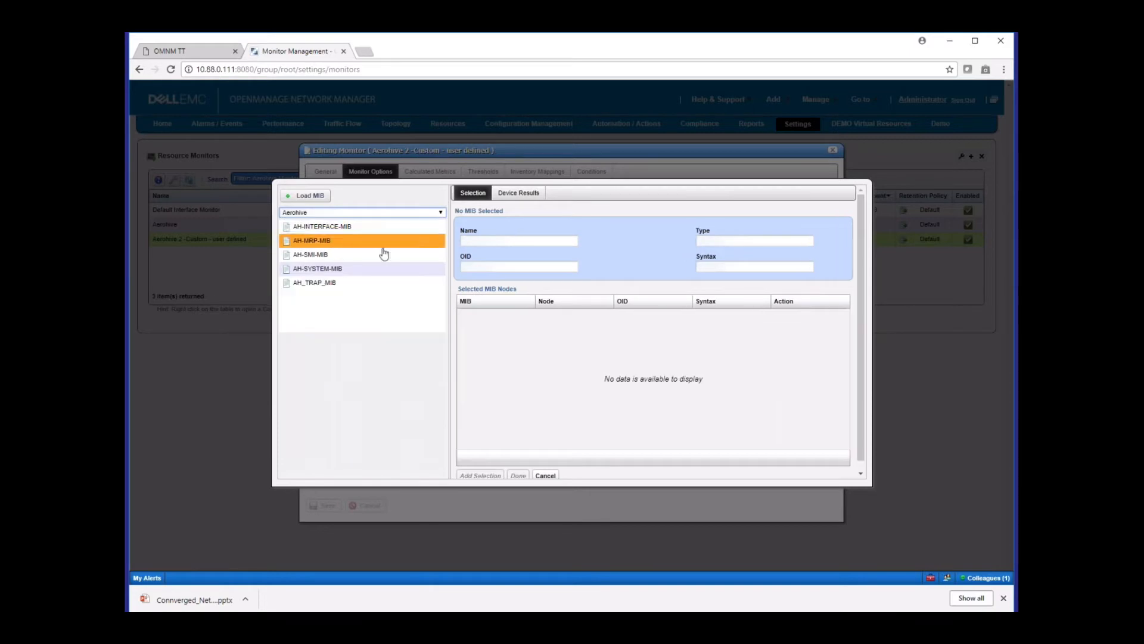
click(319, 228)
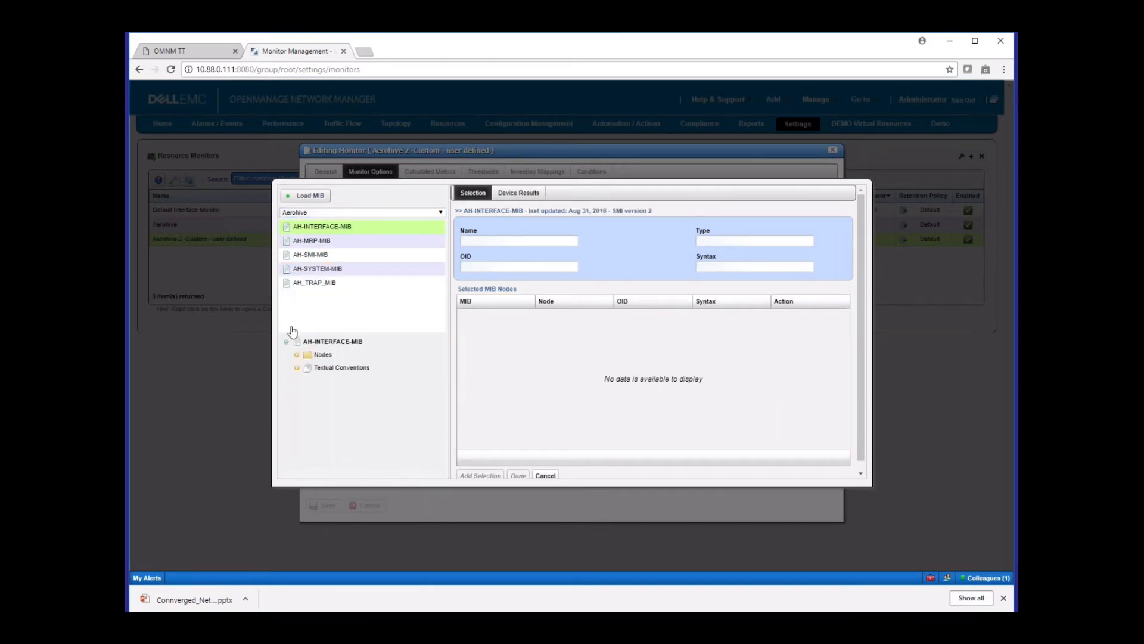
click(297, 355)
click(307, 368)
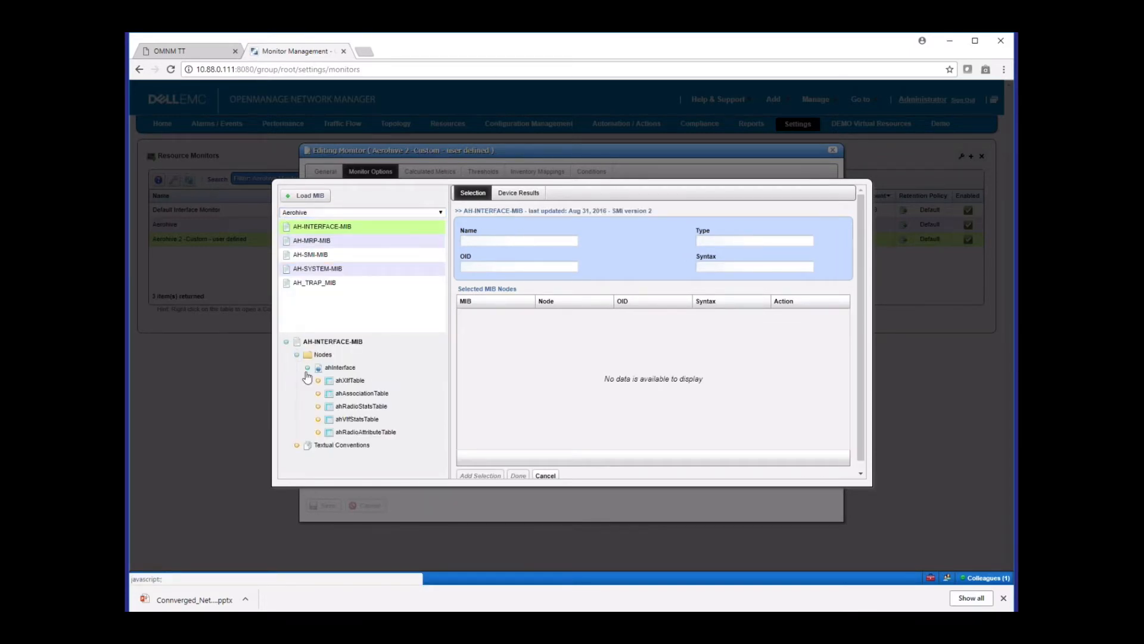
click(318, 407)
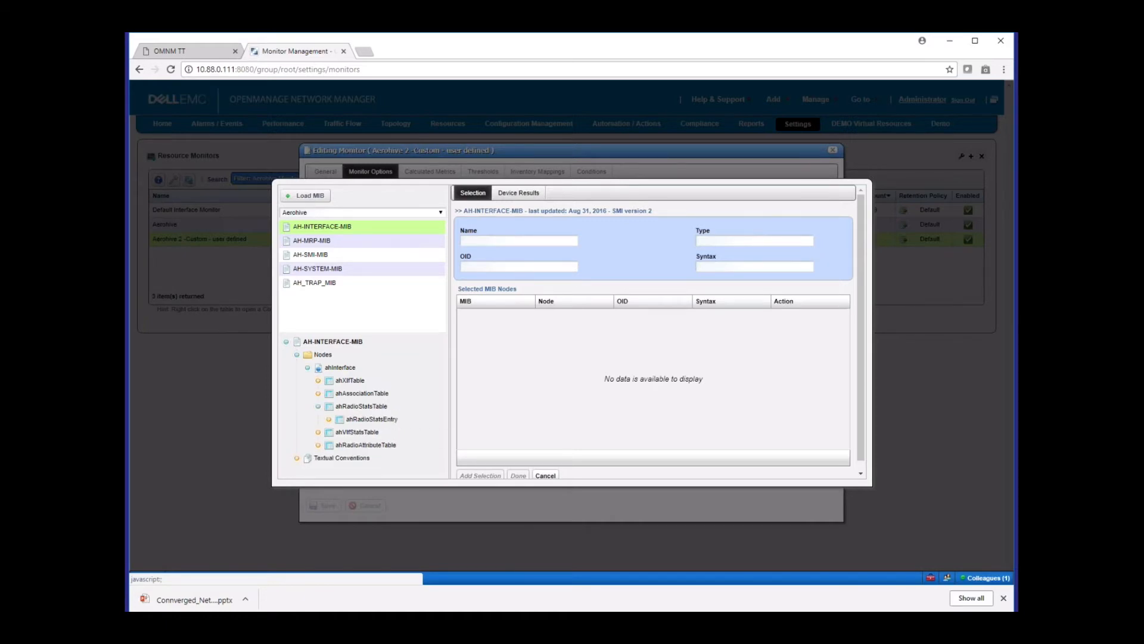
click(328, 420)
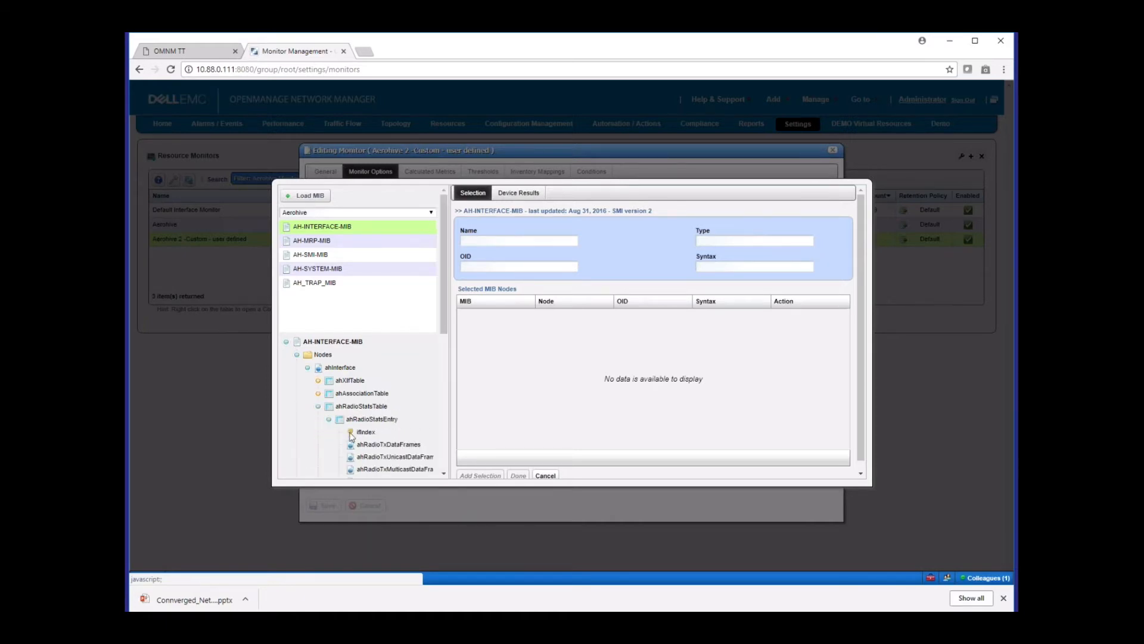
Try adding ahRadioTxDataFrames to the selected MIB nodes, and cancel both the MIB selection and the monitor edit
click(386, 446)
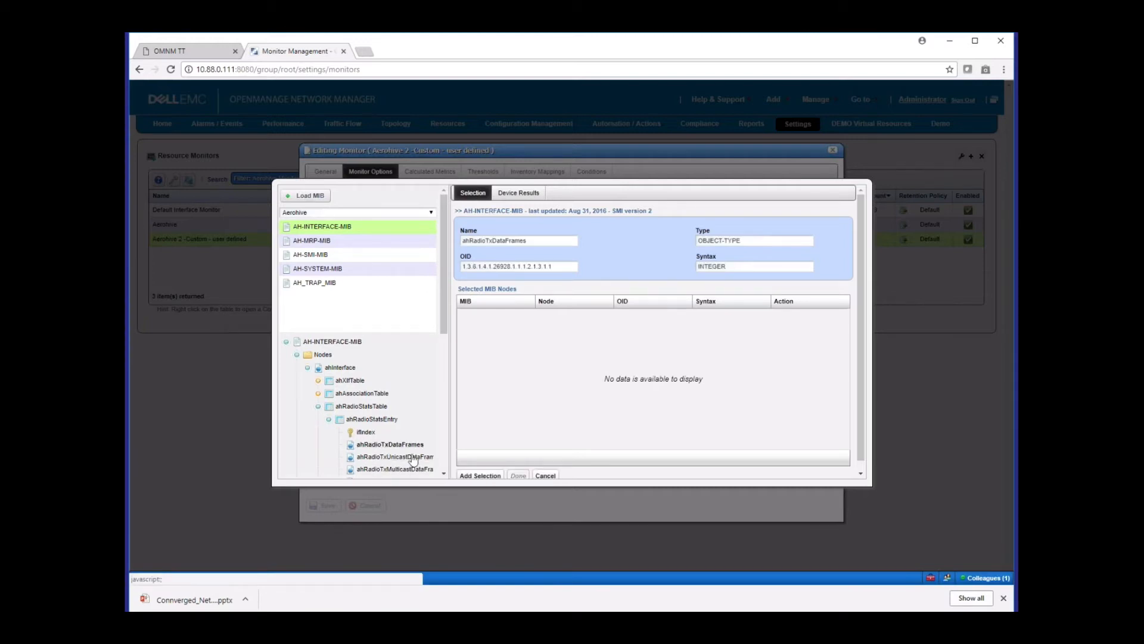
click(473, 476)
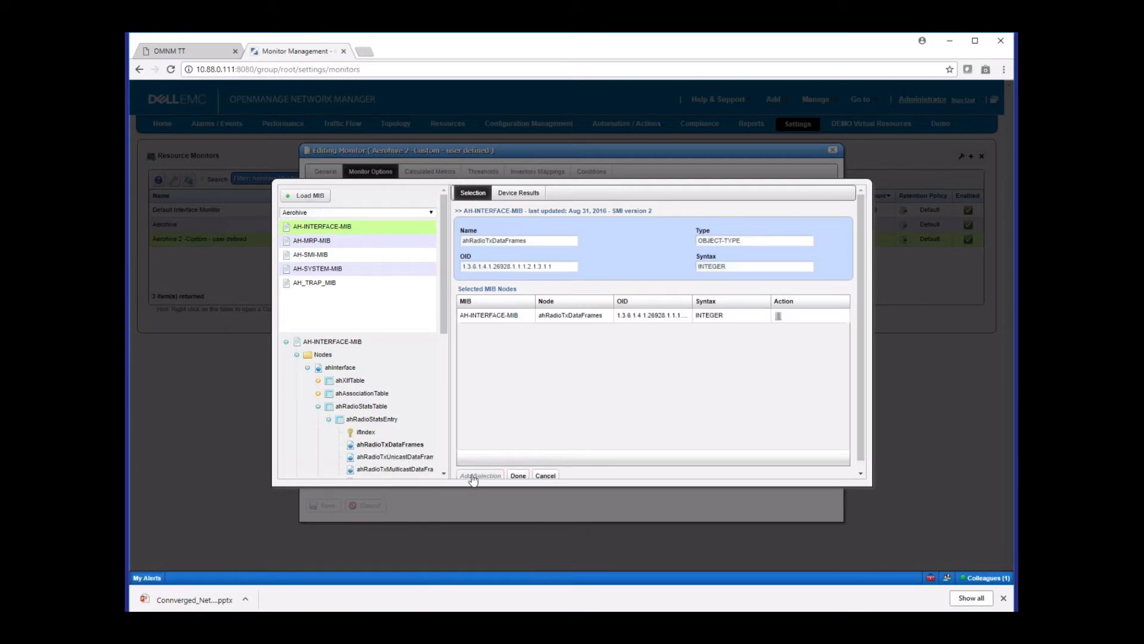
click(544, 475)
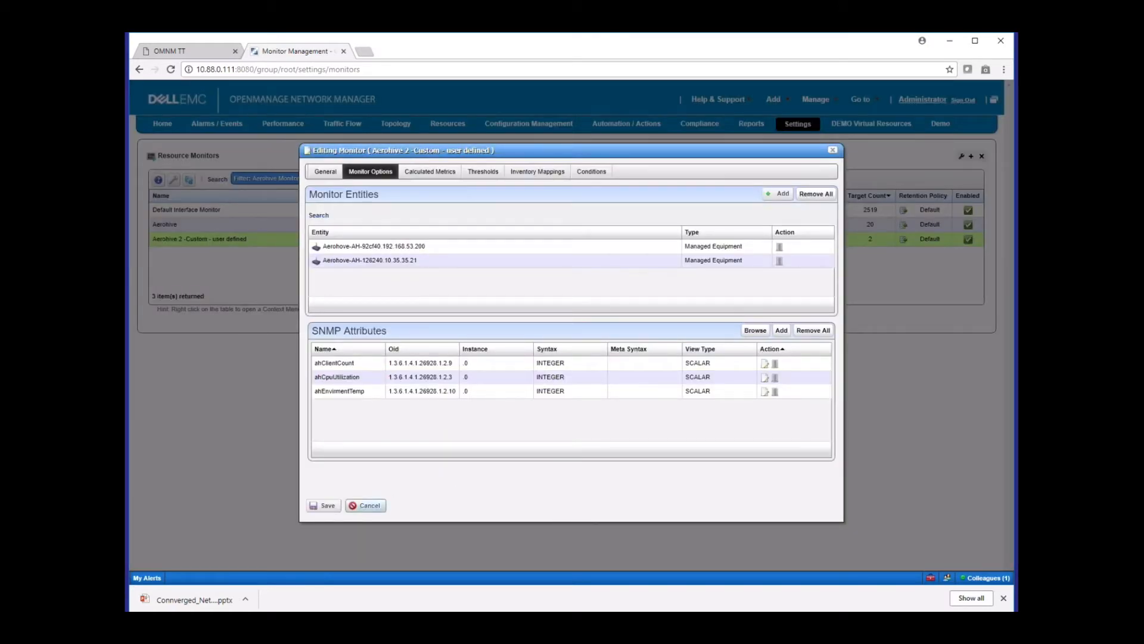
click(375, 508)
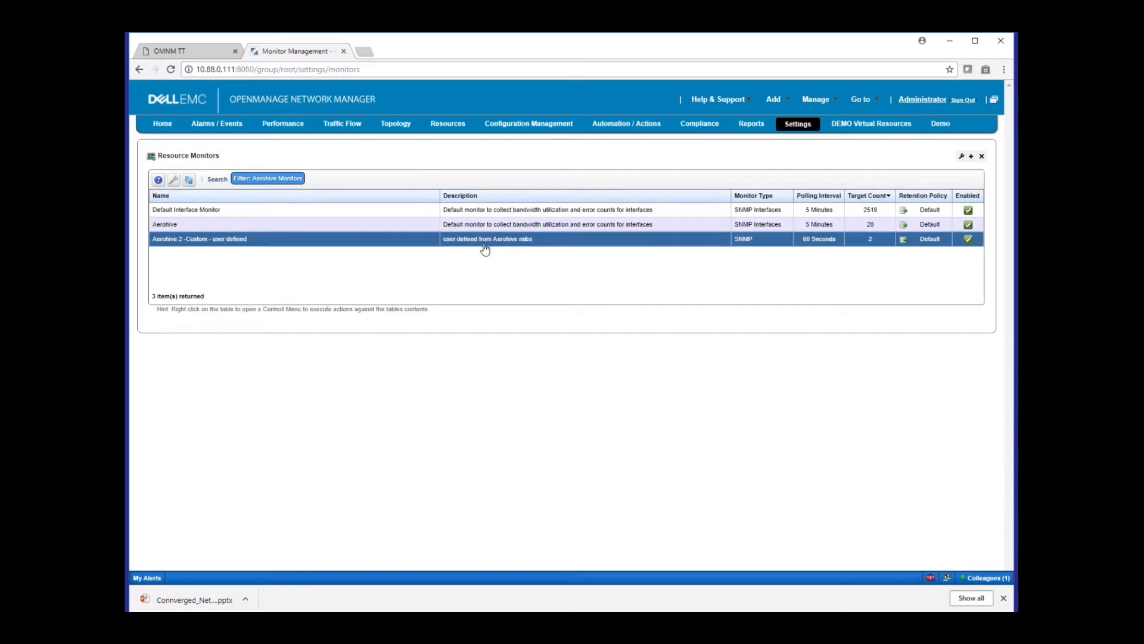
Go to the performance dashboard management page listing the Aerohive dashboard views
right_click(519, 240)
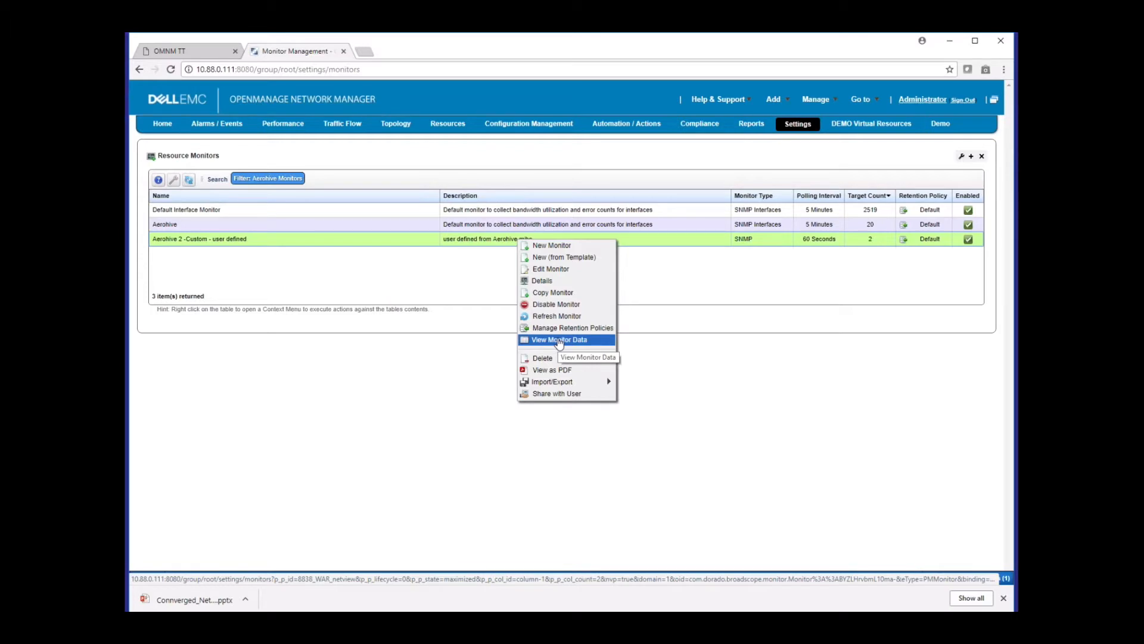
mouse_move(268, 123)
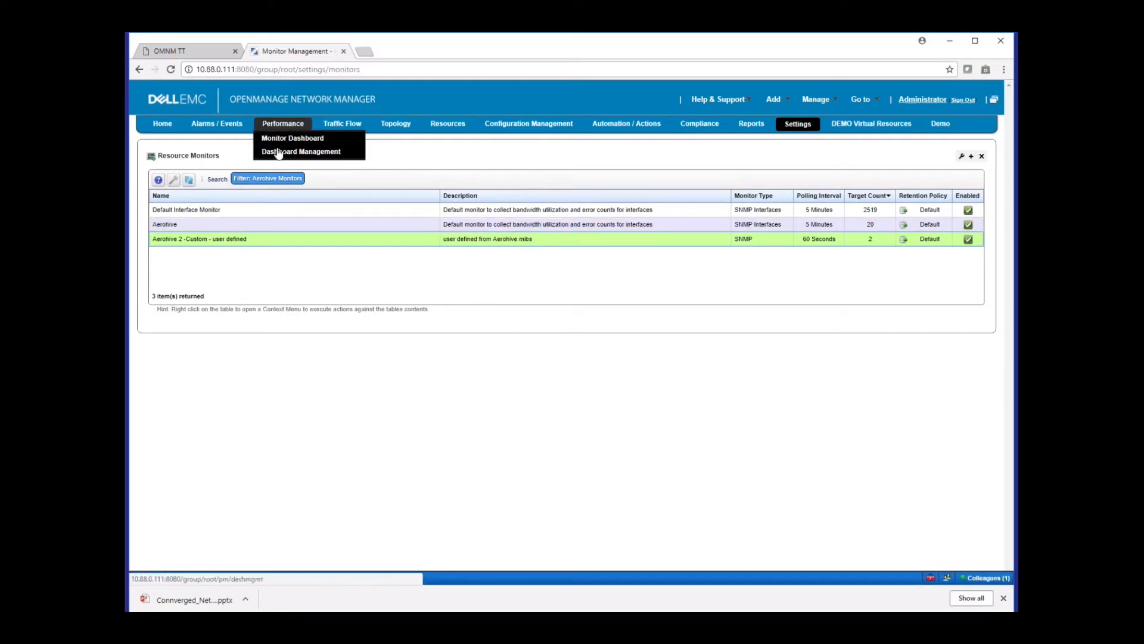
click(278, 153)
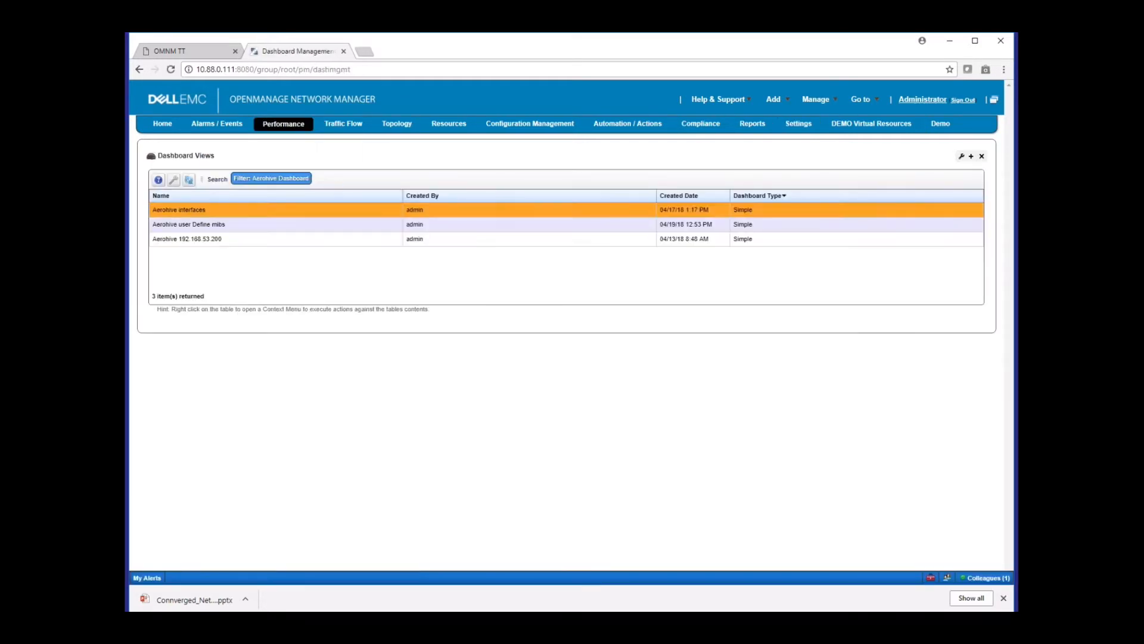
Open the Aerohive interfaces dashboard view for editing and look through its available dashboard attributes
right_click(388, 210)
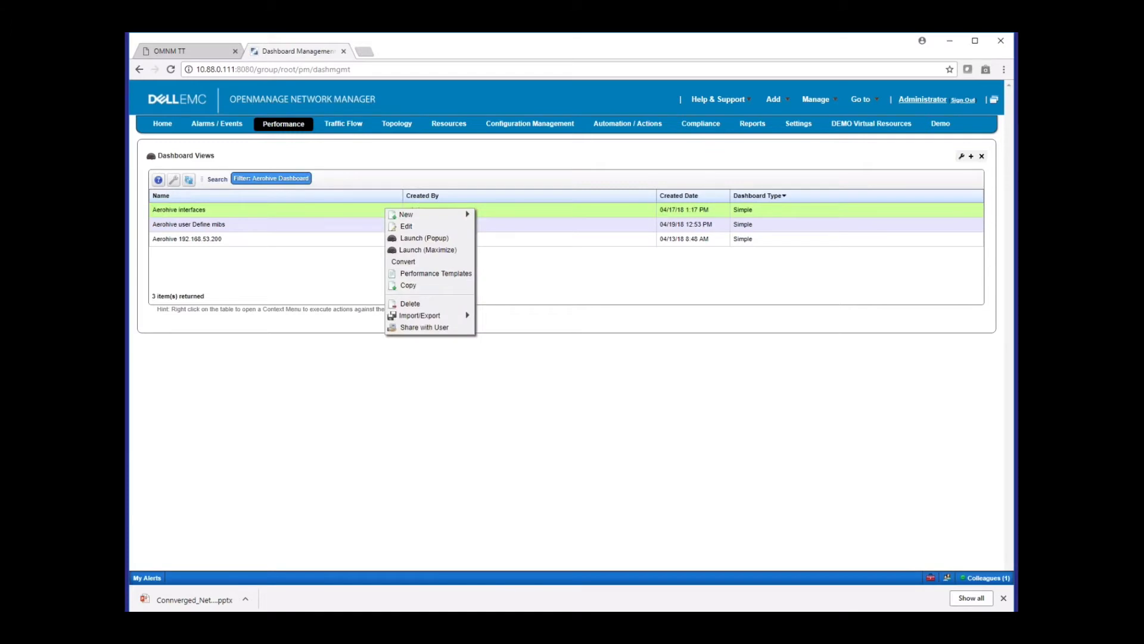
click(399, 227)
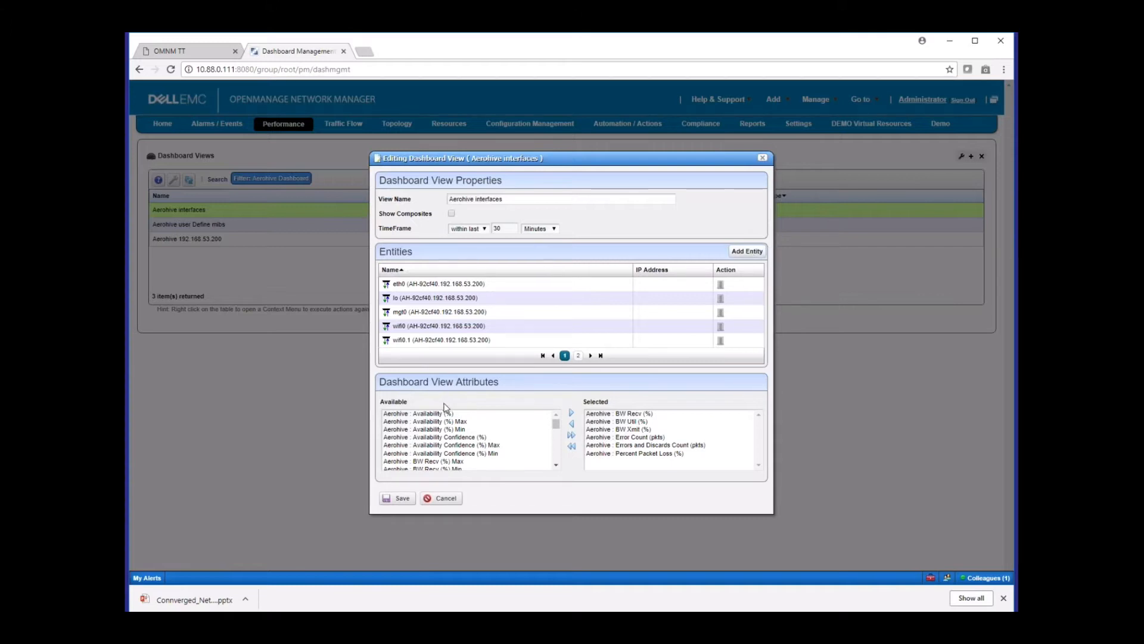
drag(555, 424, 555, 439)
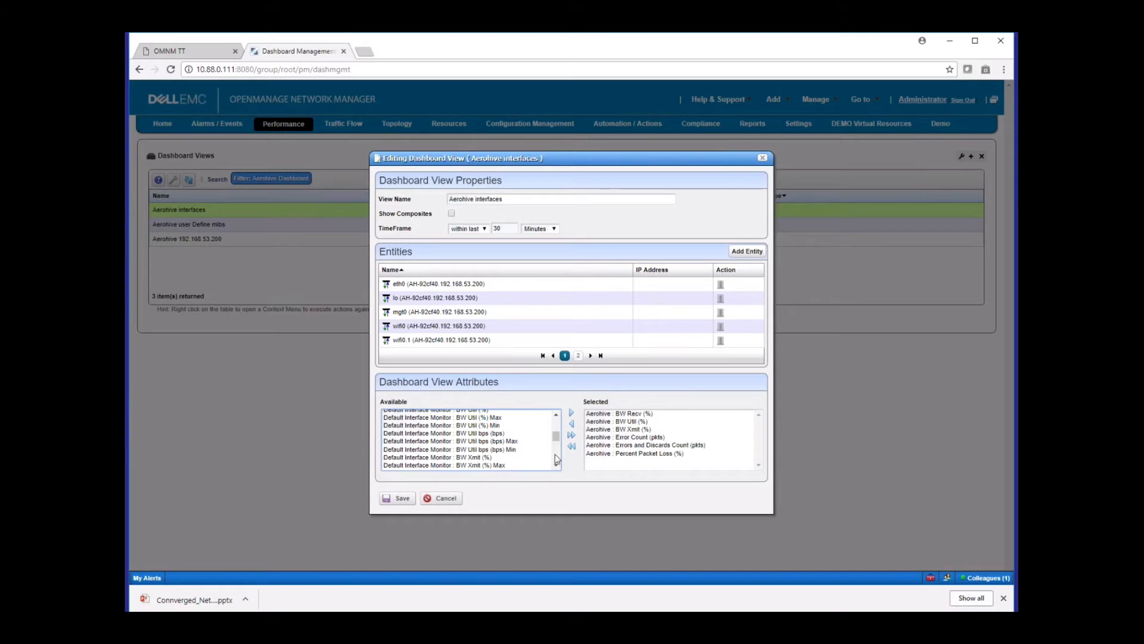
Cancel the dashboard view edit, launch the Aerohive interfaces dashboard as a popup, review its interface charts and close it
click(449, 501)
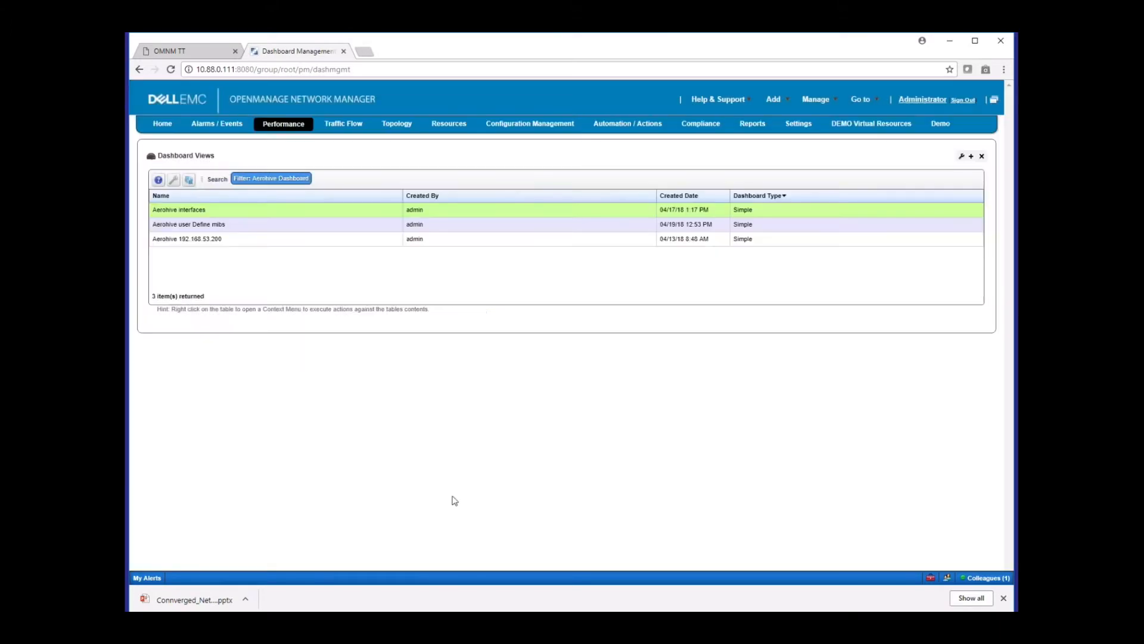
right_click(375, 213)
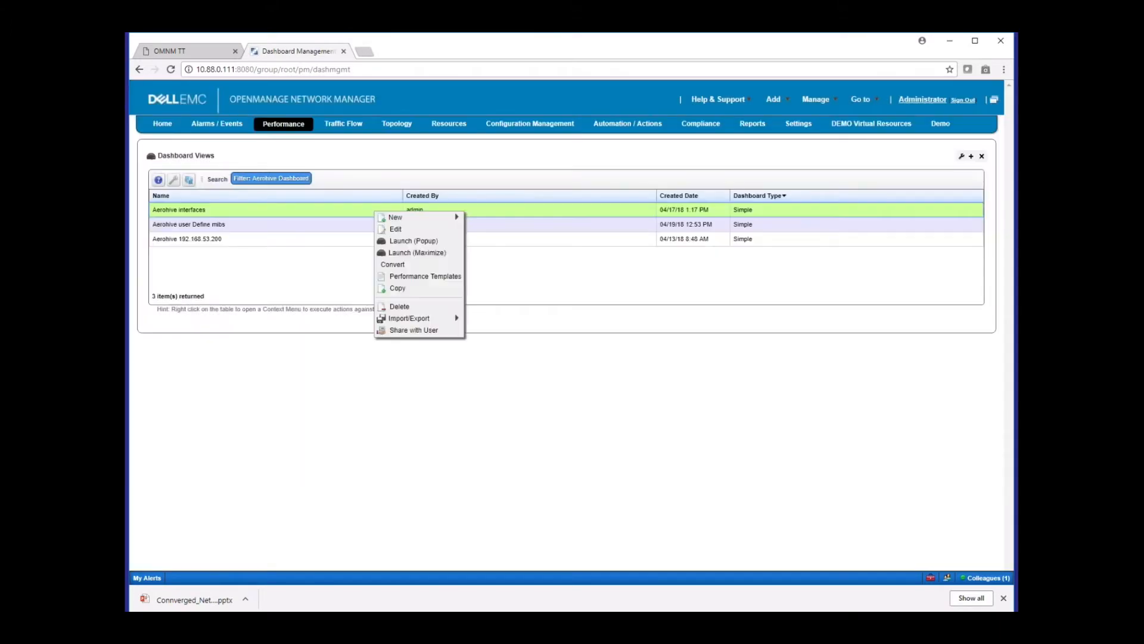
click(399, 241)
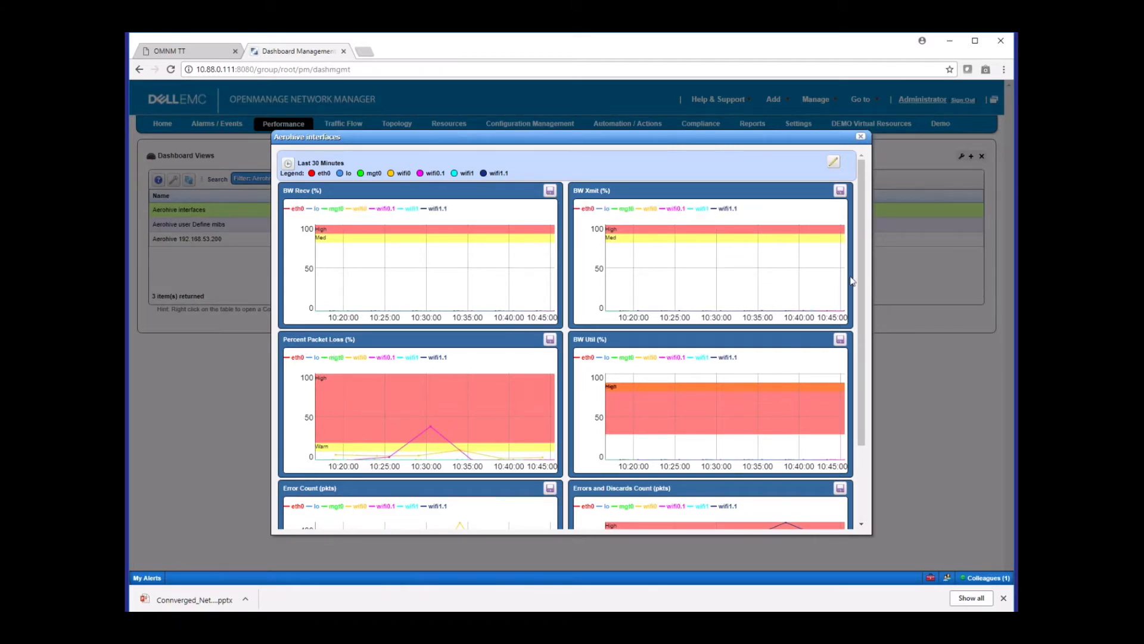
scroll(852, 280, down, 3)
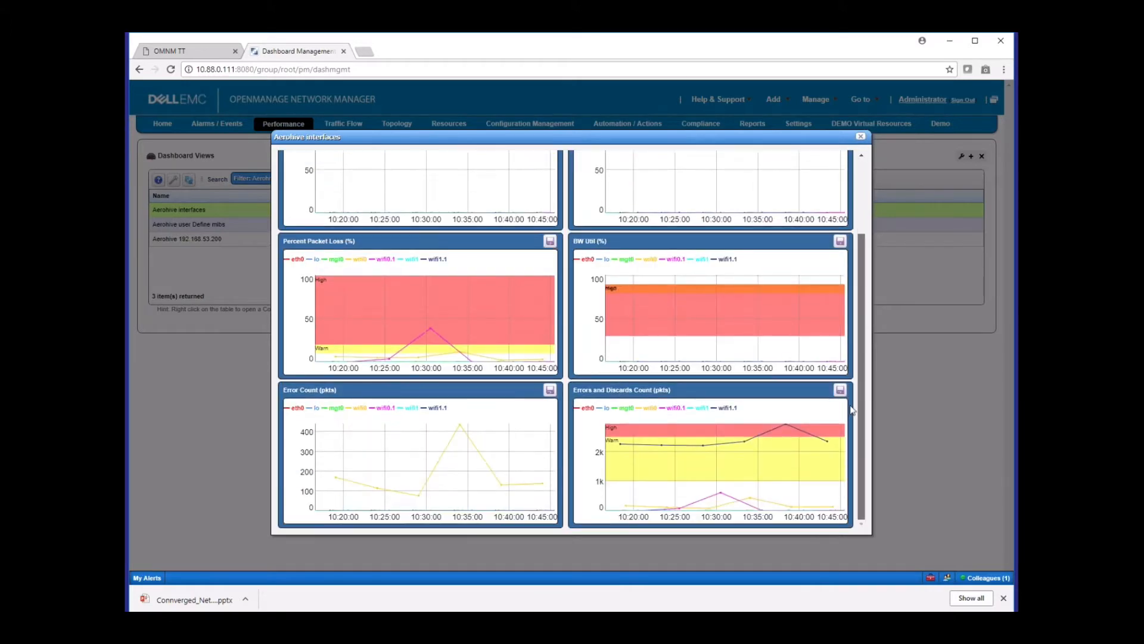
scroll(855, 273, up, 3)
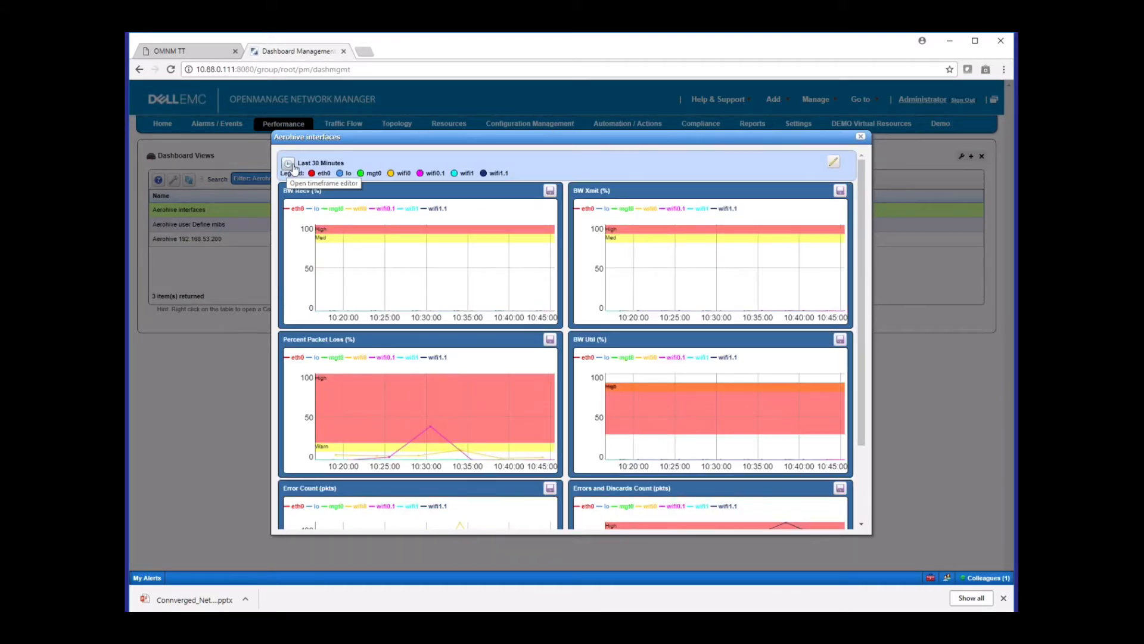
click(860, 137)
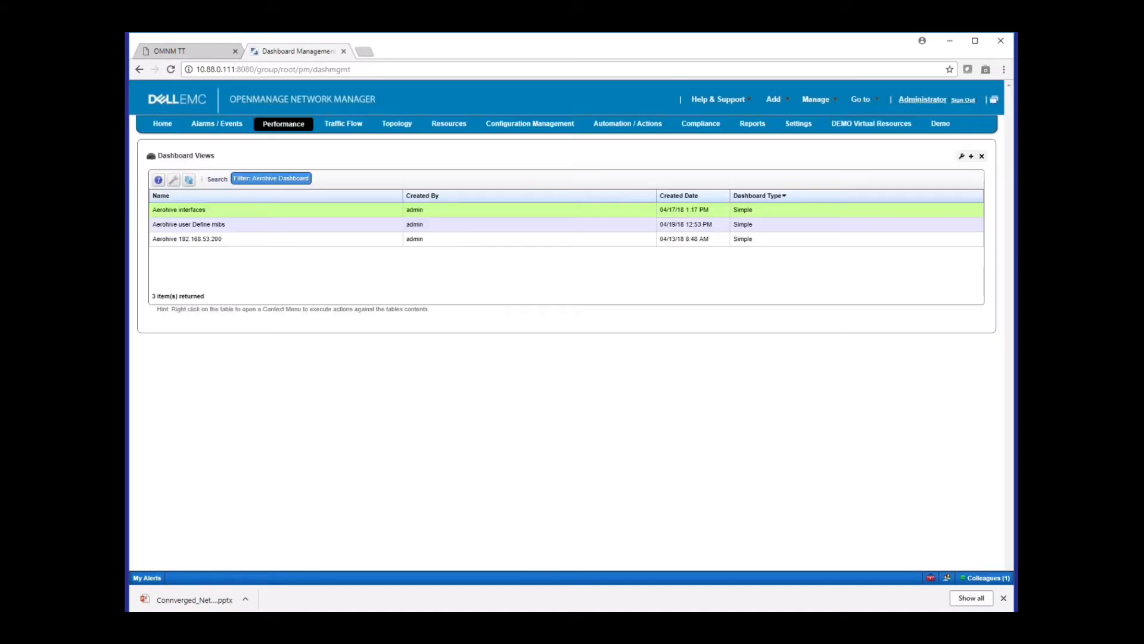
Launch the Aerohive user Define mibs dashboard as a popup, review its custom MIB charts and close it
right_click(328, 226)
mouse_move(332, 233)
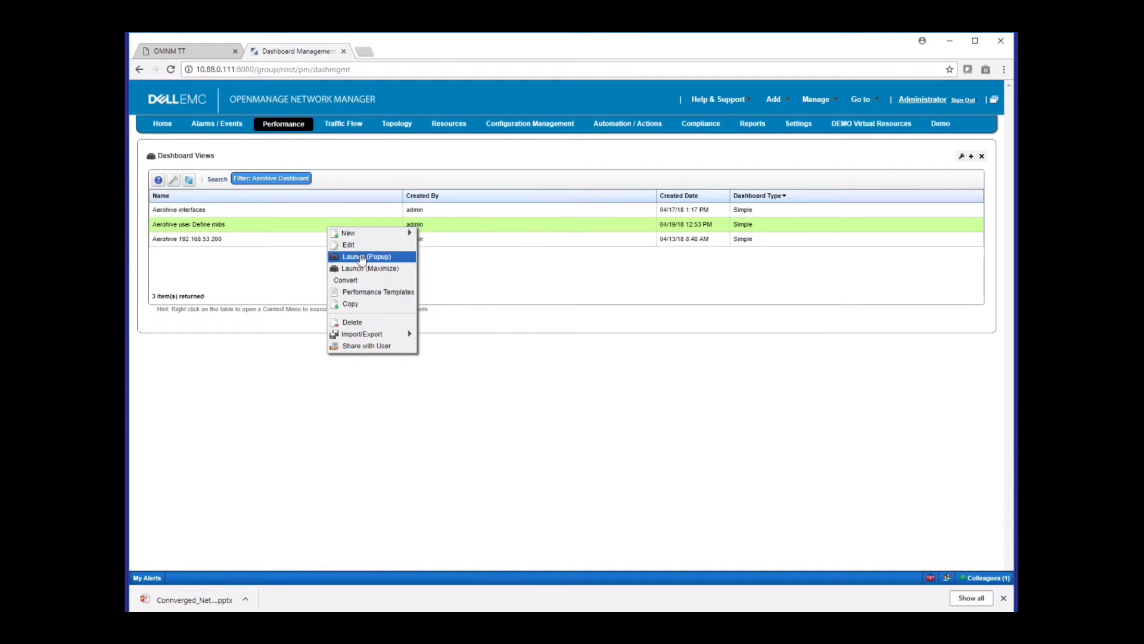
click(360, 256)
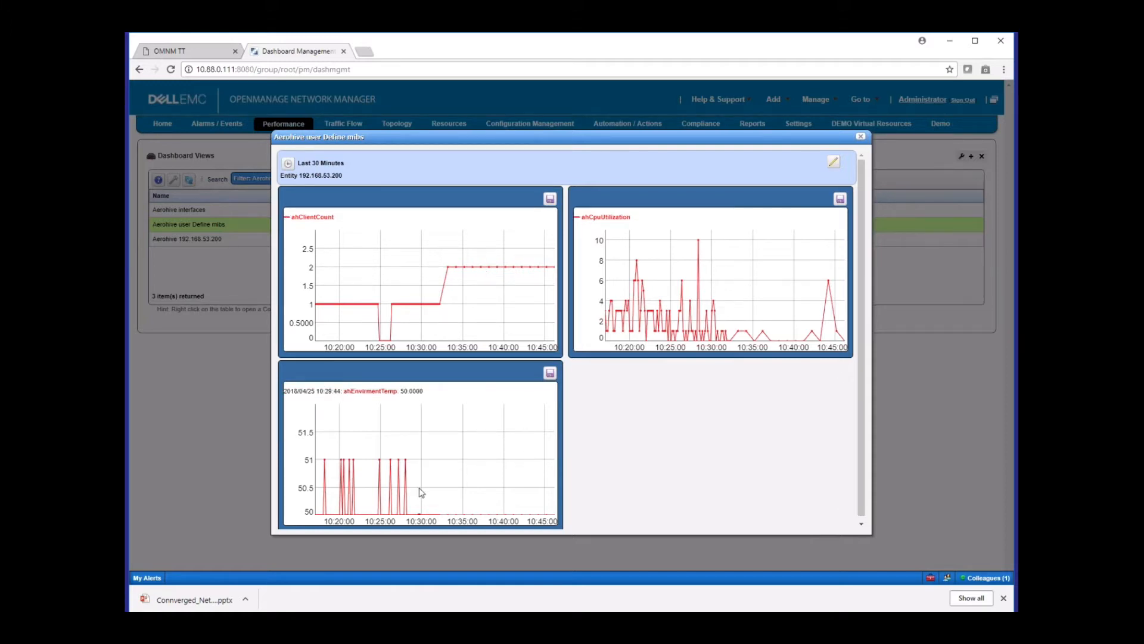
click(860, 137)
Open the Aerohive 192.168.53.200 dashboard view for editing, review its entity and attributes, and cancel the edit
right_click(342, 241)
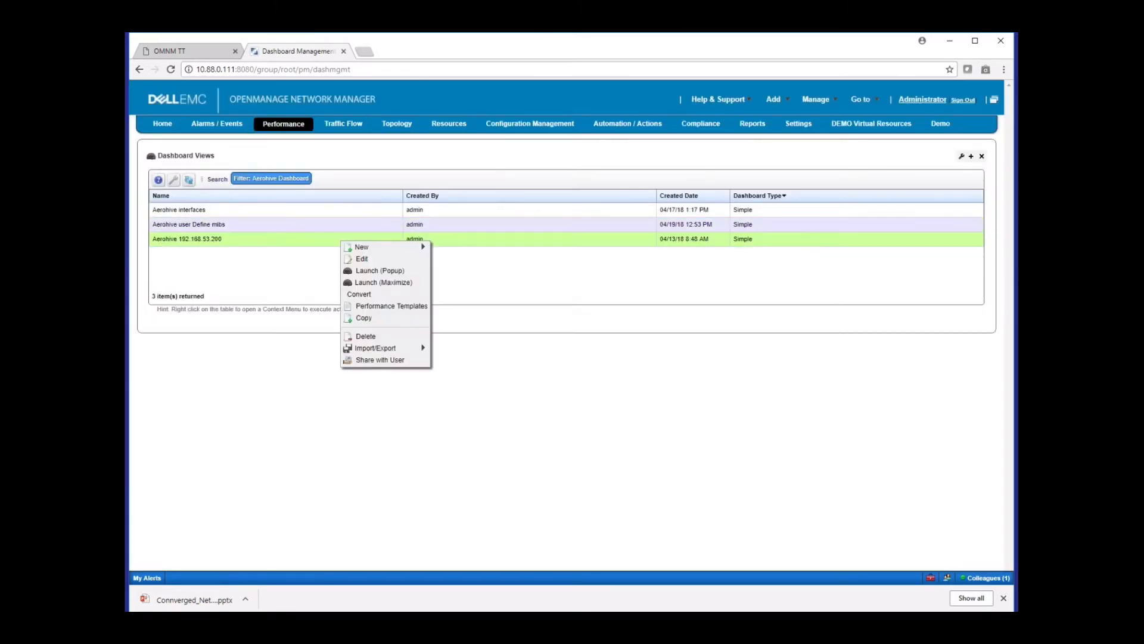
click(358, 256)
right_click(359, 239)
click(374, 247)
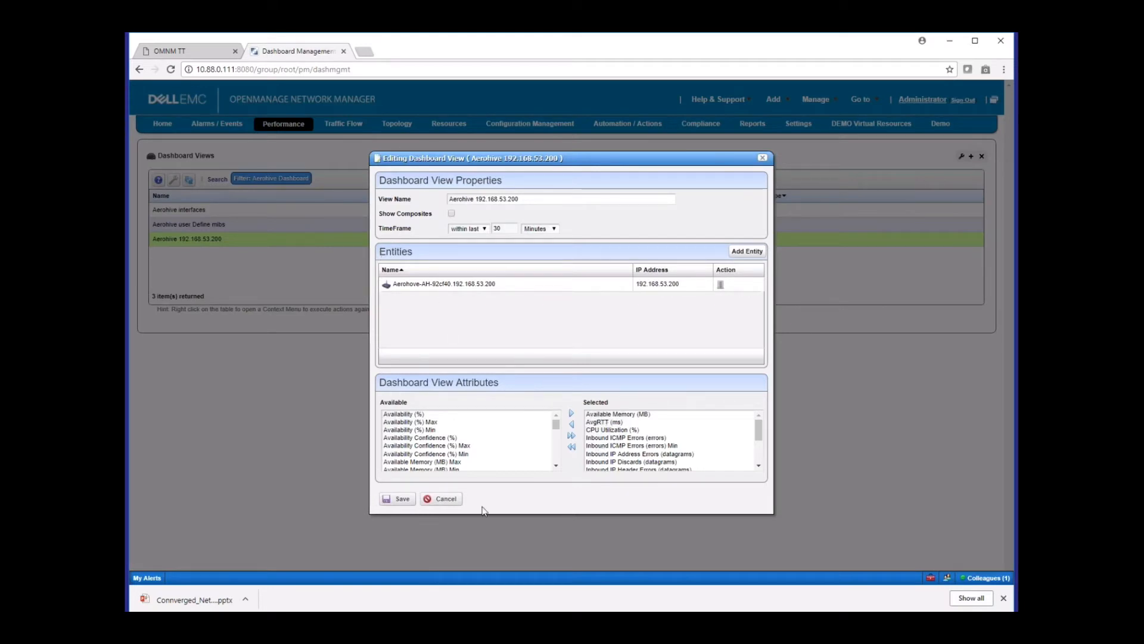
click(444, 499)
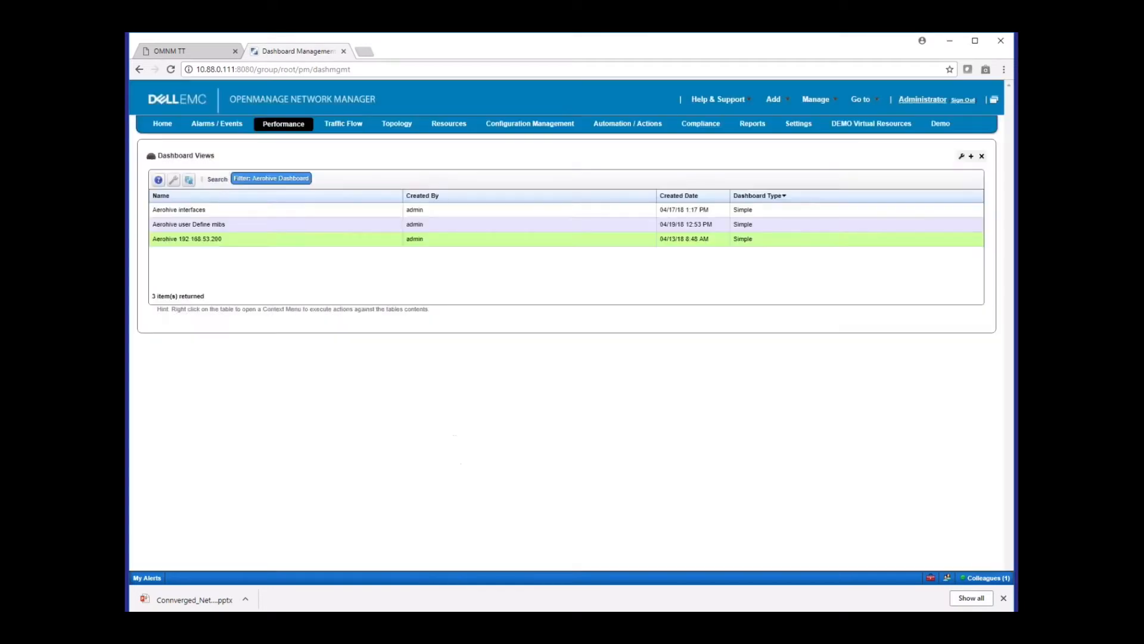
Launch the Aerohive 192.168.53.200 dashboard as a popup, look through its performance charts and close it
right_click(363, 240)
click(393, 269)
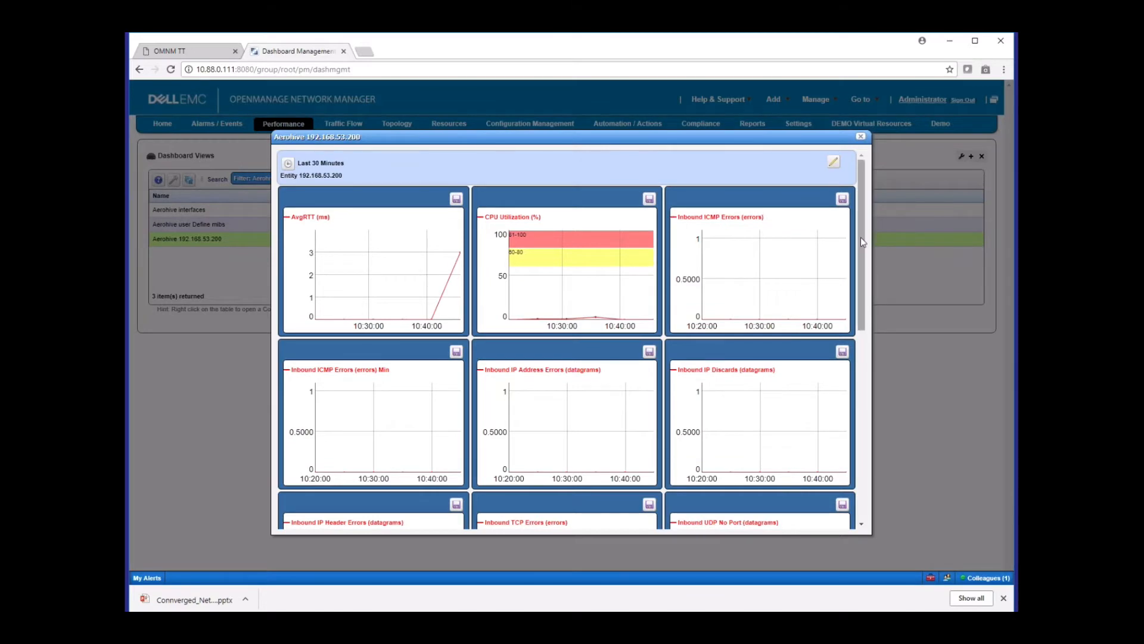
drag(860, 238, 866, 171)
click(861, 136)
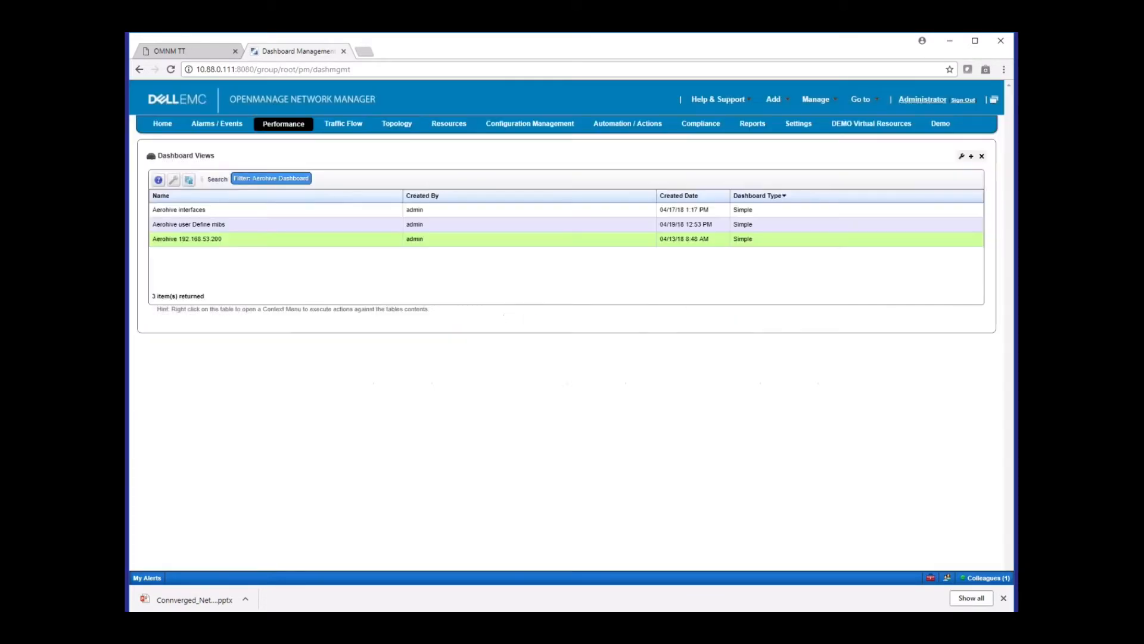
Check which dashboard types can be created from the dashboard views list, and dismiss the options
click(333, 238)
right_click(334, 239)
mouse_move(335, 240)
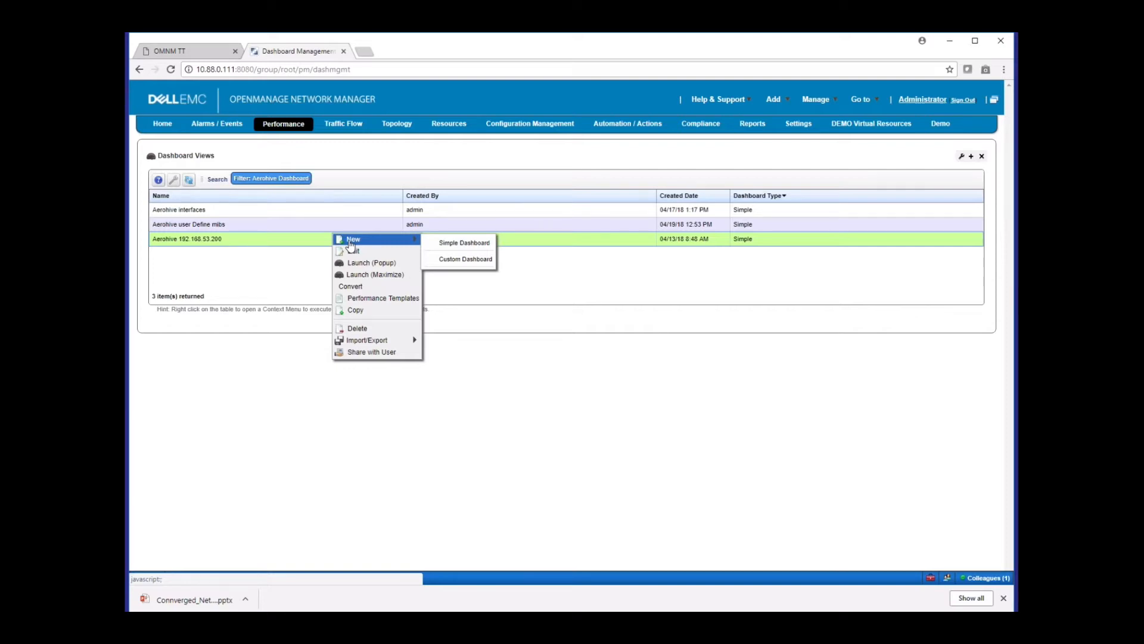
click(489, 393)
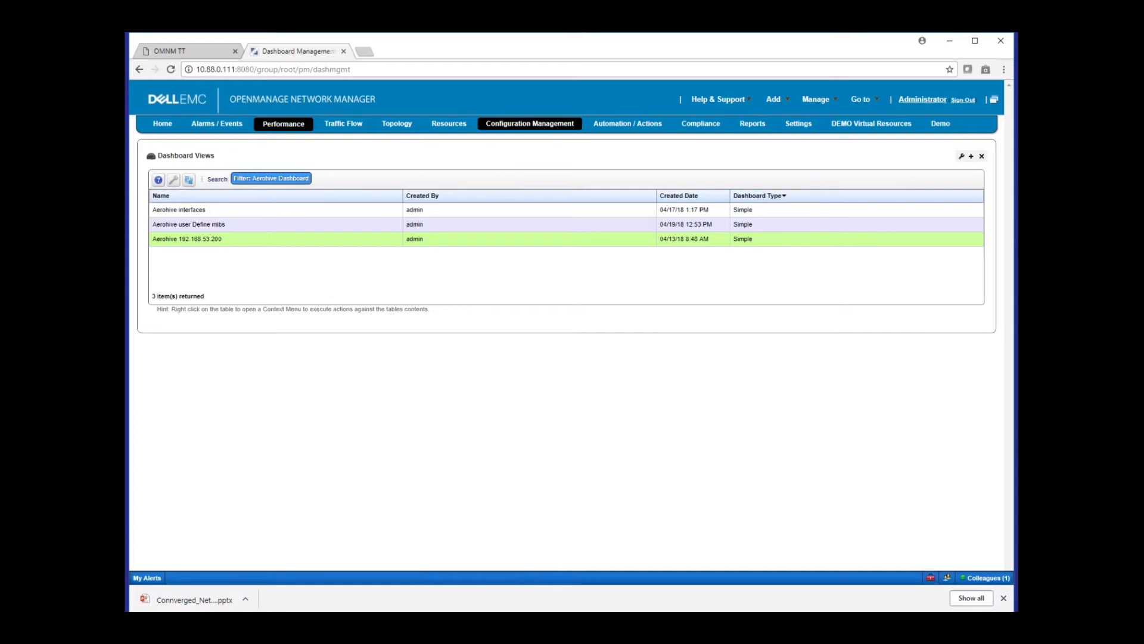
Go to Configuration Management and show the saved configuration files of the Aerohive access point at 192.168.53.200
click(509, 124)
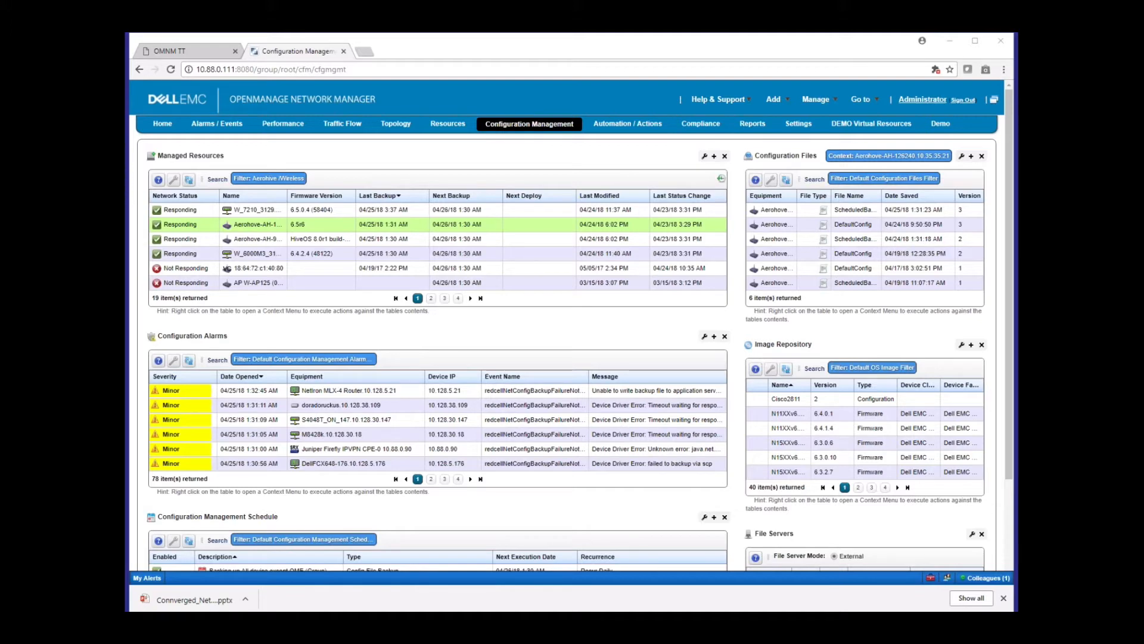
click(274, 240)
click(887, 224)
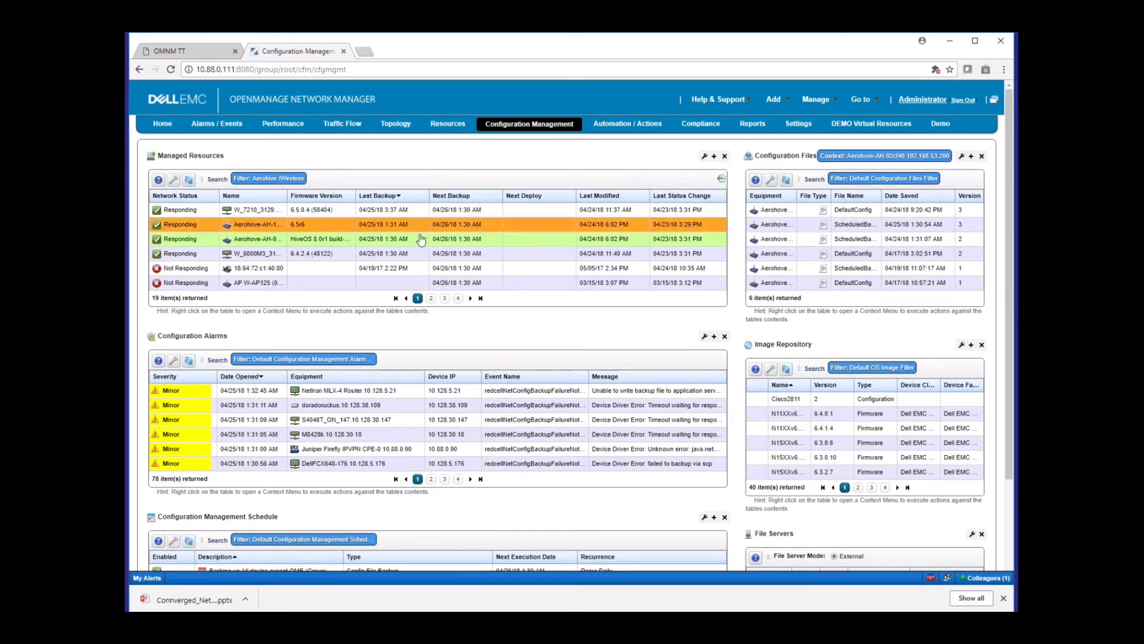
Examine the file management actions offered for the Aerohive access point at 192.168.53.200
click(239, 240)
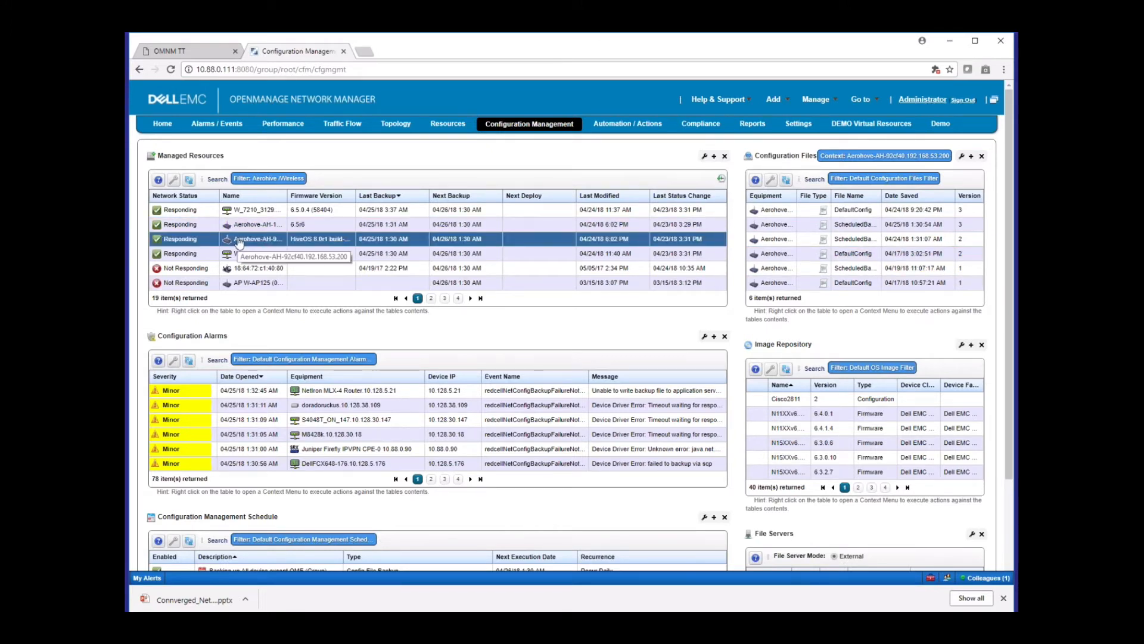
right_click(238, 241)
mouse_move(287, 351)
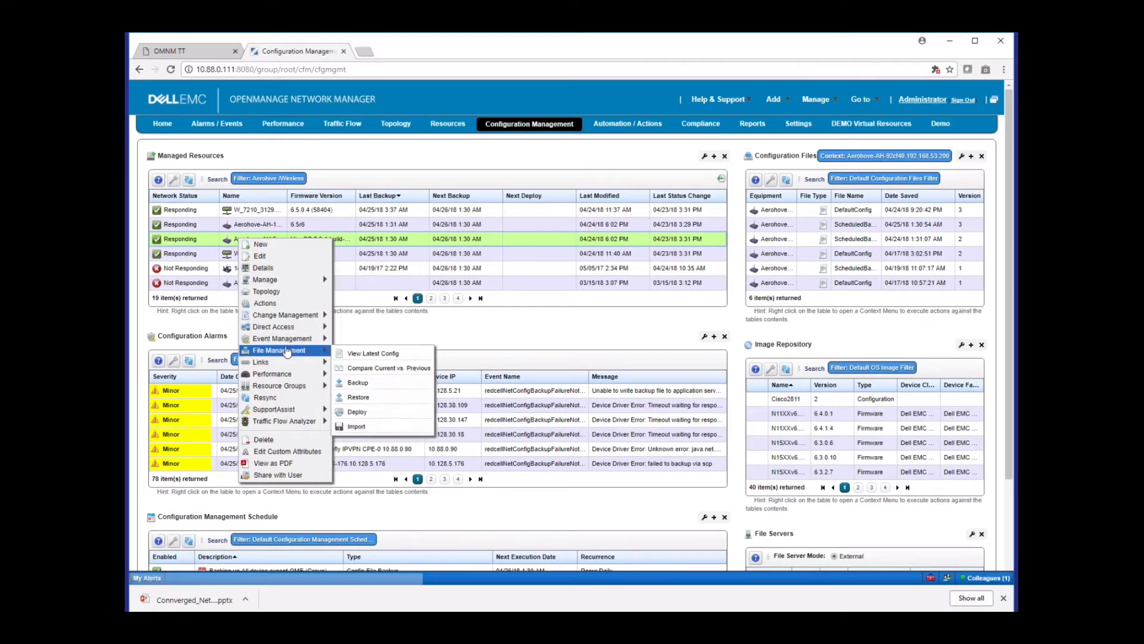
Select both Aerohive access points, open the backup options for them, review the settings and targets, and close without executing
click(265, 230)
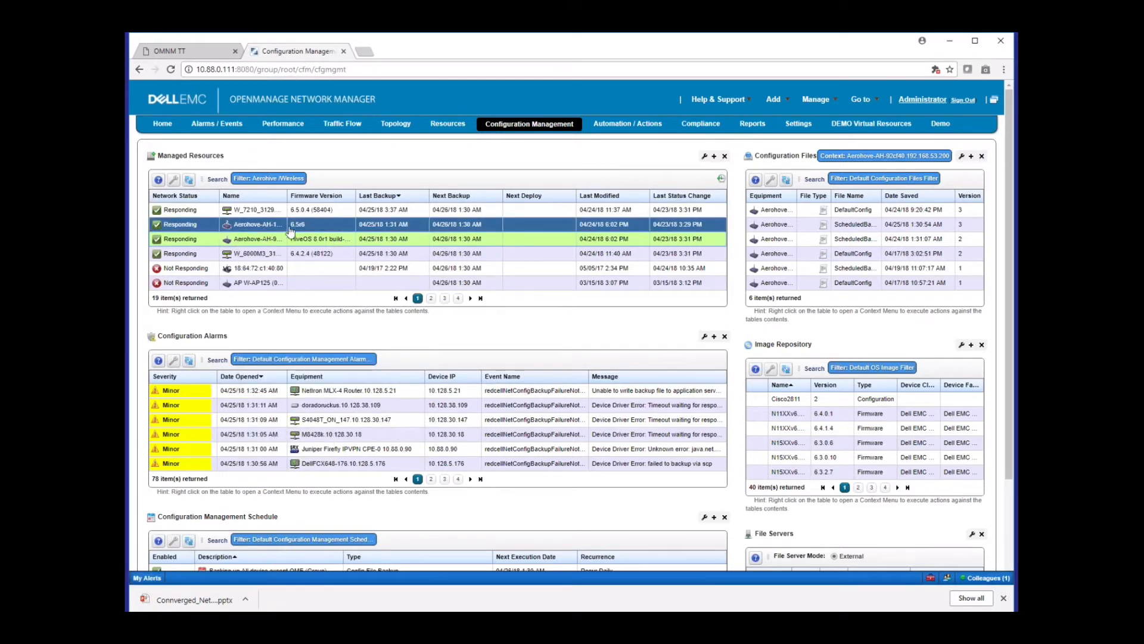
mouse_move(805, 127)
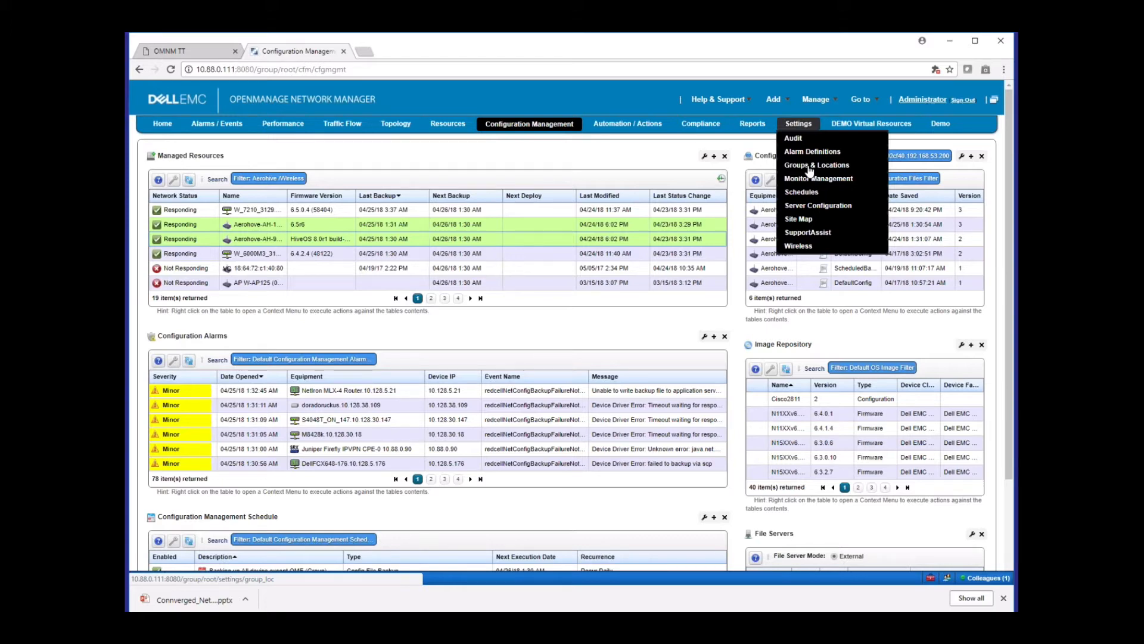
click(257, 226)
right_click(258, 227)
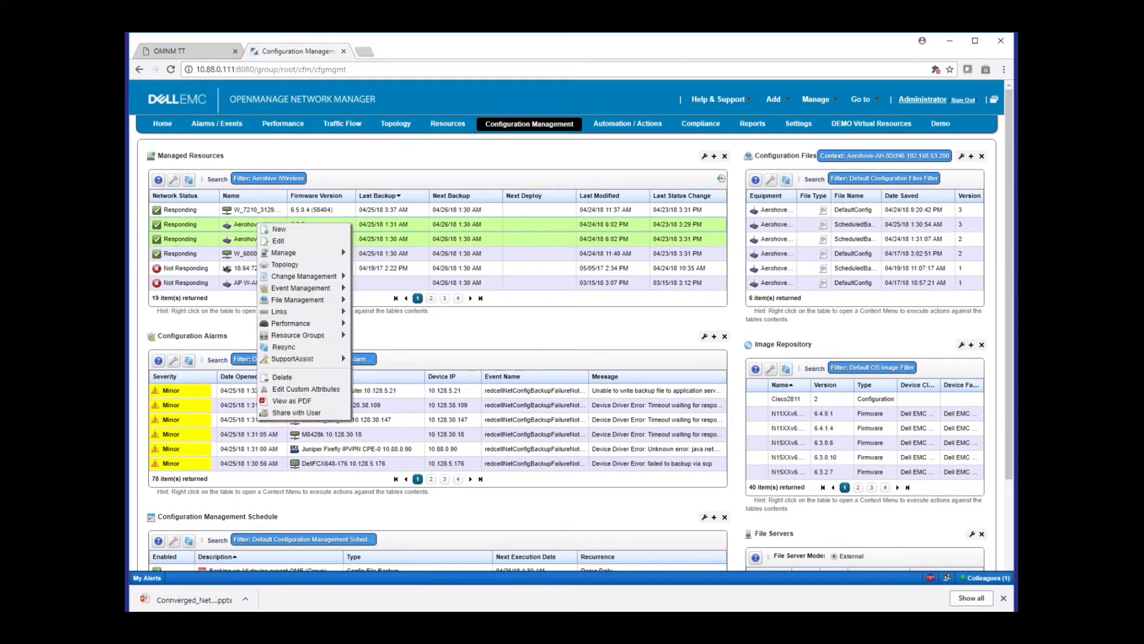
mouse_move(283, 301)
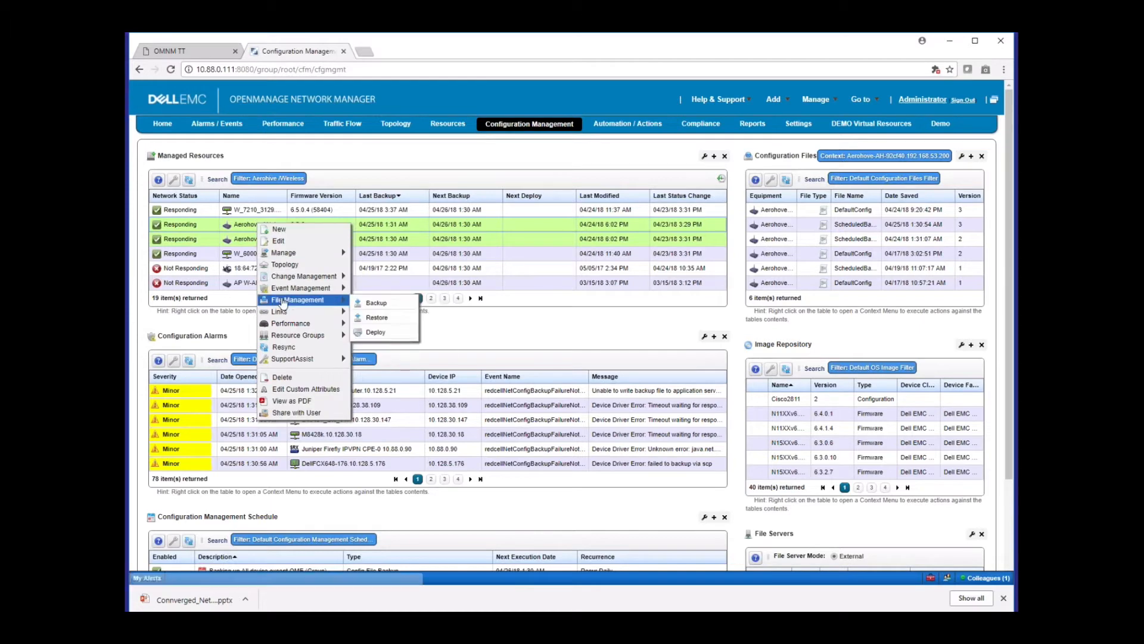
click(368, 303)
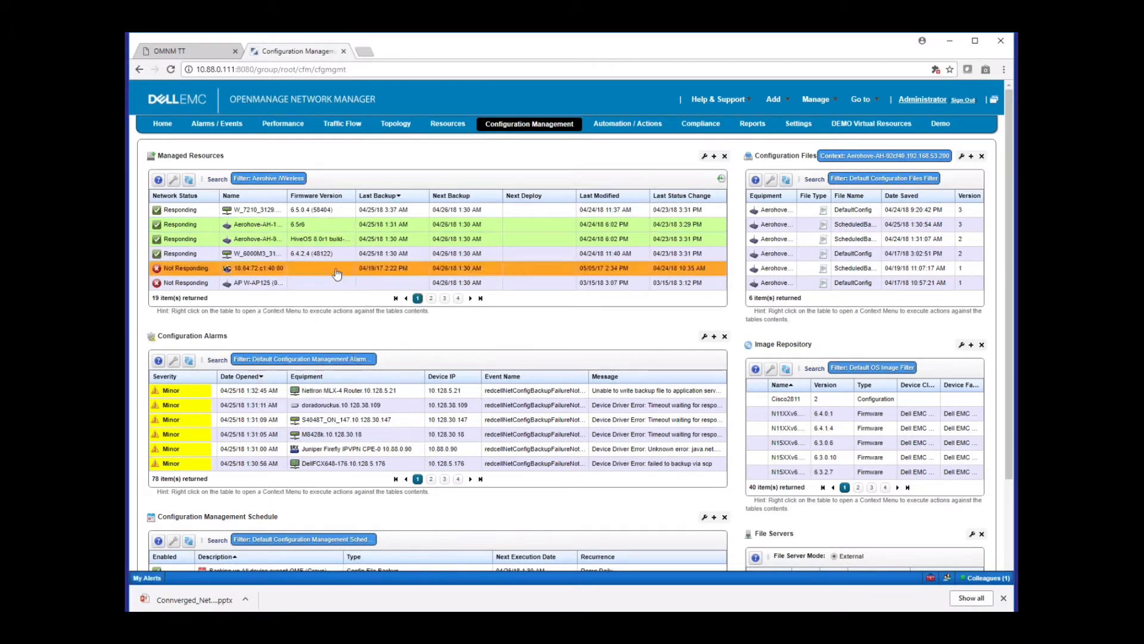
click(279, 226)
right_click(280, 227)
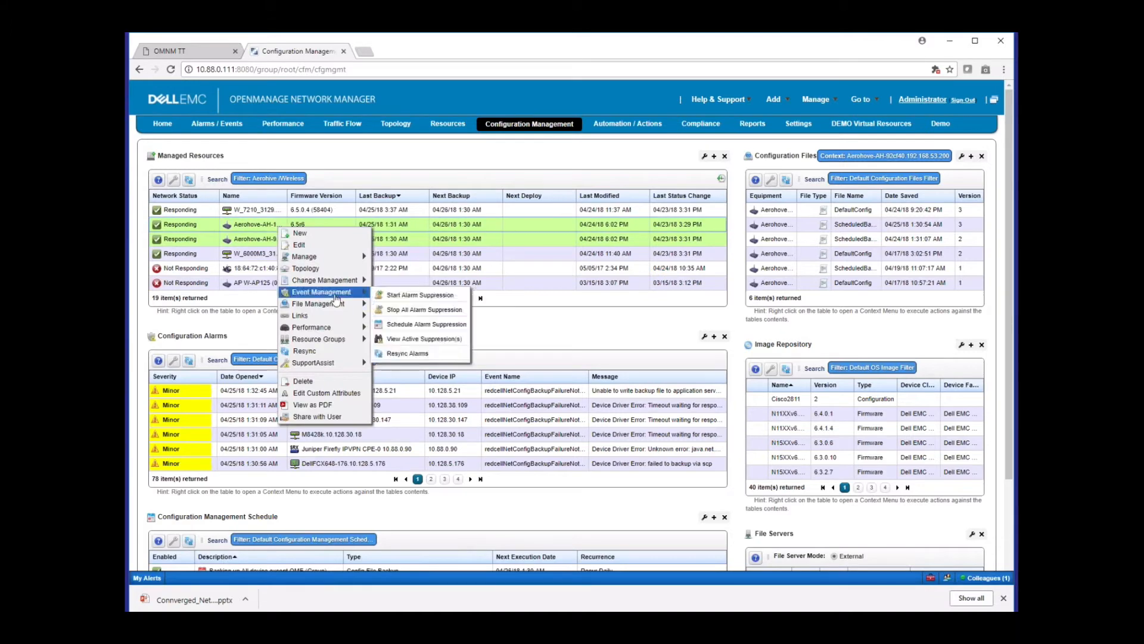
mouse_move(345, 304)
click(397, 306)
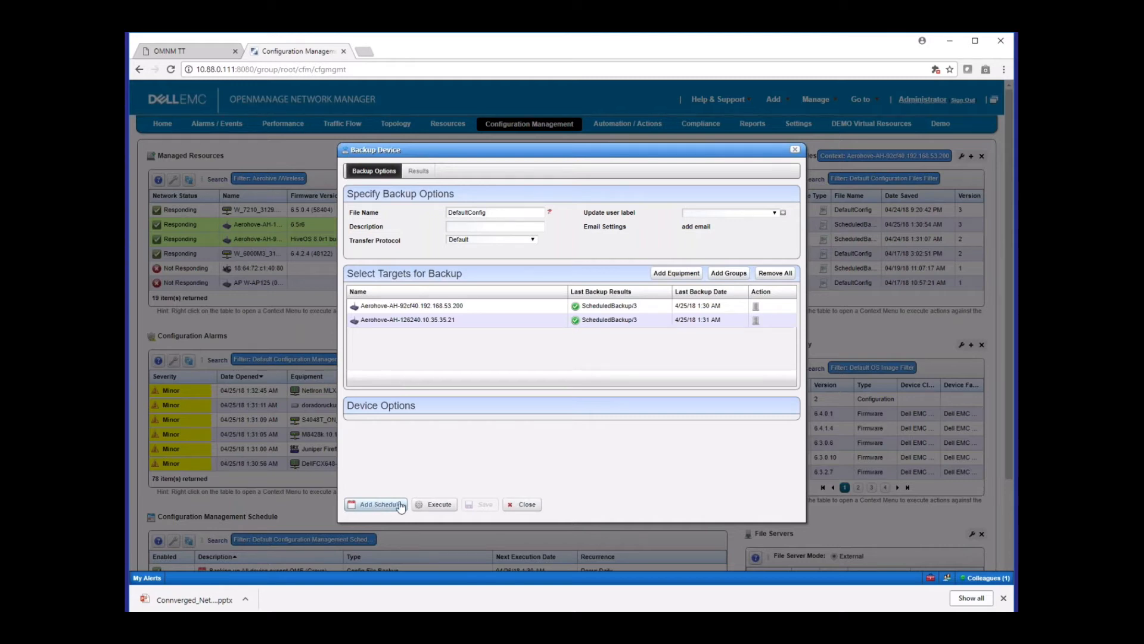
click(526, 504)
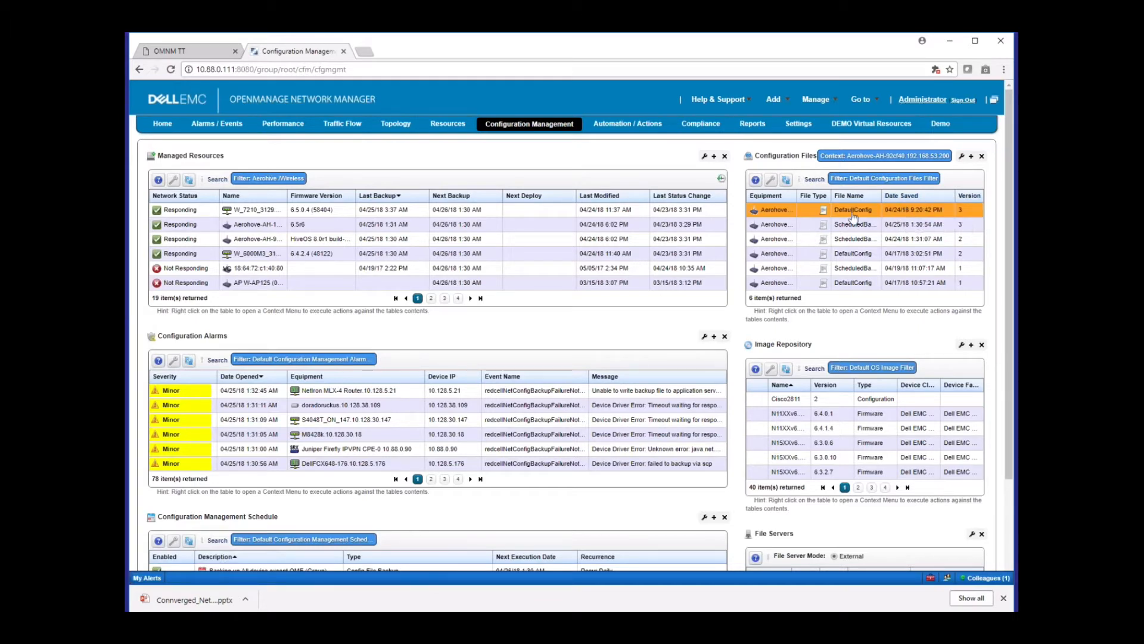
Compare DefaultConfig version 3 with version 1 for the Aerohive access point, review the differences and close the comparison
click(899, 213)
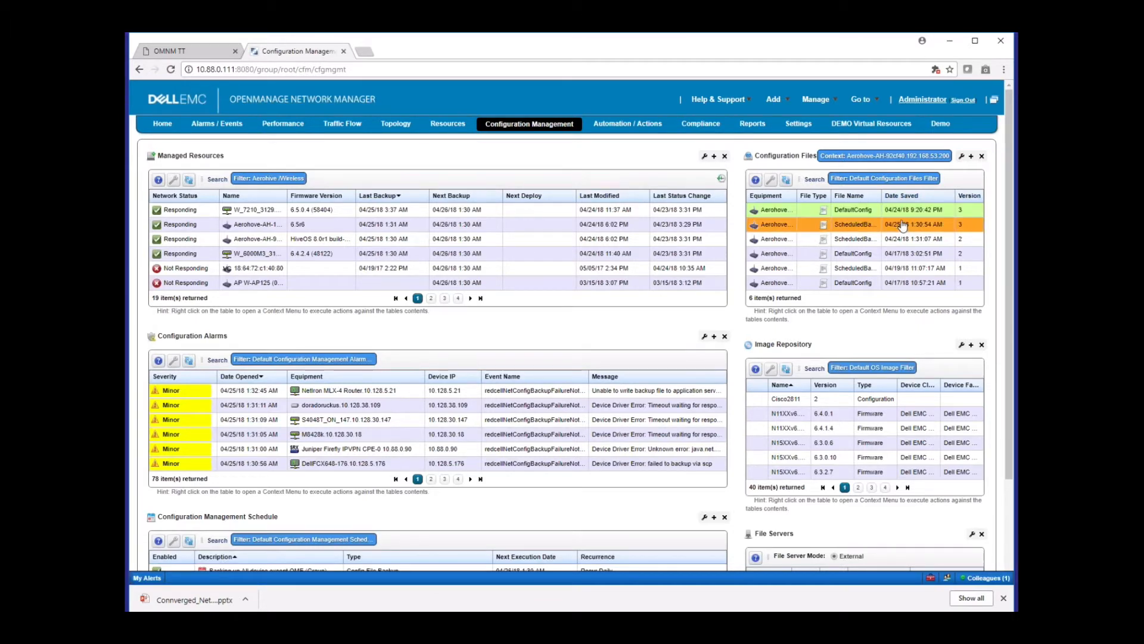
click(903, 286)
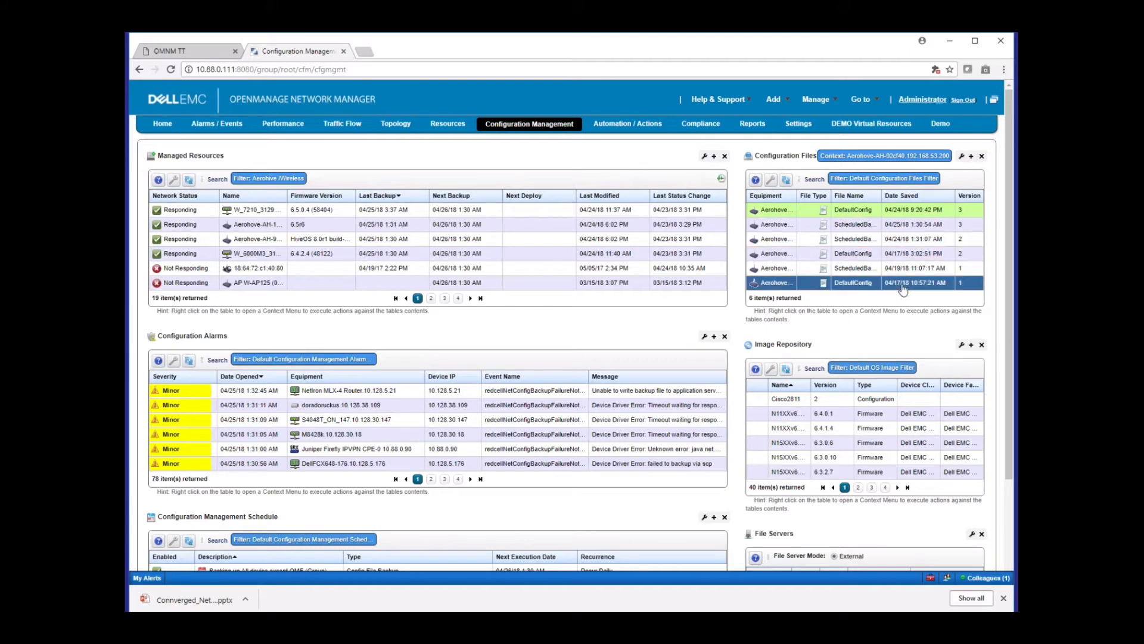
right_click(901, 286)
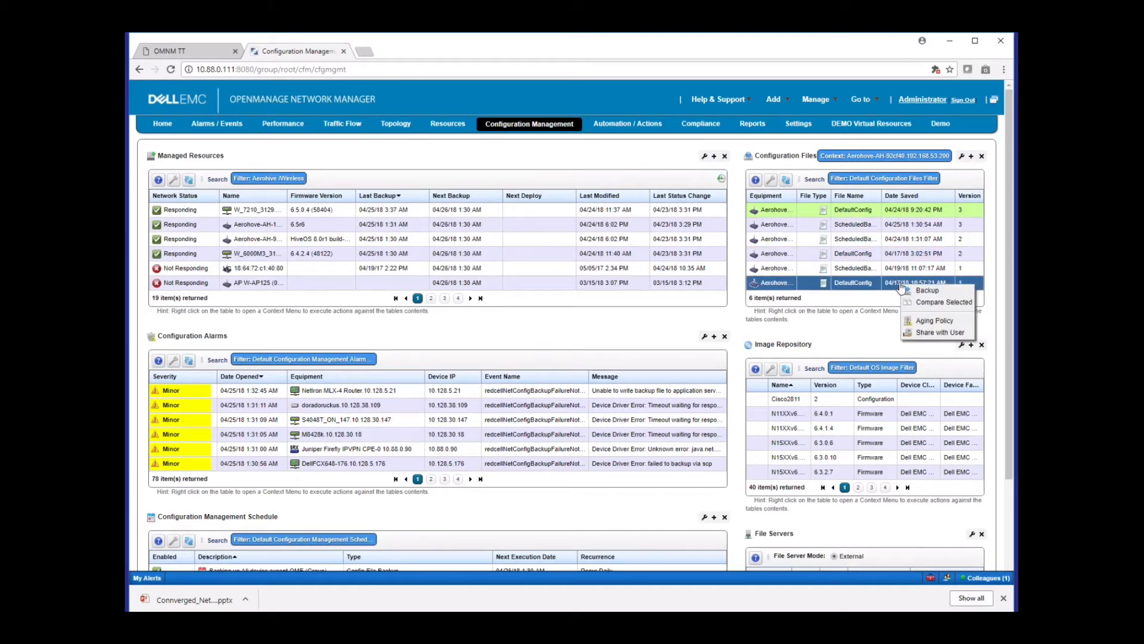
click(931, 303)
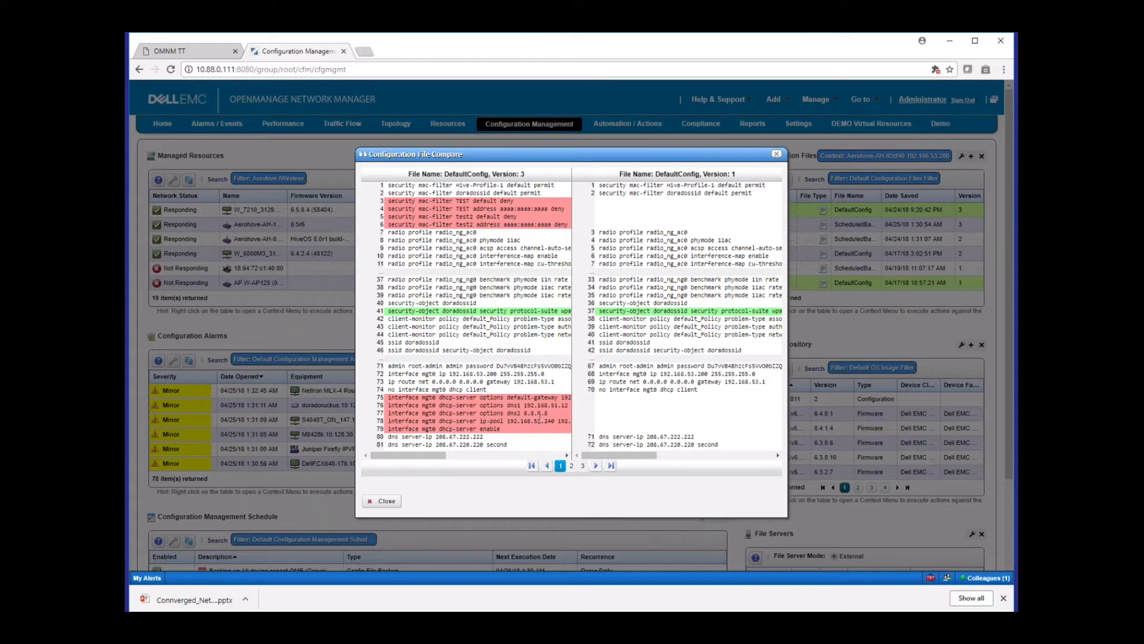
click(777, 155)
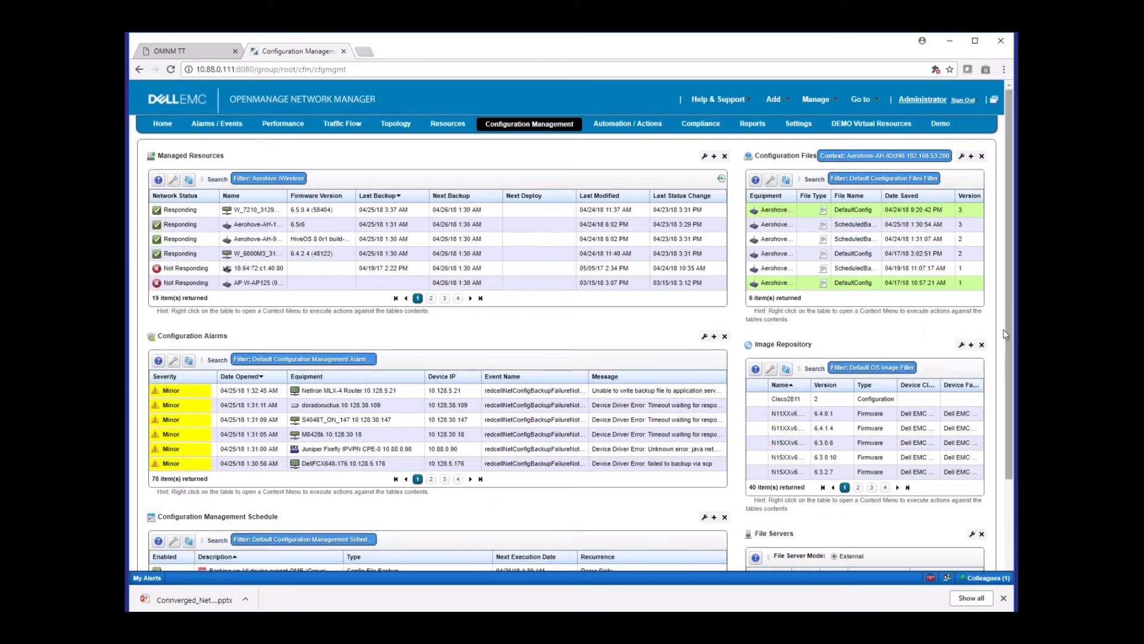
Review the Configuration Management Schedule entries and select the Cisco2811 entry in the Image Repository
scroll(1010, 342, down, 2)
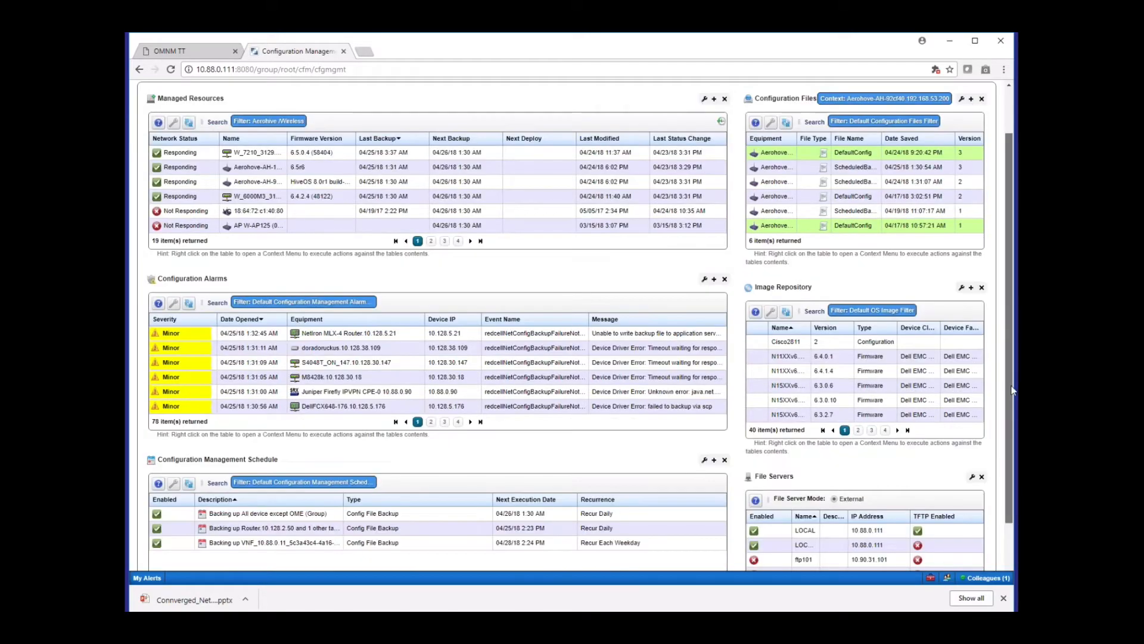
click(271, 456)
click(271, 452)
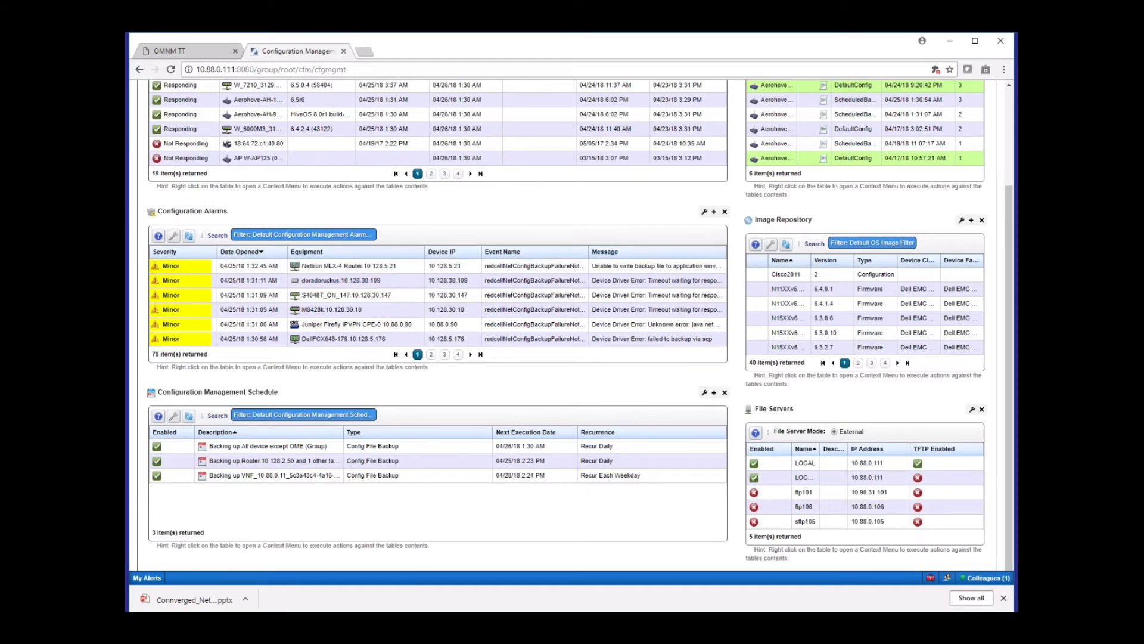
right_click(801, 278)
click(802, 279)
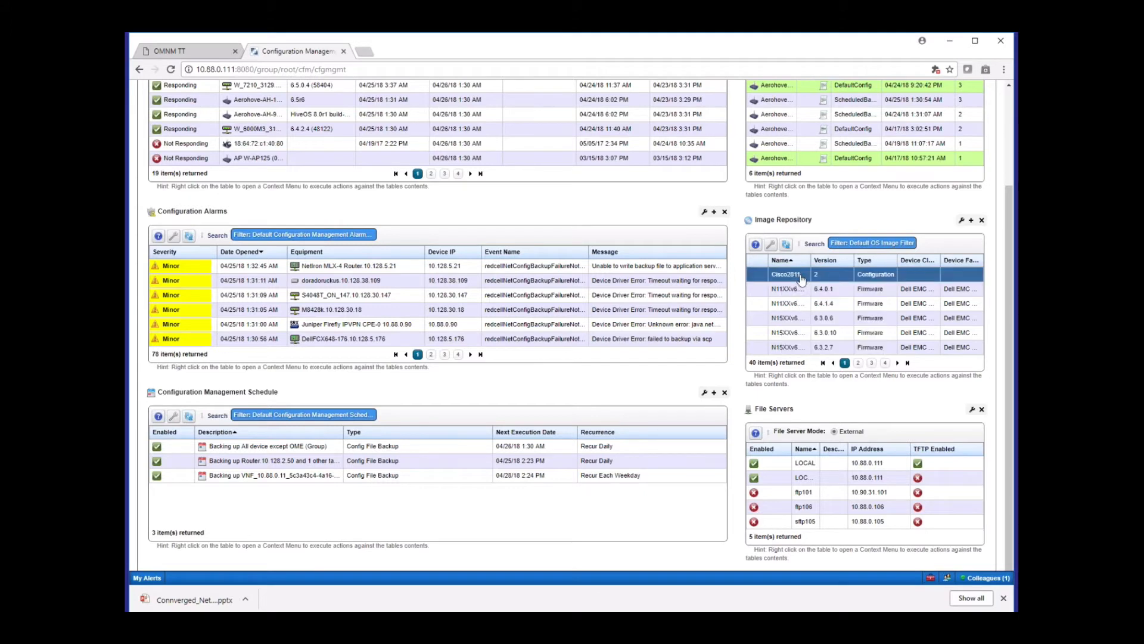
Start a new firmware image in the Image Repository named aerohive, with description test and version 8.1r6
right_click(801, 278)
mouse_move(823, 281)
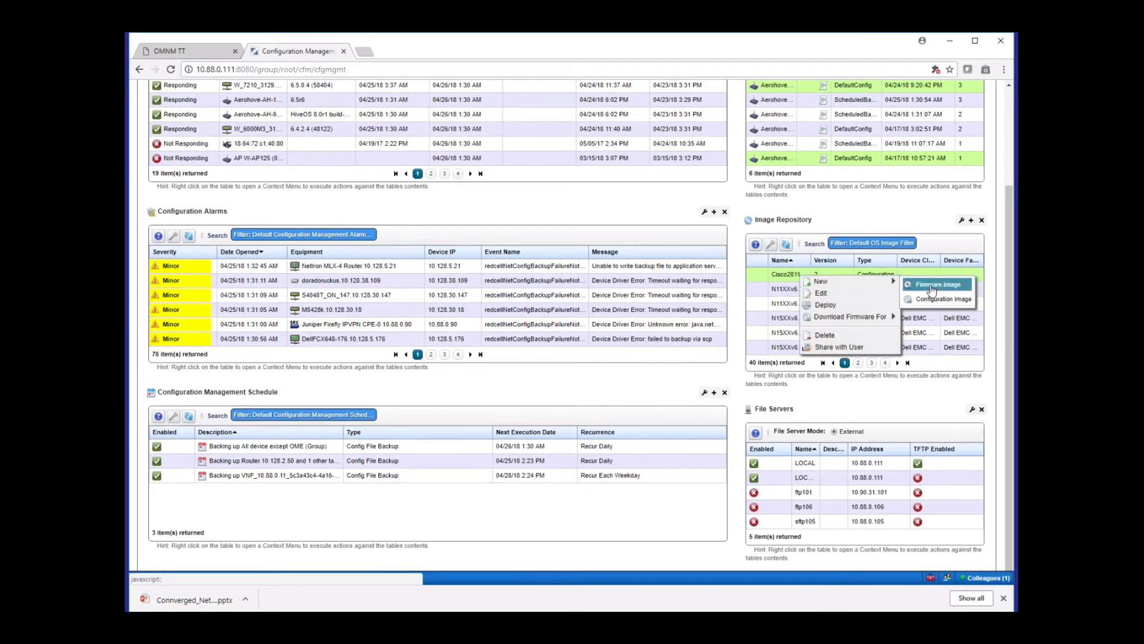
click(931, 286)
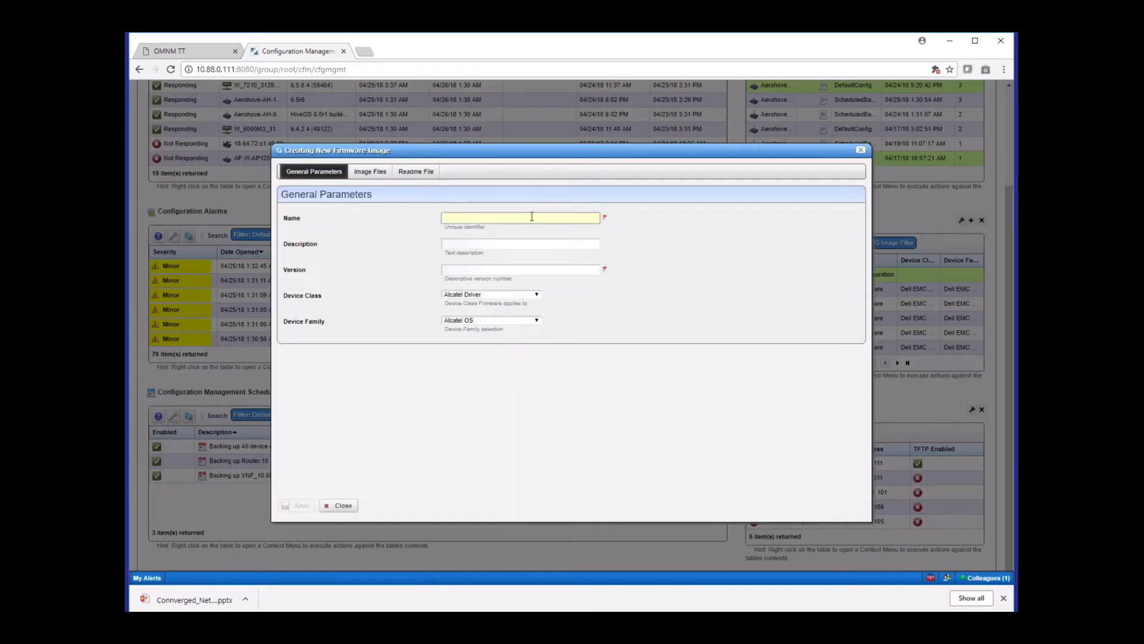
text(aer)
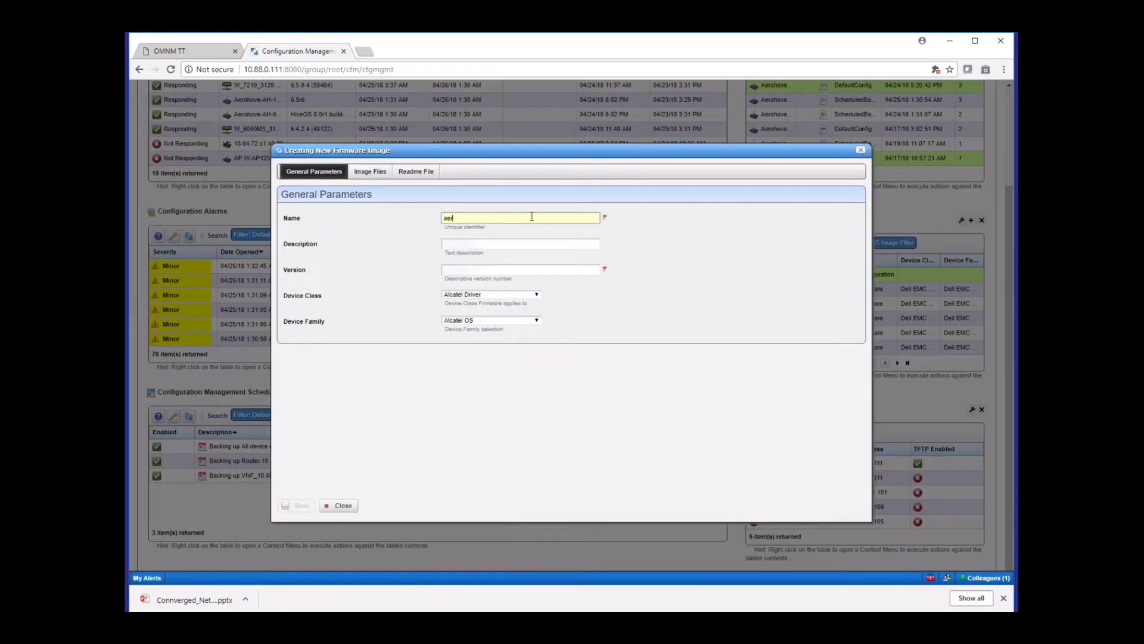
text(ohoveive)
click(534, 245)
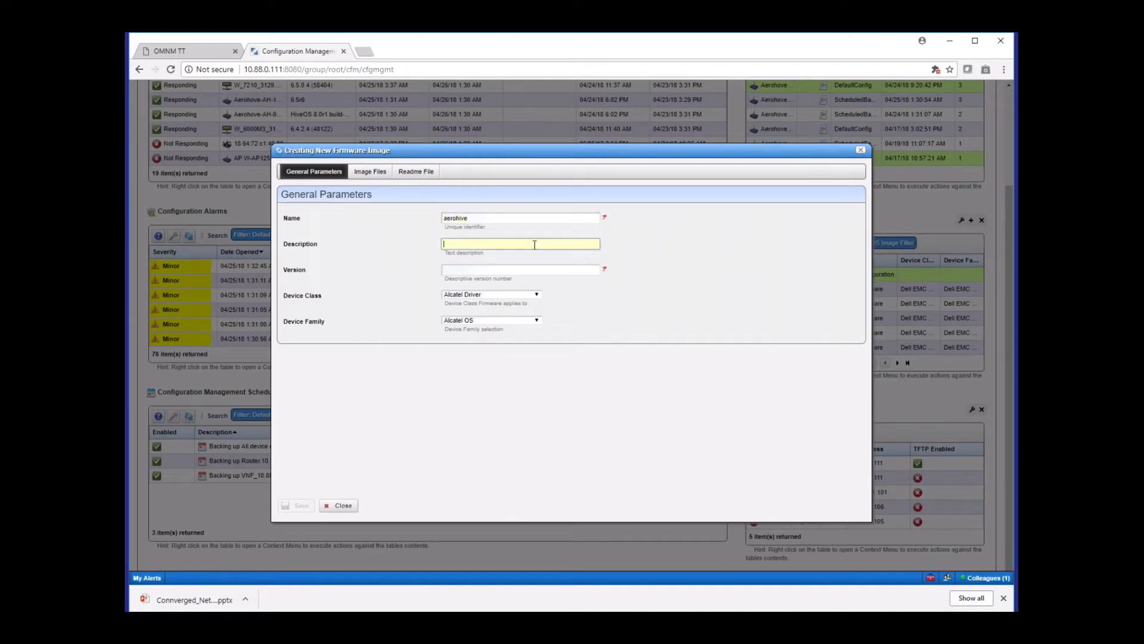
text(test)
click(520, 268)
text(8)
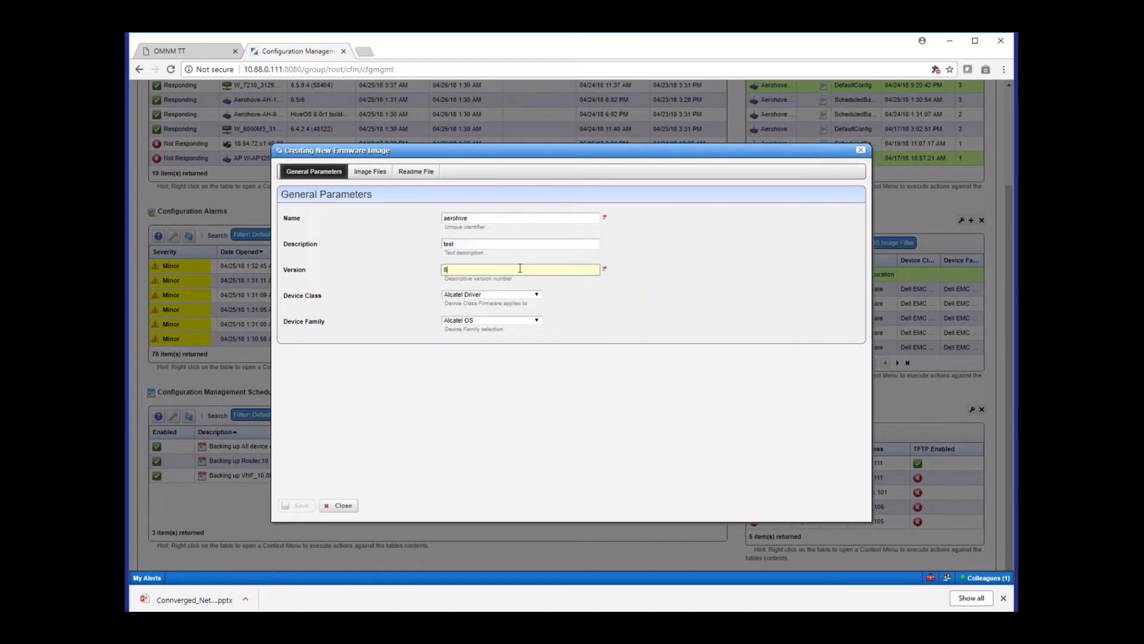
text(.1r6)
Set the new firmware image's device class to HiveOS
click(528, 295)
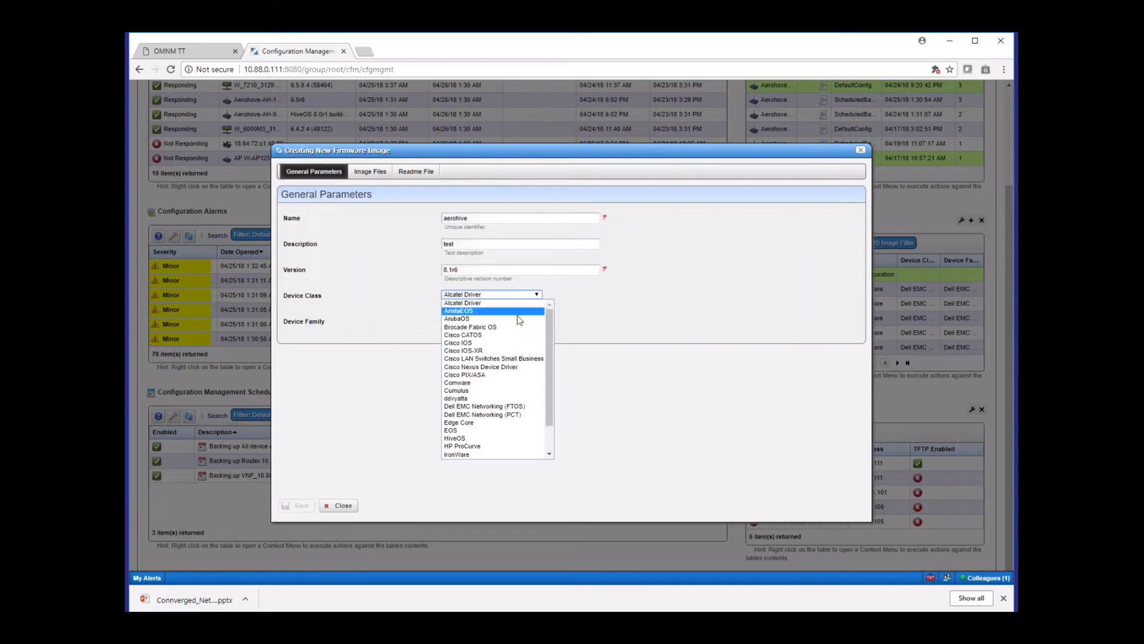
scroll(544, 382, down, 2)
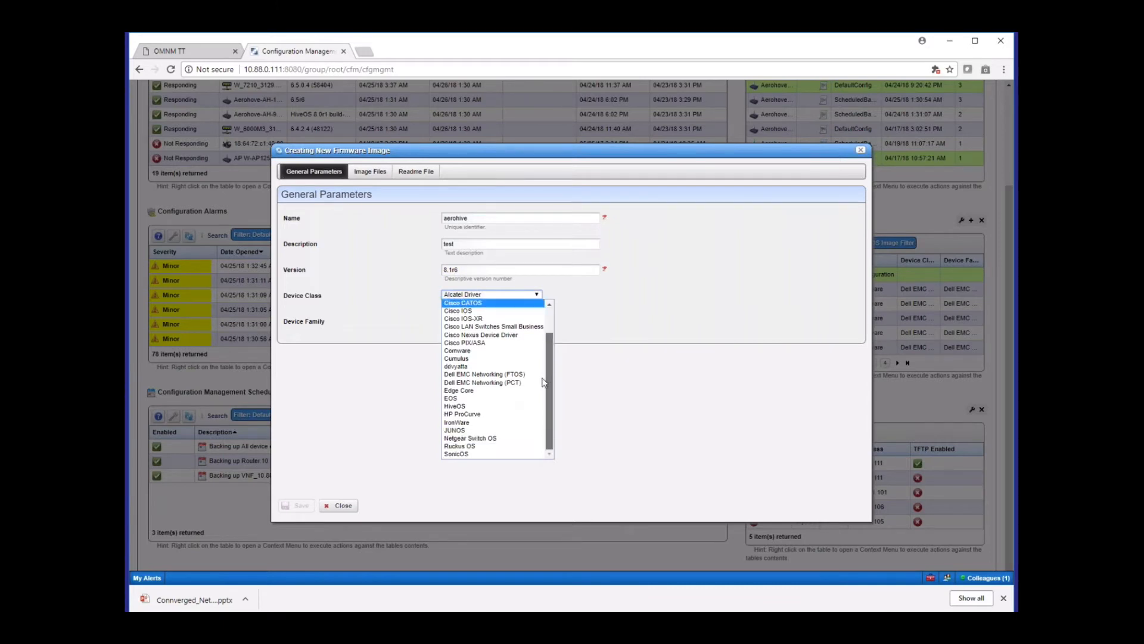
click(495, 407)
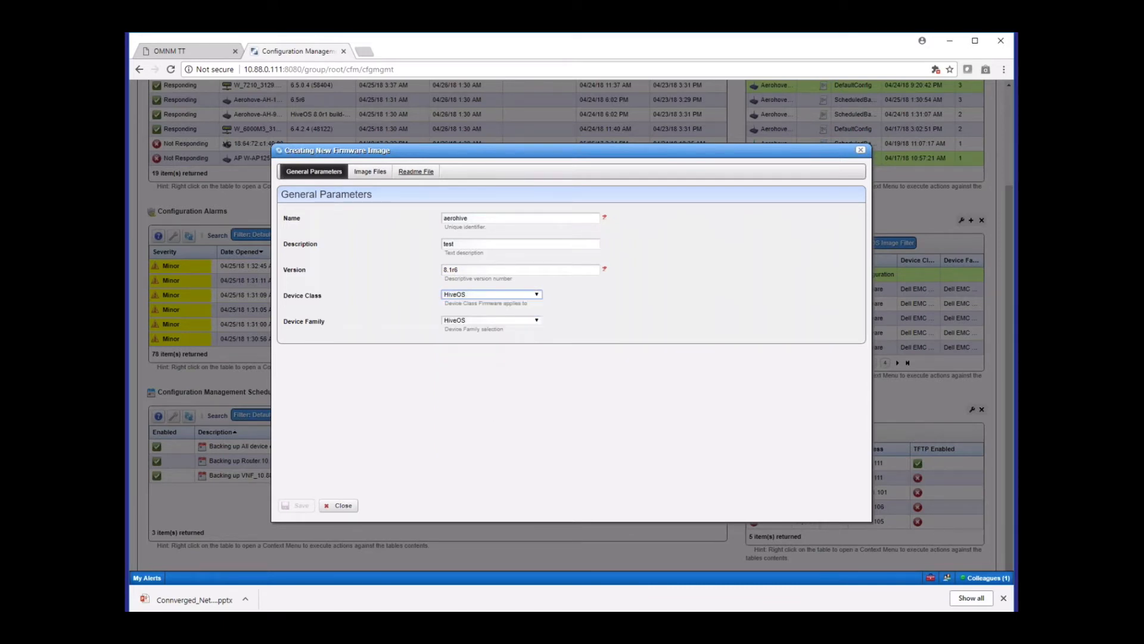
Browse the disk for firmware image files, cancel the file selection and close the new firmware image without saving
click(370, 172)
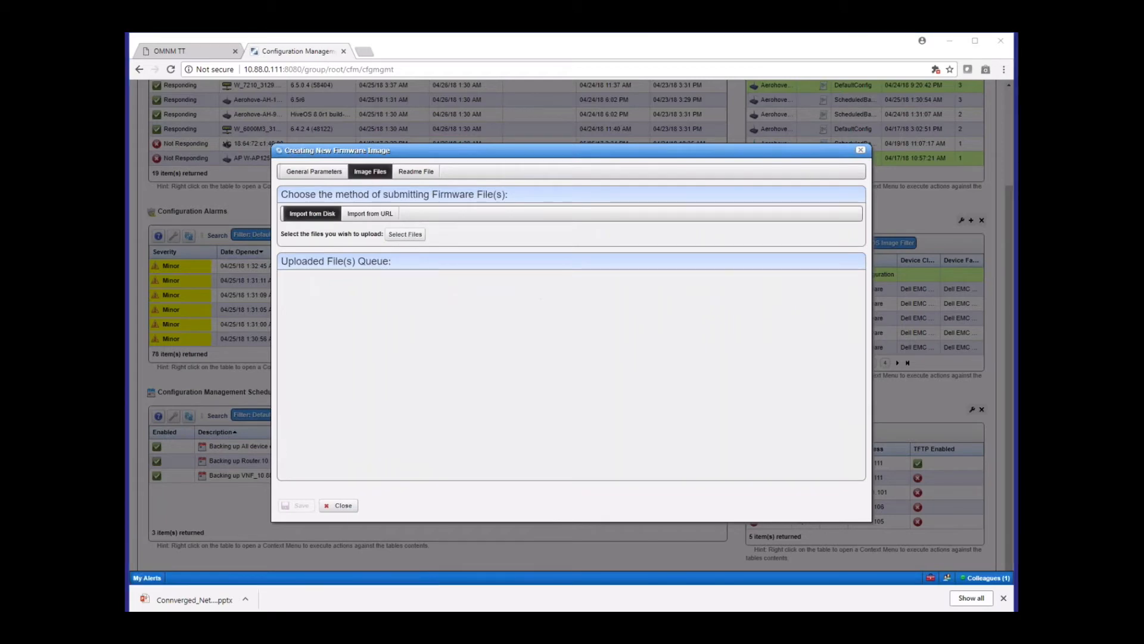
click(405, 234)
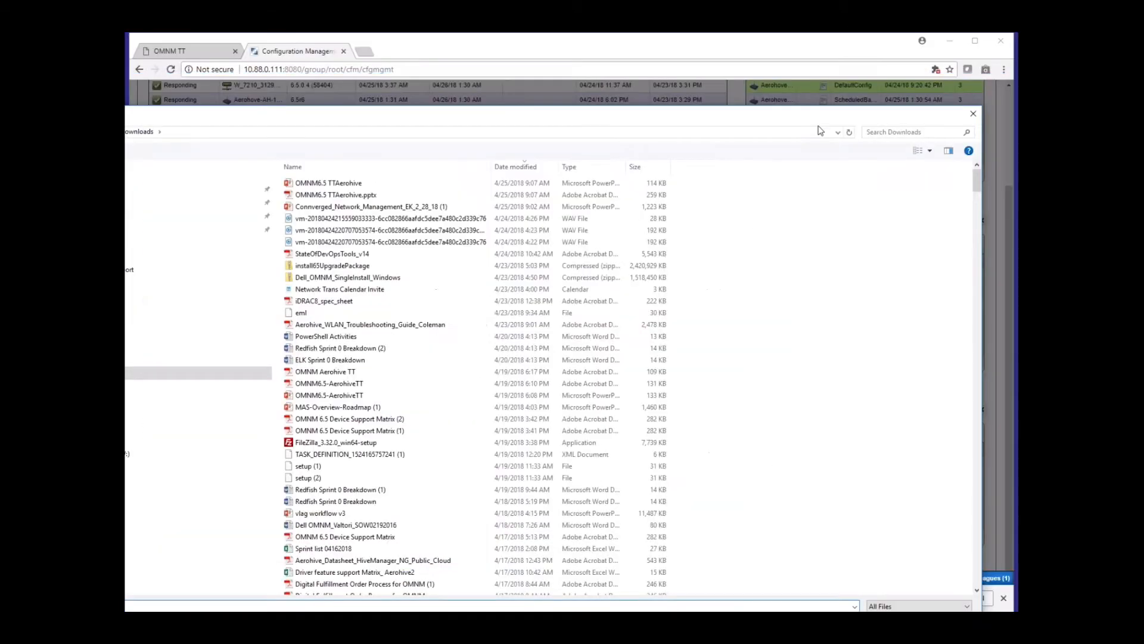
click(859, 159)
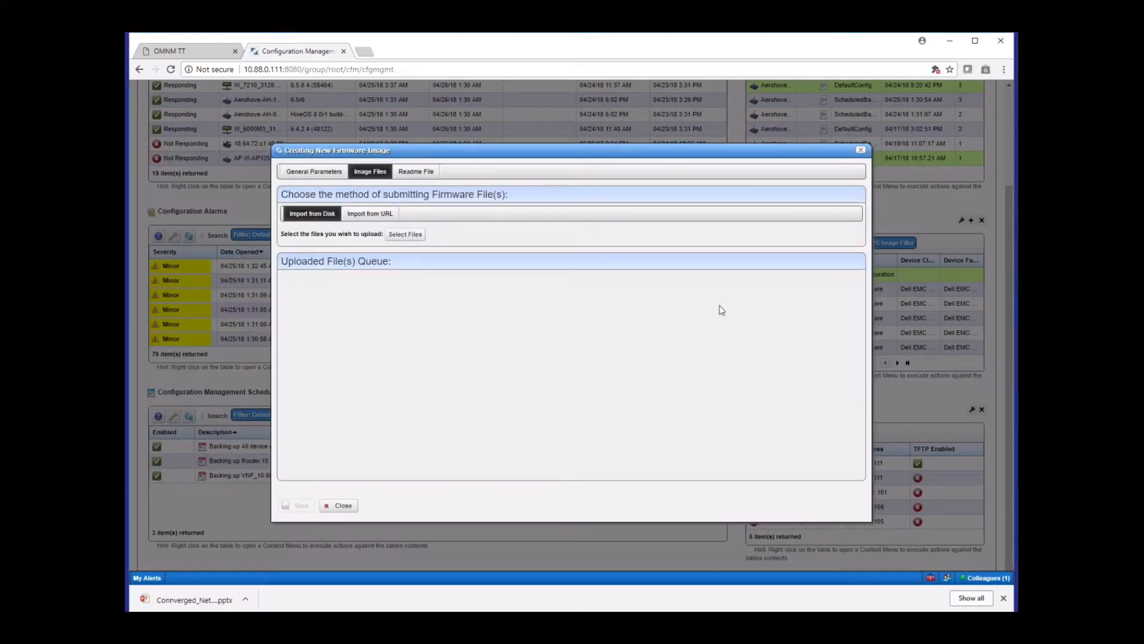
click(860, 151)
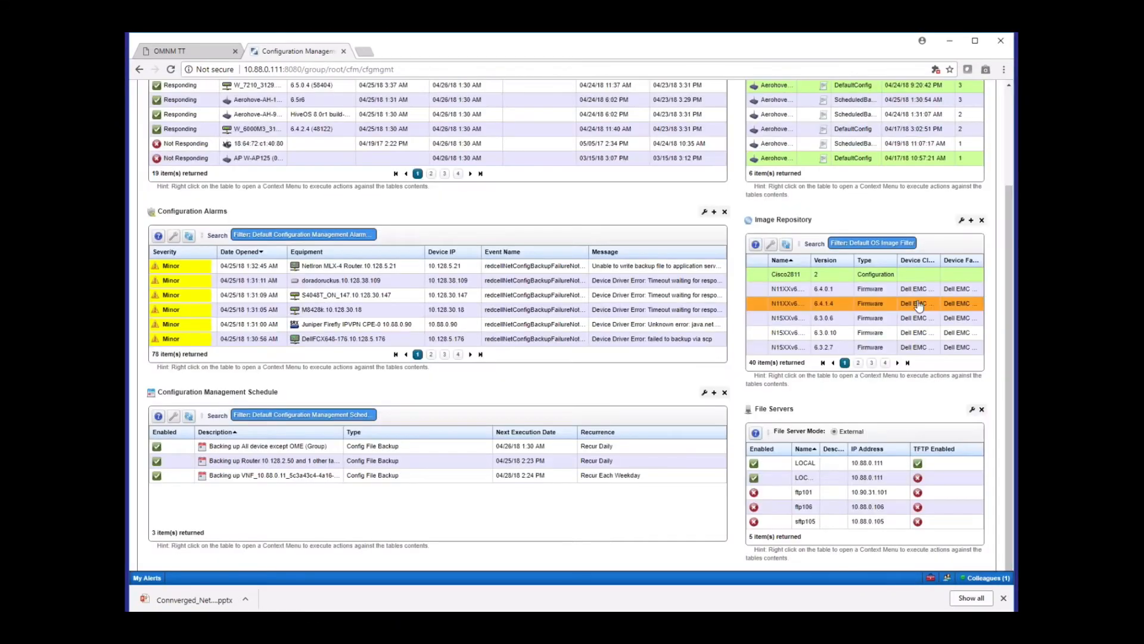
Open the deployment options for the N11XX firmware image version 6.4.0.1, review them and close without executing
right_click(796, 290)
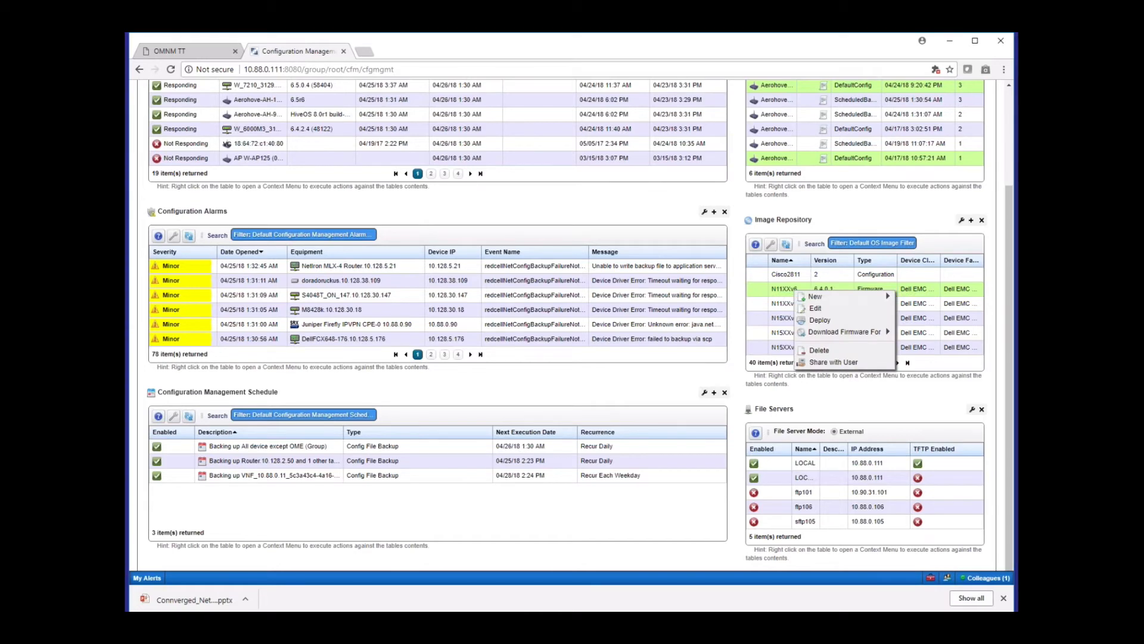
click(820, 320)
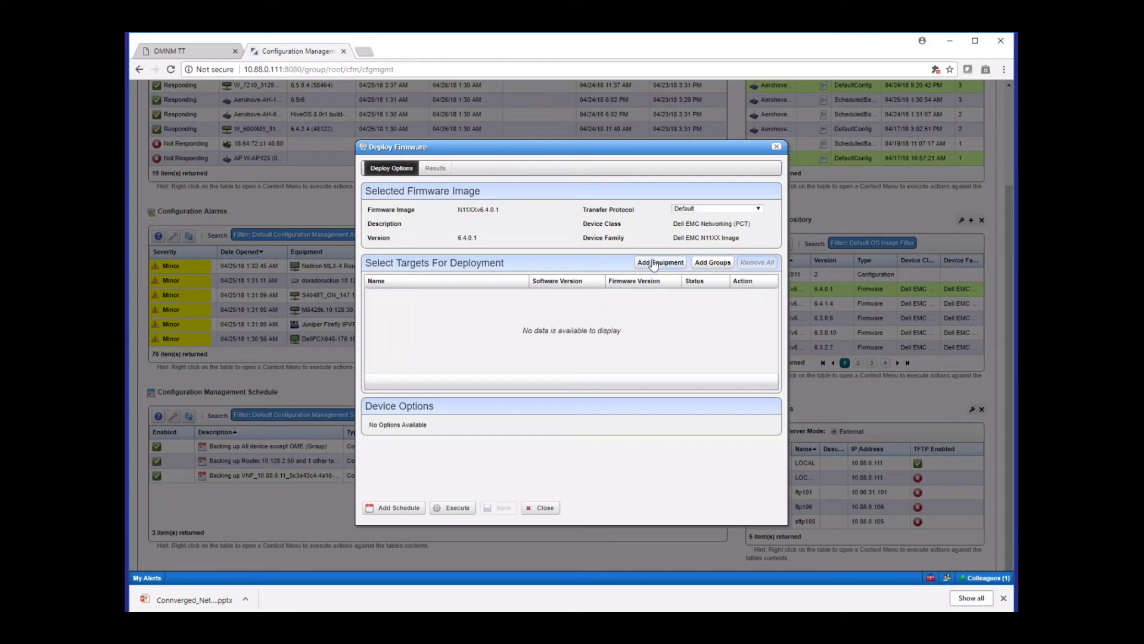
click(544, 508)
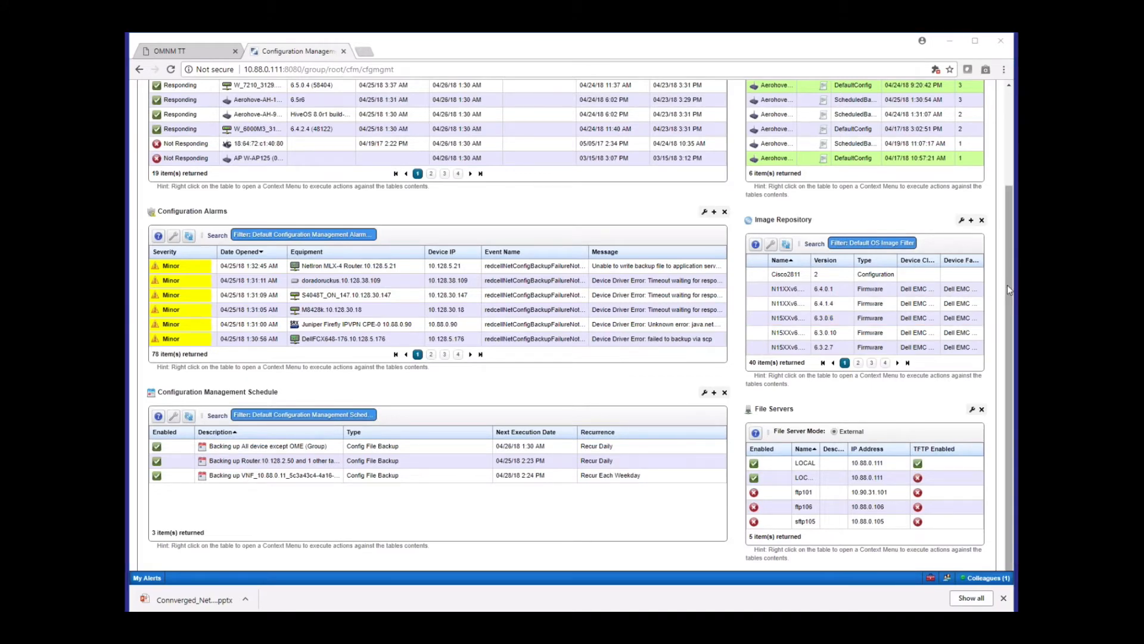
Examine the file management actions for the Aerohive access point at 192.168.53.200 and choose Deploy
scroll(1011, 288, up, 3)
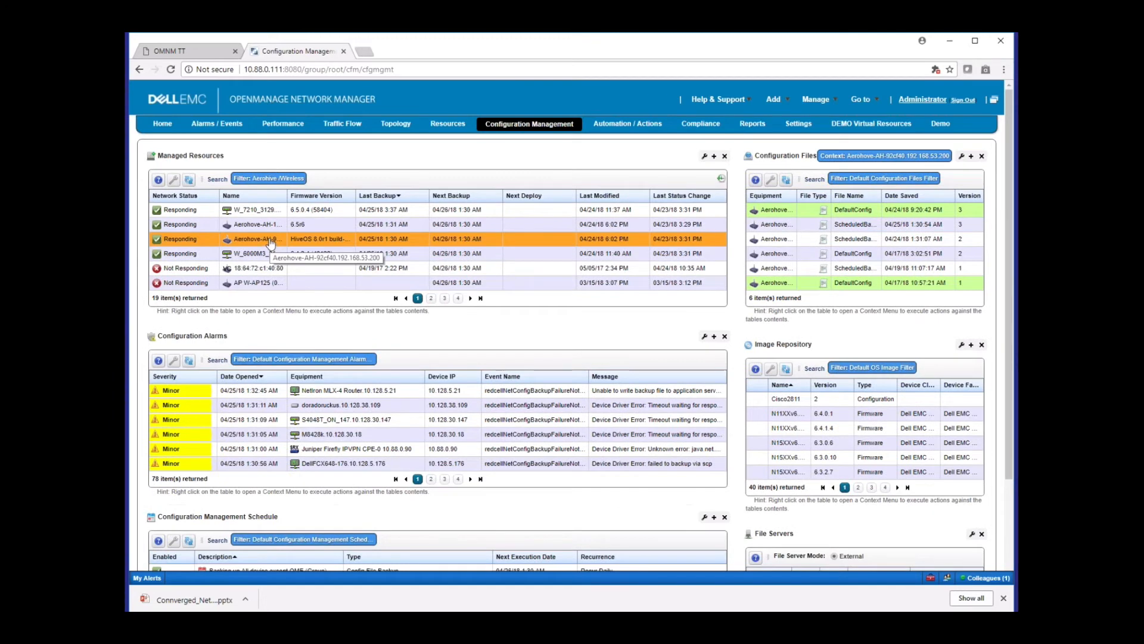
right_click(270, 241)
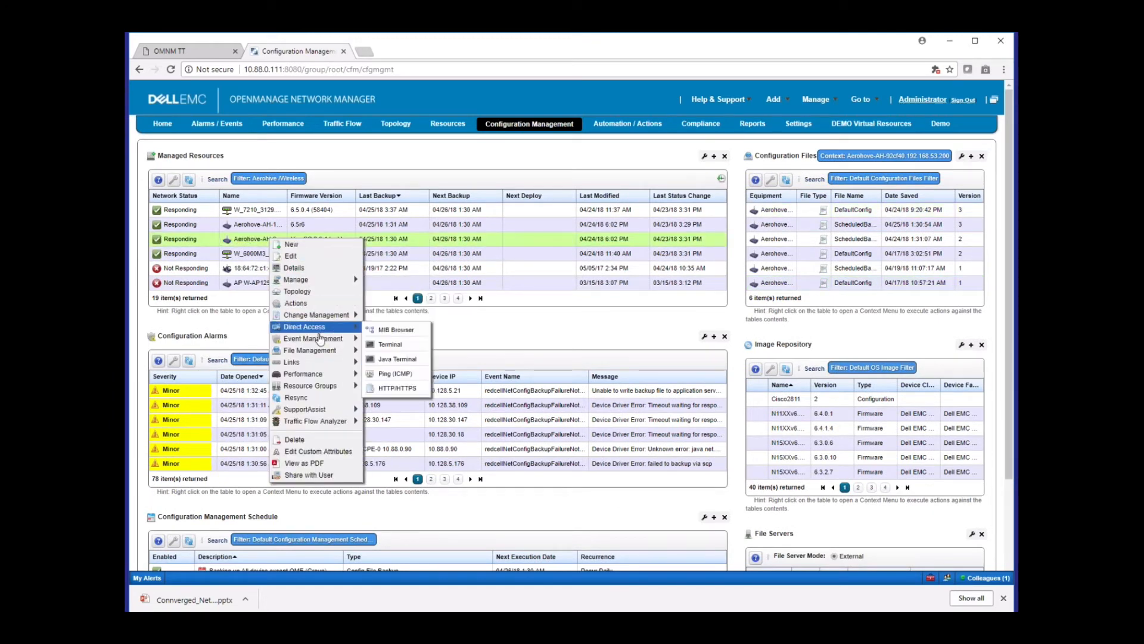
mouse_move(334, 351)
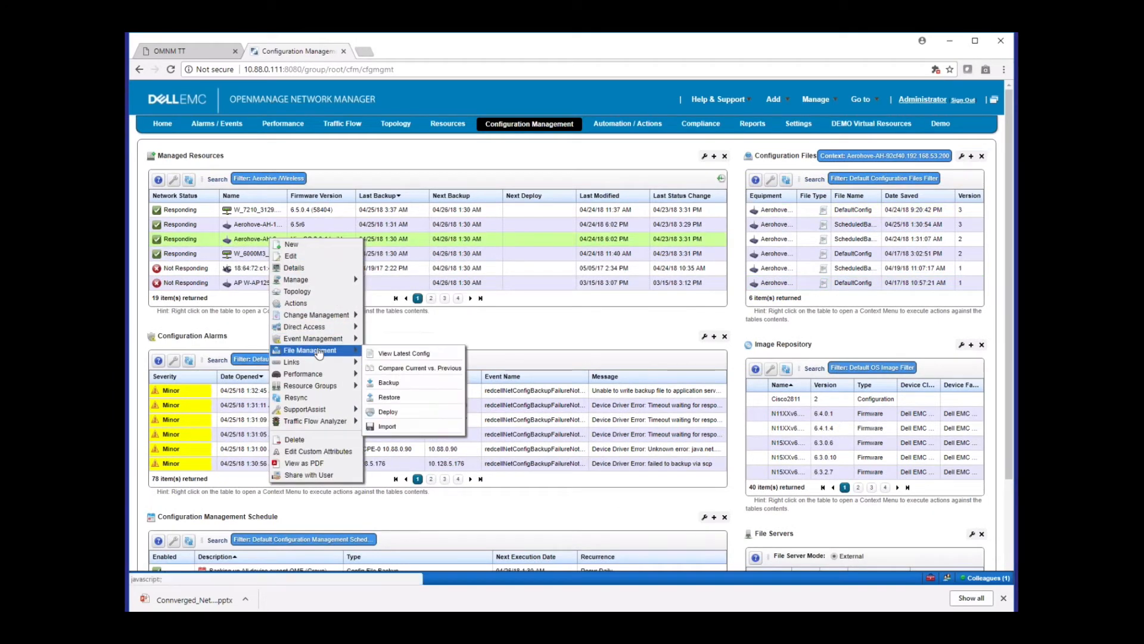
click(392, 416)
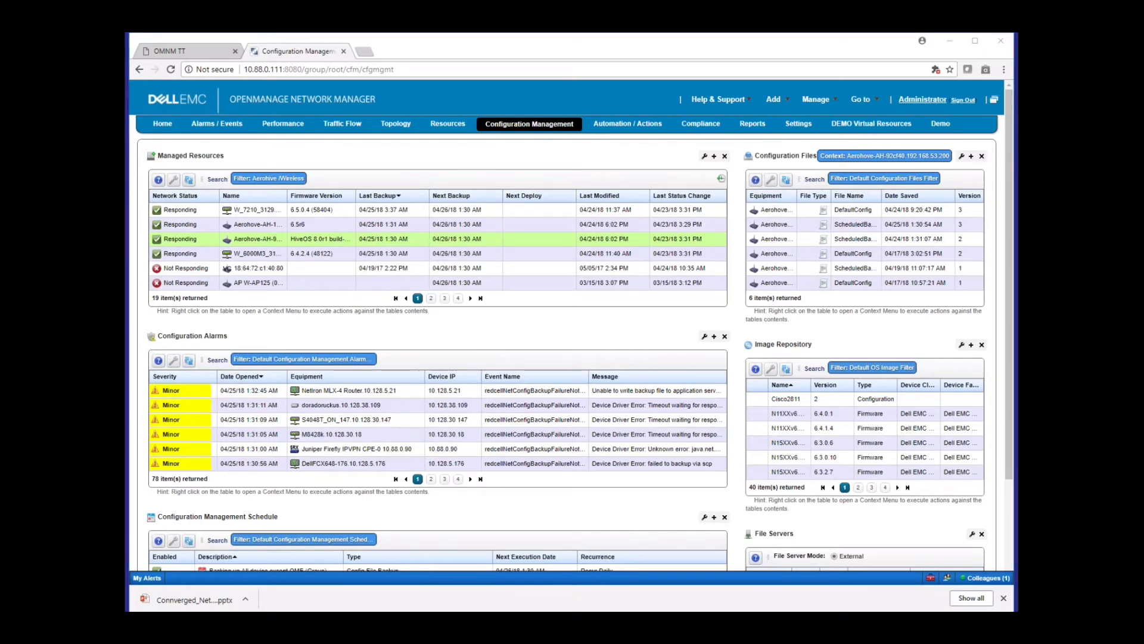
Open the Automation / Actions page and examine the types of new action that can be created, including RESTful Web Service
click(627, 124)
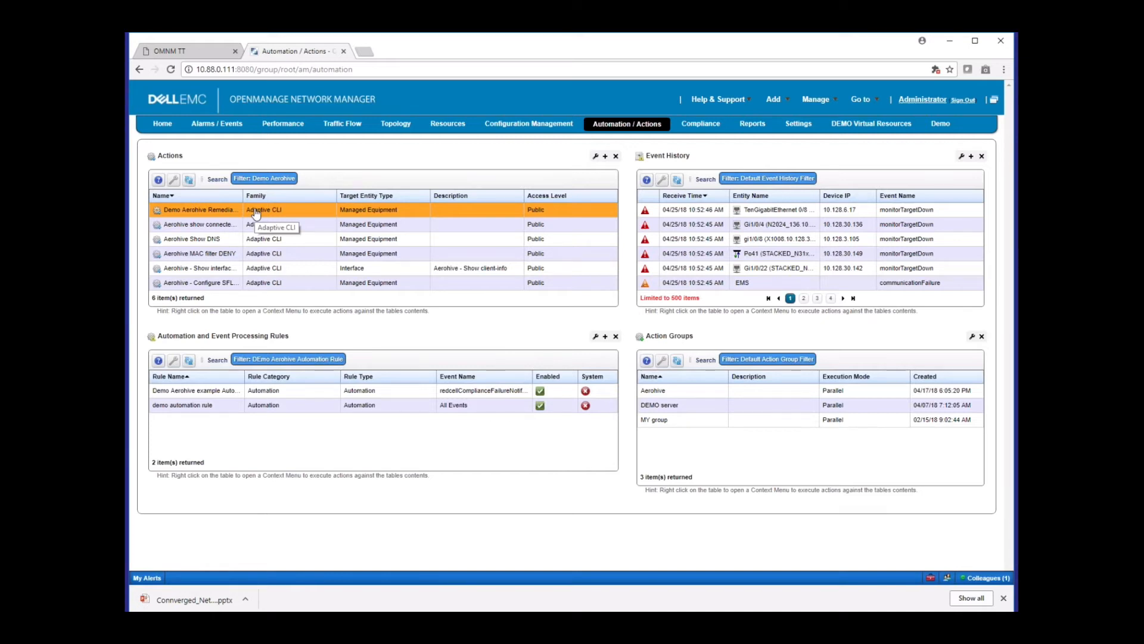
right_click(256, 212)
click(267, 215)
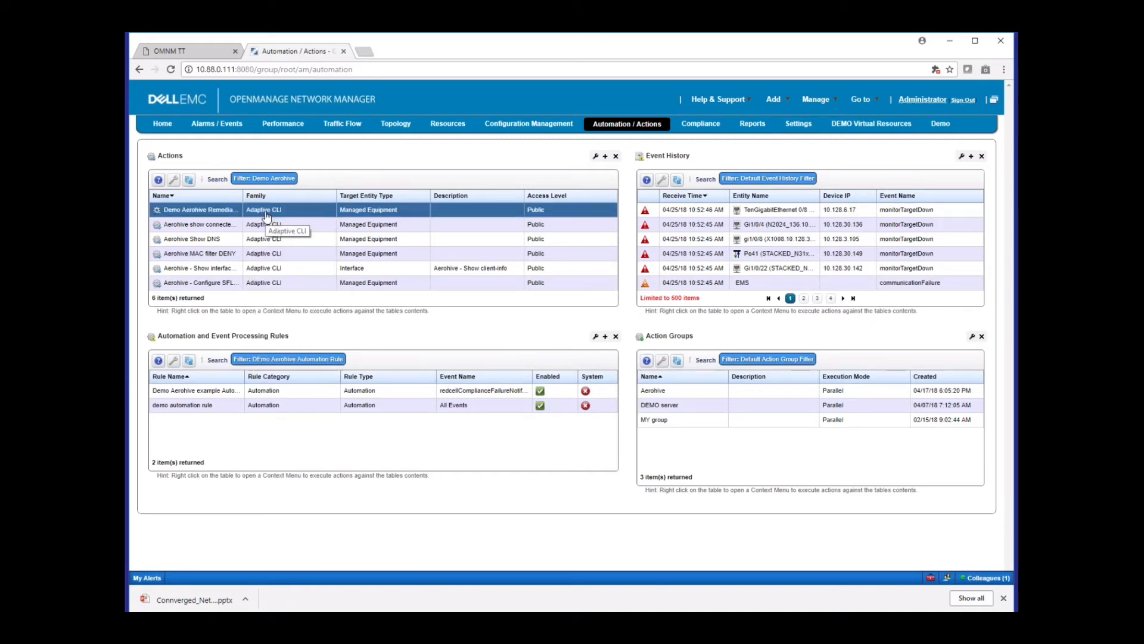
right_click(266, 216)
mouse_move(288, 220)
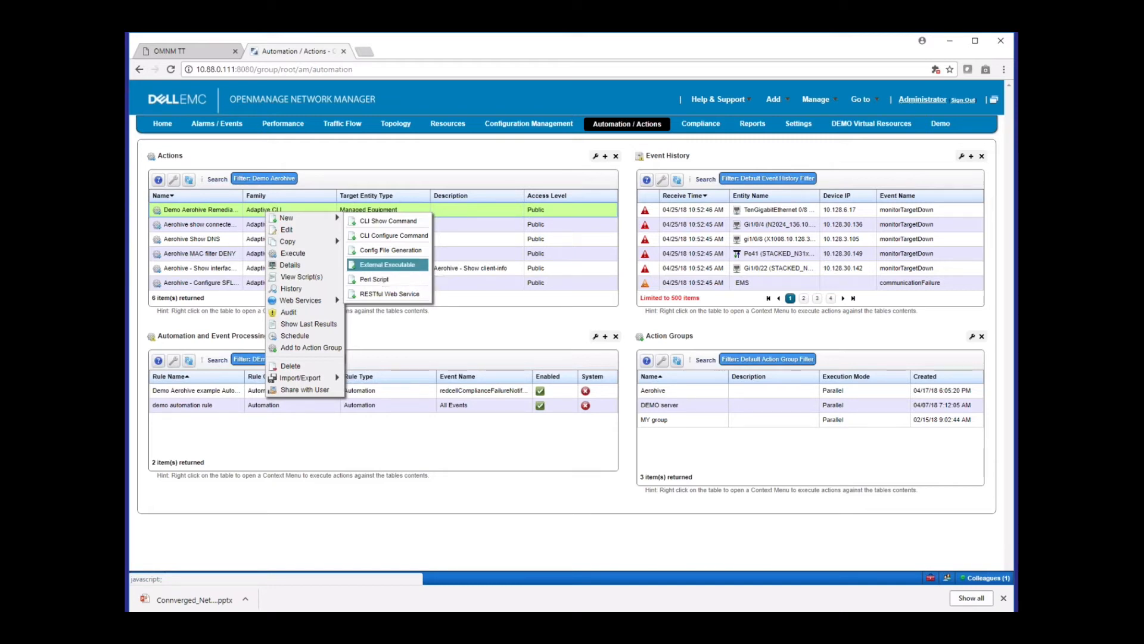
click(381, 295)
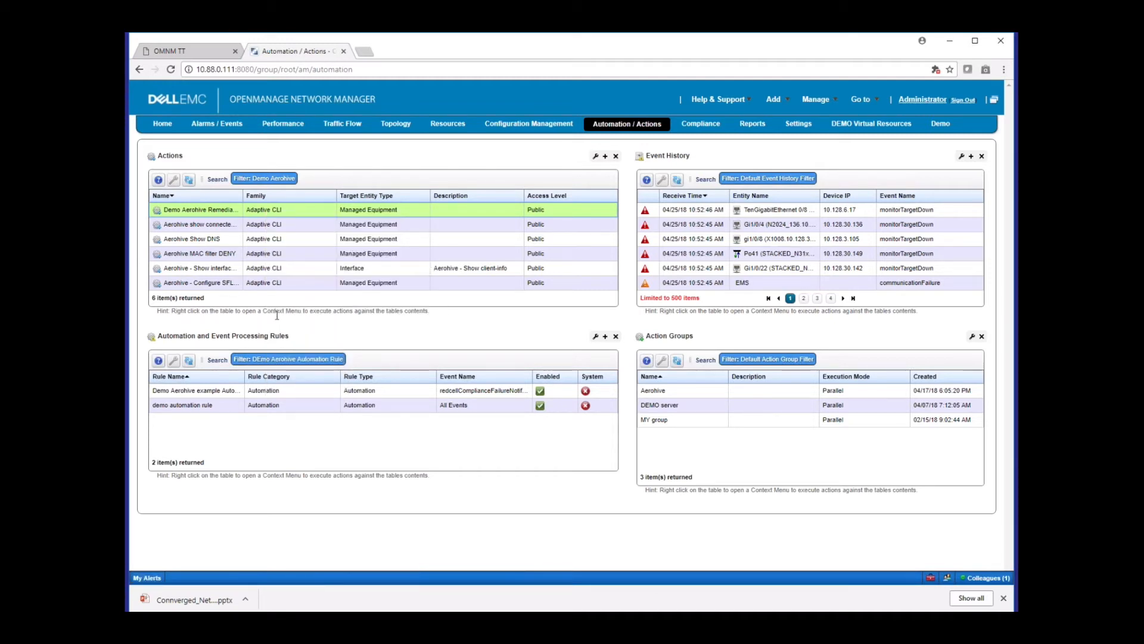
Open the Aerohive show connected users action for editing, review the content of Script 1 and close without saving
right_click(283, 227)
click(316, 238)
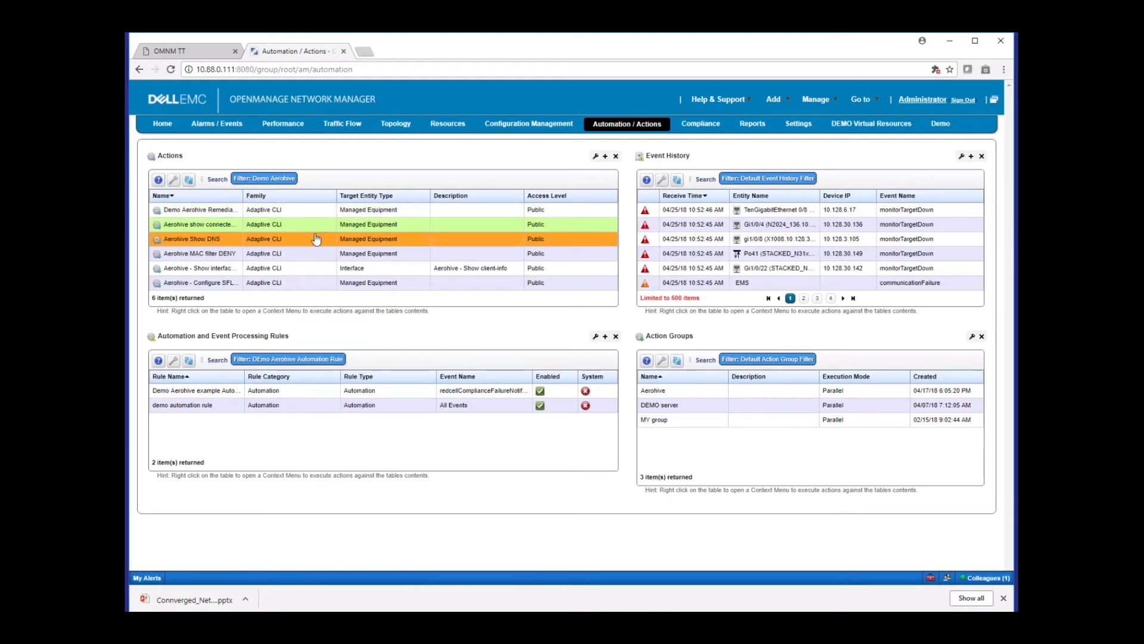
right_click(316, 224)
click(335, 241)
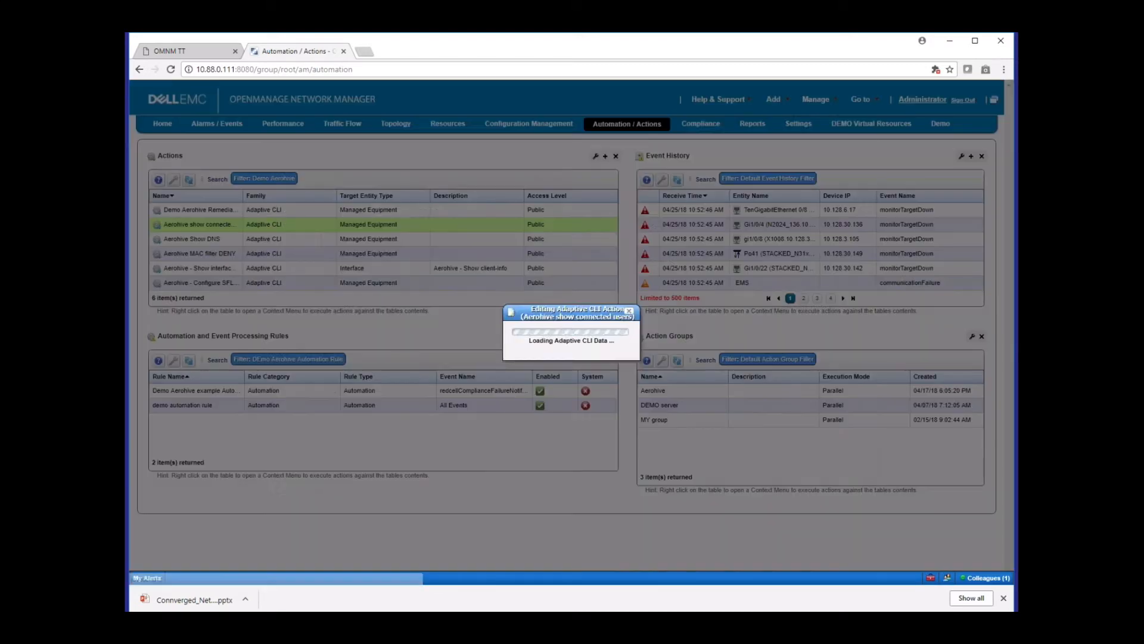
click(367, 155)
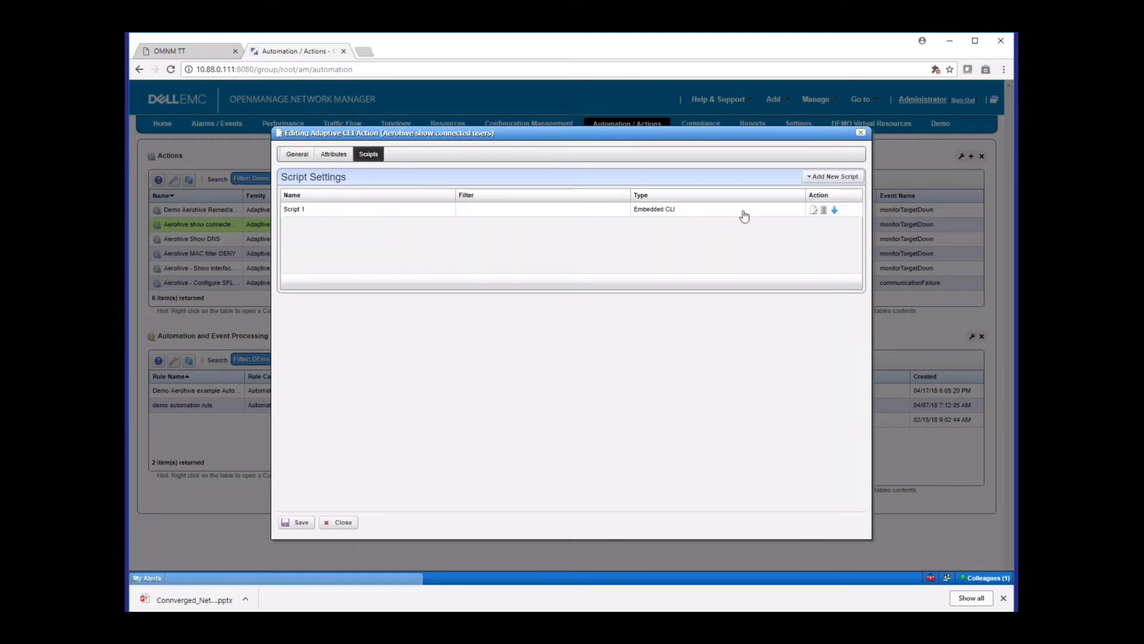
click(814, 209)
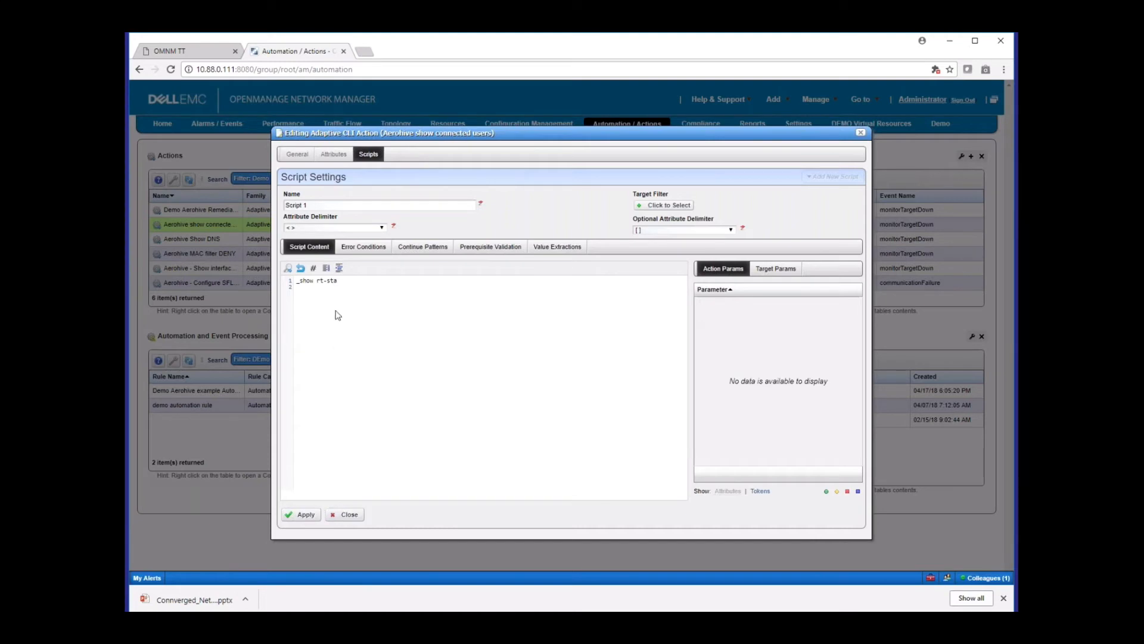
click(350, 514)
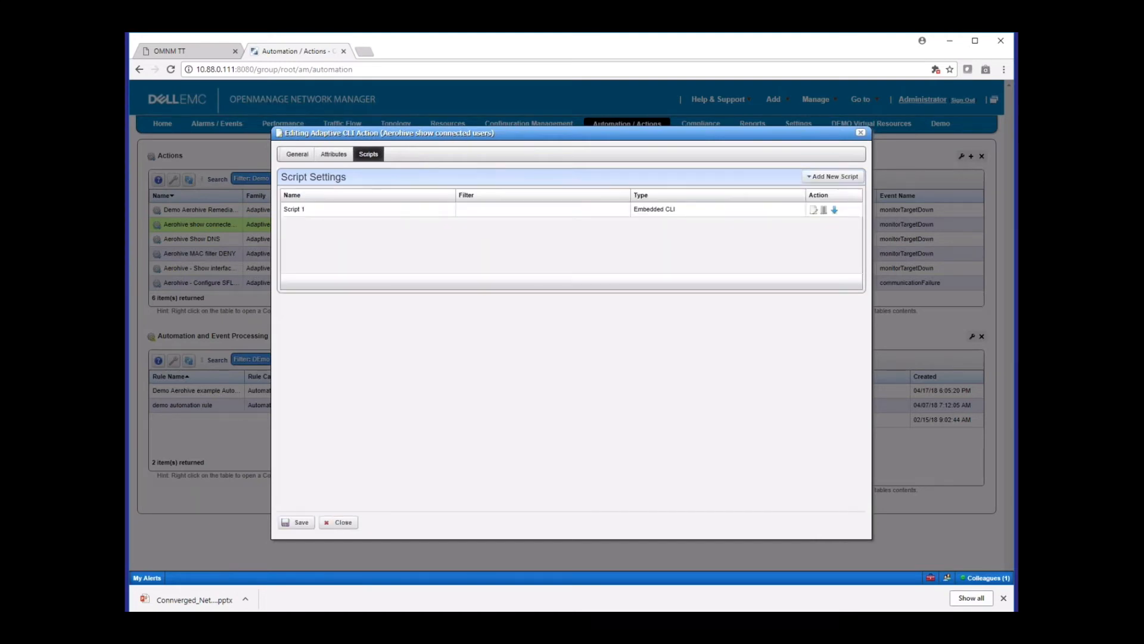
click(339, 523)
Start executing the Aerohive show connected users action and filter the target equipment by names containing ah
right_click(272, 230)
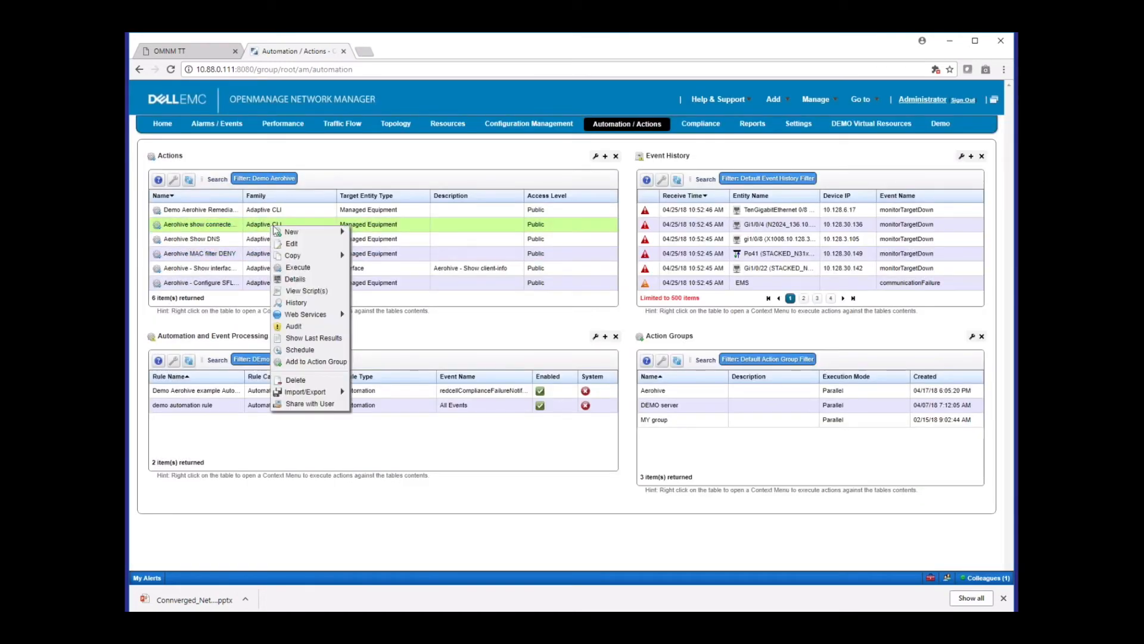
click(301, 272)
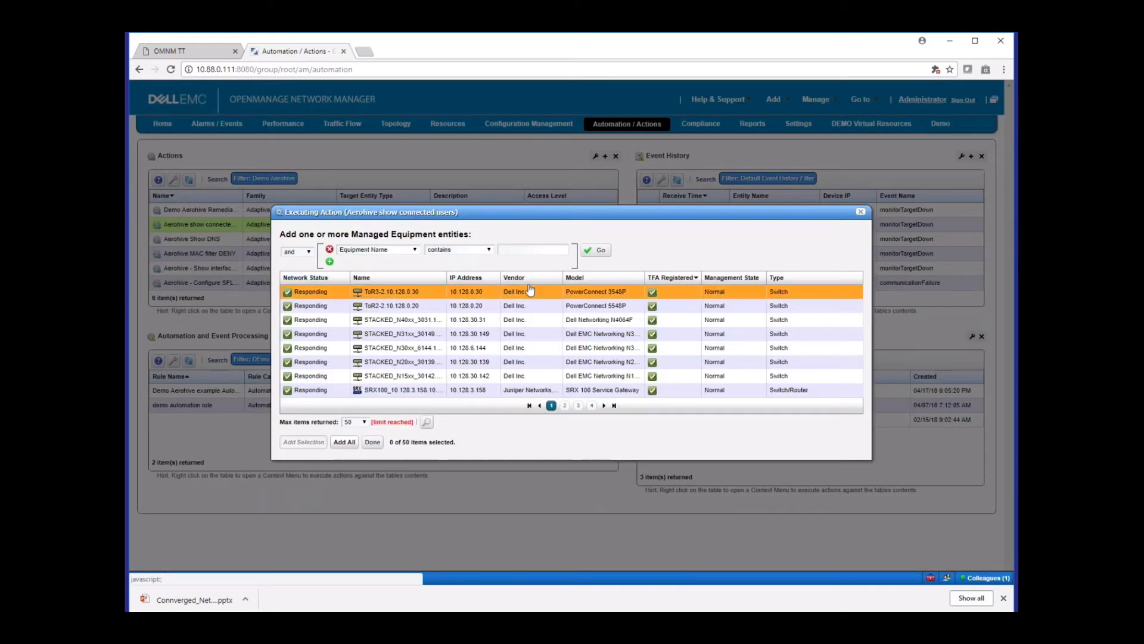
click(524, 249)
text(ah)
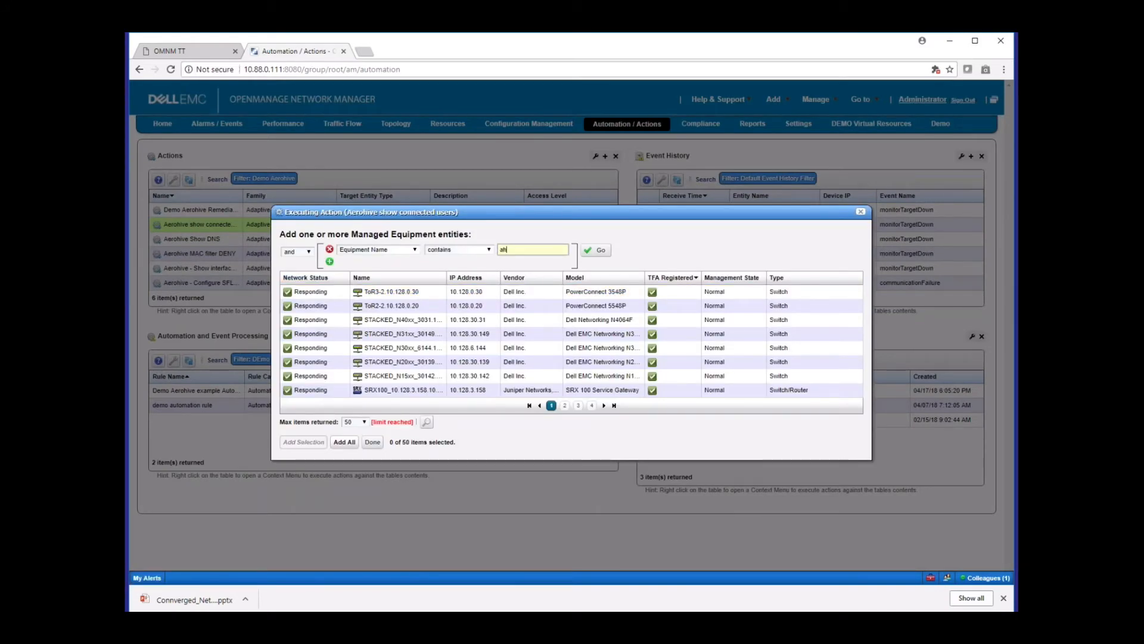
click(595, 250)
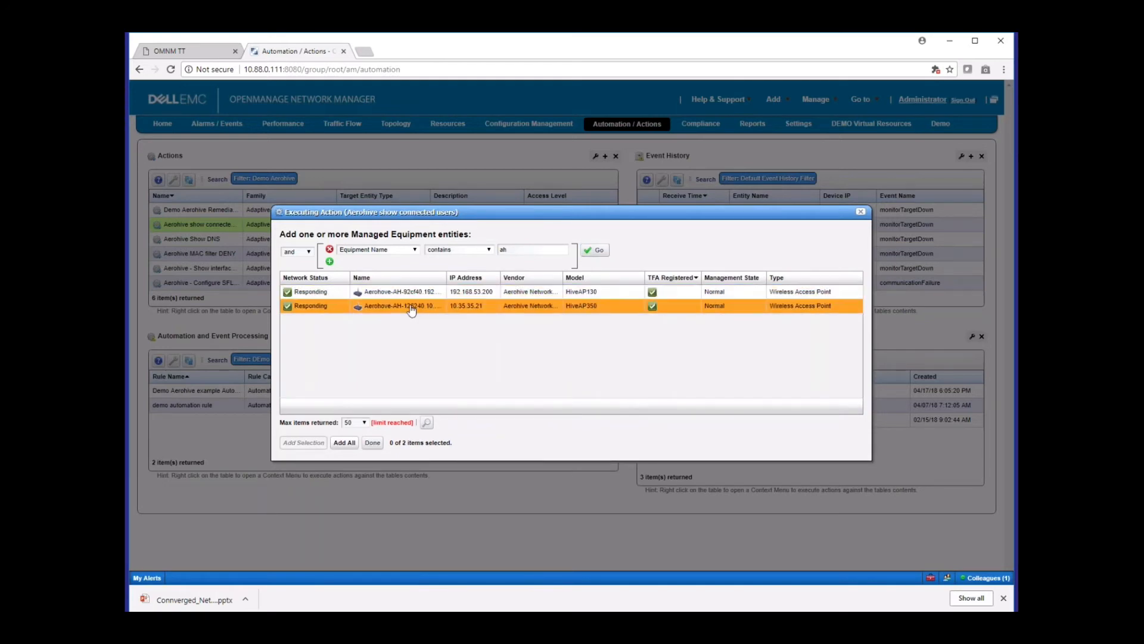
Add the Aerohive access point at 192.168.53.200 as the target and execute the action on it
click(420, 298)
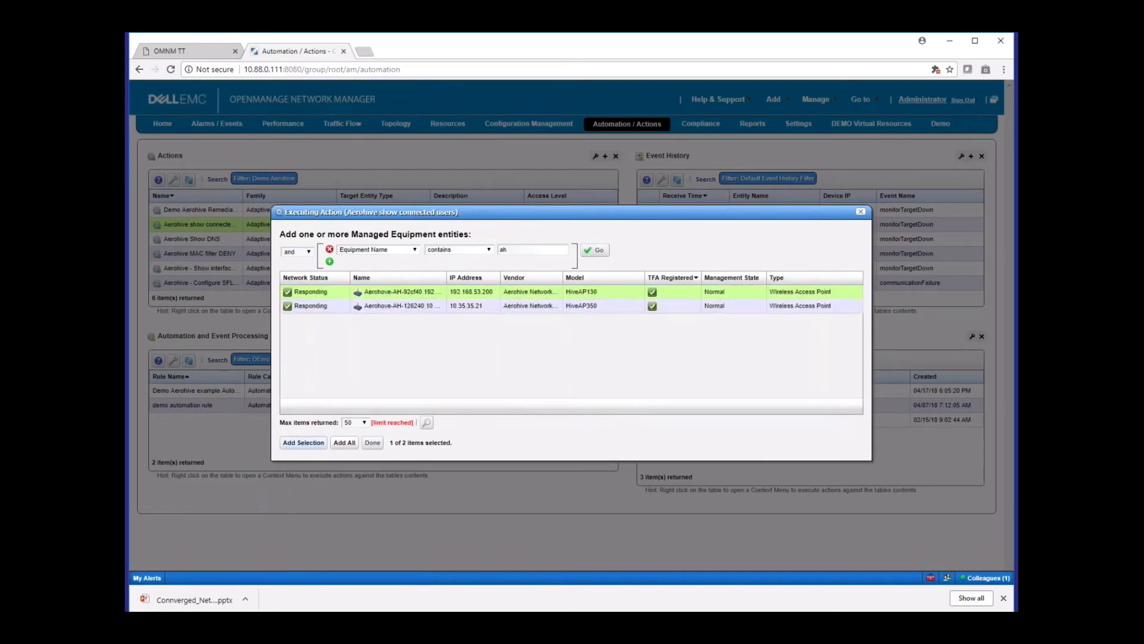
click(303, 442)
click(373, 443)
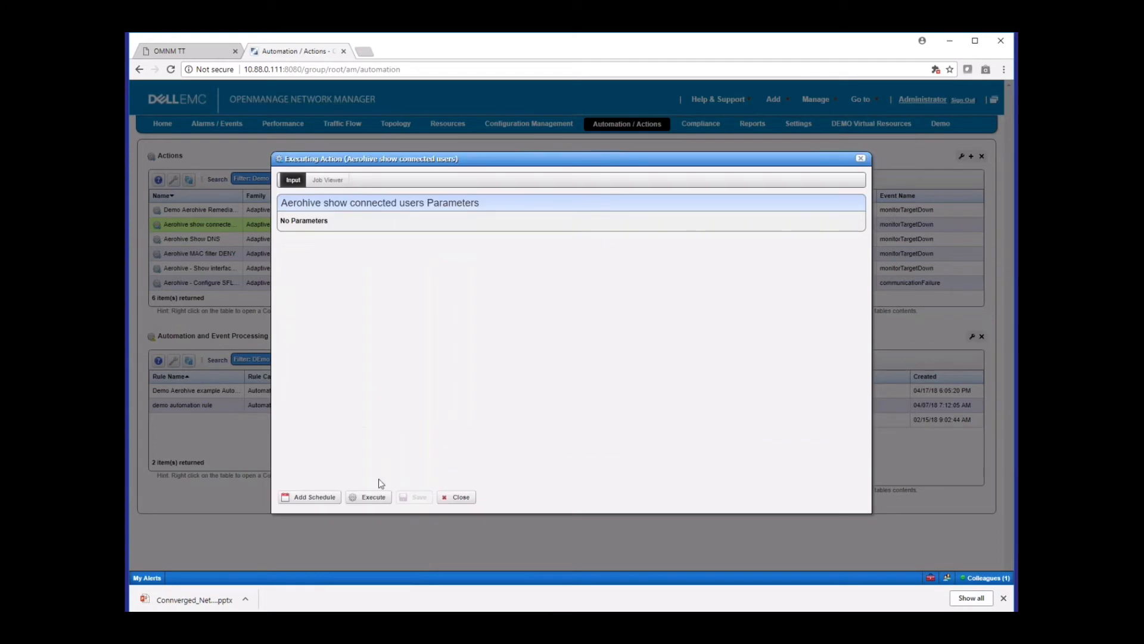
click(368, 497)
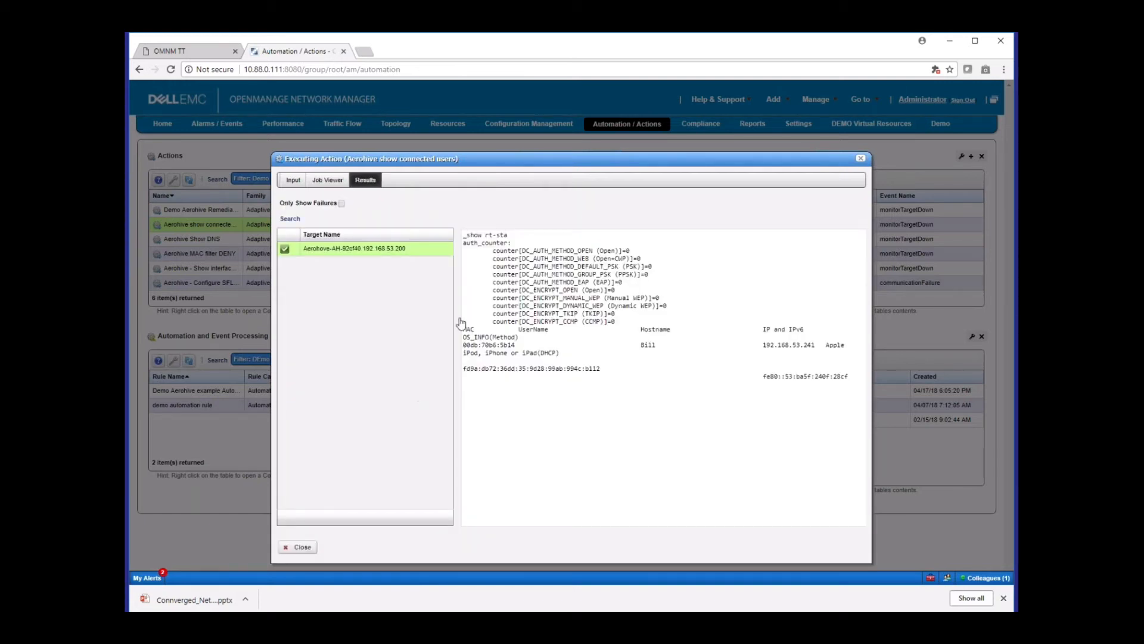
Examine the connected client's device type and IP address in the action's results output, and close the results
drag(507, 162, 551, 161)
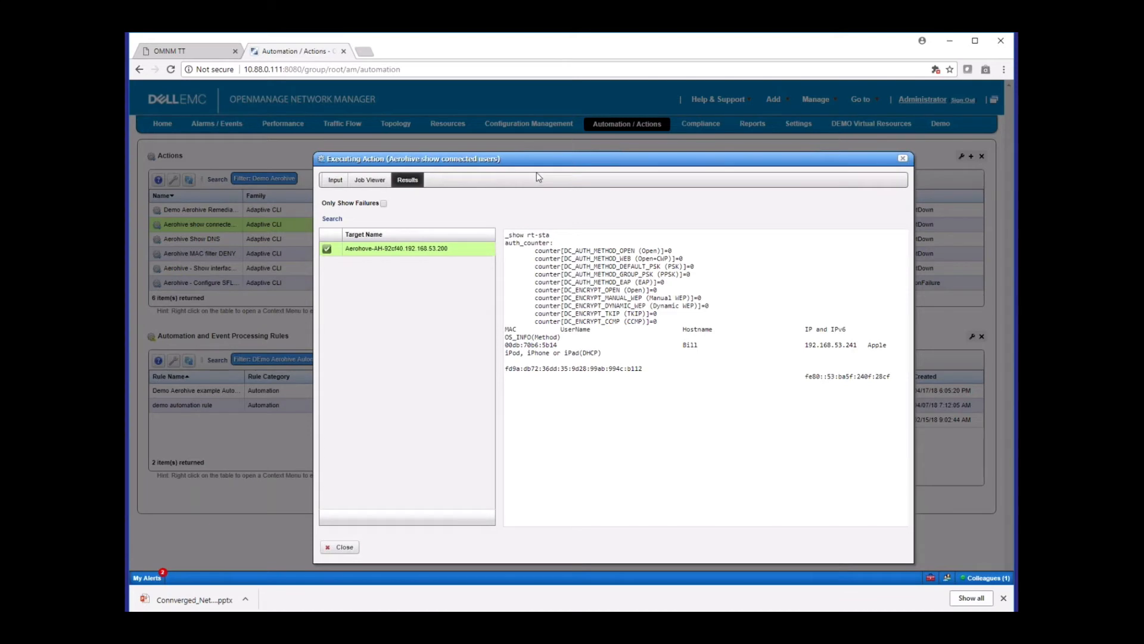
drag(531, 353, 604, 352)
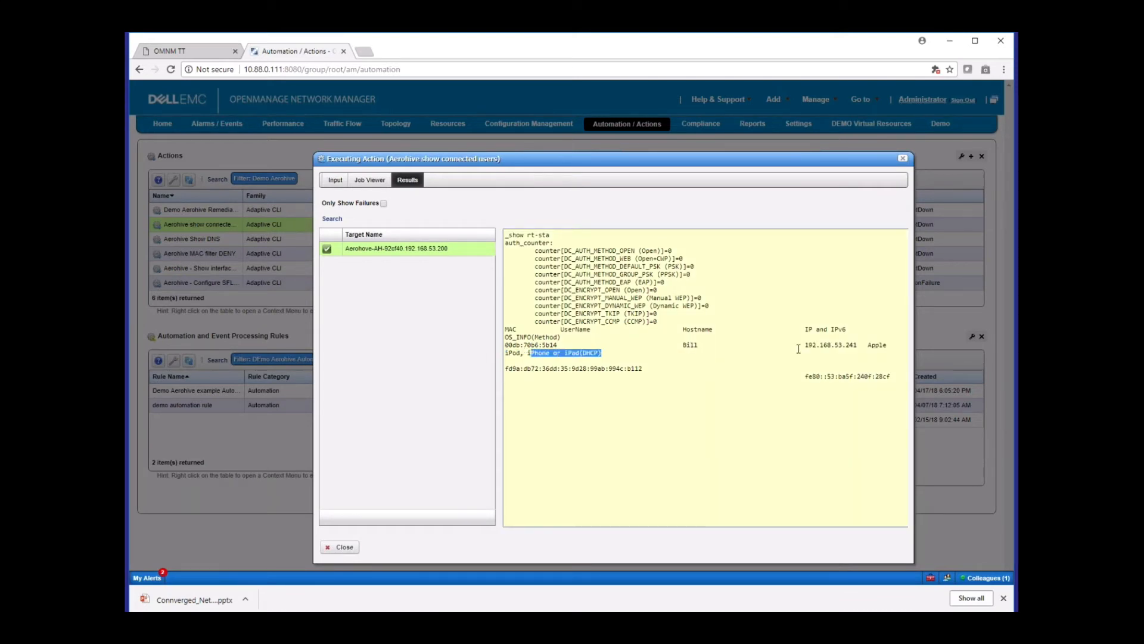
drag(801, 346, 852, 346)
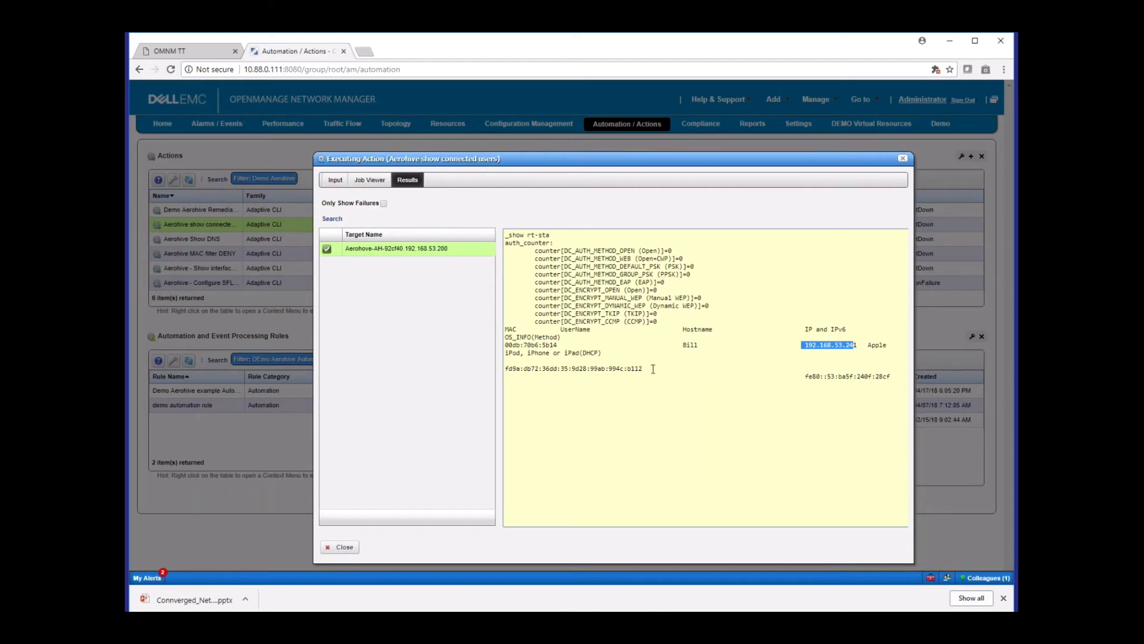
drag(653, 369, 506, 235)
click(556, 402)
drag(541, 352, 598, 360)
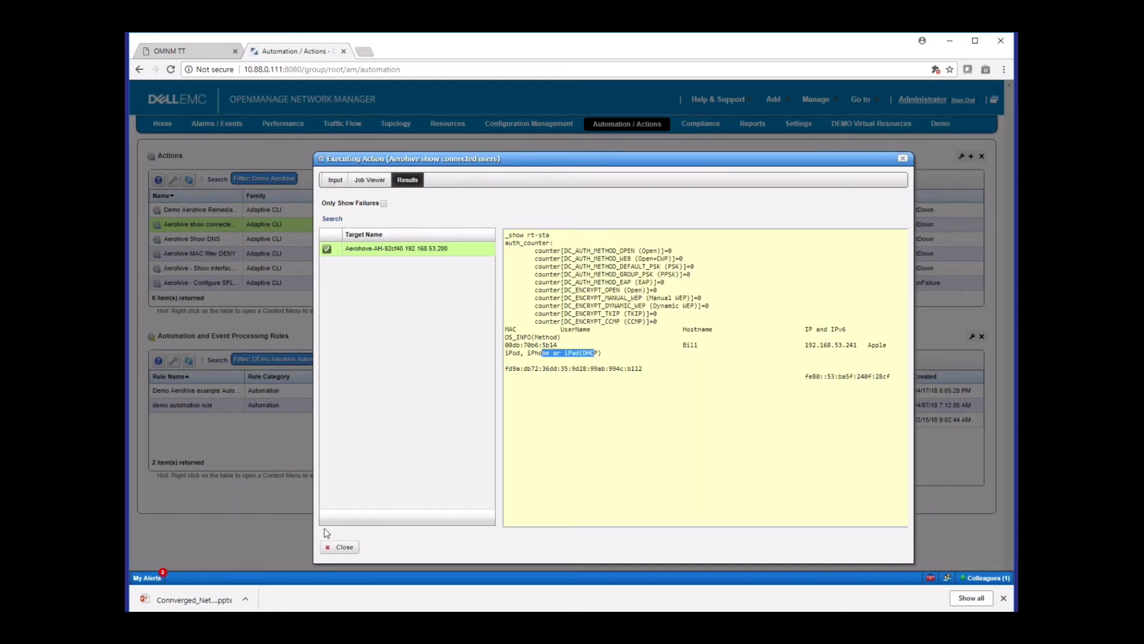
click(341, 548)
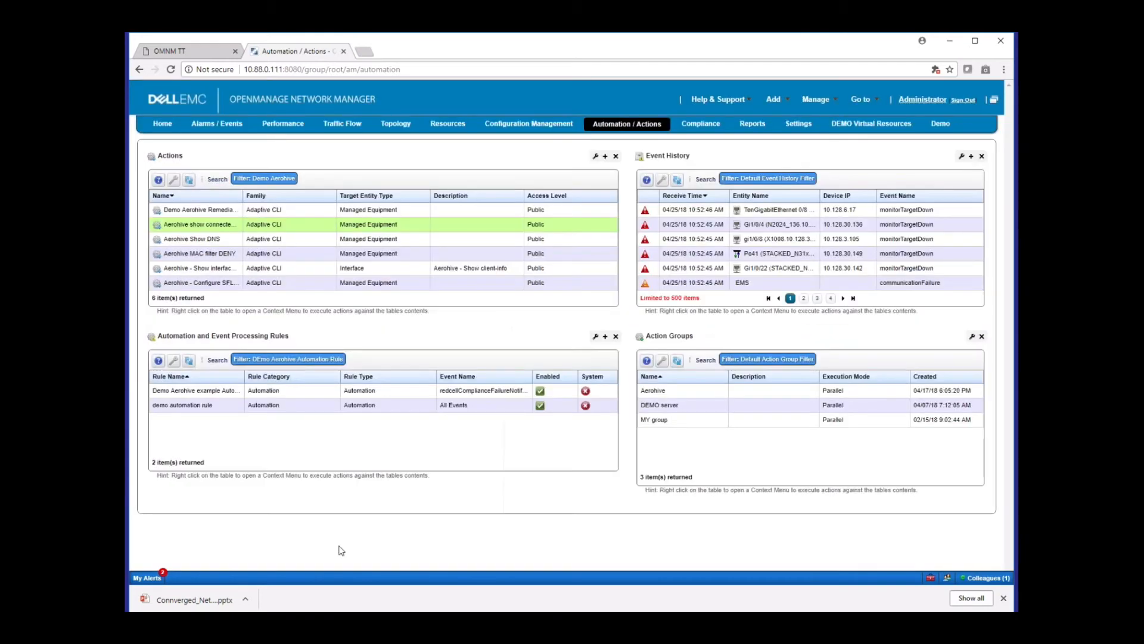
Open the execution history of the Aerohive Show DNS action, browse to its third page of results and close it
right_click(237, 239)
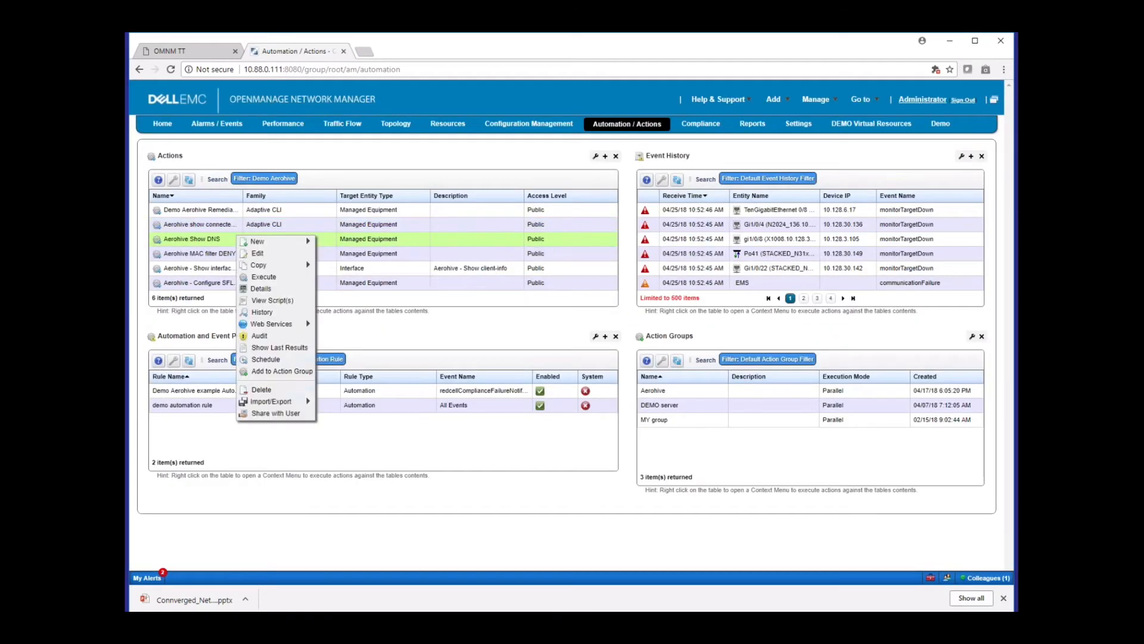
click(231, 238)
right_click(231, 238)
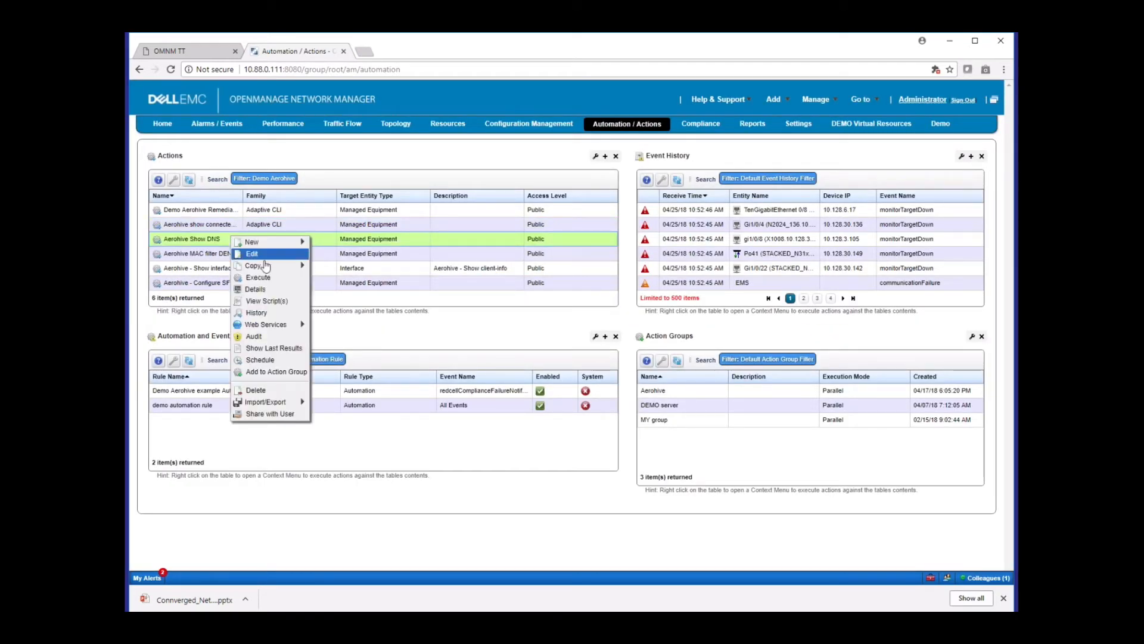
click(256, 312)
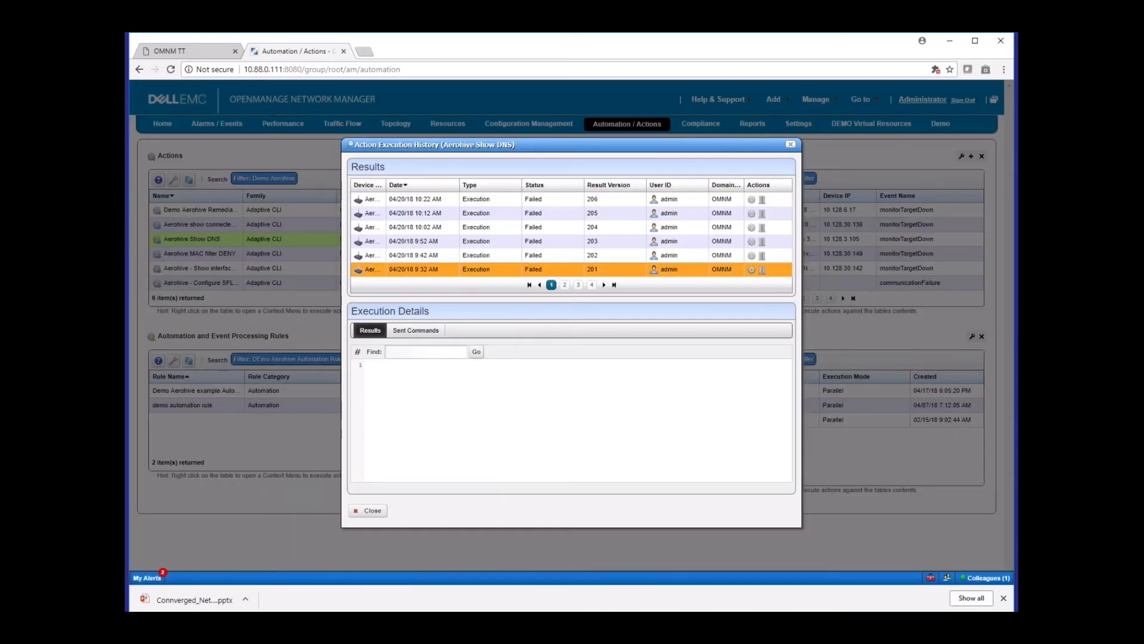
click(565, 285)
click(579, 286)
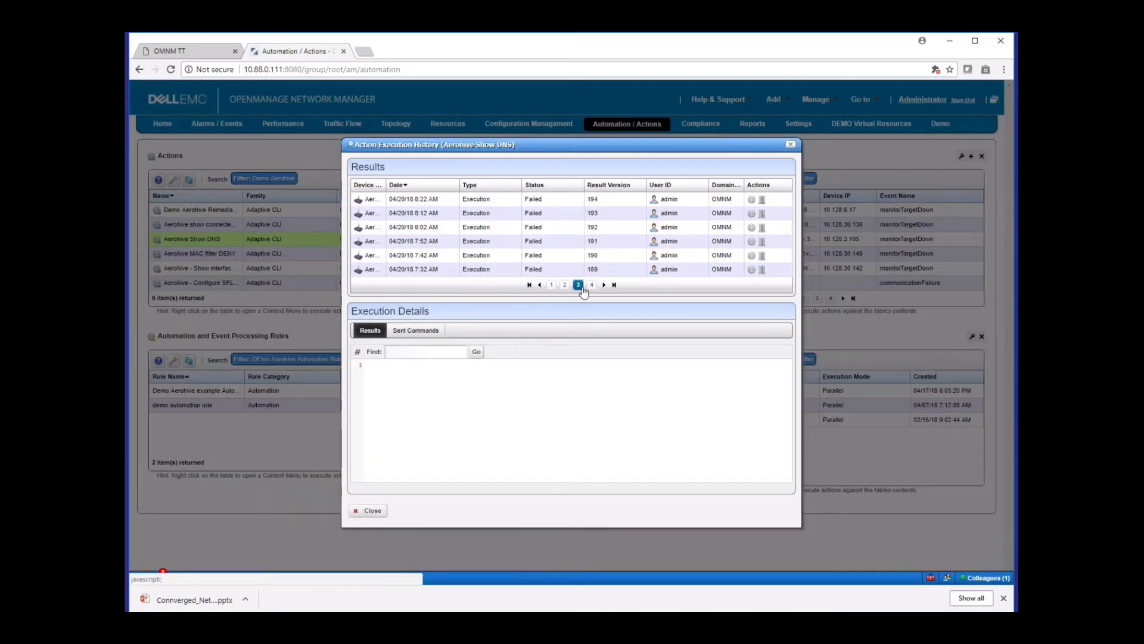
click(790, 144)
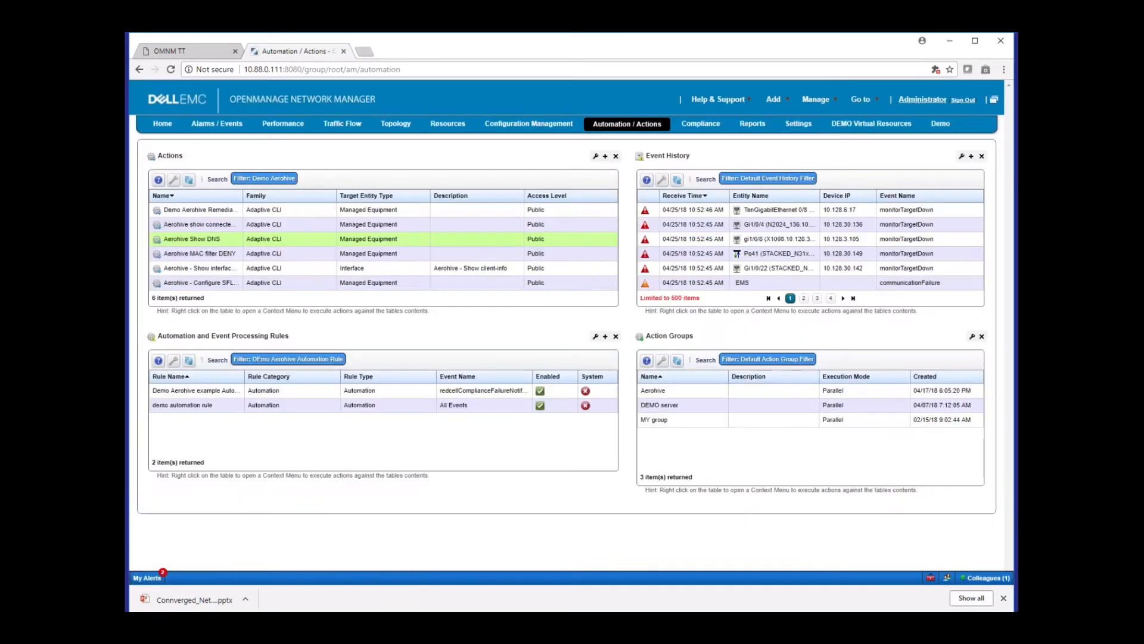
Start executing the Aerohive Show DNS action and filter the target equipment by names containing ah
click(227, 240)
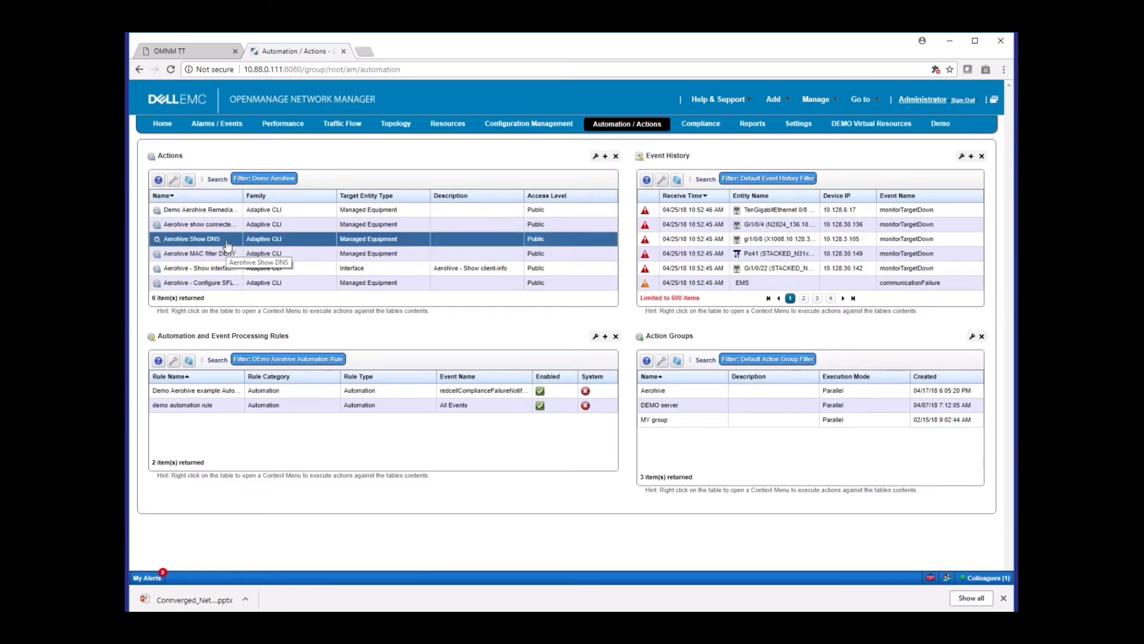
right_click(226, 240)
right_click(231, 240)
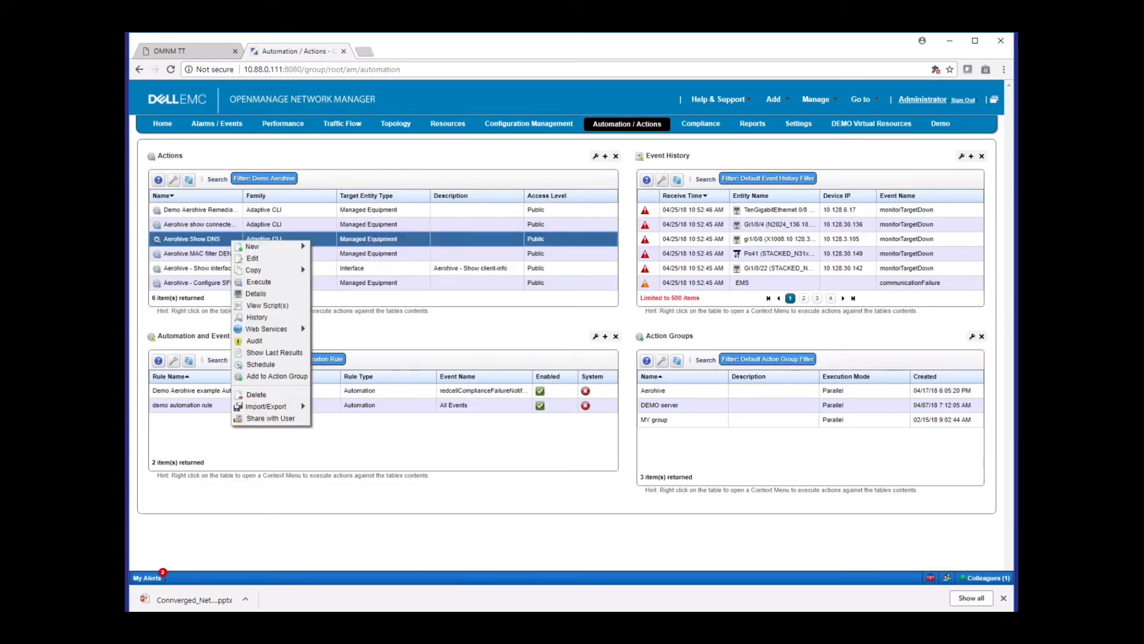
click(257, 282)
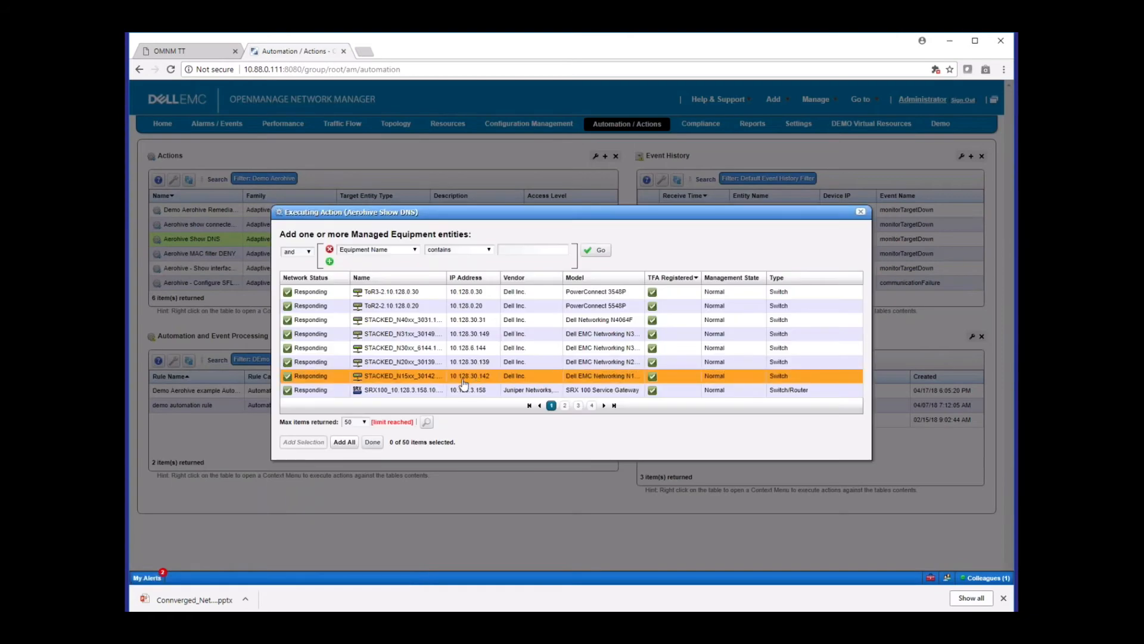
click(501, 250)
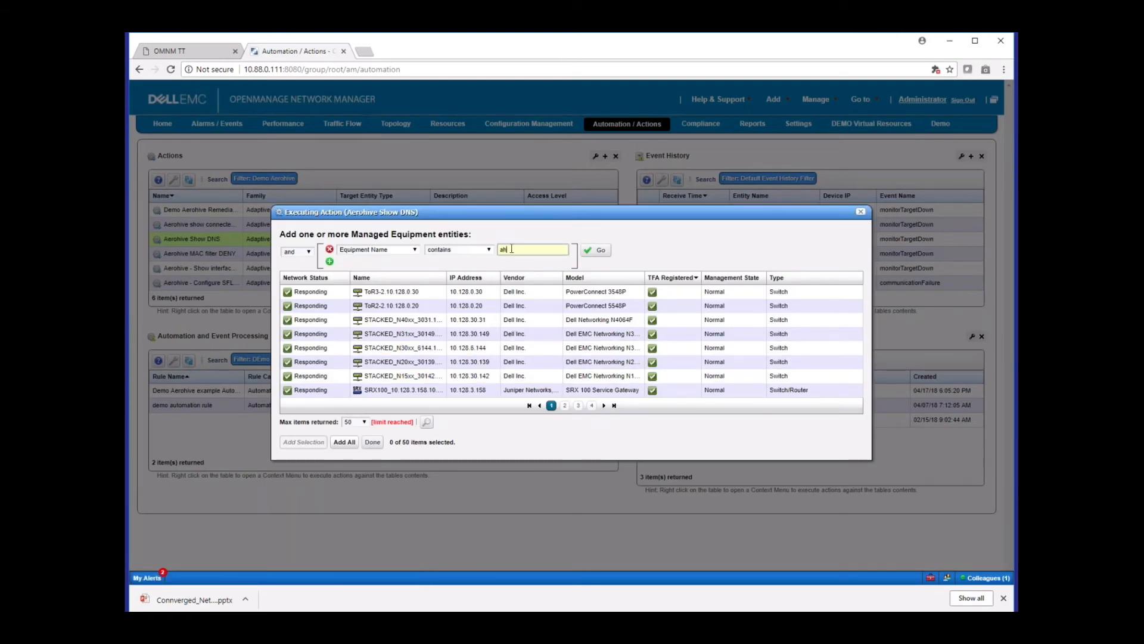
text(ah)
click(595, 250)
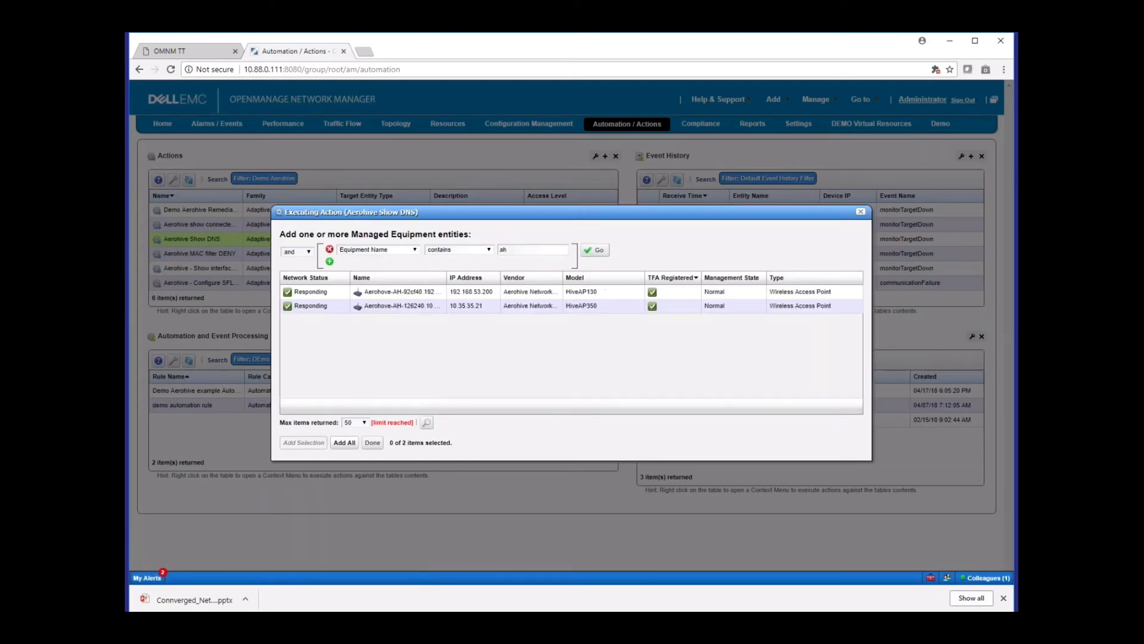
Execute the action on the Aerohive access point at 192.168.53.200, review the DNS server output and close the results
click(410, 296)
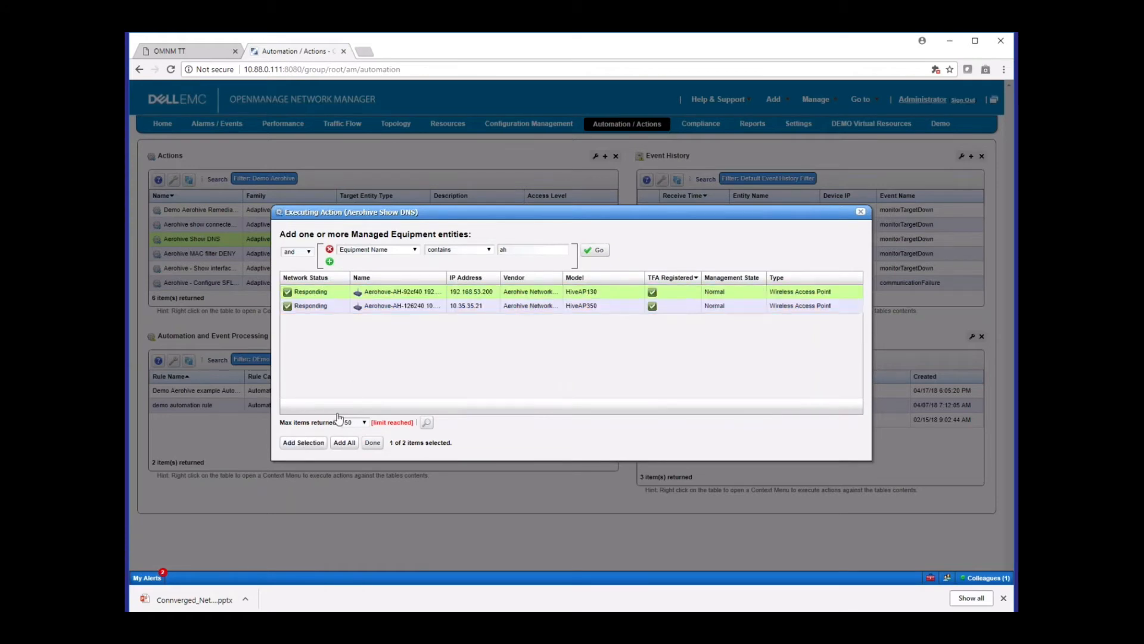
click(322, 442)
click(366, 444)
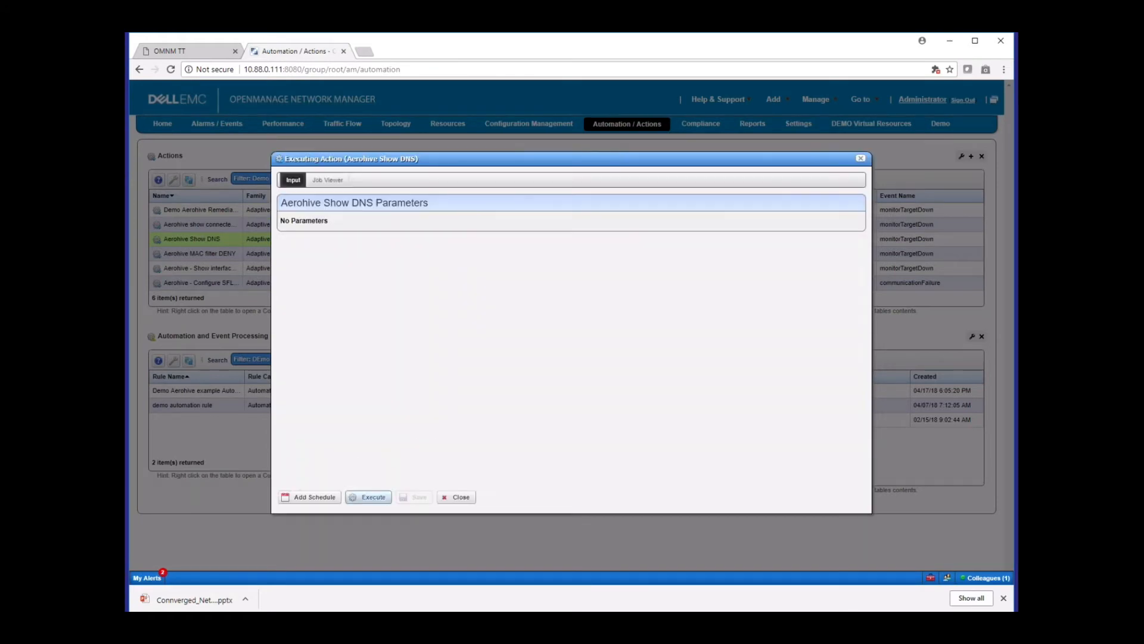
click(367, 497)
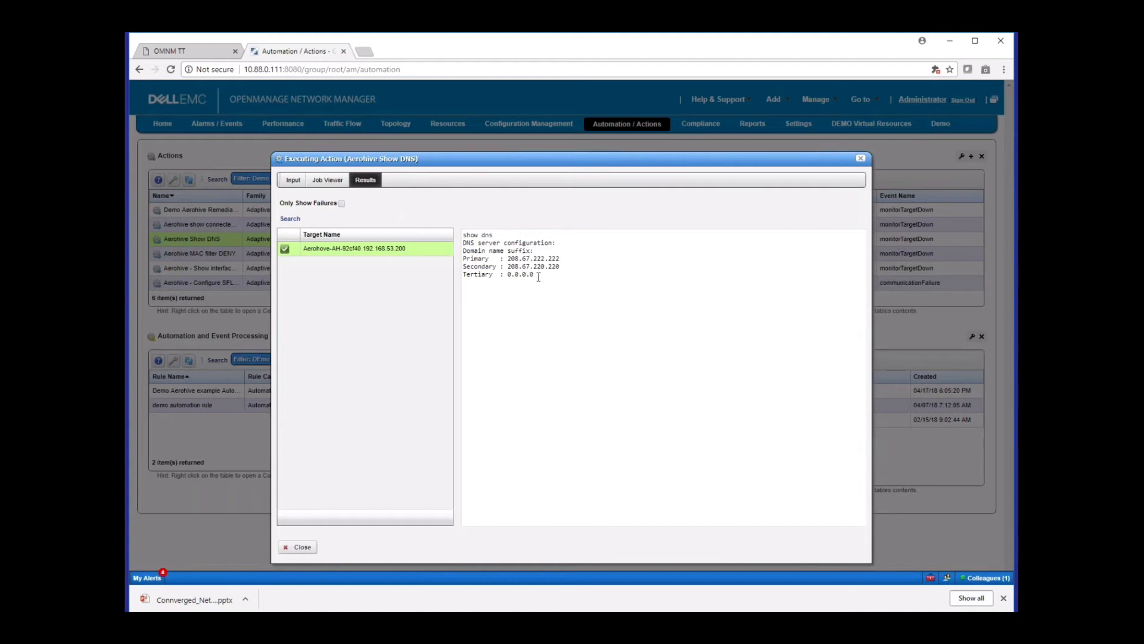
drag(538, 277, 466, 243)
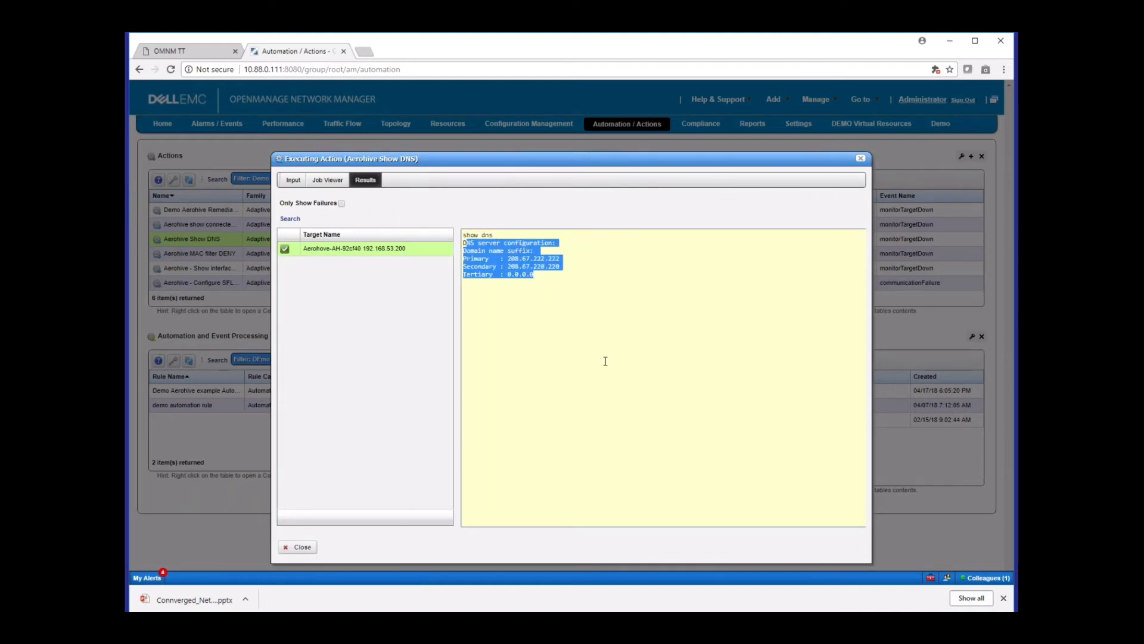
click(860, 157)
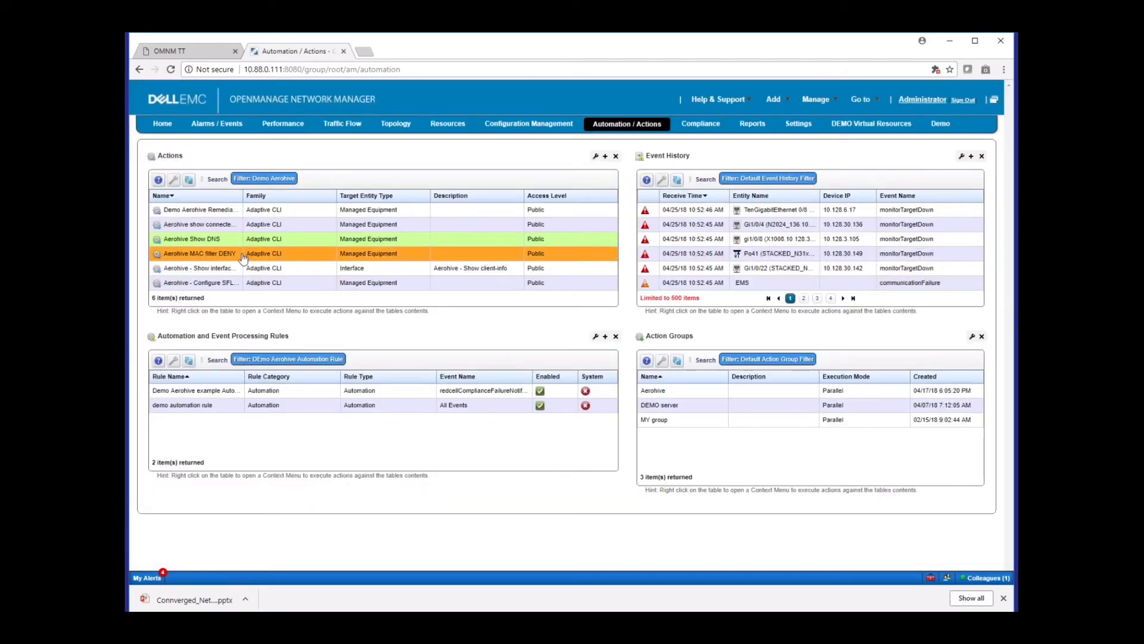
Open the Aerohive - Configure SFLOW action for editing, review the command and parameters in Script 1 and close the script
right_click(283, 287)
click(293, 302)
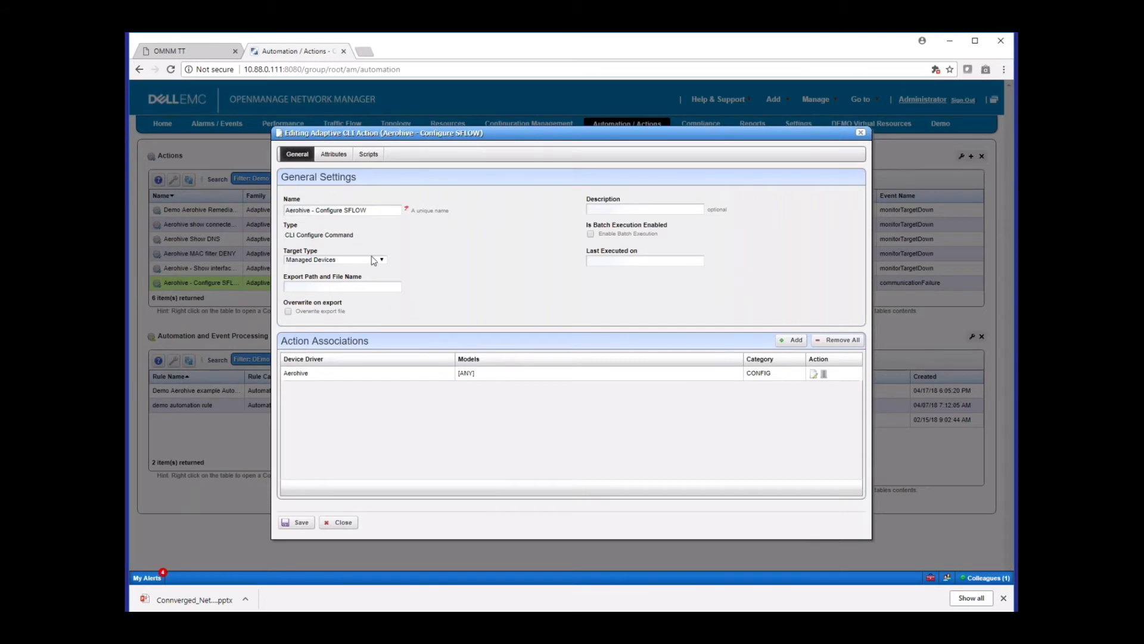
click(370, 157)
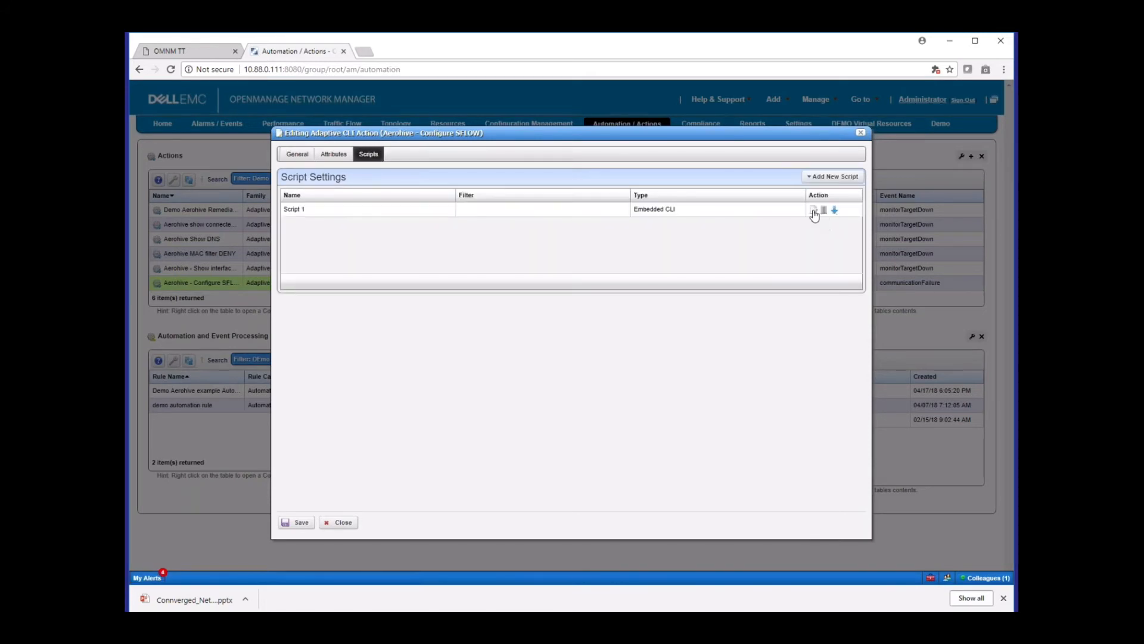
click(813, 213)
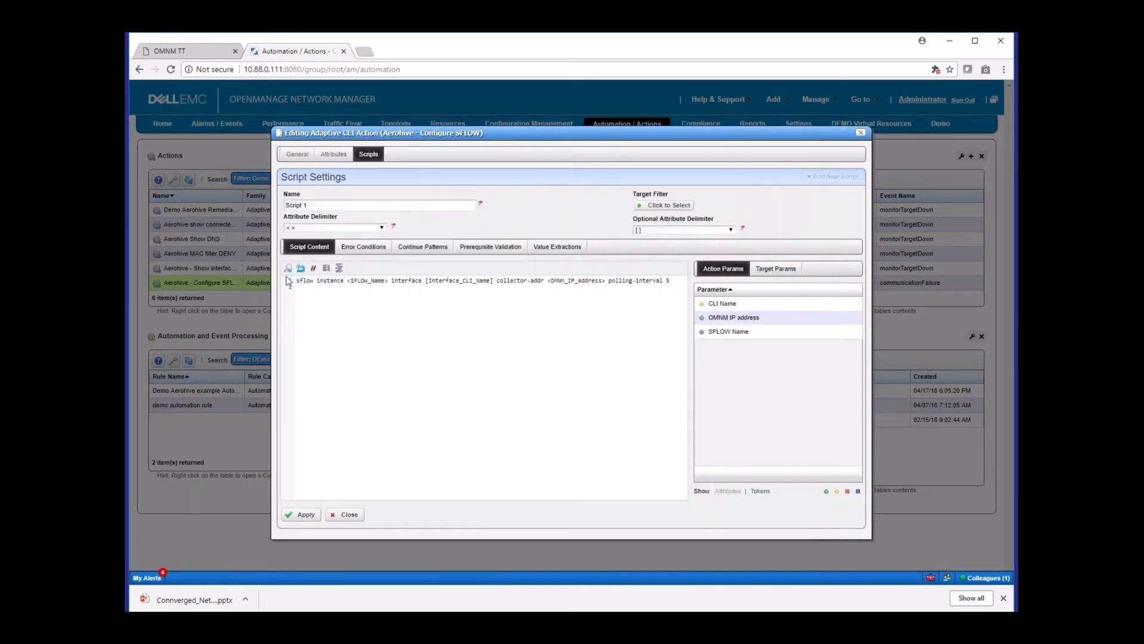
drag(296, 281, 633, 294)
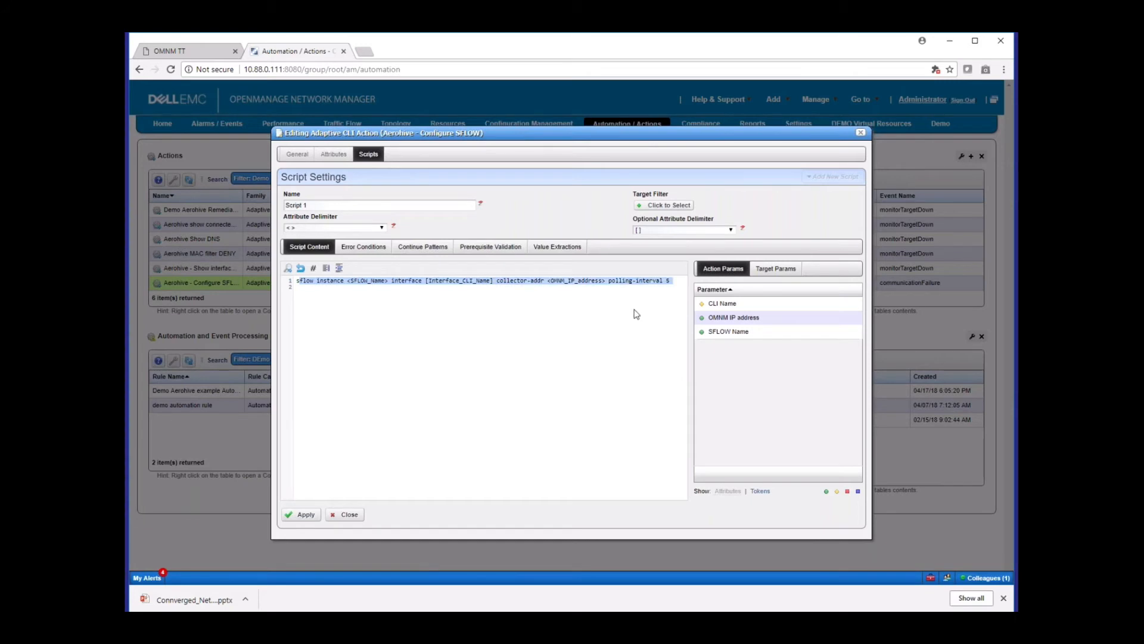
click(623, 346)
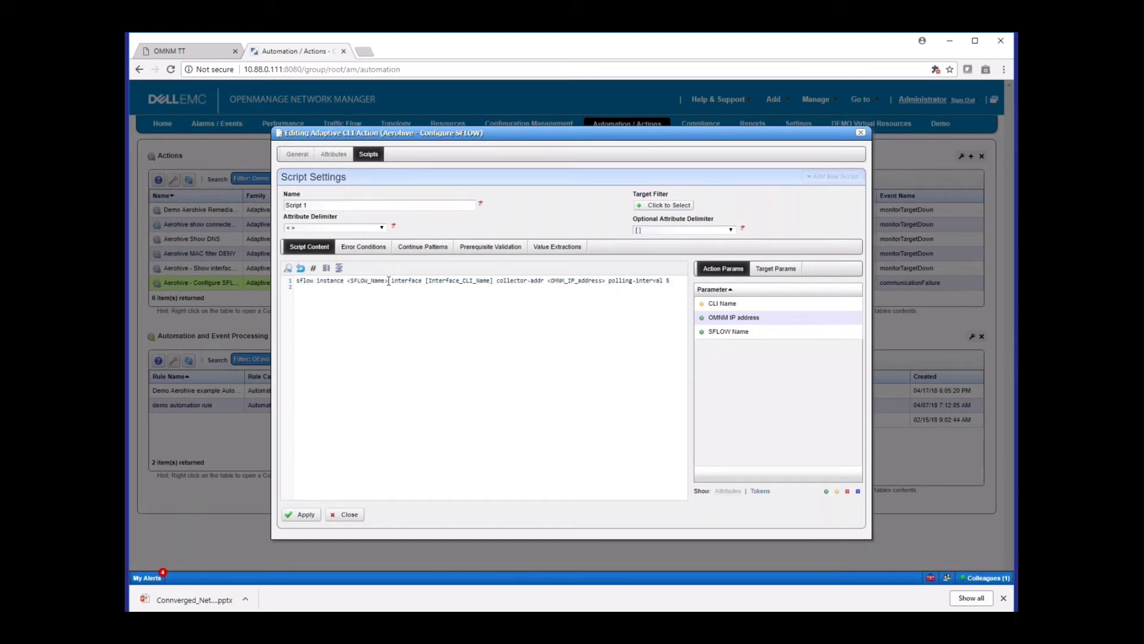
drag(388, 281, 348, 281)
click(534, 366)
click(345, 515)
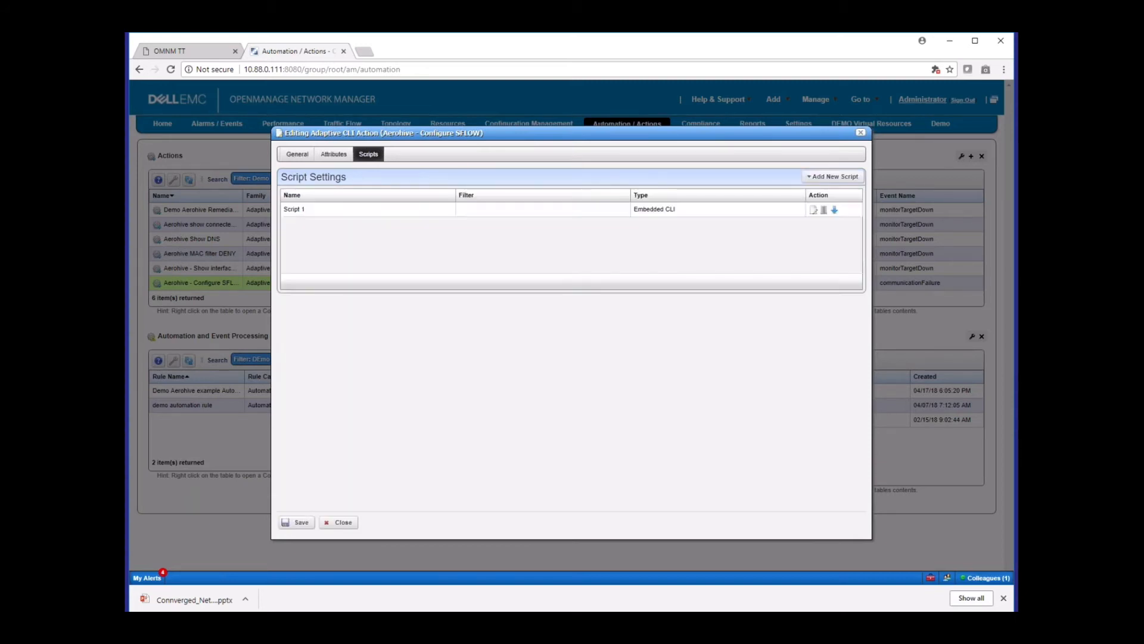
Review the SFLOW Name attribute's settings in the Configure SFLOW action and close the editor without saving
click(334, 154)
click(374, 197)
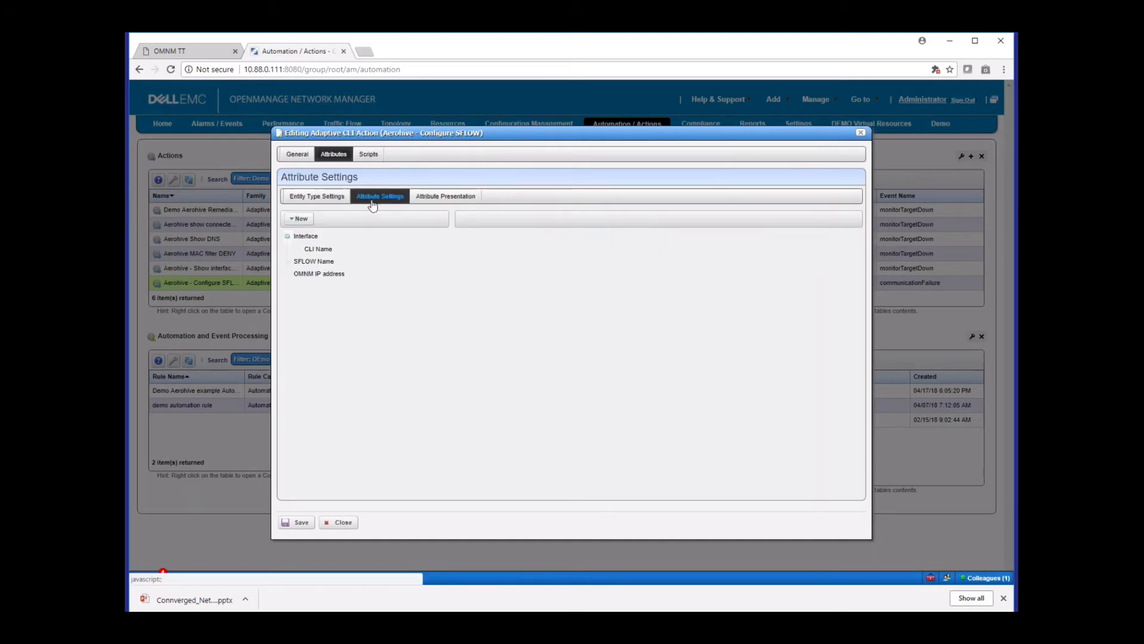
click(316, 261)
click(302, 220)
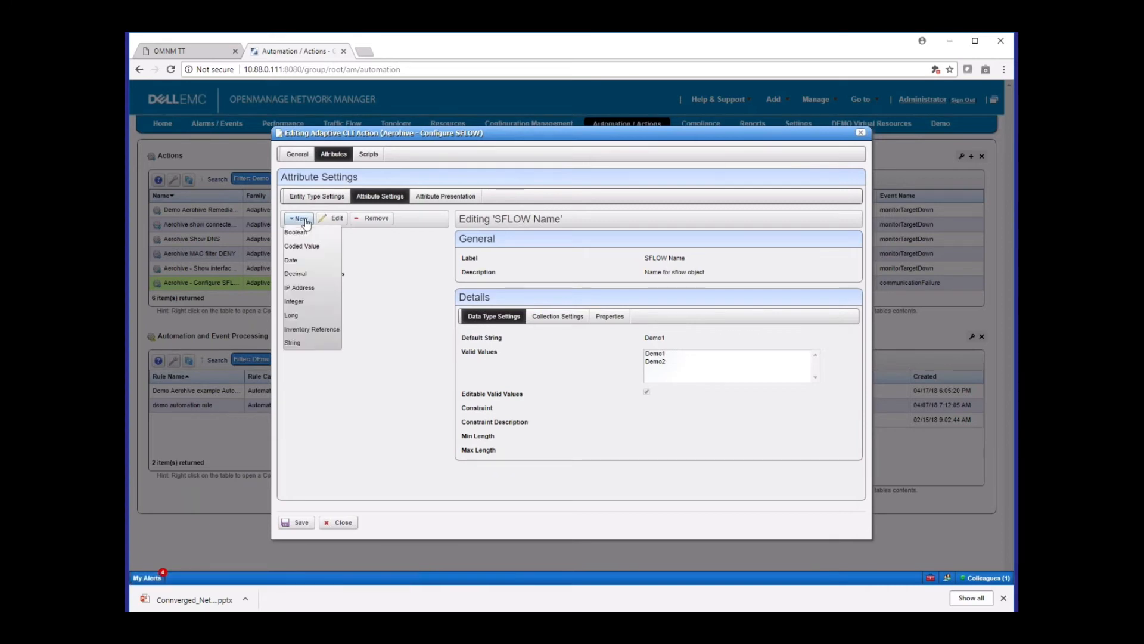
click(340, 523)
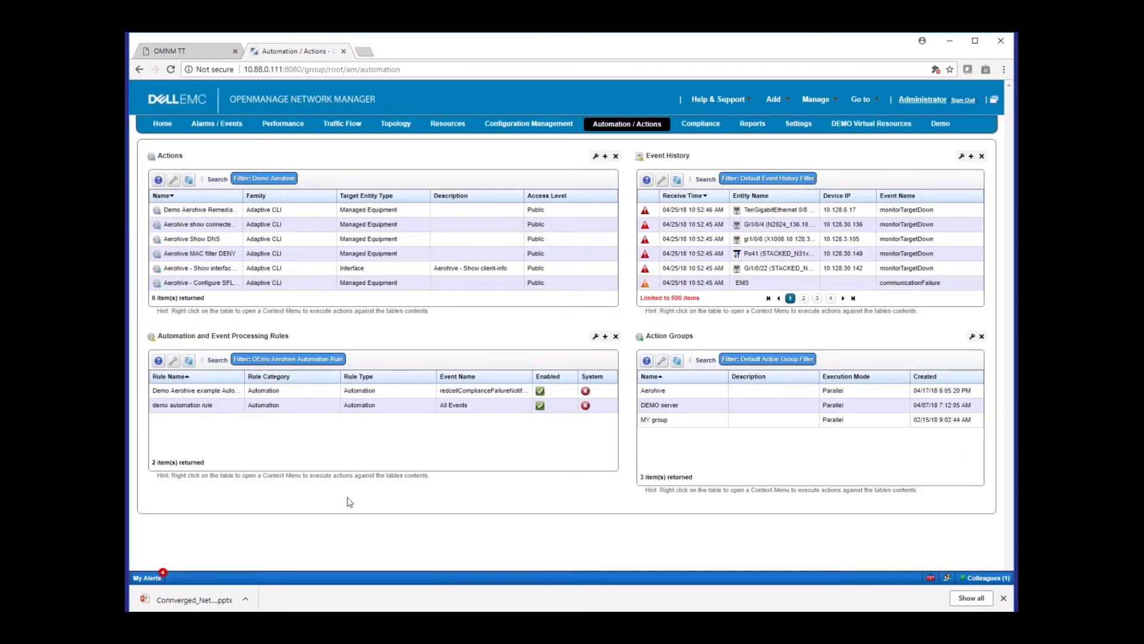
View the execution history of the Aerohive - Configure SFLOW action and close it
click(324, 284)
right_click(232, 287)
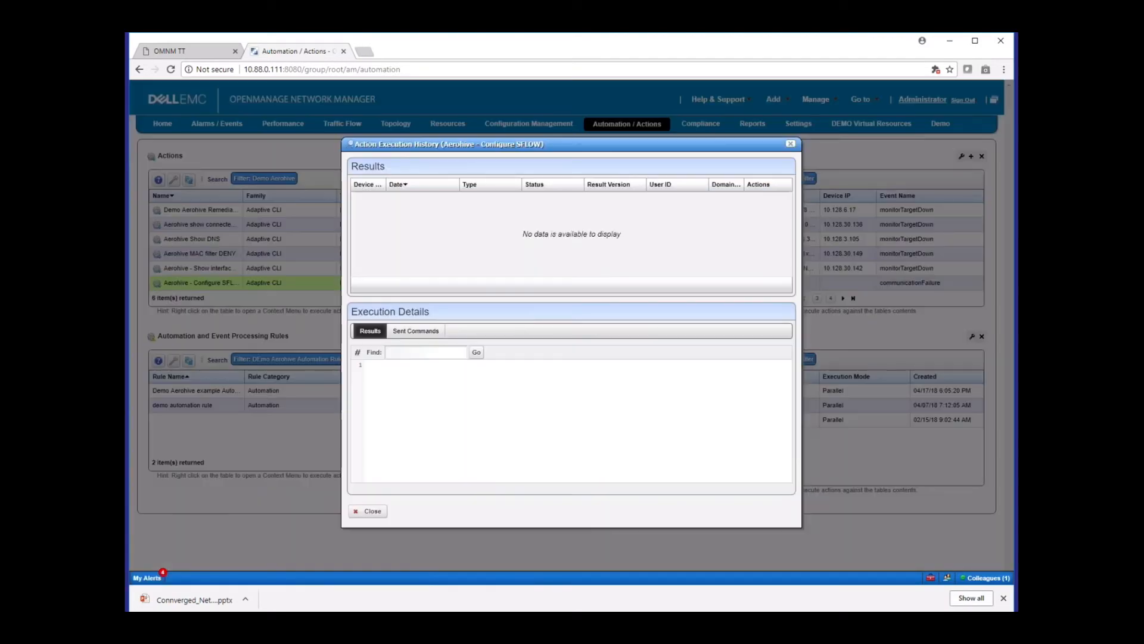
click(792, 145)
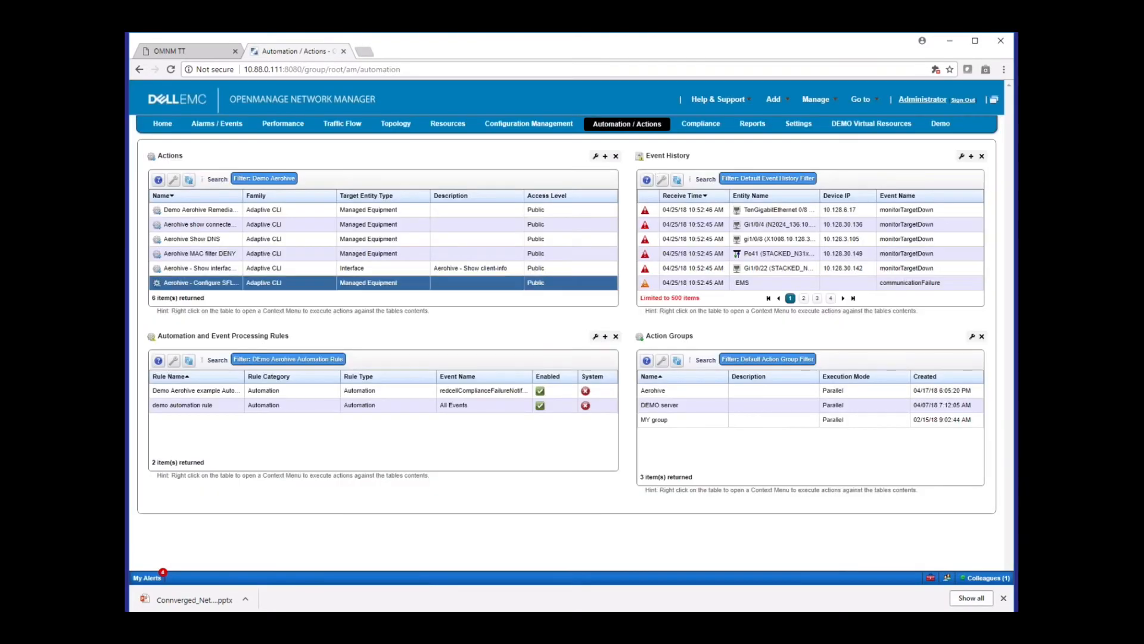
right_click(278, 284)
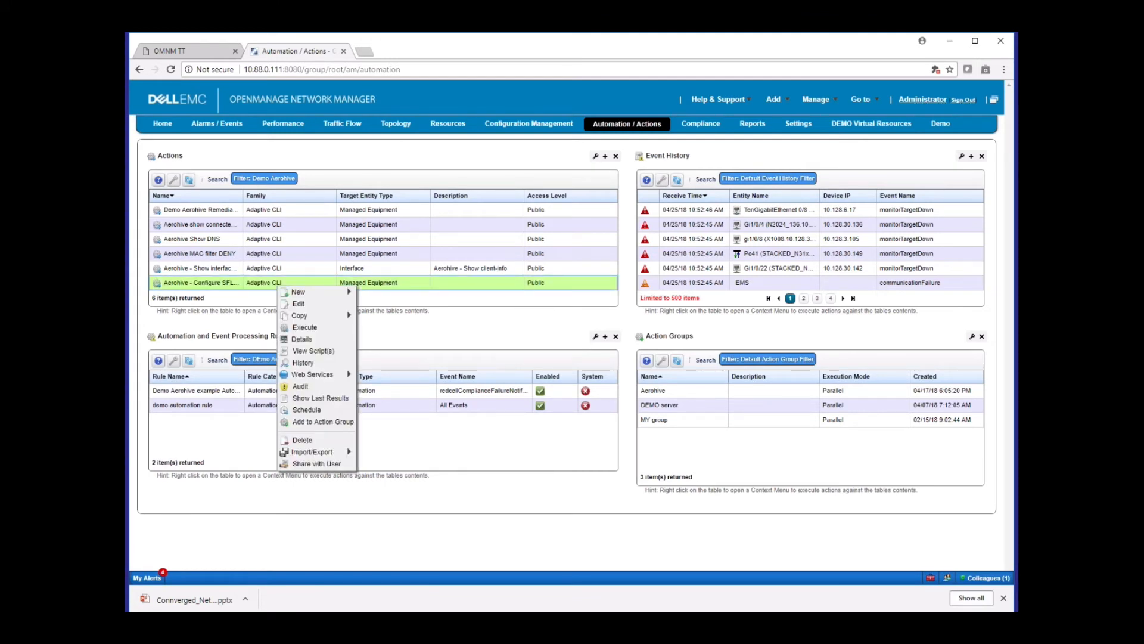
click(289, 283)
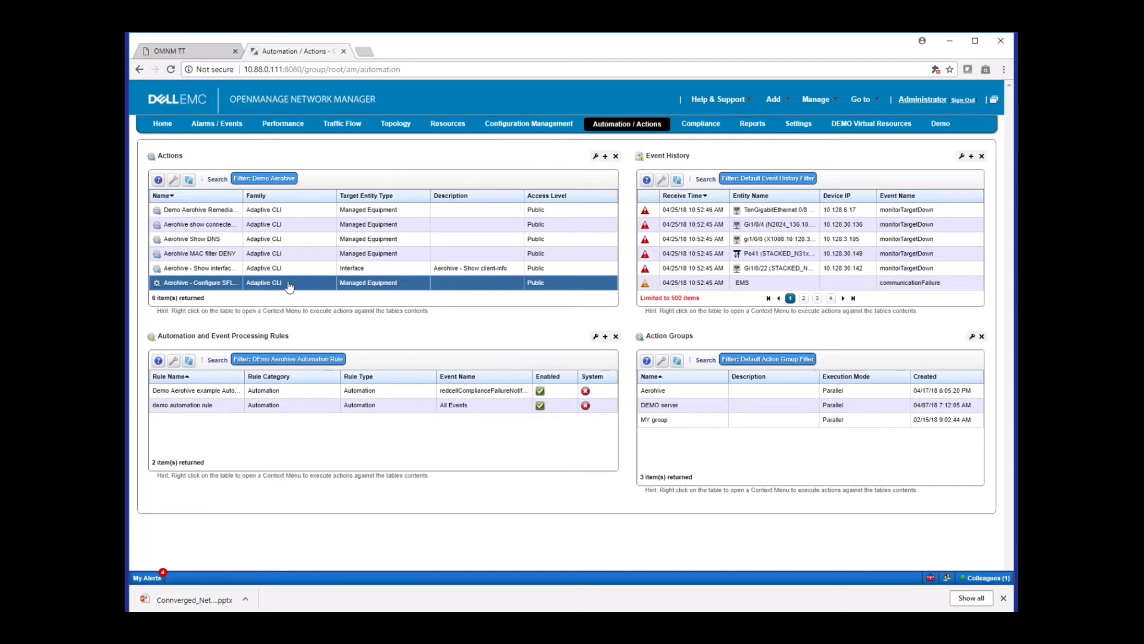
right_click(289, 284)
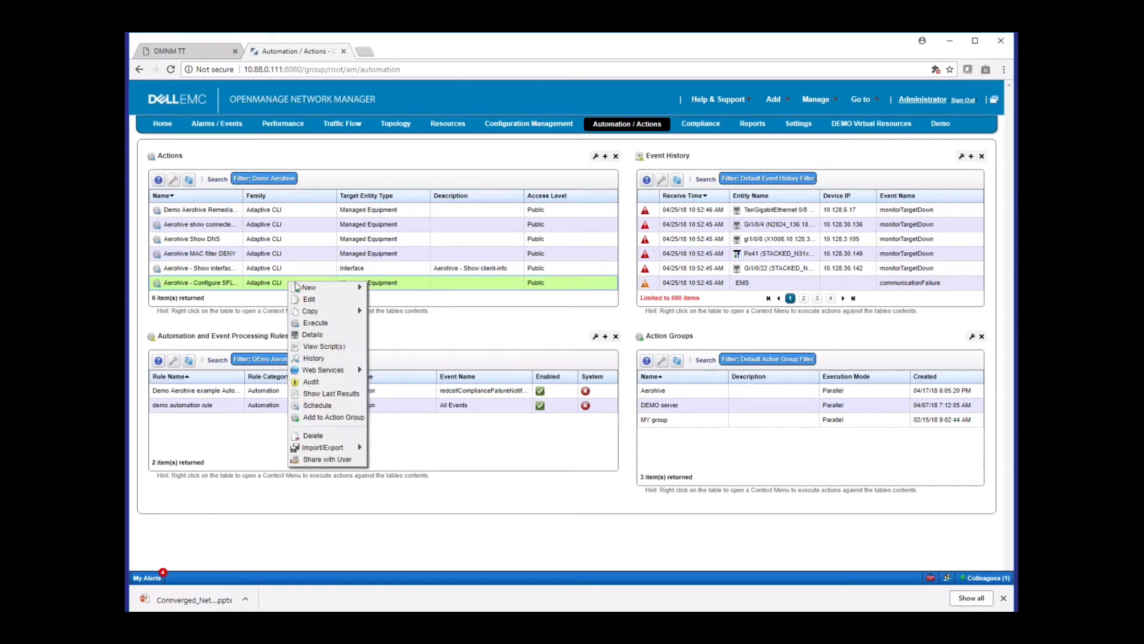
click(320, 323)
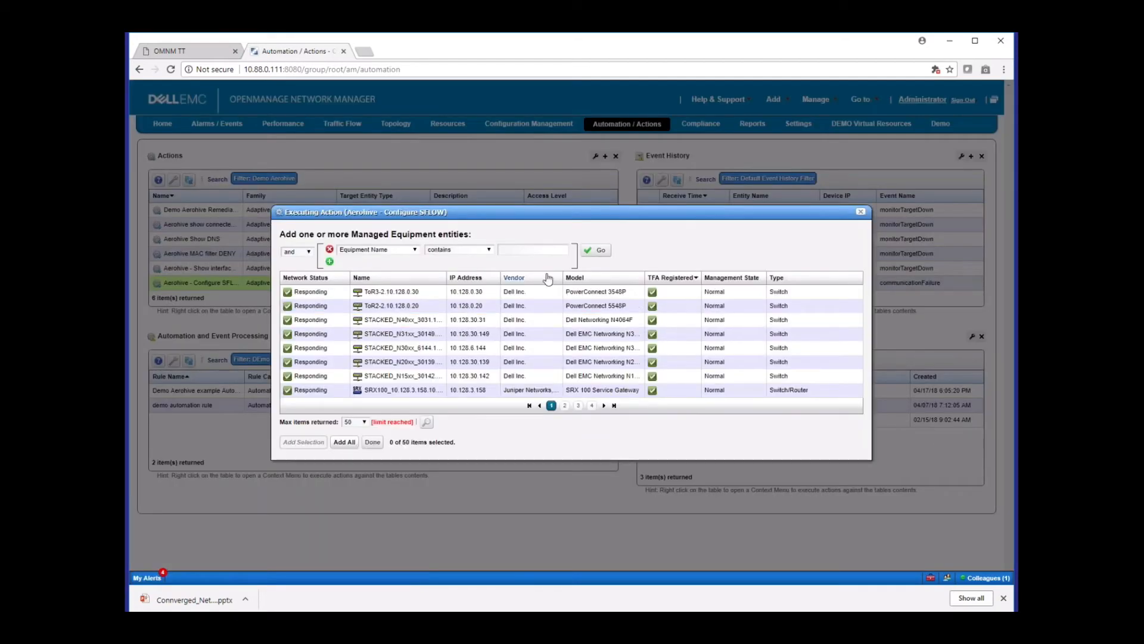
click(548, 251)
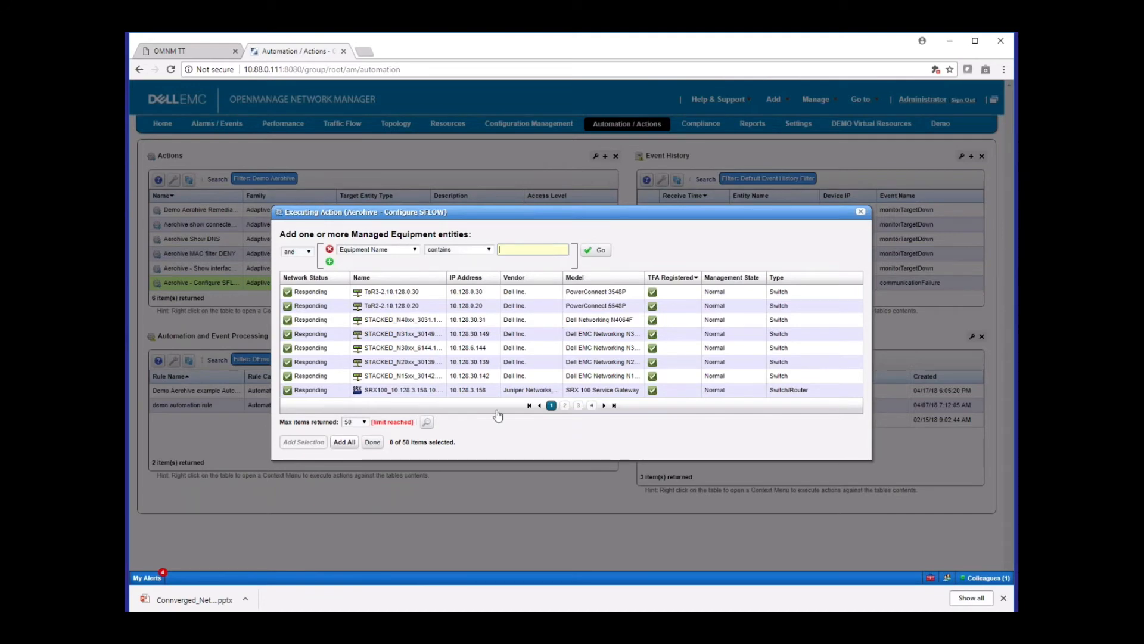
click(373, 441)
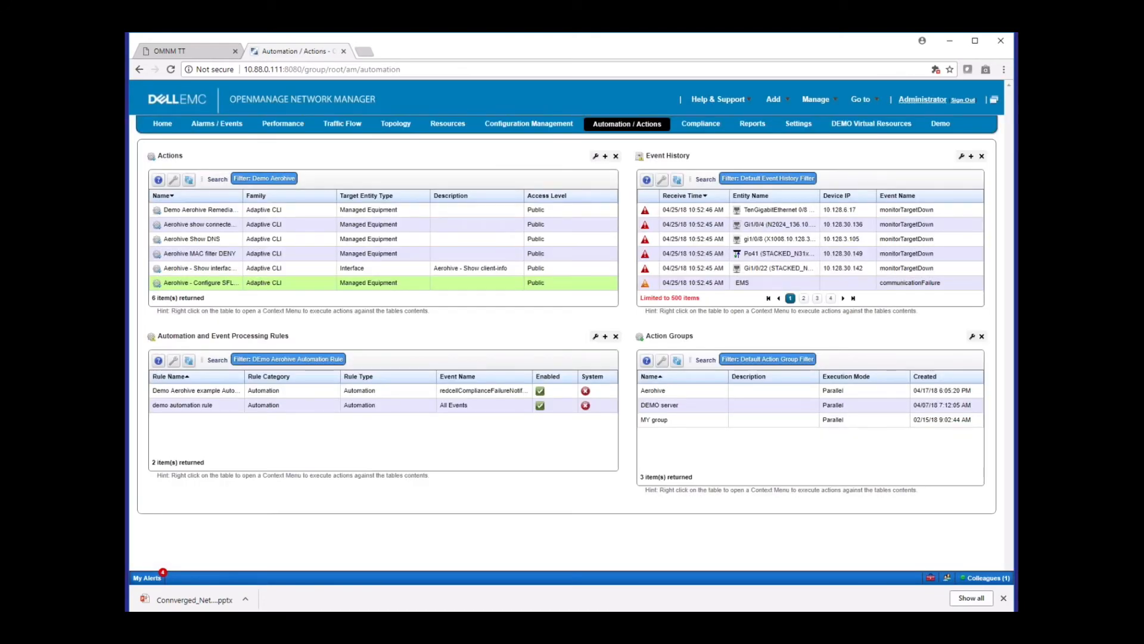
Start the Aerohive - Configure SFLOW config action on the managed Aerohive access point at 192.168.53.200 from the Resources page
mouse_move(449, 130)
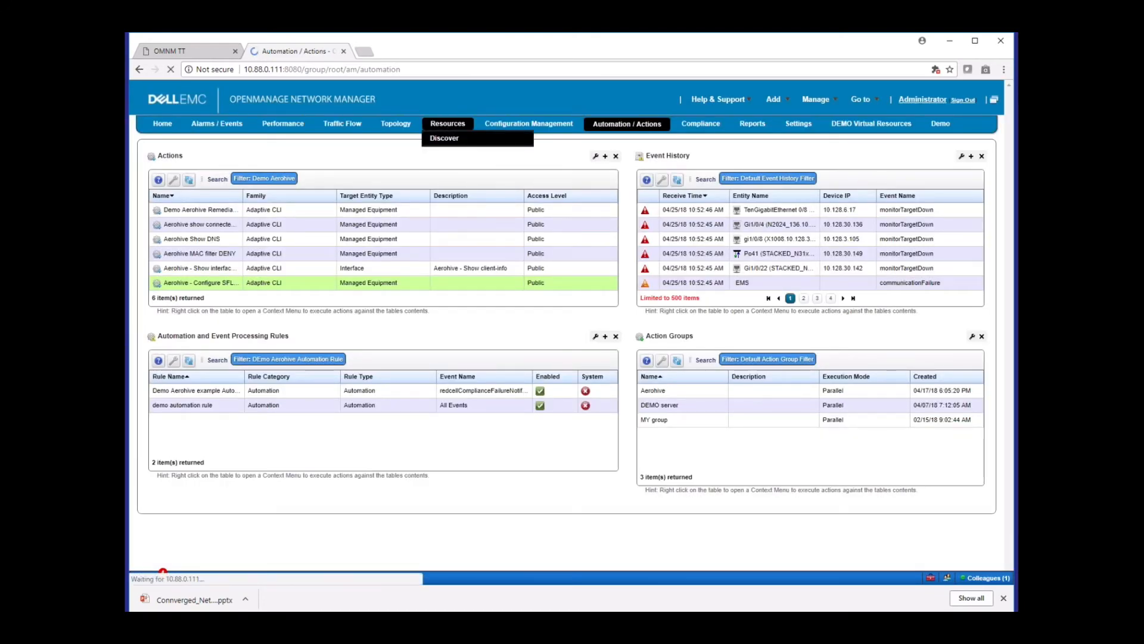
click(449, 127)
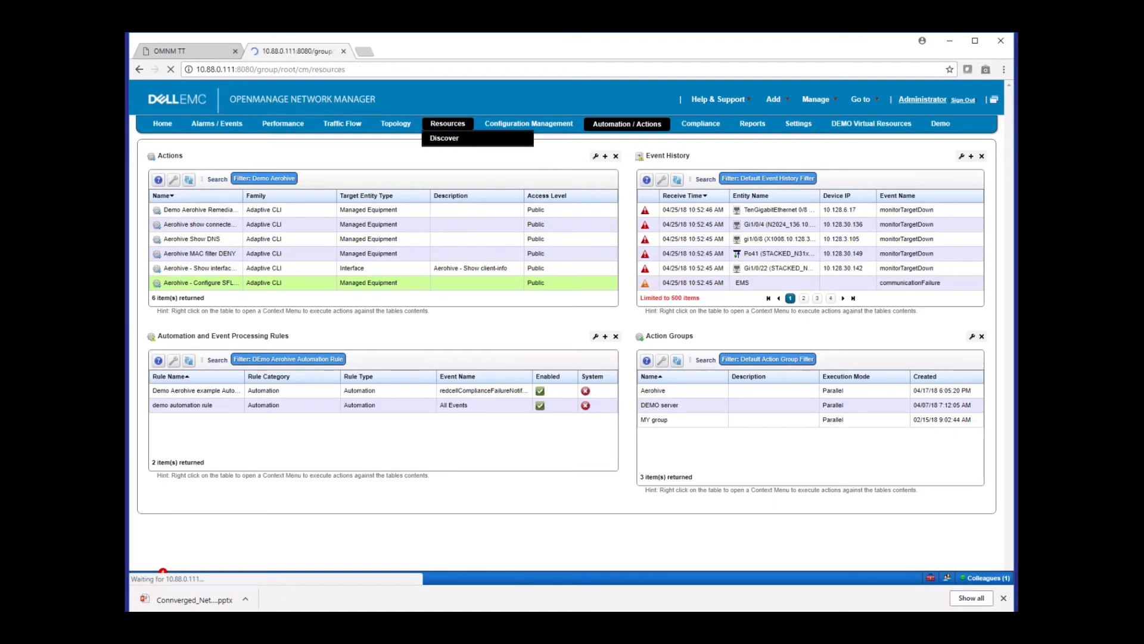
right_click(355, 330)
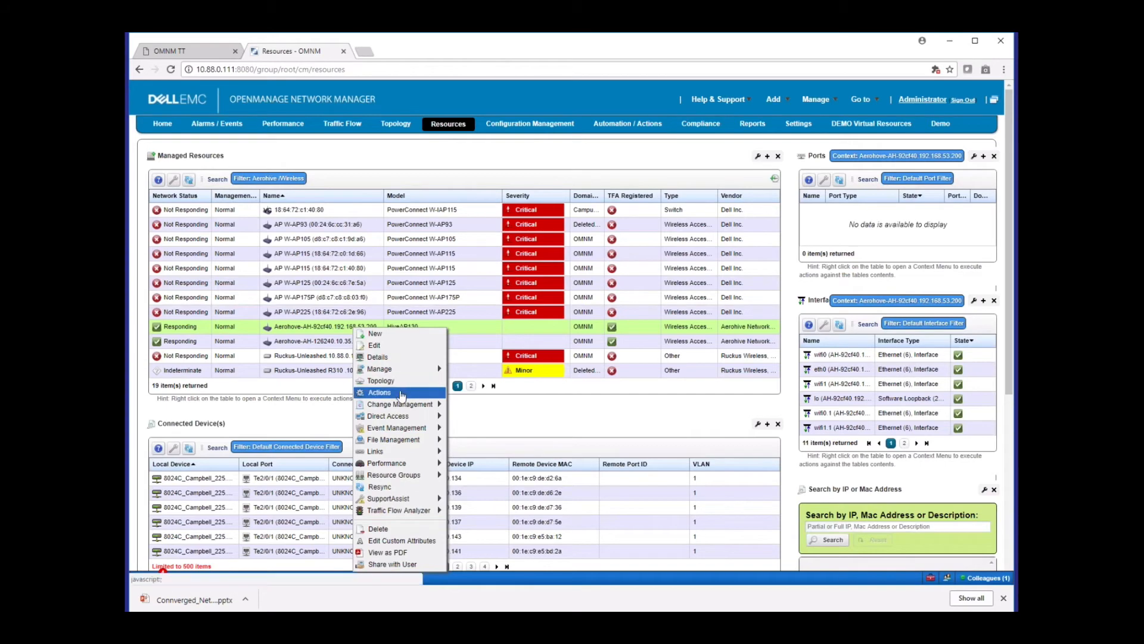
click(401, 393)
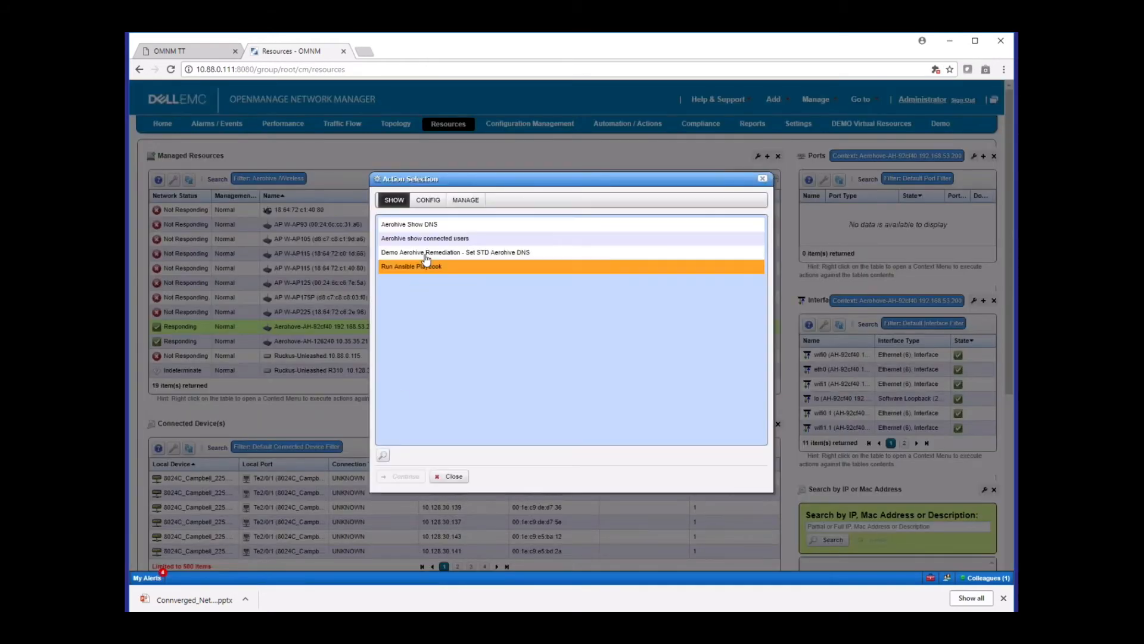
click(429, 201)
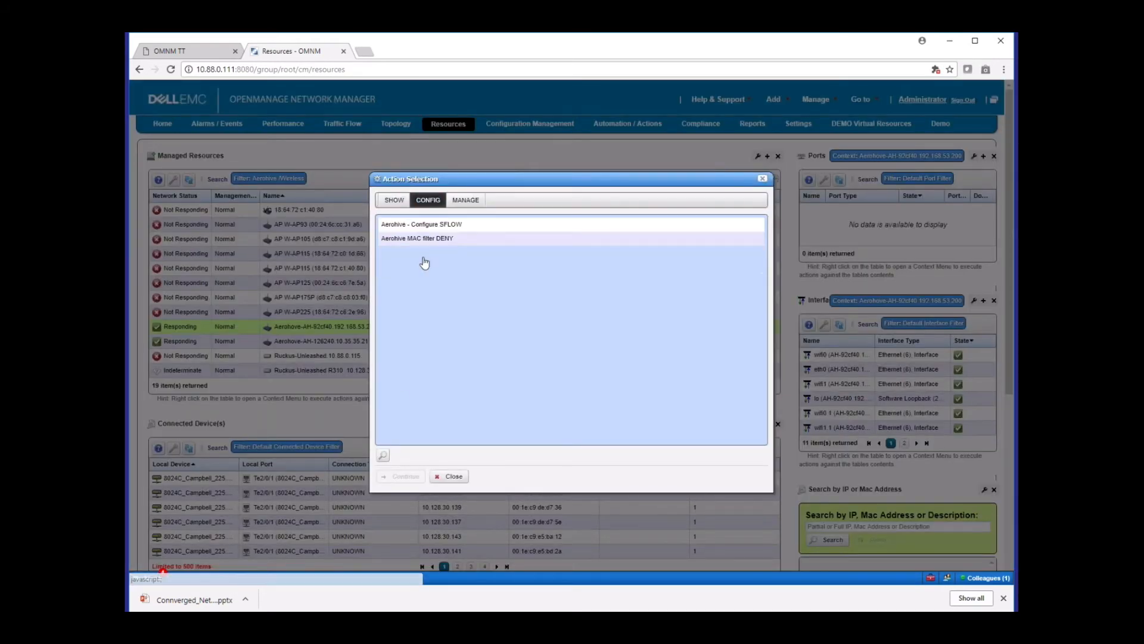
click(428, 227)
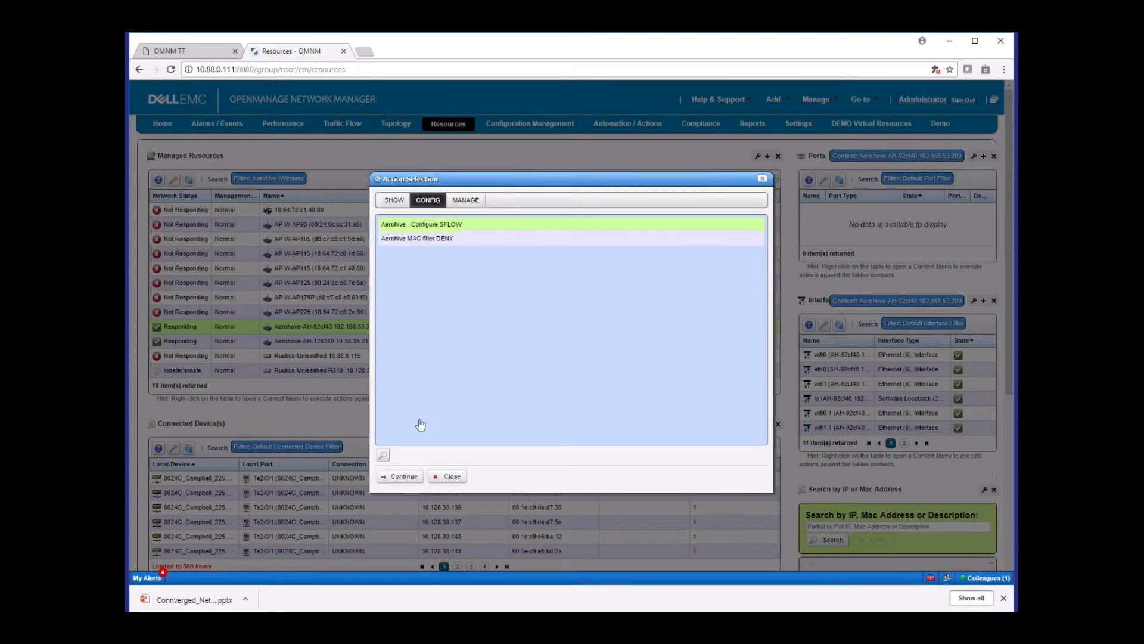
click(403, 477)
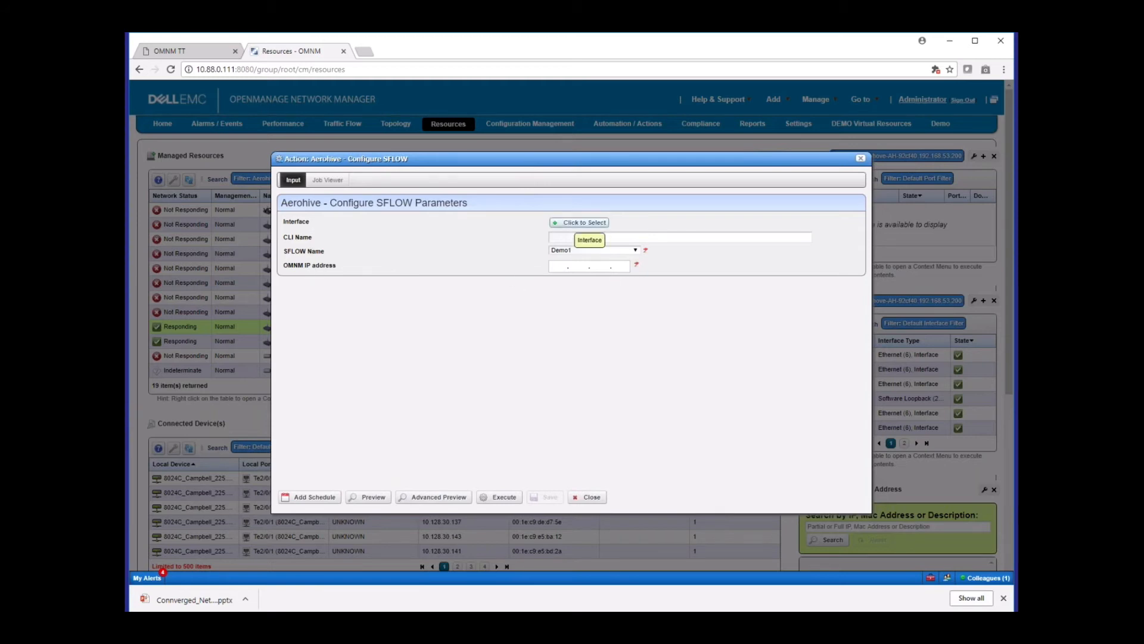
Set the action's interface to wifi0, keep Demo1 as the SFLOW name and enter 1.2.3.4 as the OMNM IP address
click(569, 223)
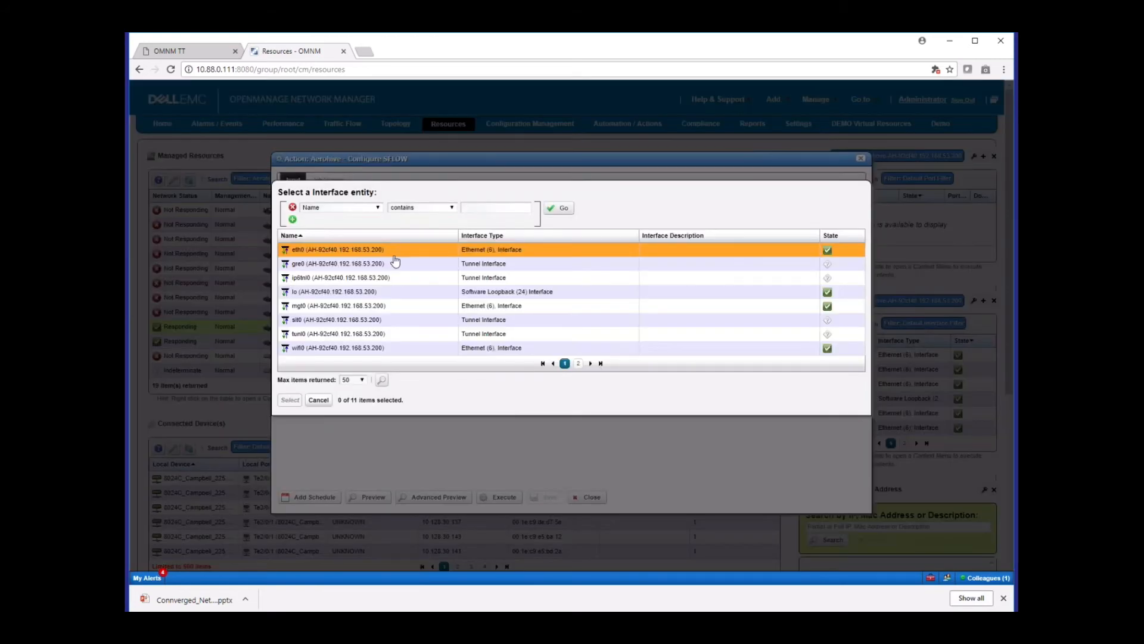
click(361, 349)
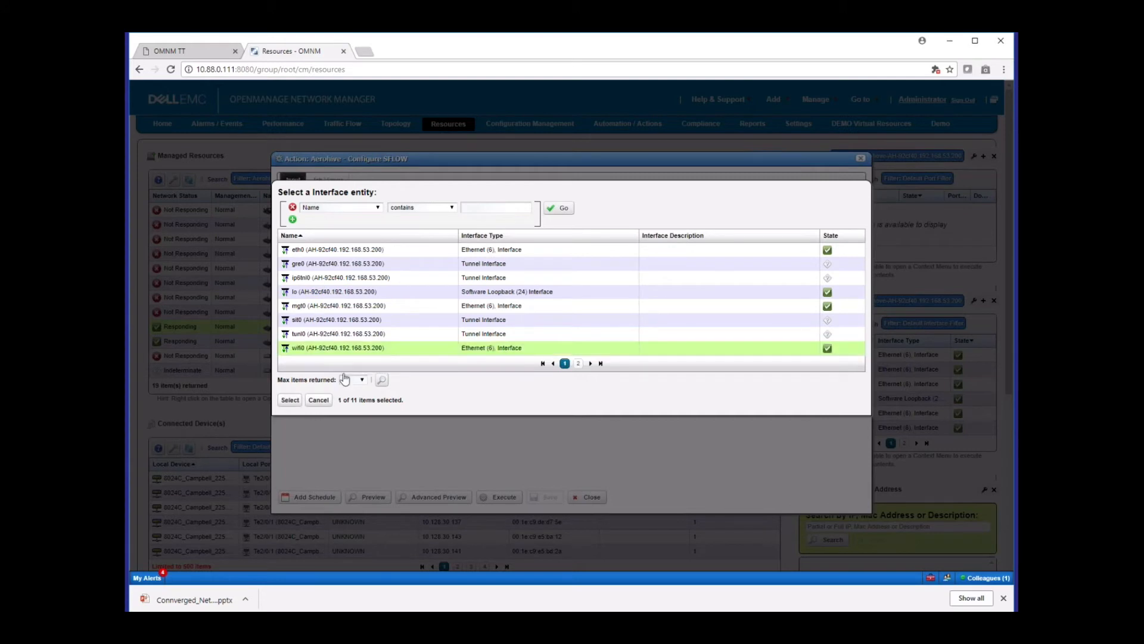
click(290, 400)
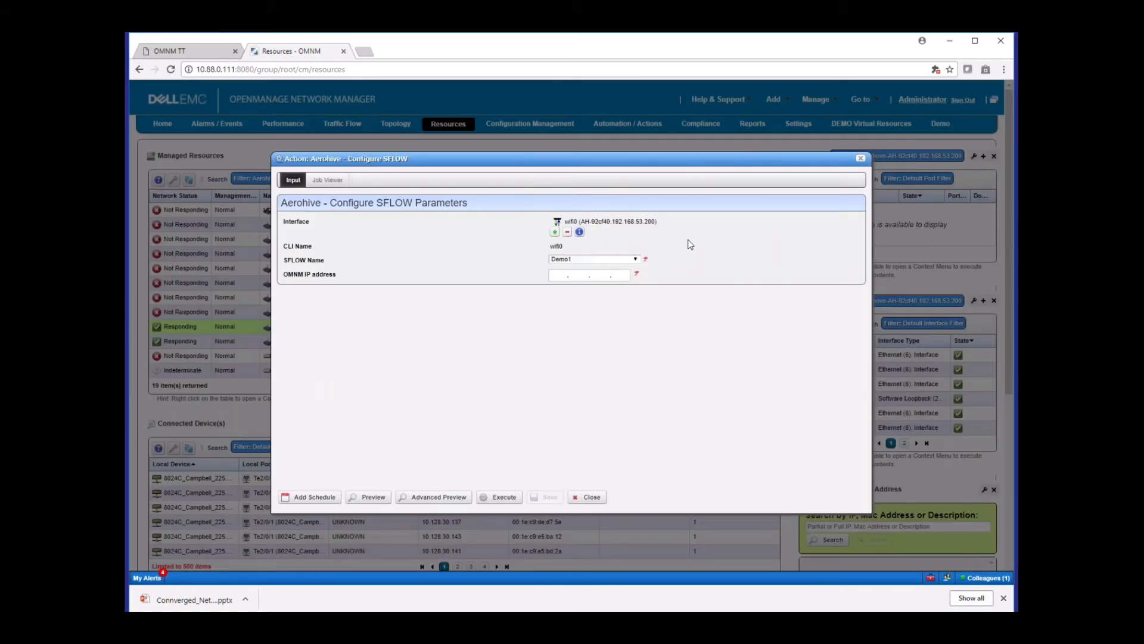
click(635, 260)
click(634, 260)
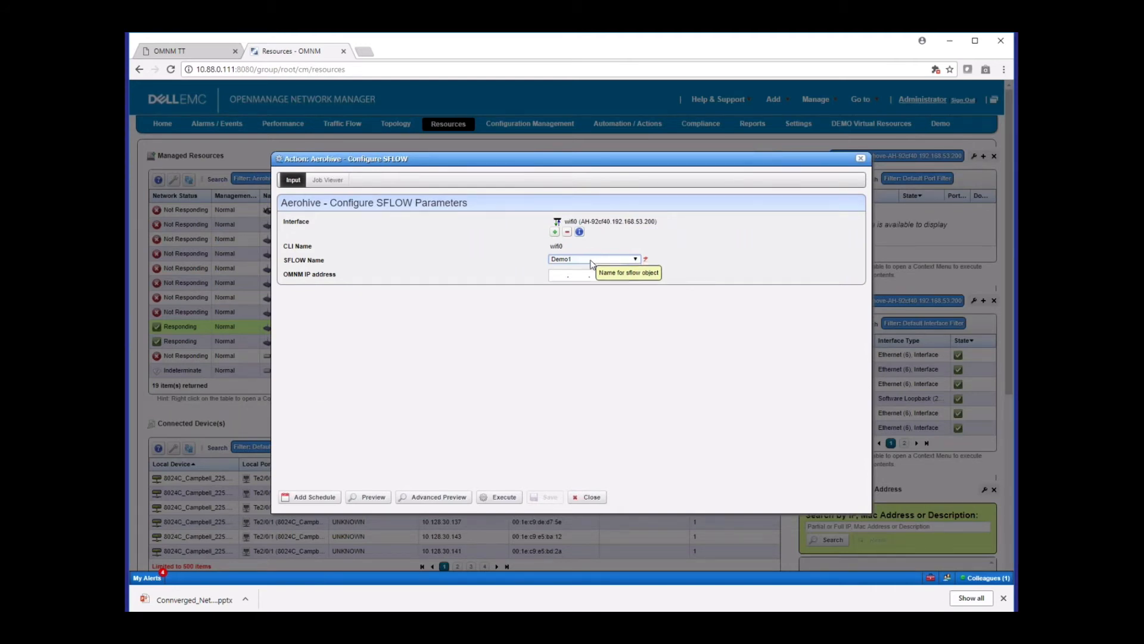
click(558, 275)
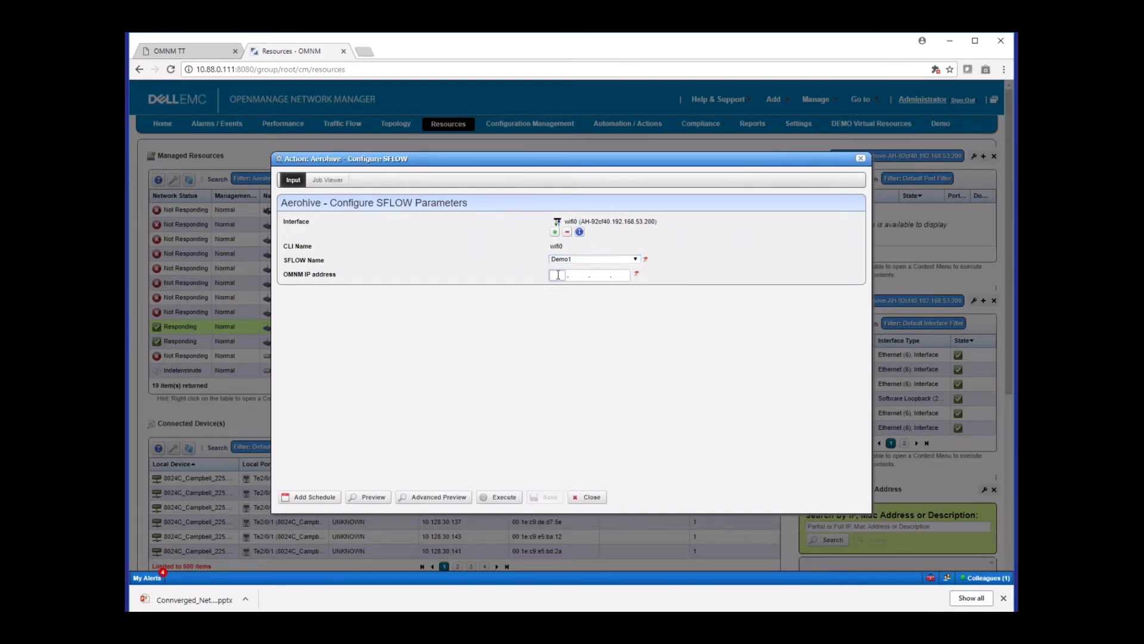
text(1.2.3.4)
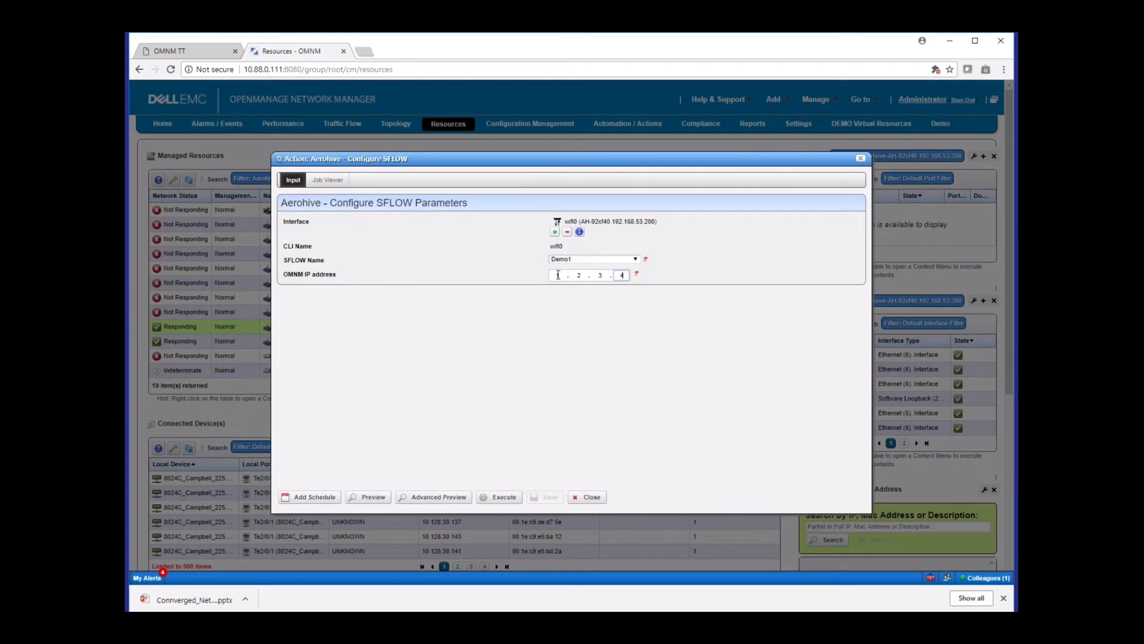
Preview the generated SFLOW CLI command, review it and close the action without executing it
click(376, 498)
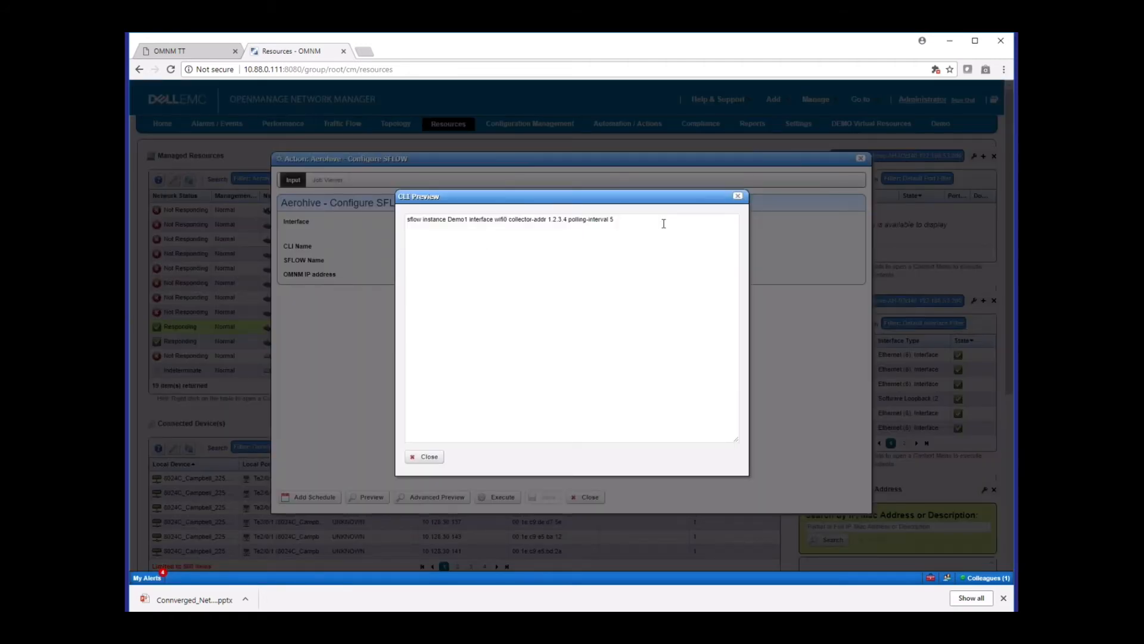
drag(663, 221, 404, 218)
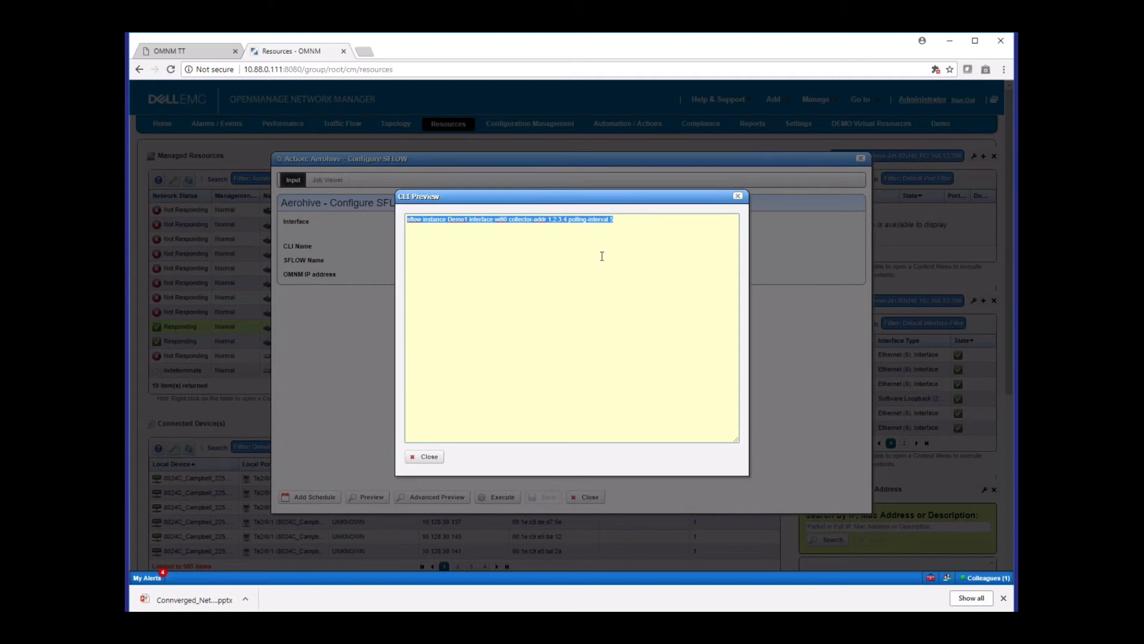
click(429, 458)
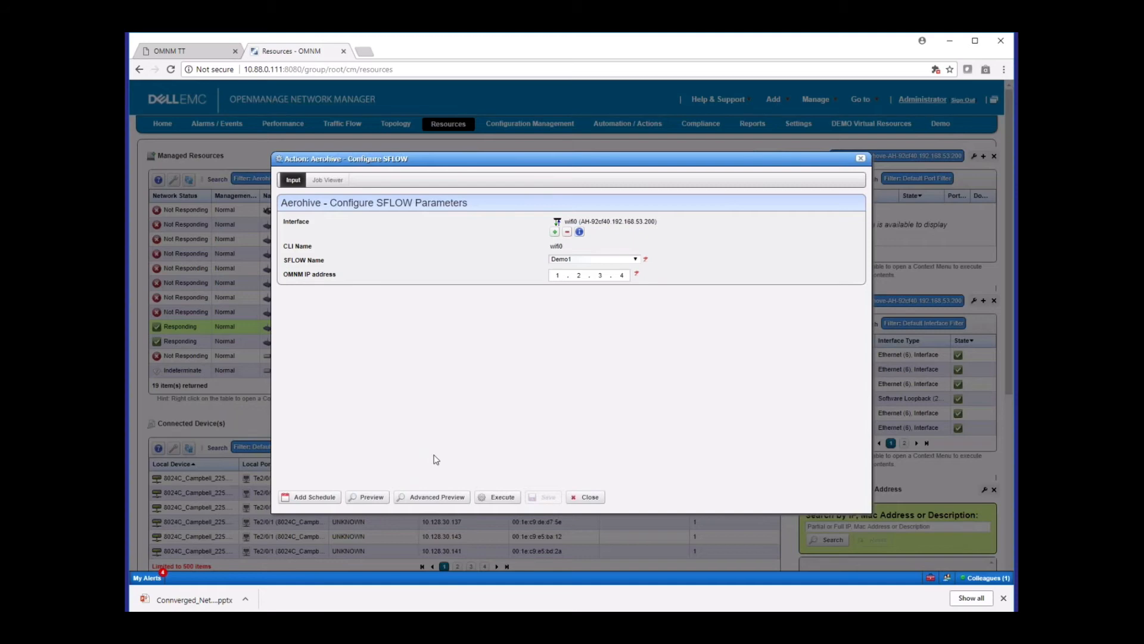
click(587, 497)
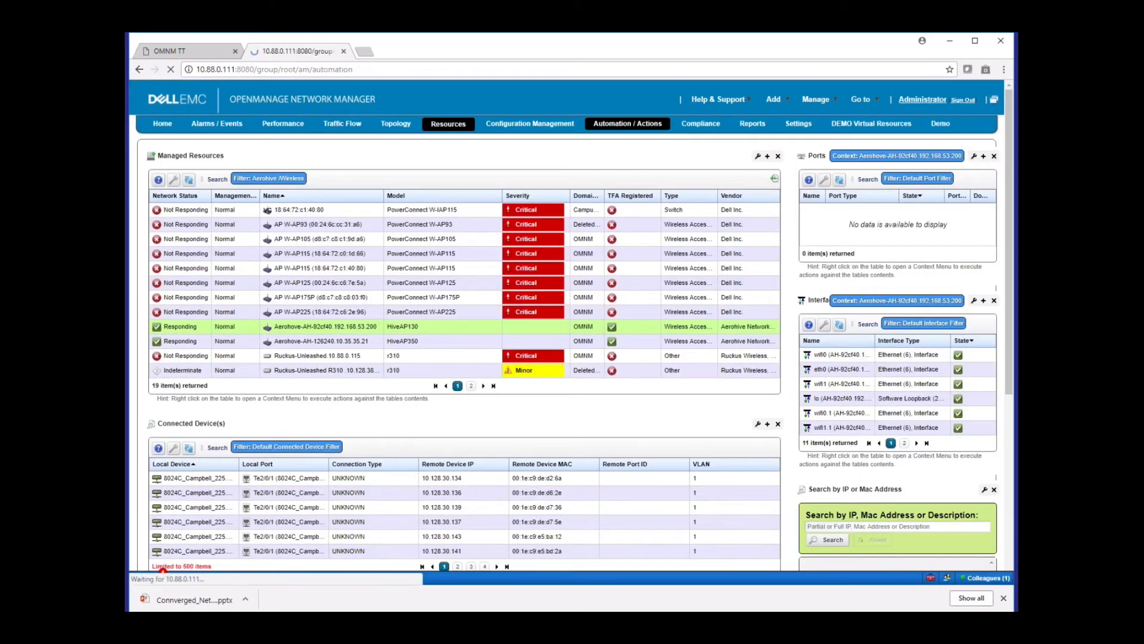
Open the demo automation rule on the Automation / Actions page for editing
click(467, 241)
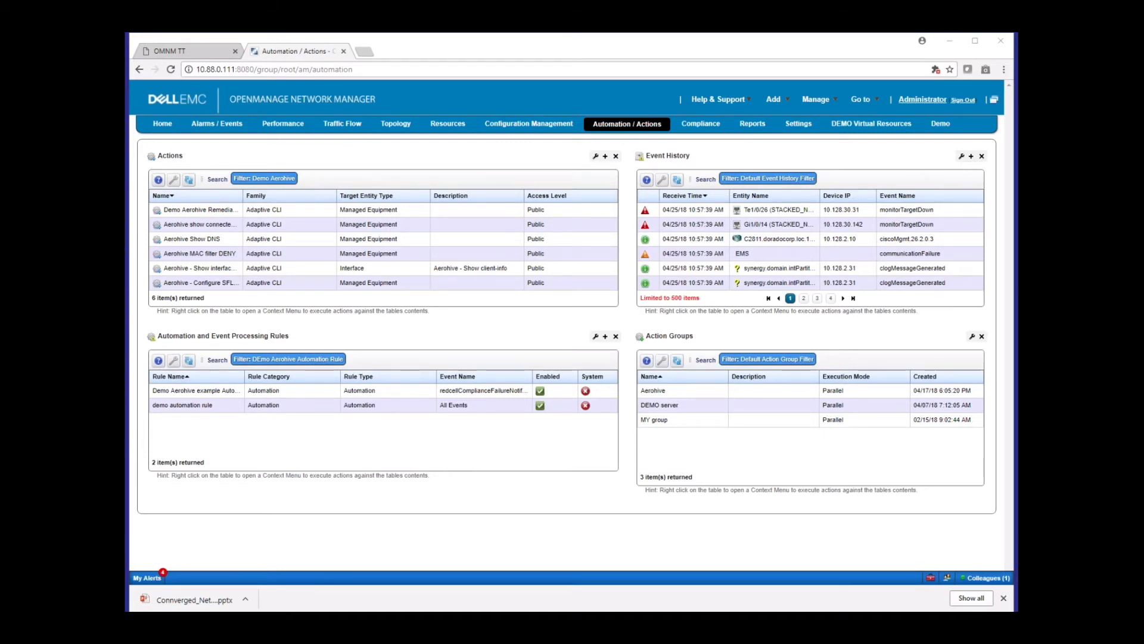
click(271, 410)
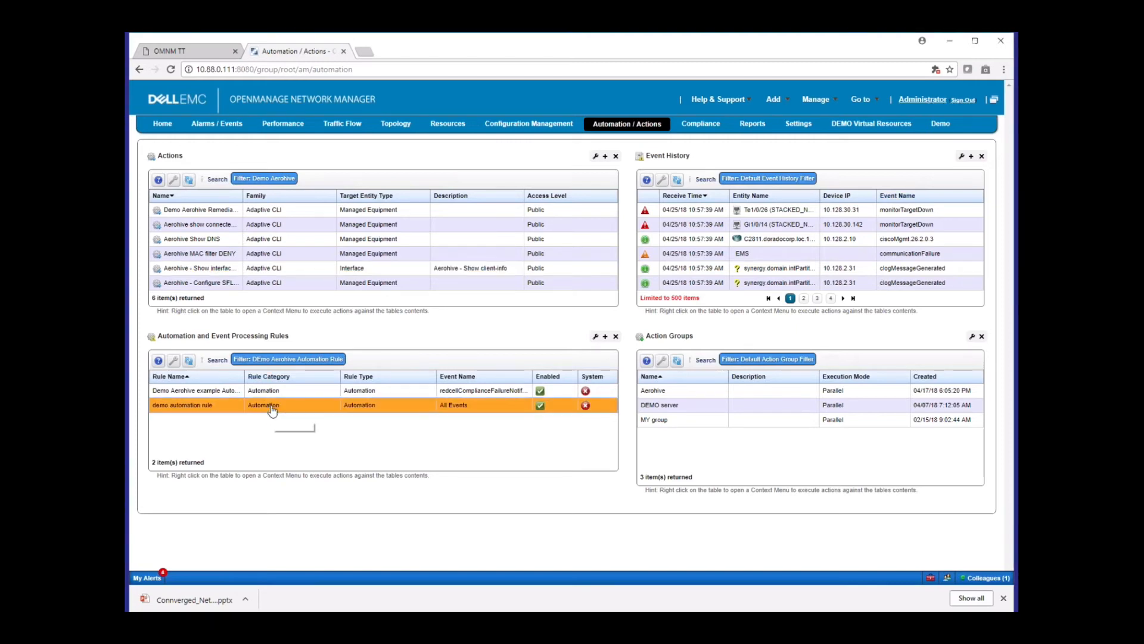
right_click(272, 412)
click(290, 423)
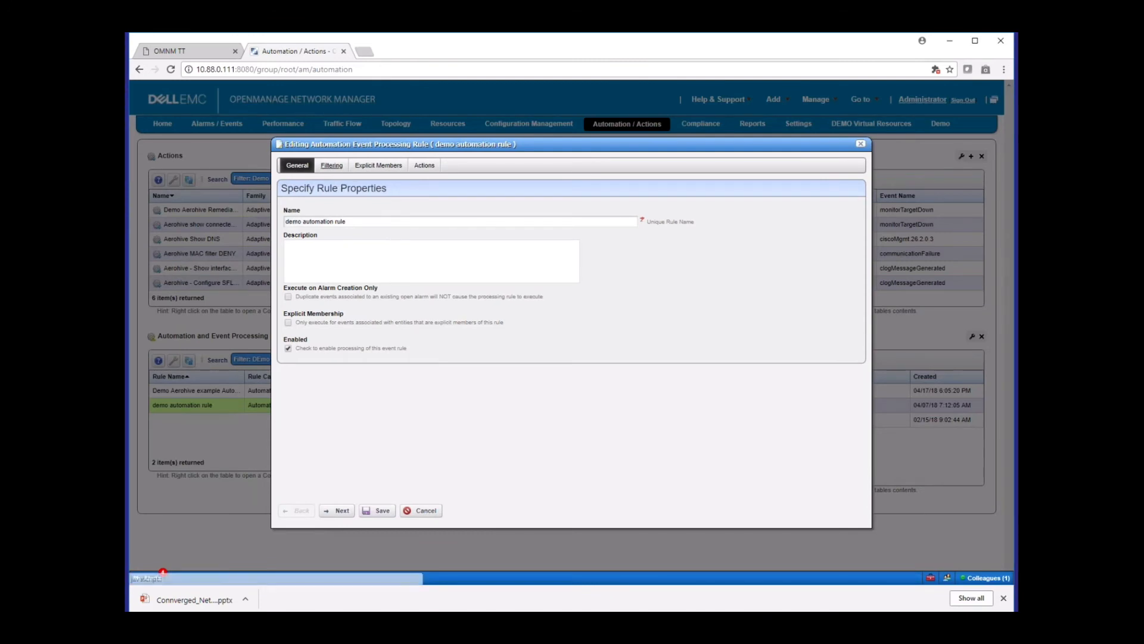
Search the event definitions for linkD and add the IF-MIB linkDown event to the rule's filtering
click(332, 165)
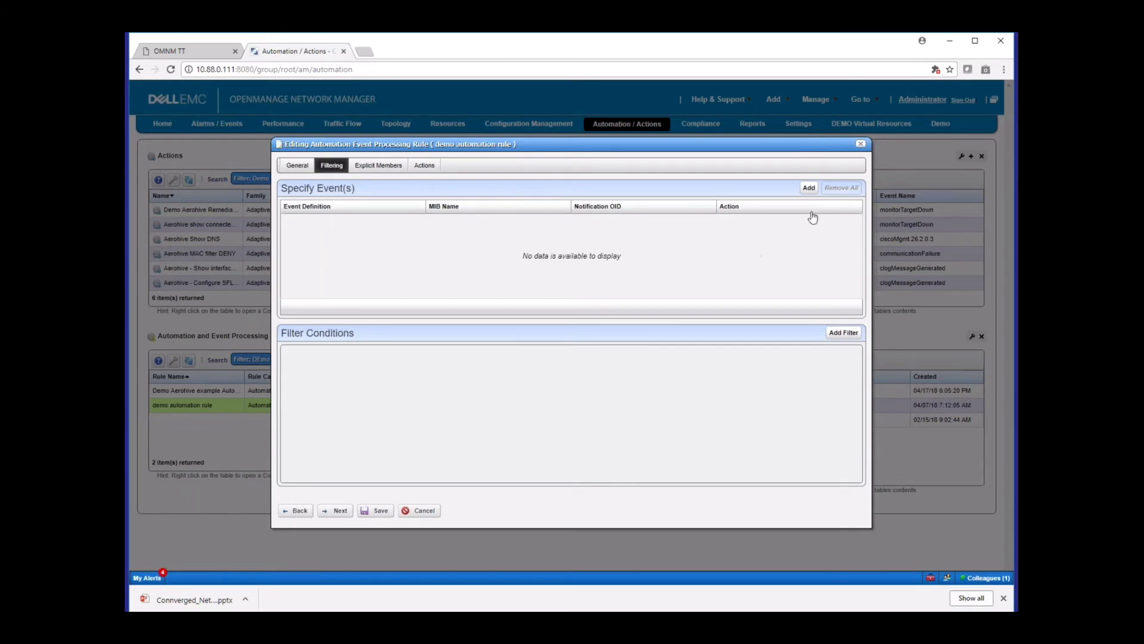
click(809, 188)
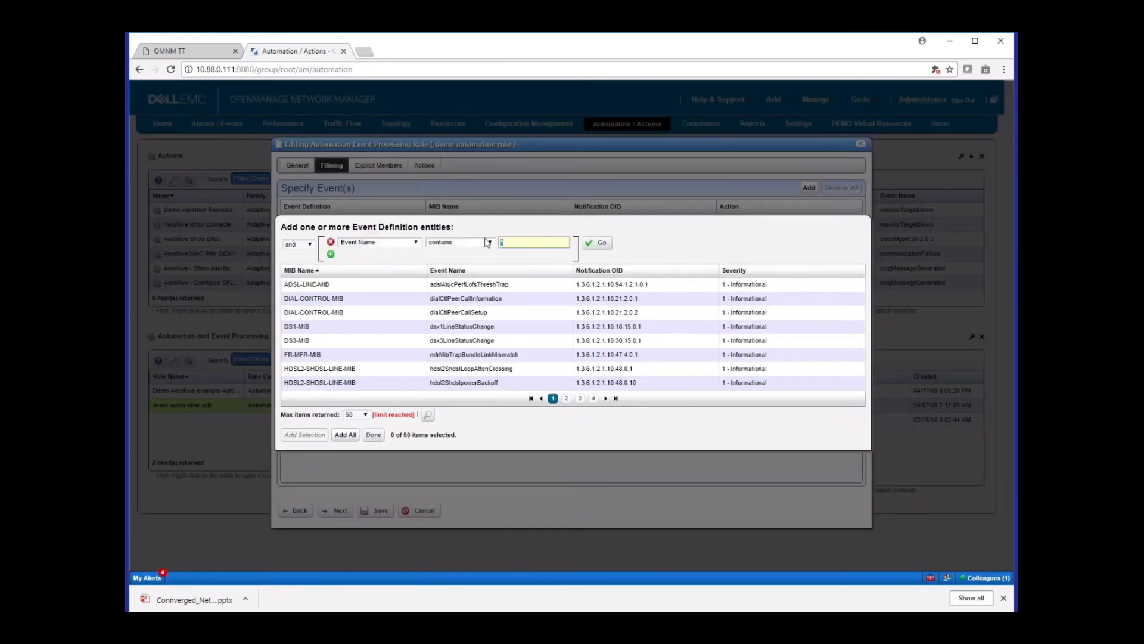
text(linkD)
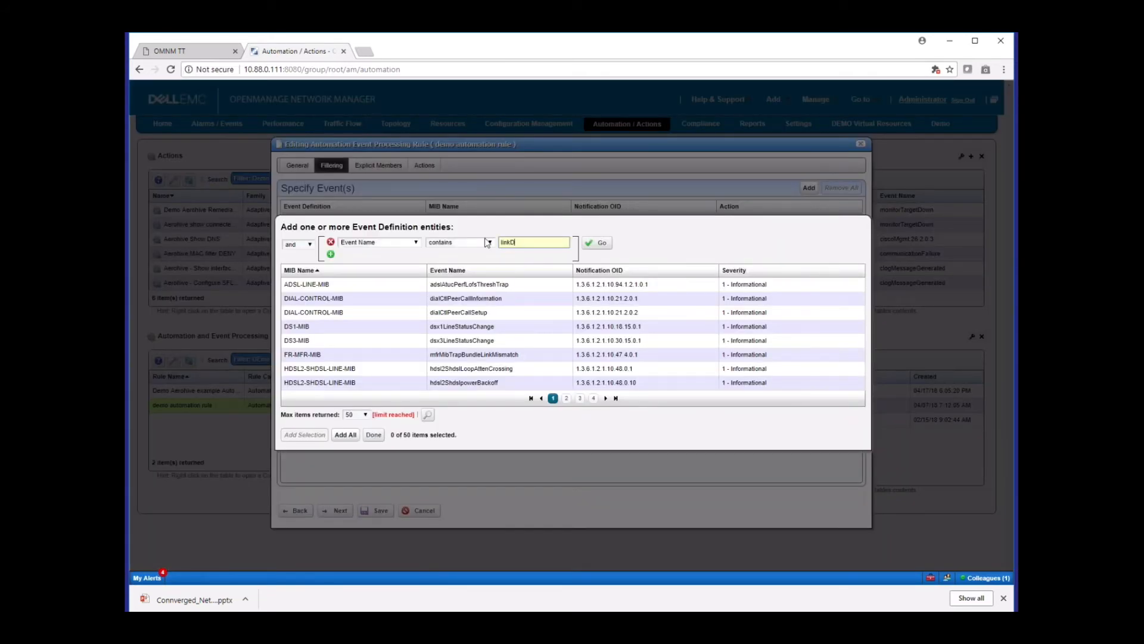
click(598, 243)
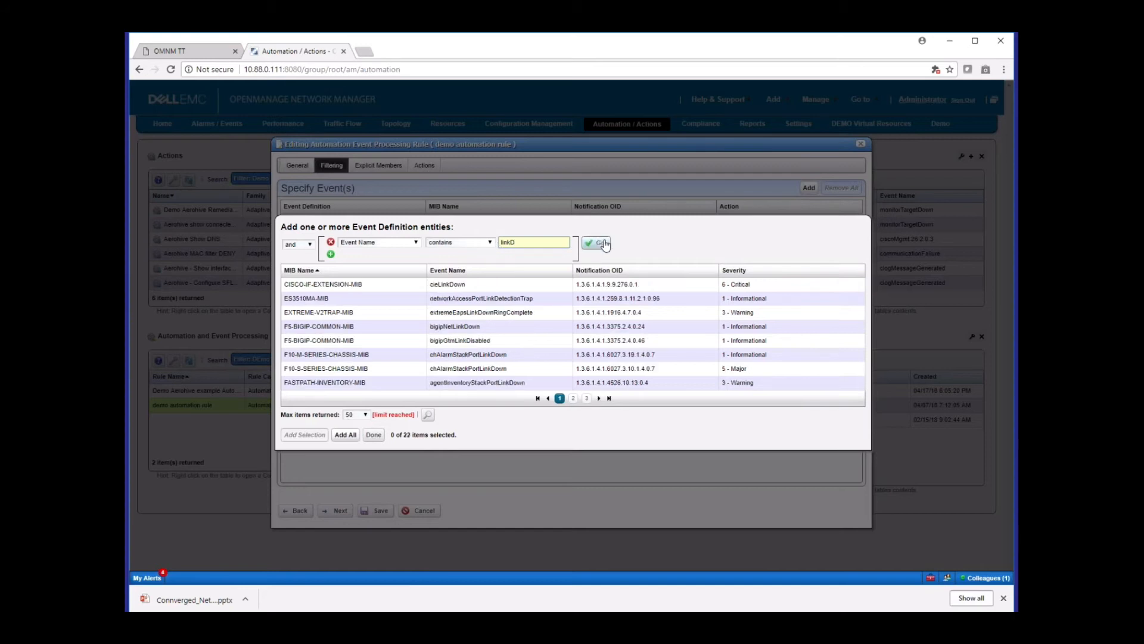
click(572, 398)
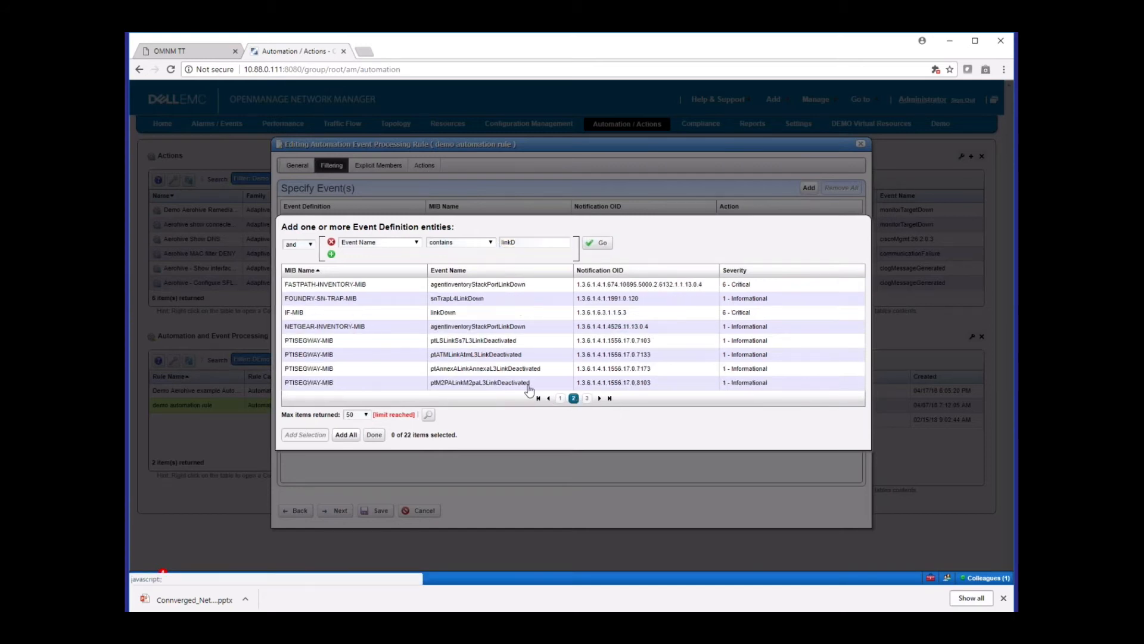
click(392, 314)
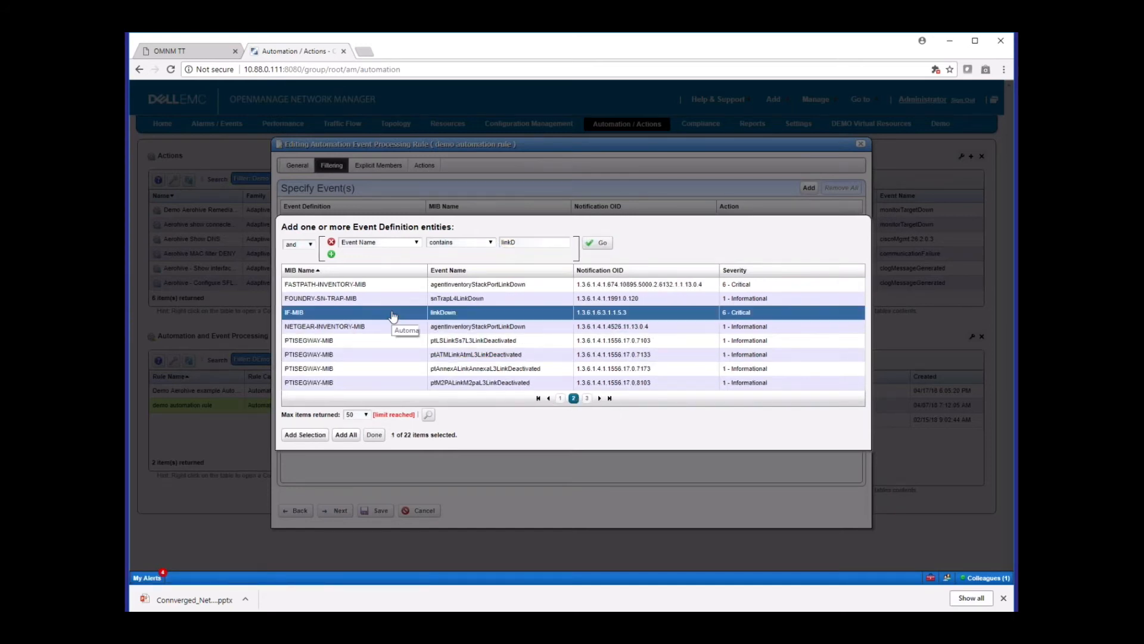
click(321, 436)
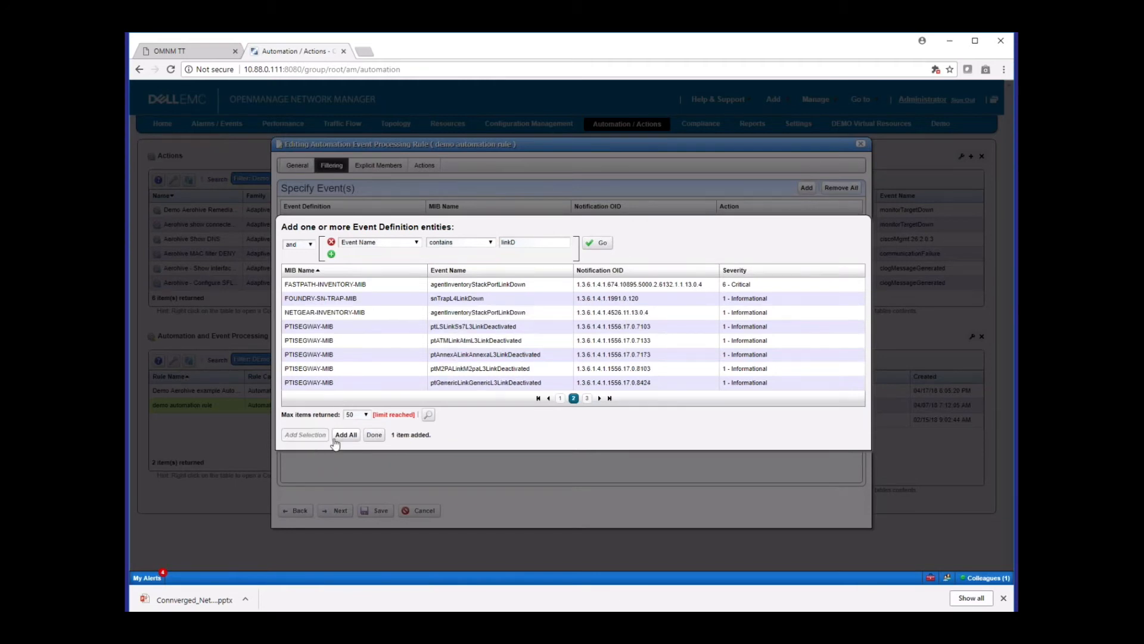
click(375, 436)
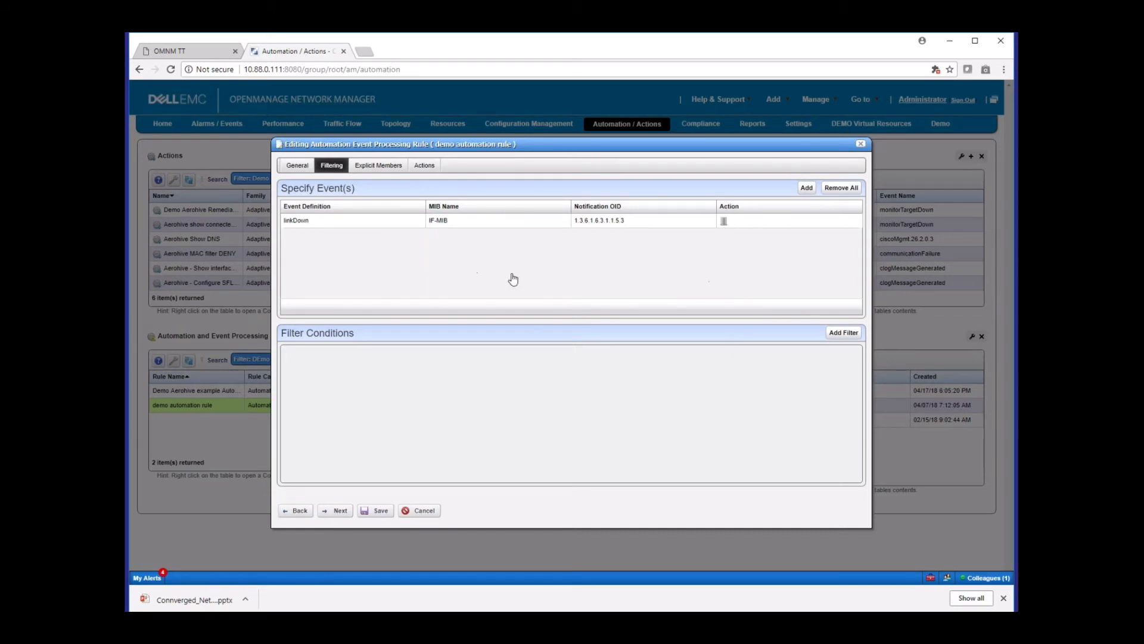
Add a filter to the rule with a Device IP condition and a second condition, trying Equipment and settling on Severity
click(838, 335)
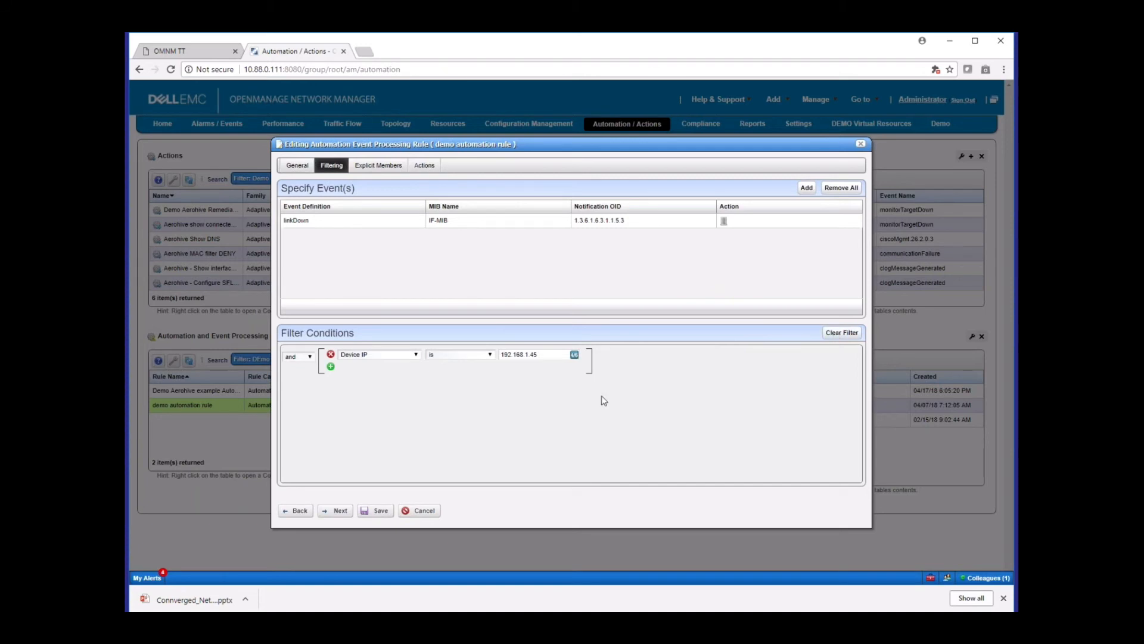
click(331, 366)
click(381, 367)
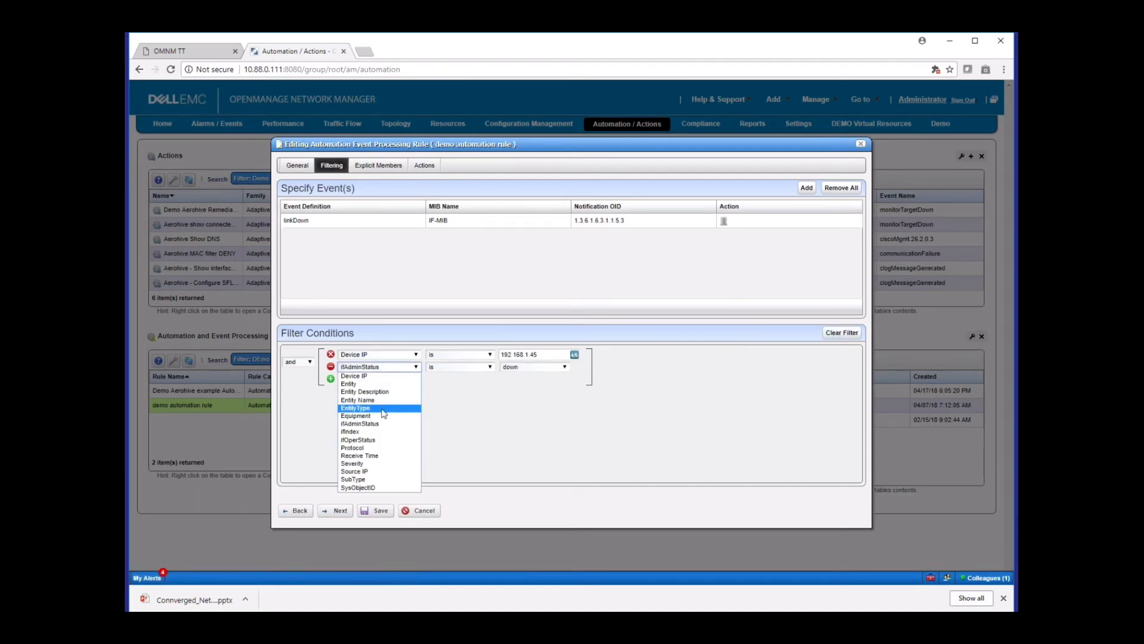
click(381, 417)
click(404, 369)
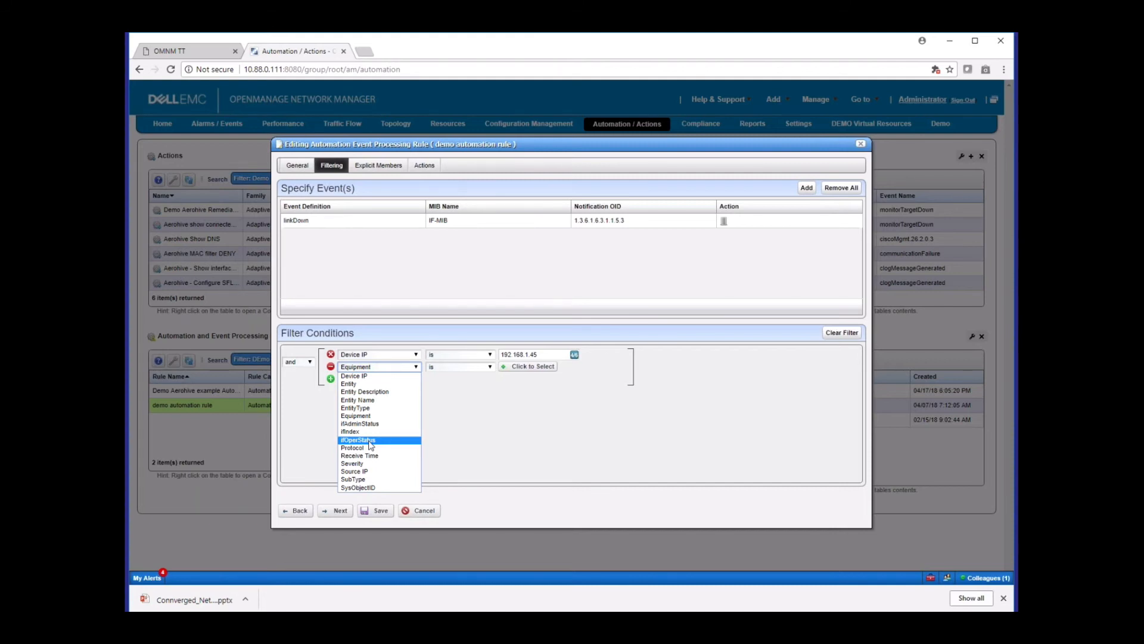
click(360, 464)
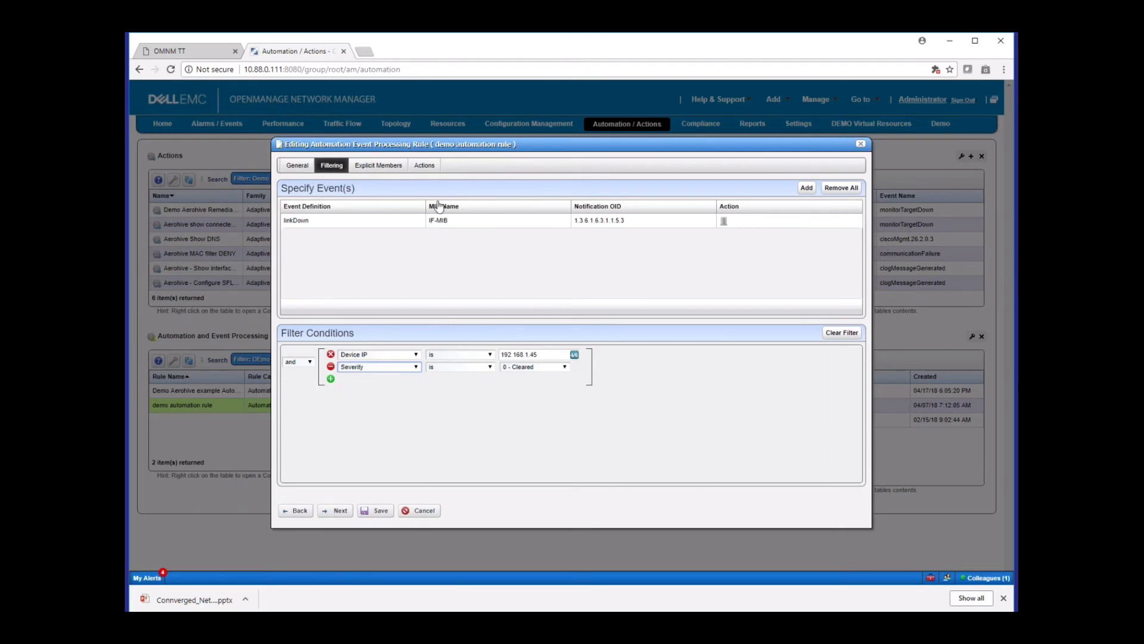
Review the rule's configured actions and the action entities available to add, and close the rule without saving
click(424, 165)
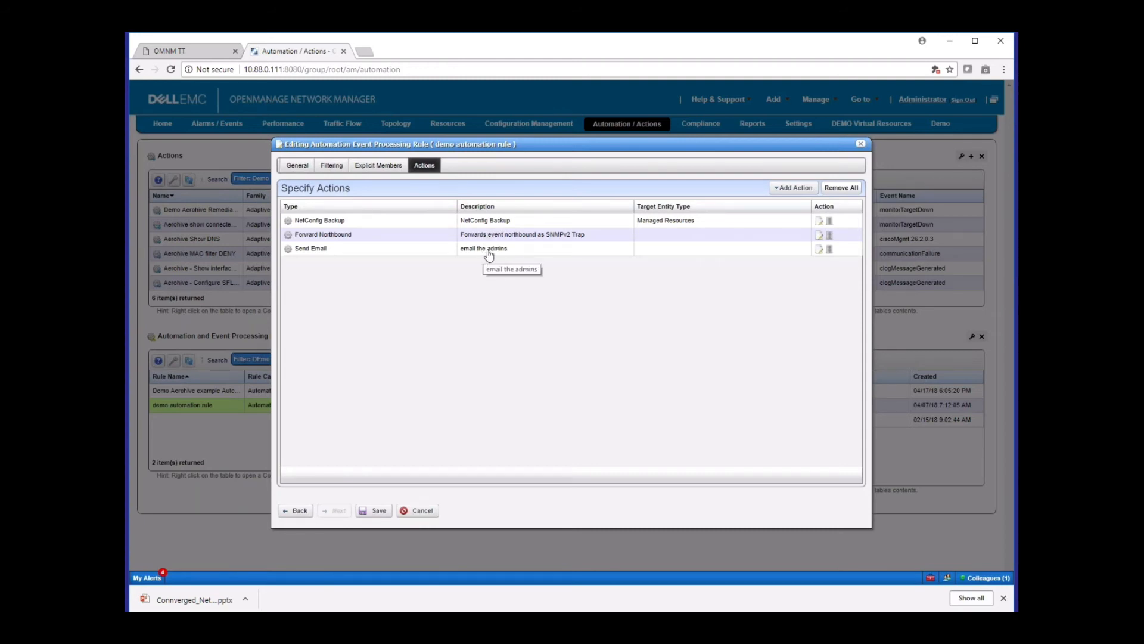
click(798, 187)
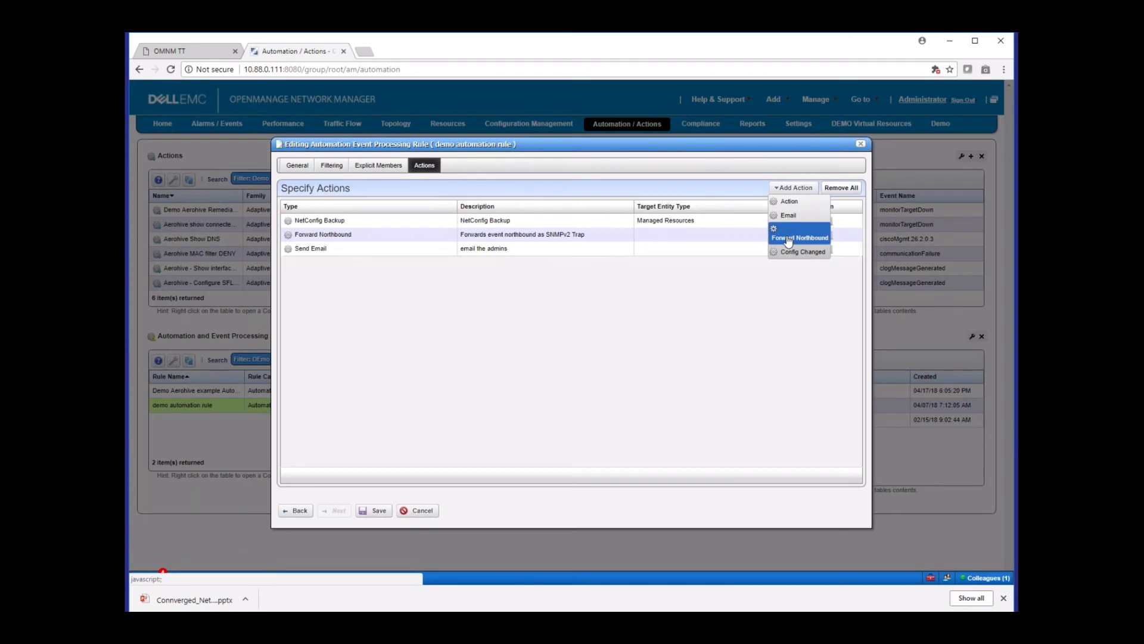
click(787, 202)
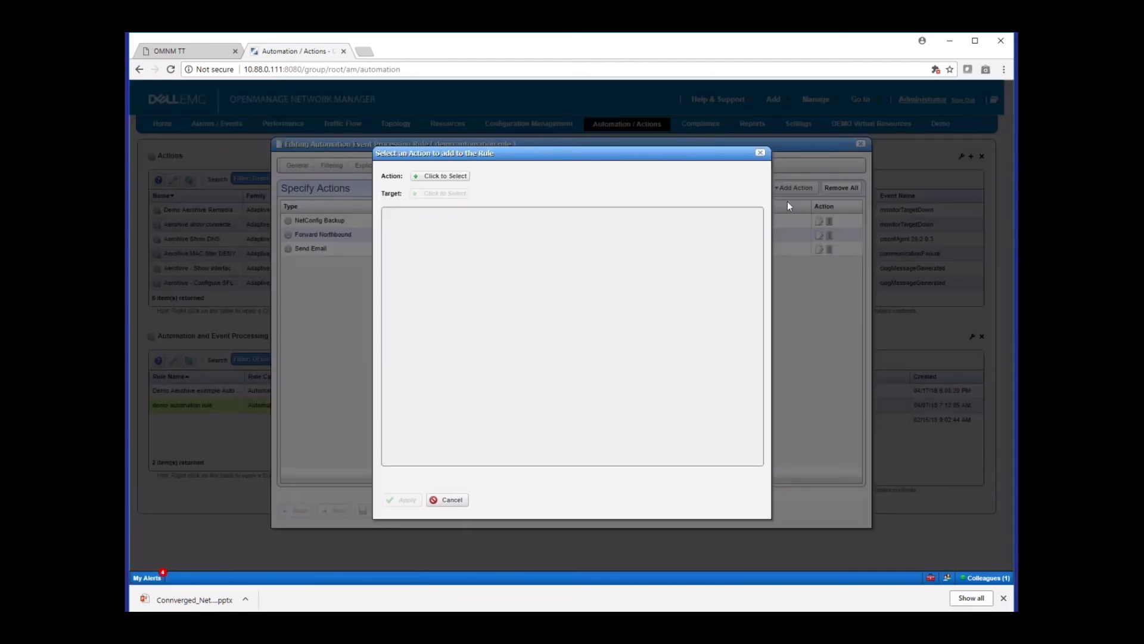
click(444, 176)
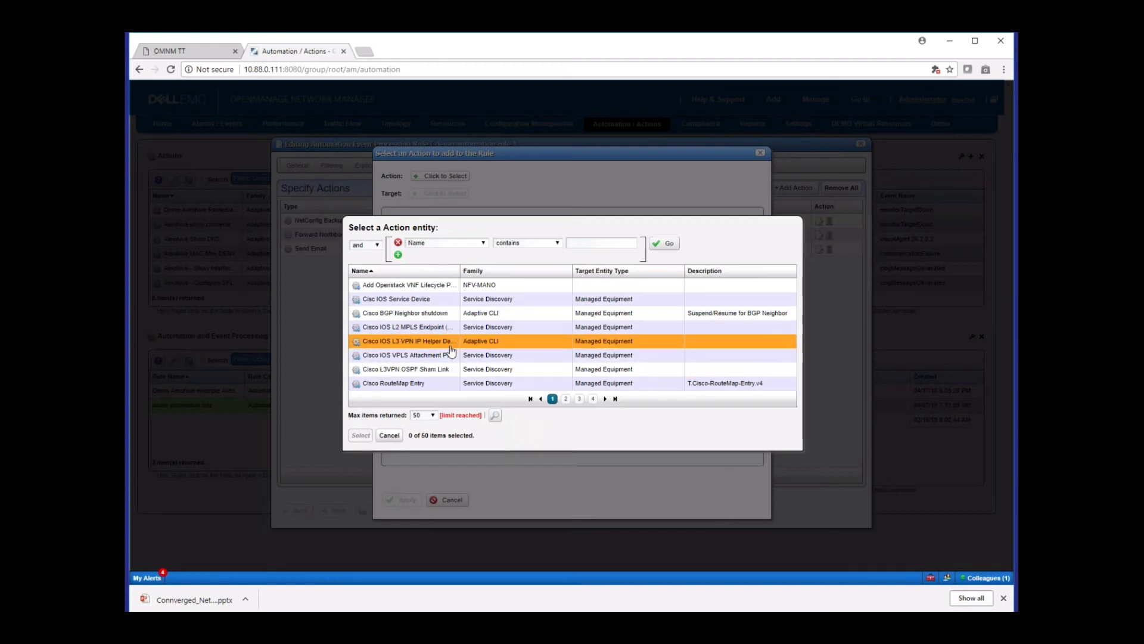
click(389, 436)
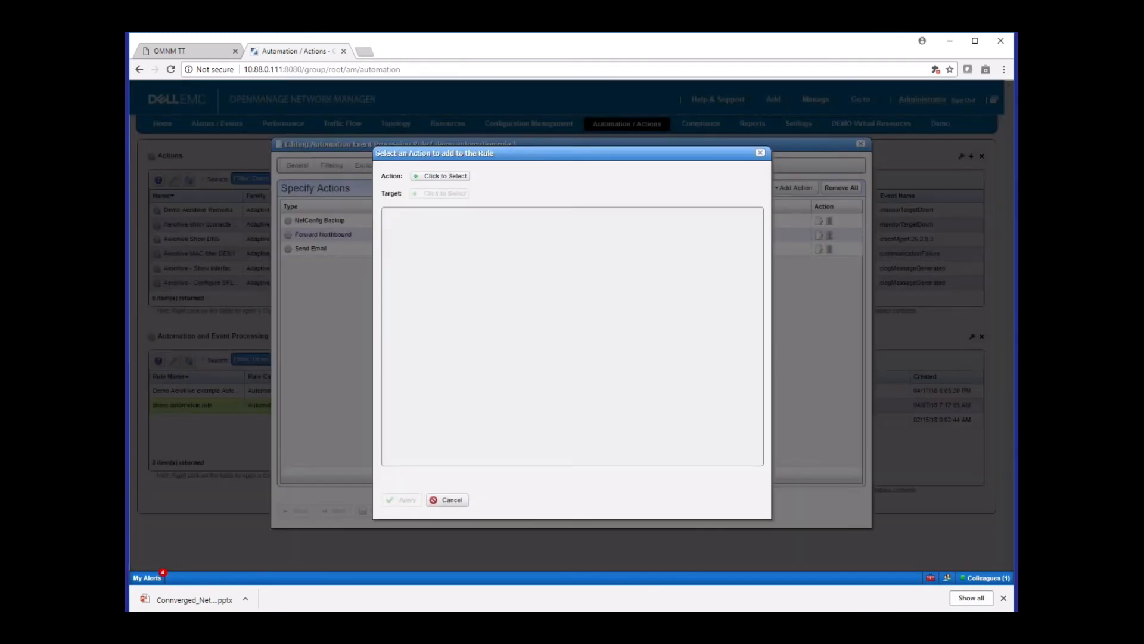
click(448, 499)
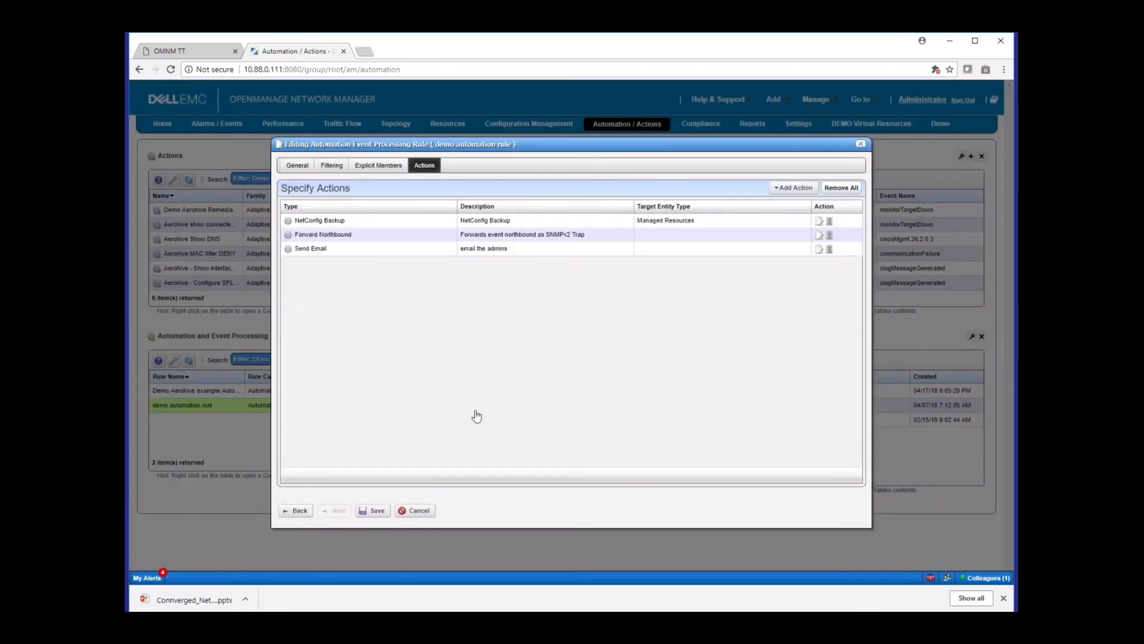
click(416, 510)
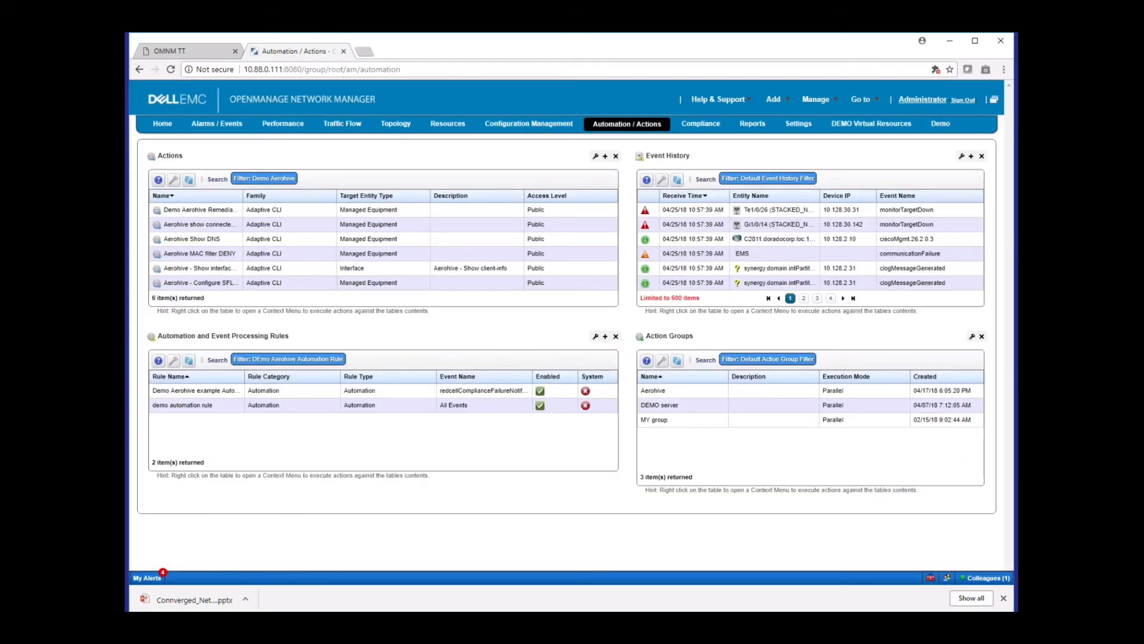
Enable the Default Change Determination schedule in Compliance Schedules on the Compliance page
click(700, 123)
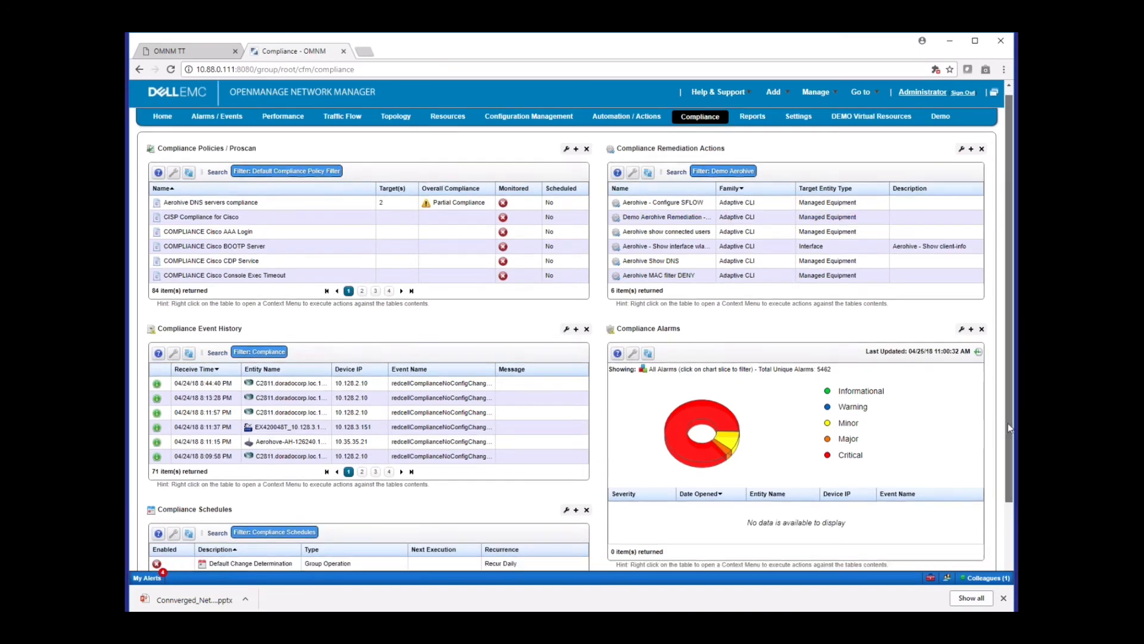
scroll(1007, 423, down, 2)
right_click(260, 475)
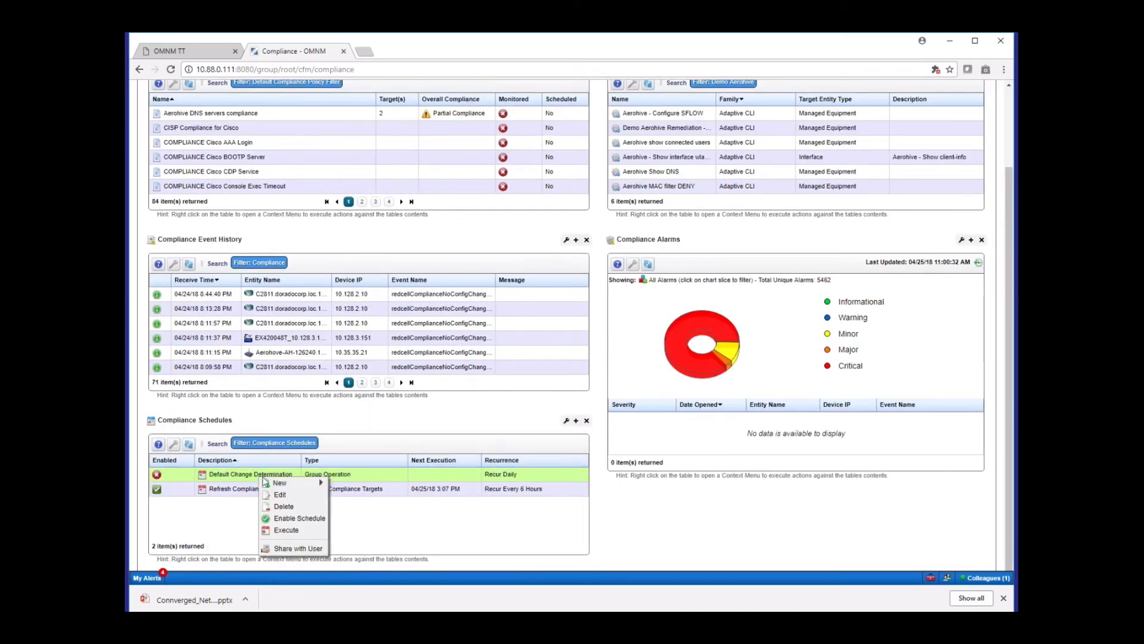
click(298, 520)
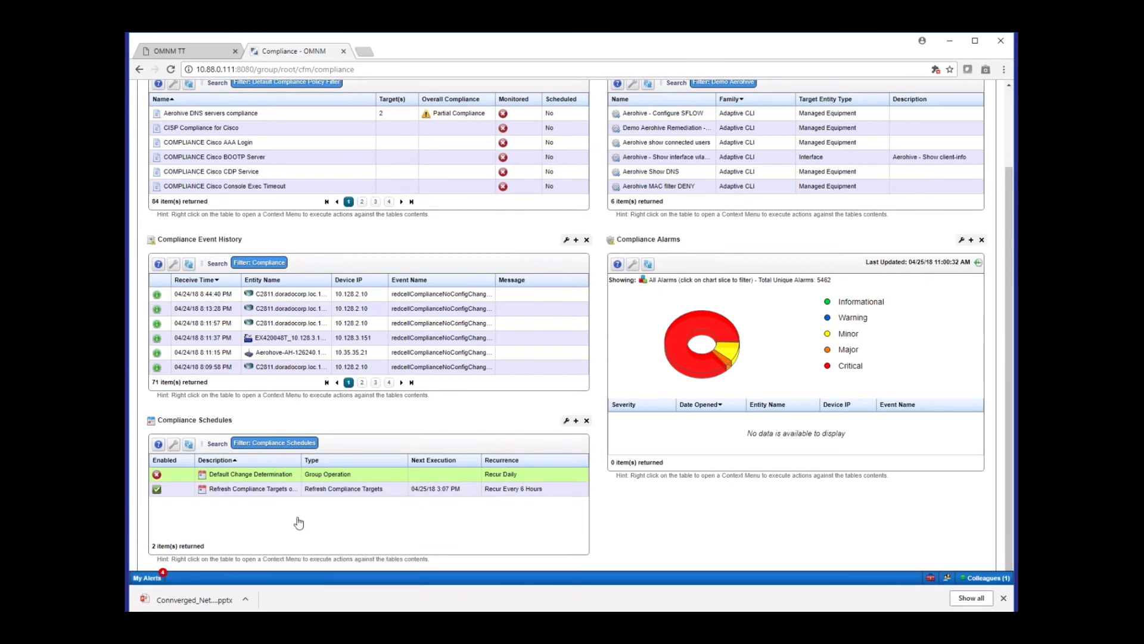
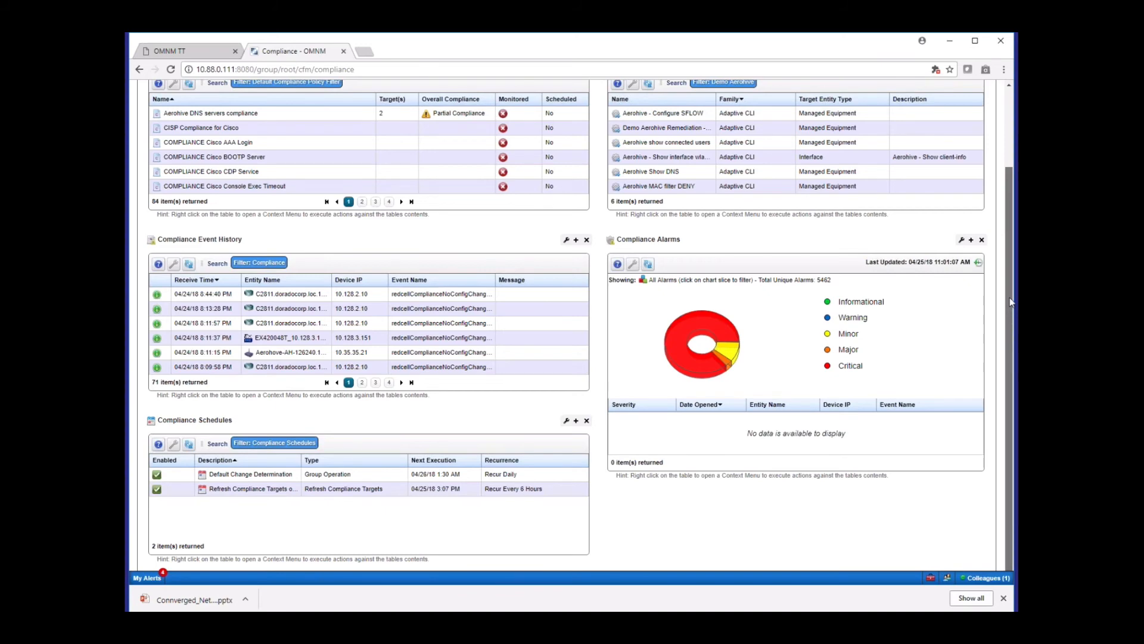
Open the Aerohive DNS servers compliance policy for editing to view its general properties and input source
scroll(1011, 302, up, 2)
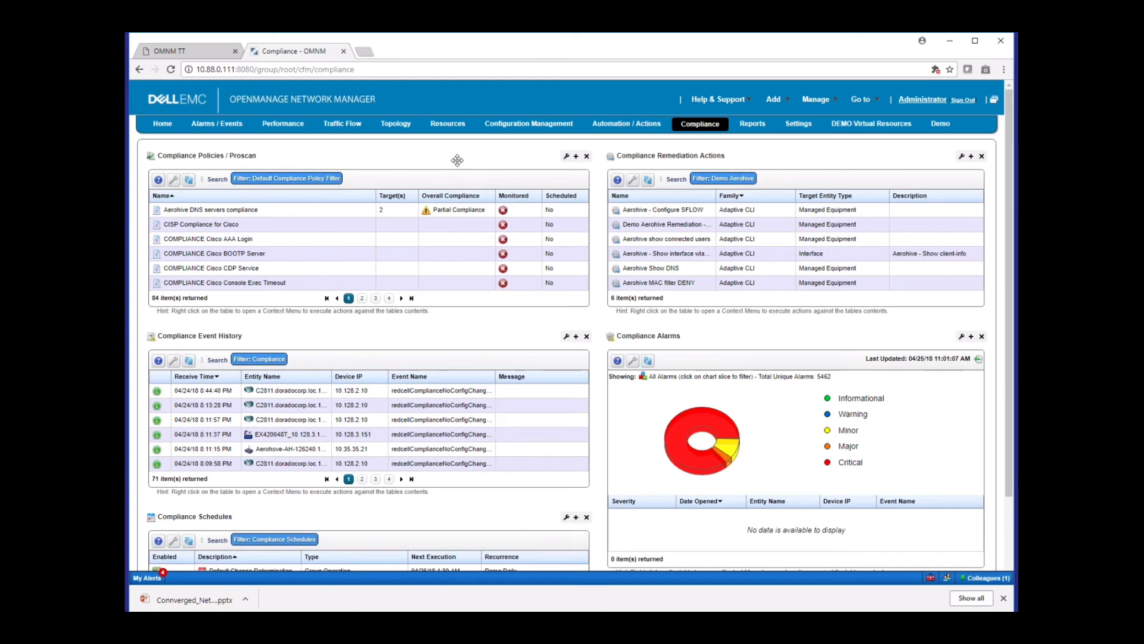
click(329, 213)
right_click(328, 214)
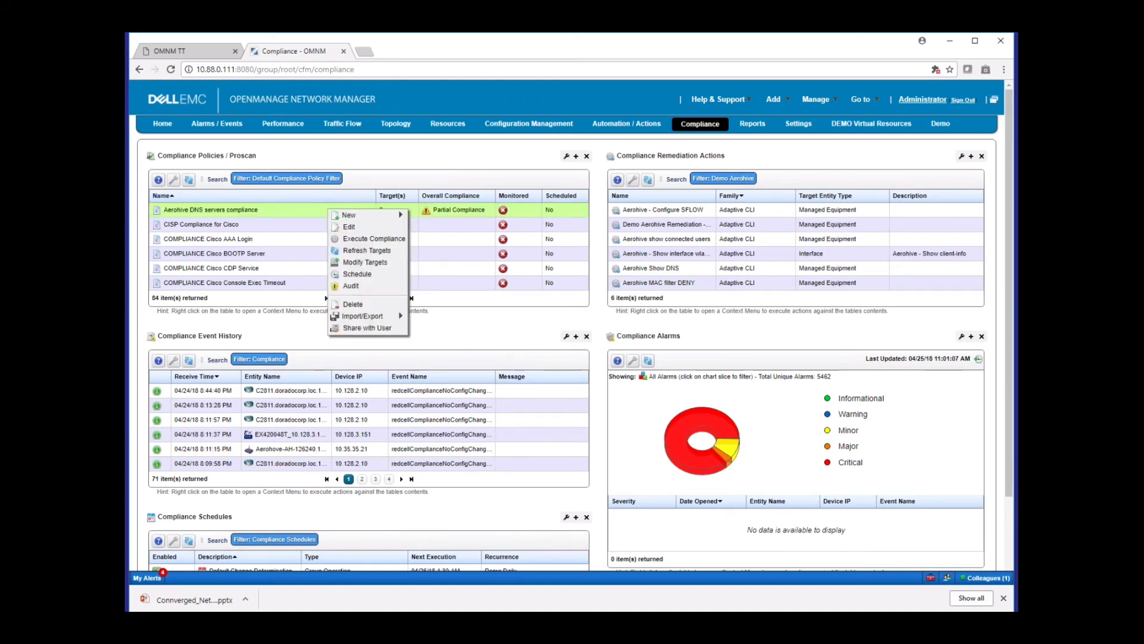
click(349, 214)
right_click(349, 214)
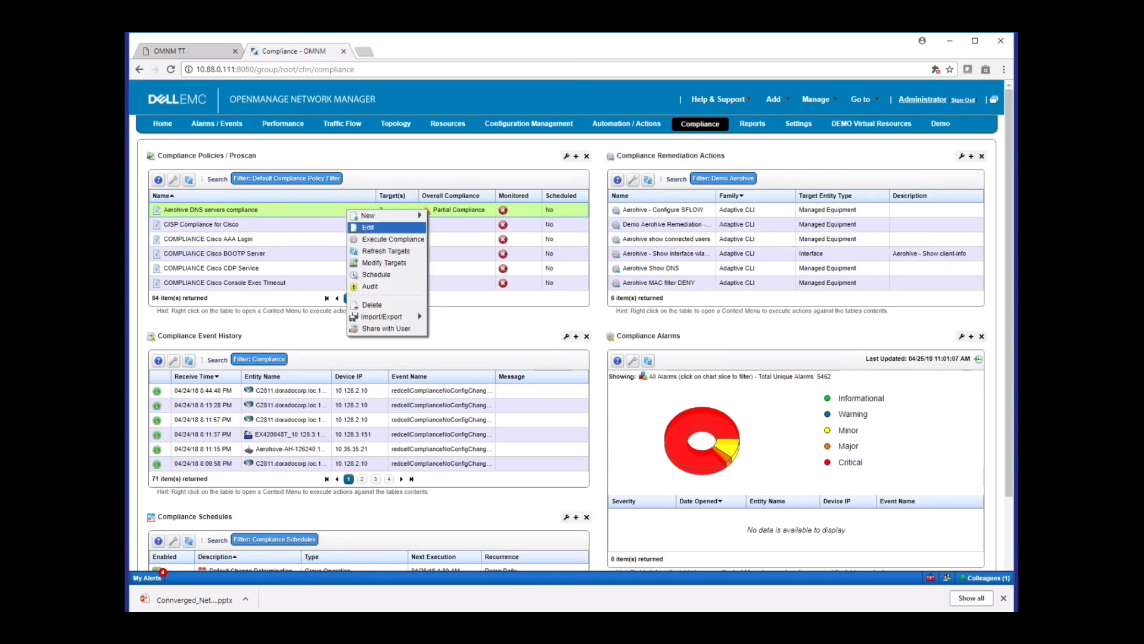
click(366, 227)
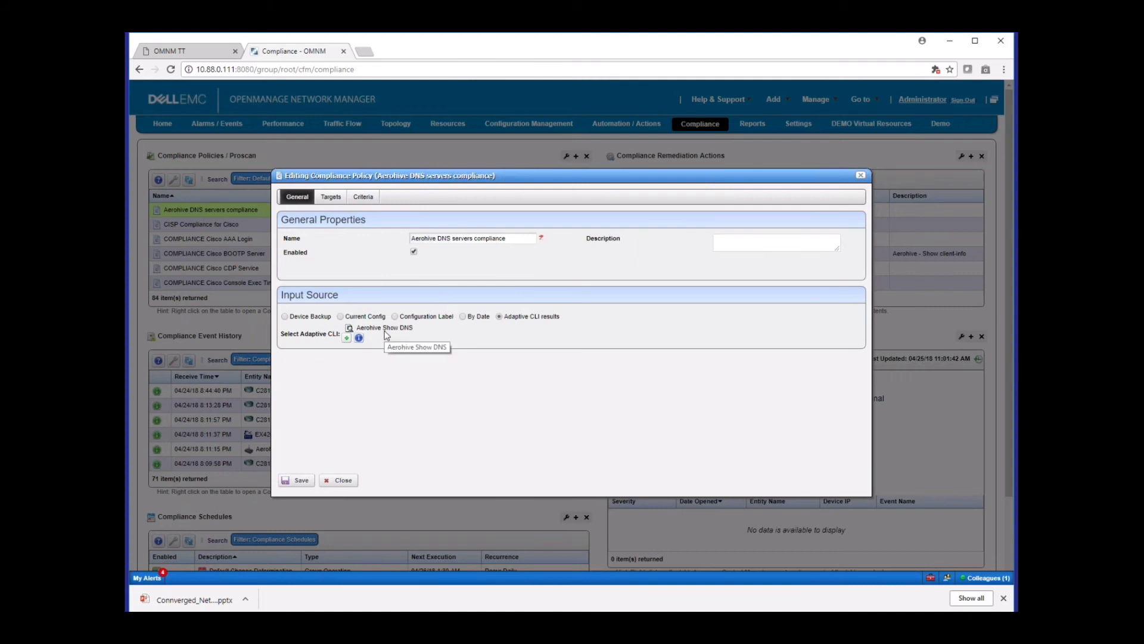
Examine the DNS server lines in the policy's contains criterion and the available match types, and leave the criterion without applying changes
click(363, 197)
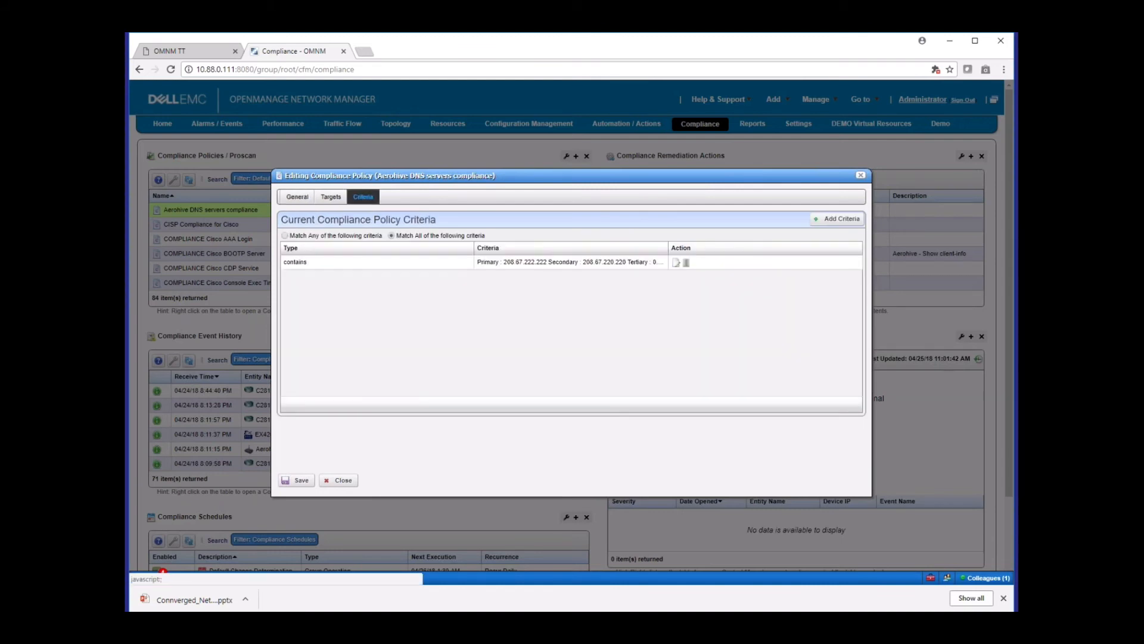
click(677, 264)
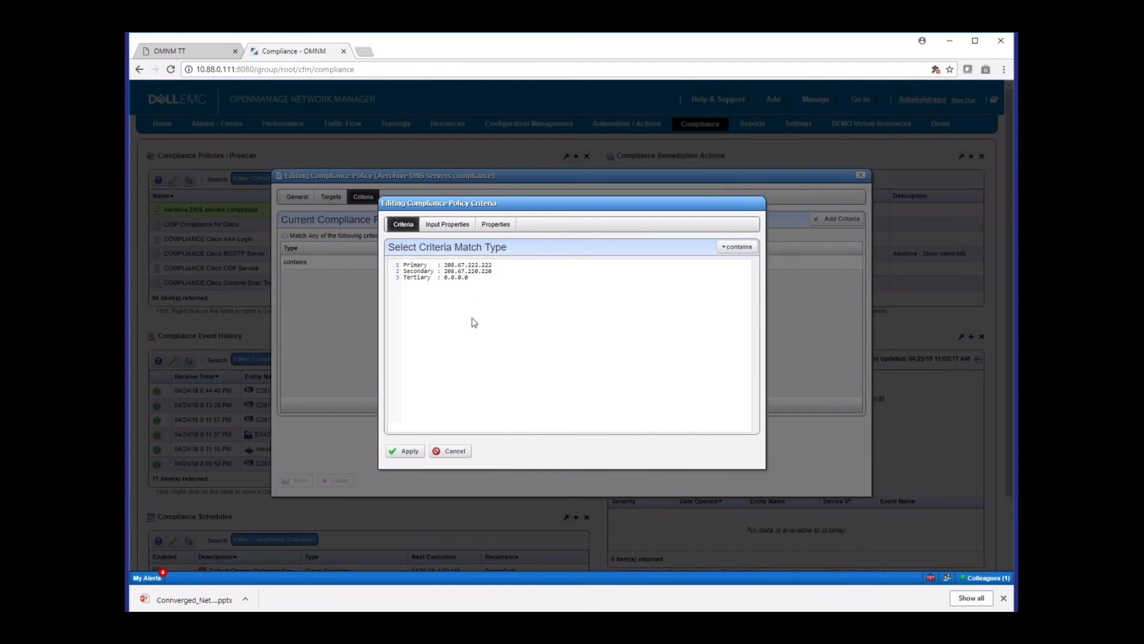
drag(475, 284, 401, 270)
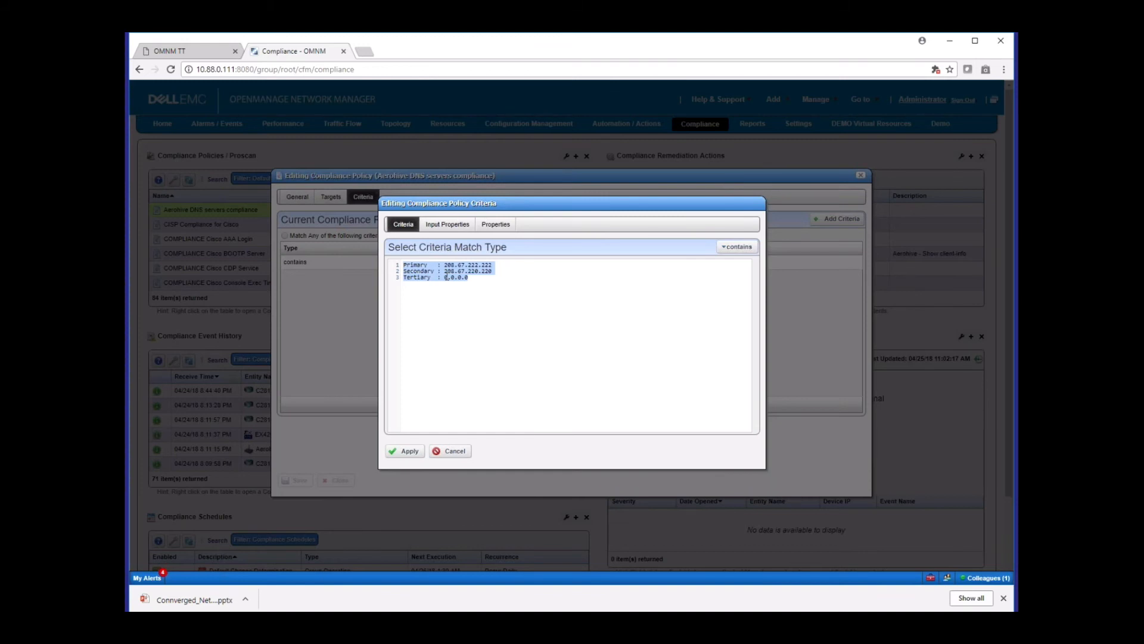
drag(440, 264, 511, 271)
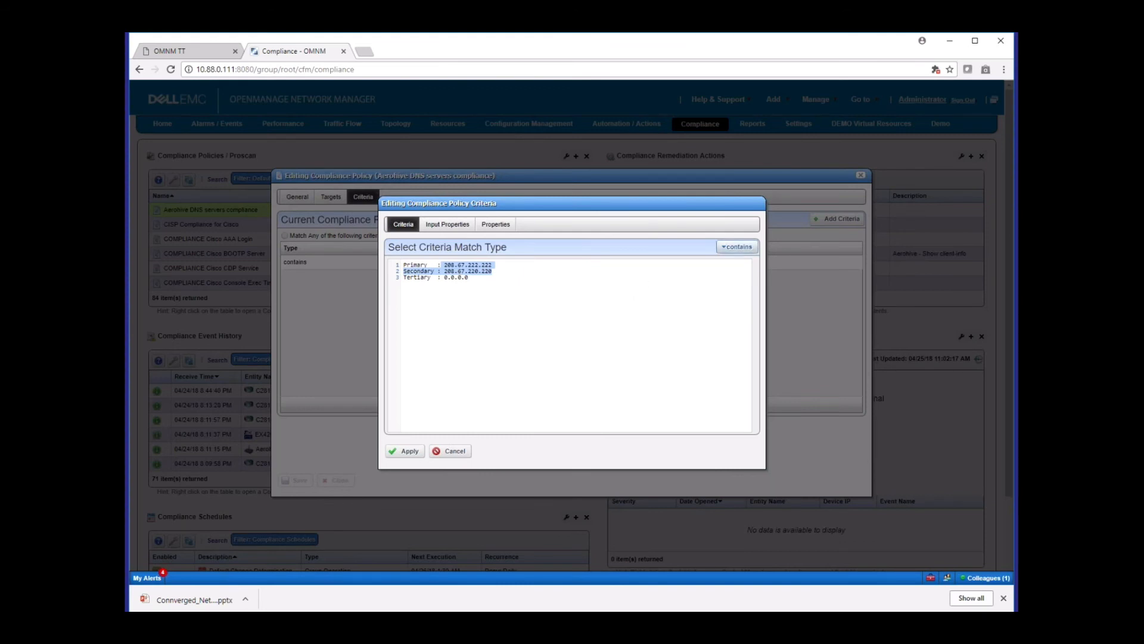
click(726, 249)
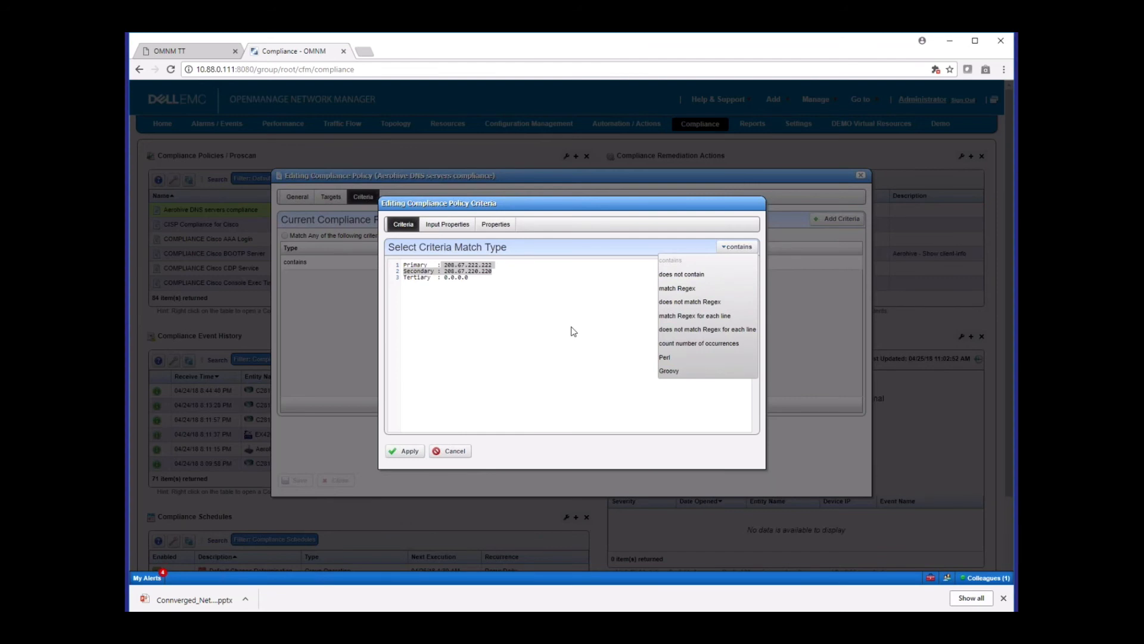
click(459, 455)
click(461, 455)
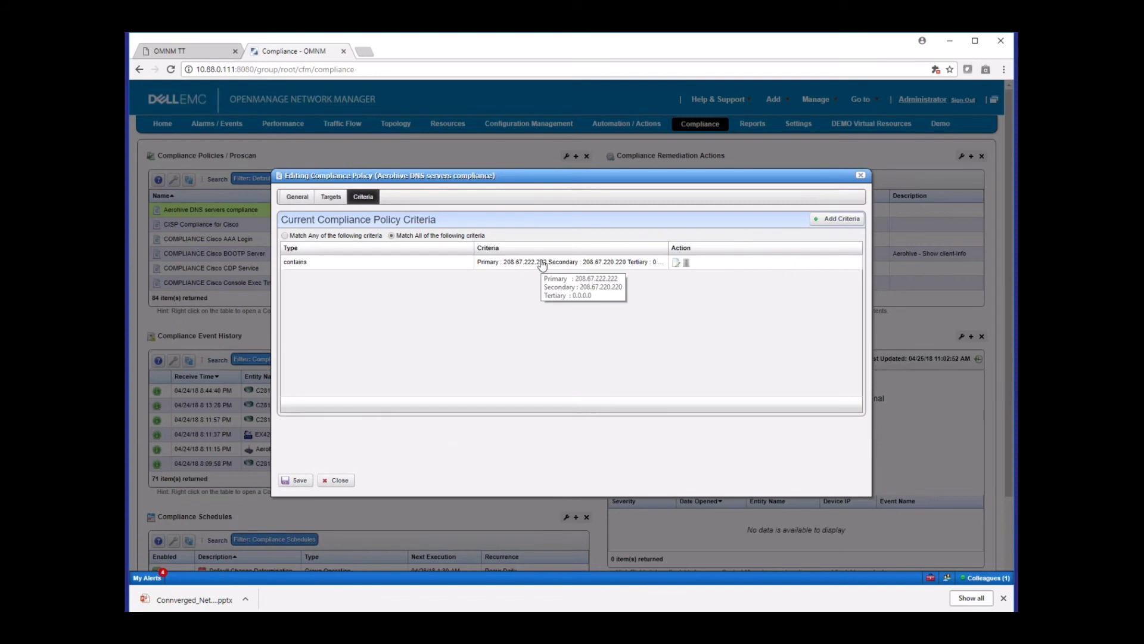
Recheck the DNS criterion of the compliance policy and close the policy without saving
click(676, 263)
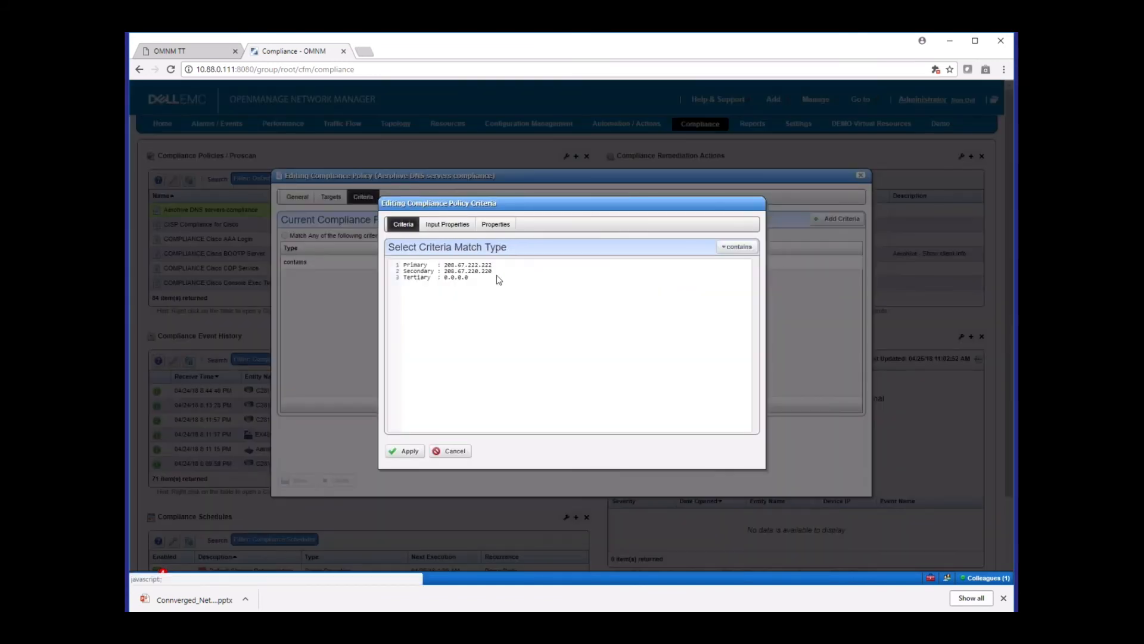
click(451, 451)
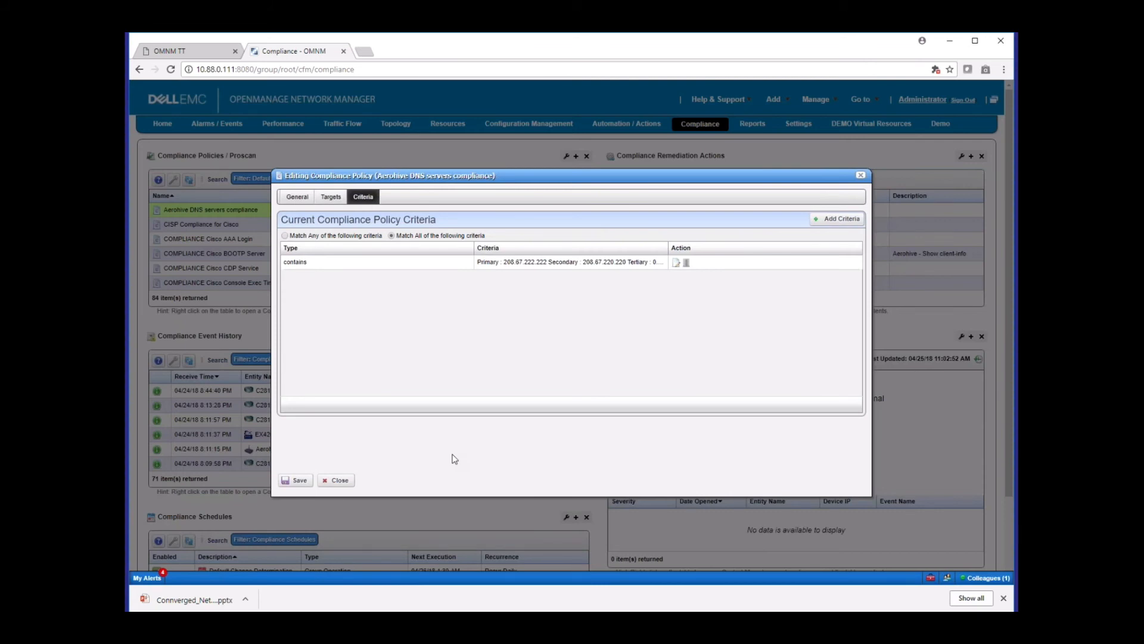
click(337, 481)
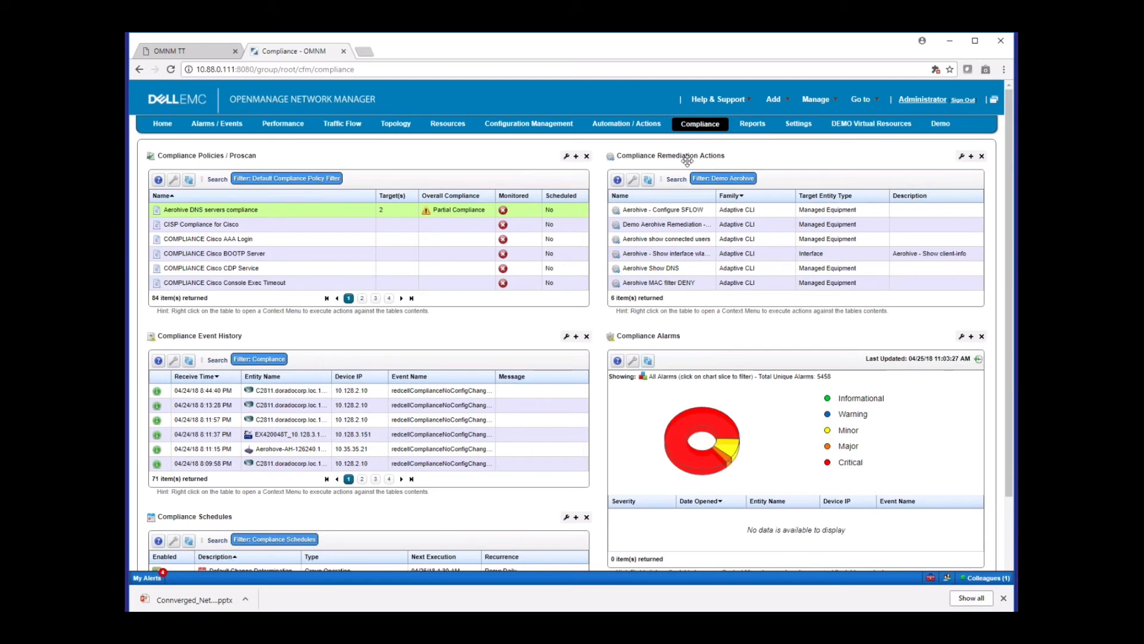
Review the DNS commands in Script 1 of the Demo Aerohive Remediation - Set STD Aerohive DNS action, and close the action without saving
click(329, 214)
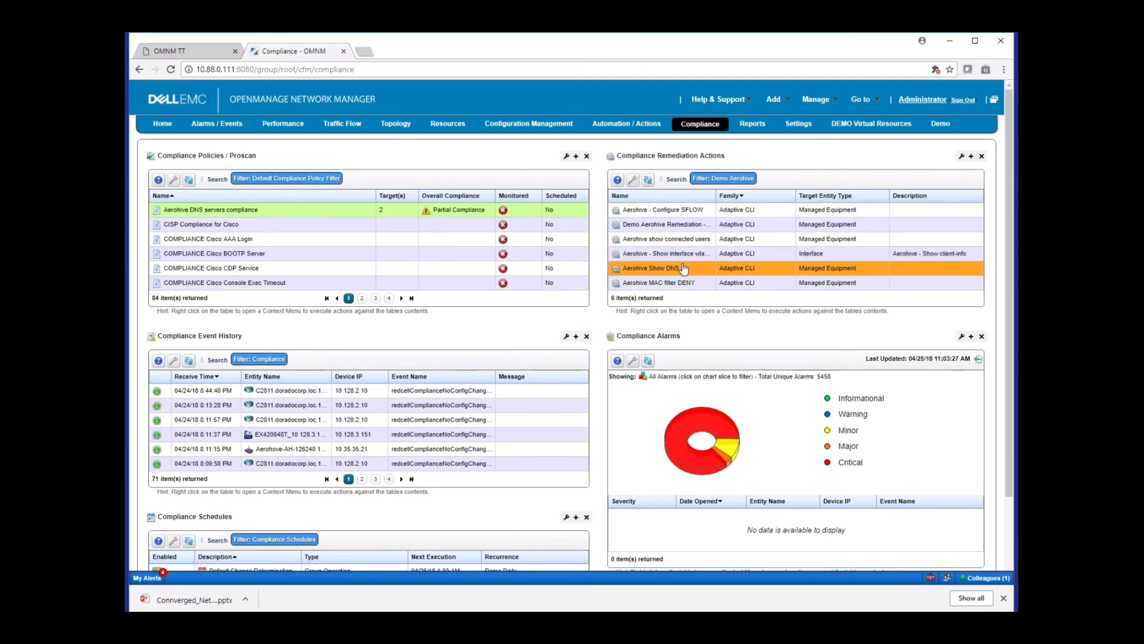
right_click(702, 229)
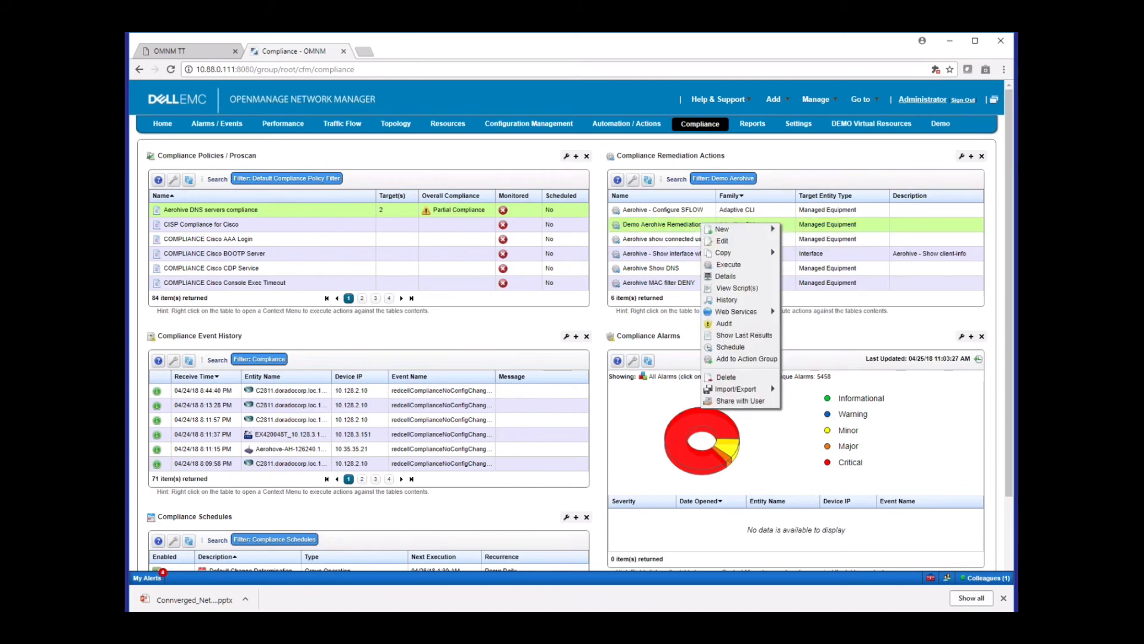
click(723, 242)
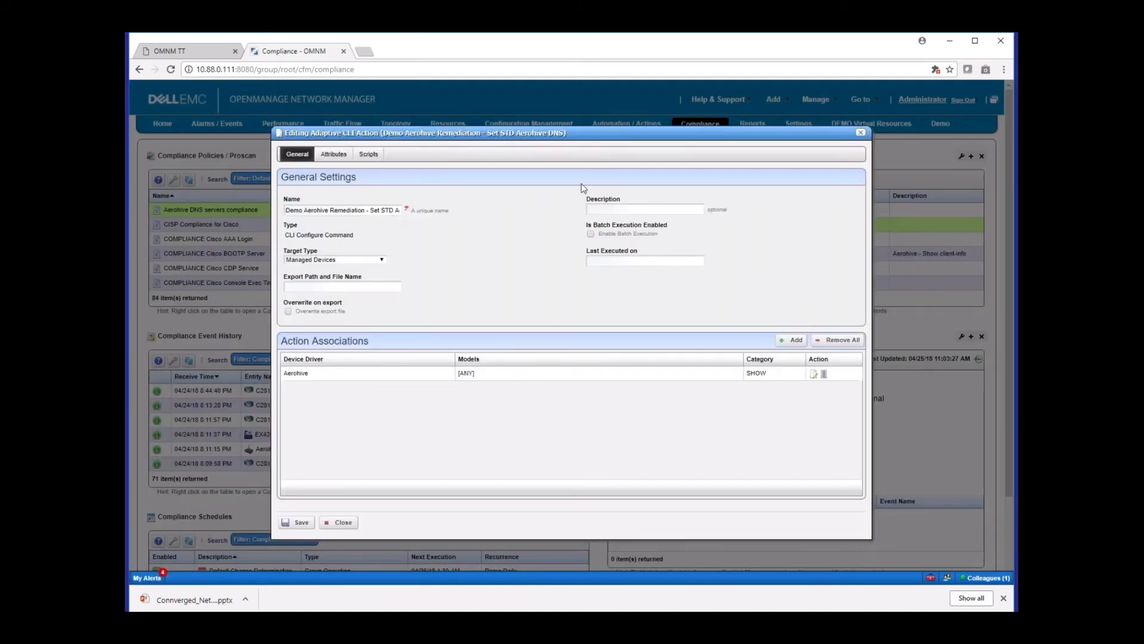
click(369, 157)
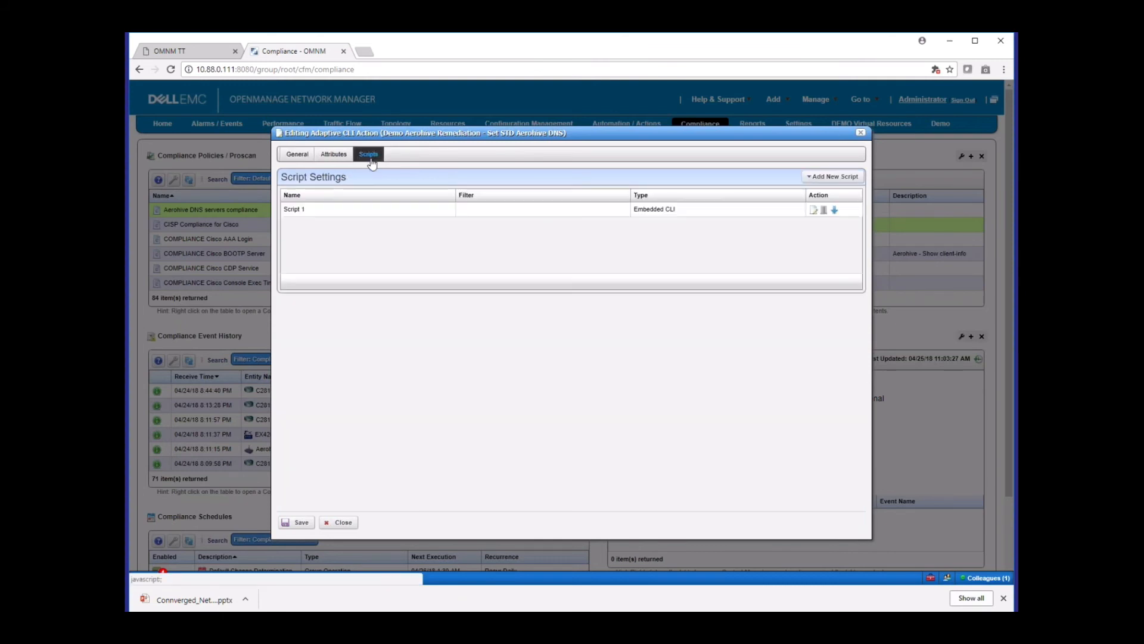
click(813, 210)
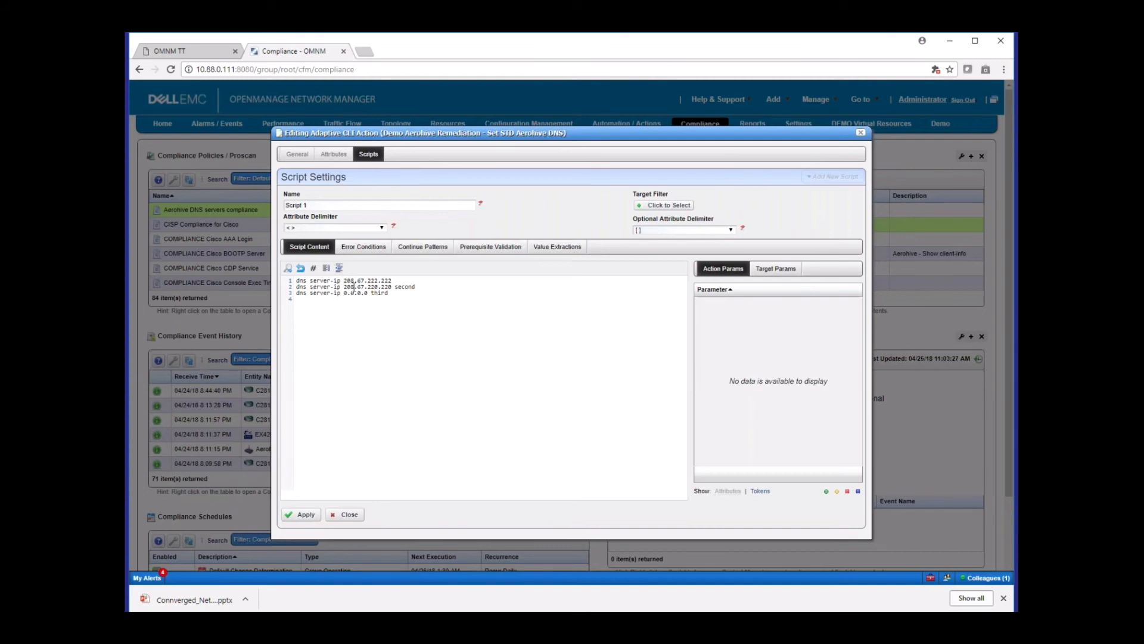
drag(345, 288, 296, 280)
click(389, 305)
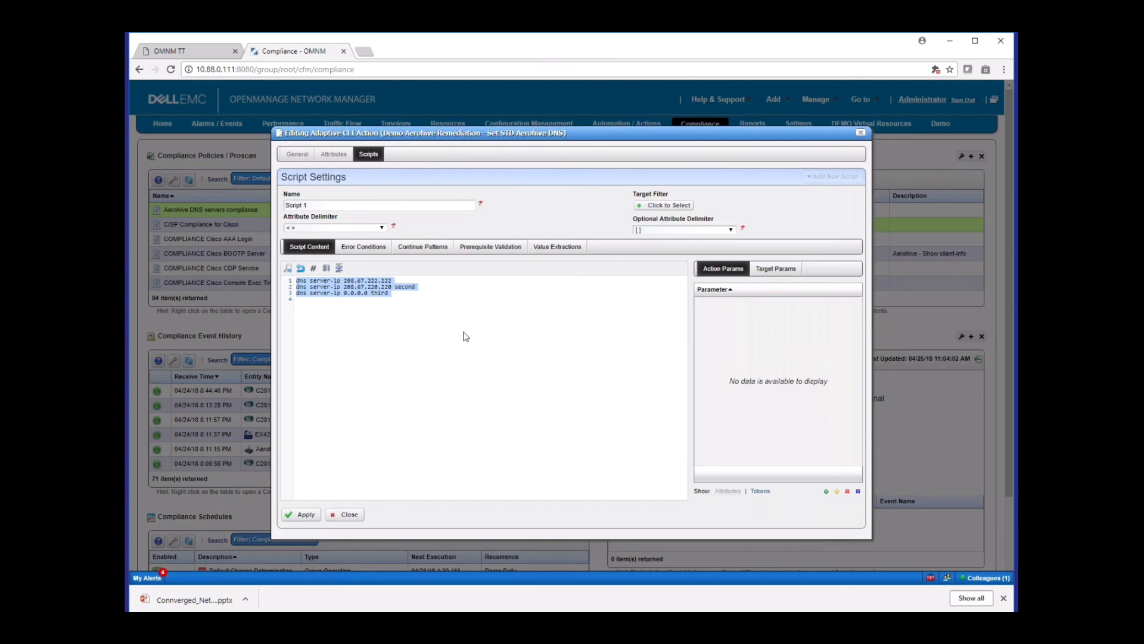
click(350, 513)
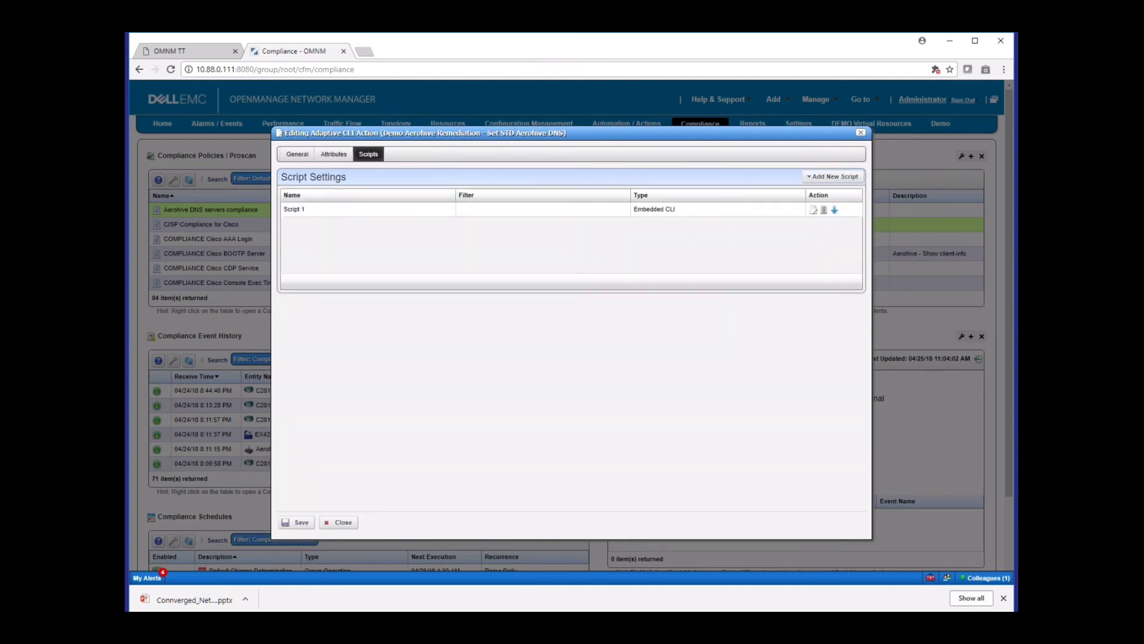
click(344, 522)
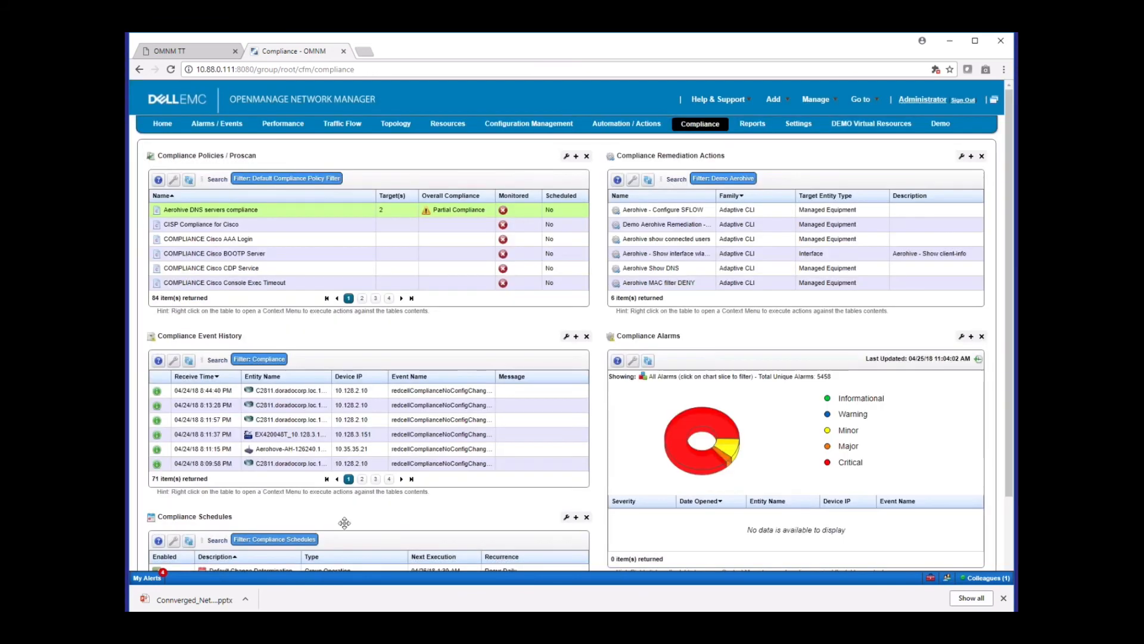
Review the event filtering and configured actions of the Demo Aerohive example Automation Rule in Automation / Actions, and cancel out of it
click(317, 212)
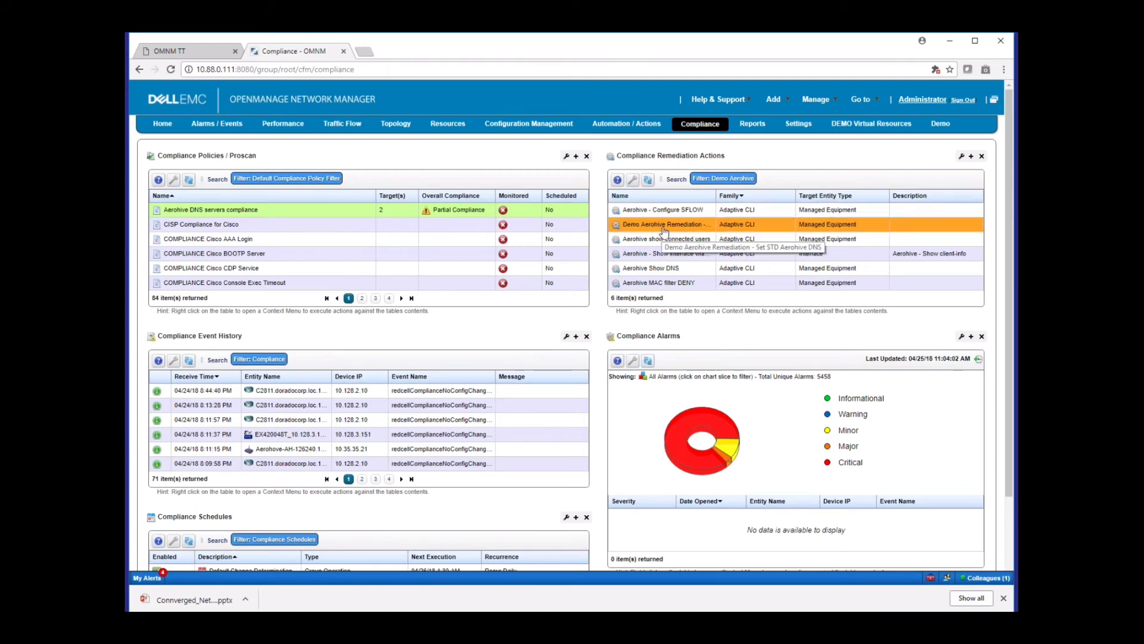
click(625, 124)
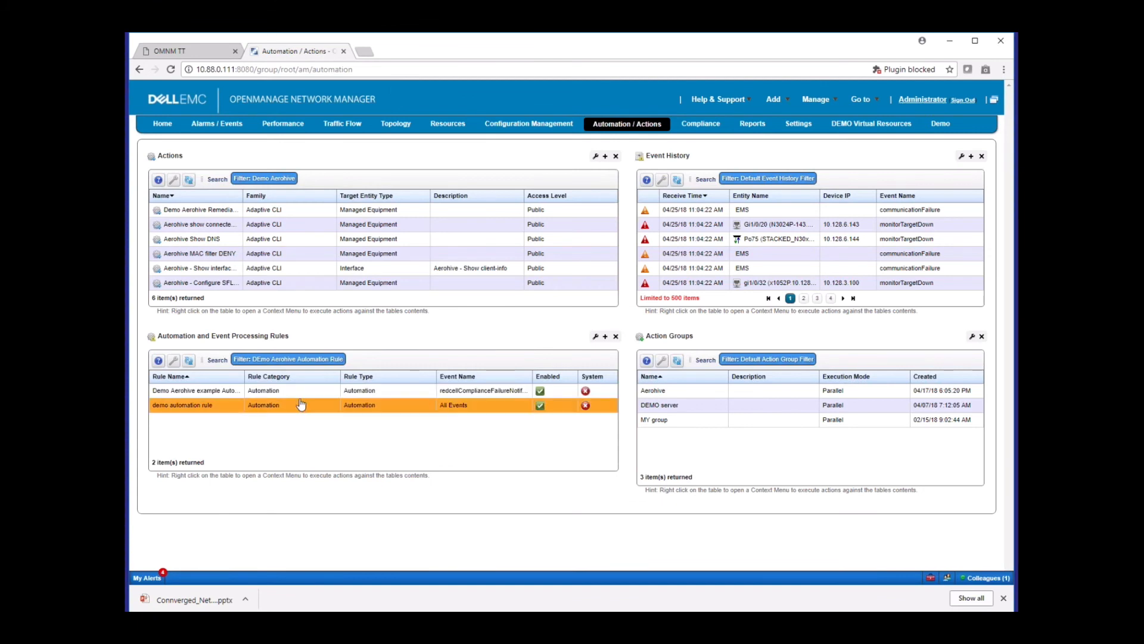
right_click(264, 392)
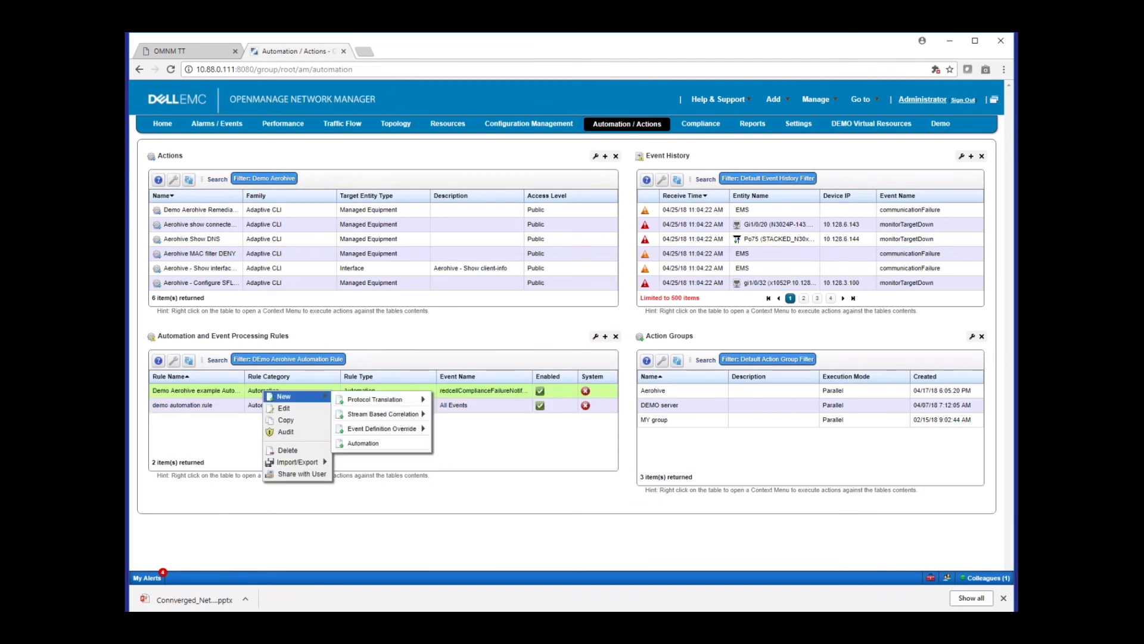
click(284, 408)
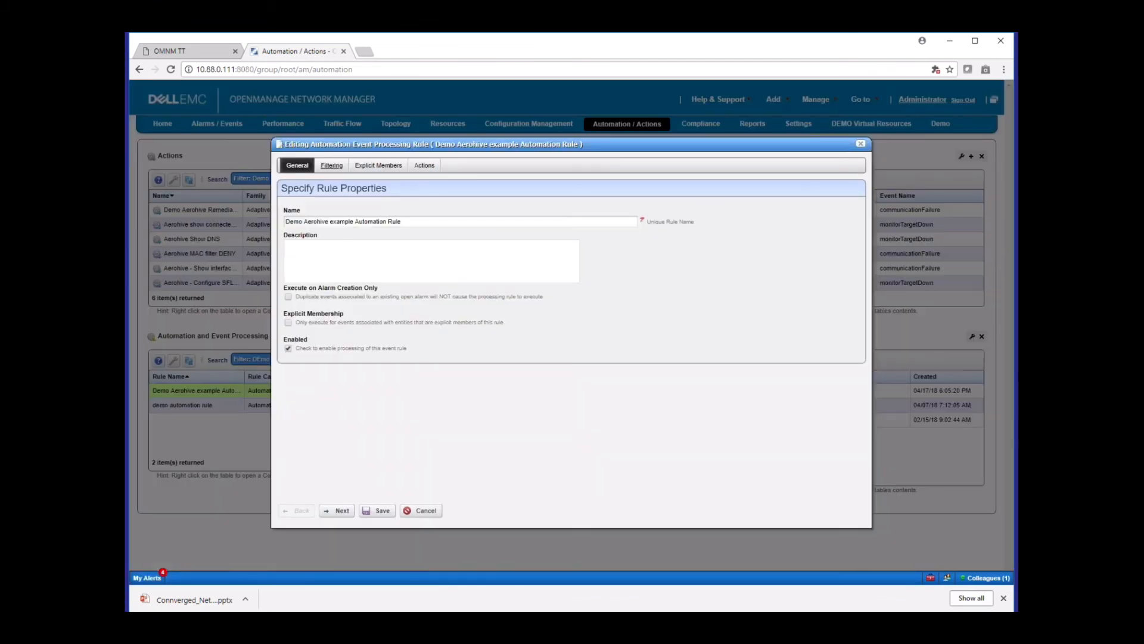
click(332, 166)
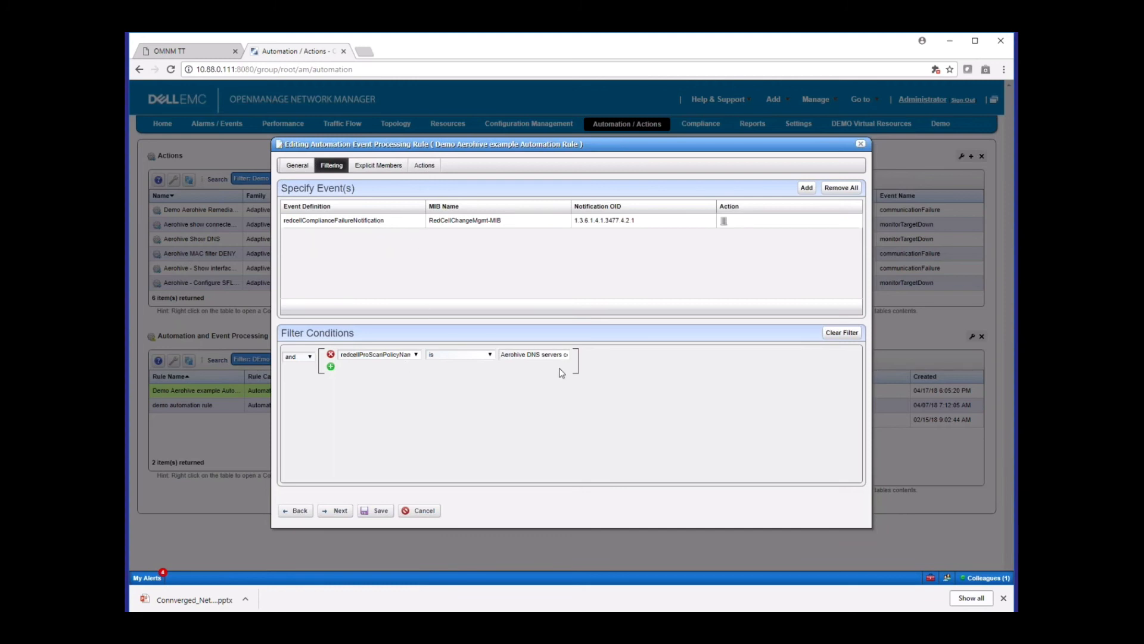
drag(541, 354, 569, 355)
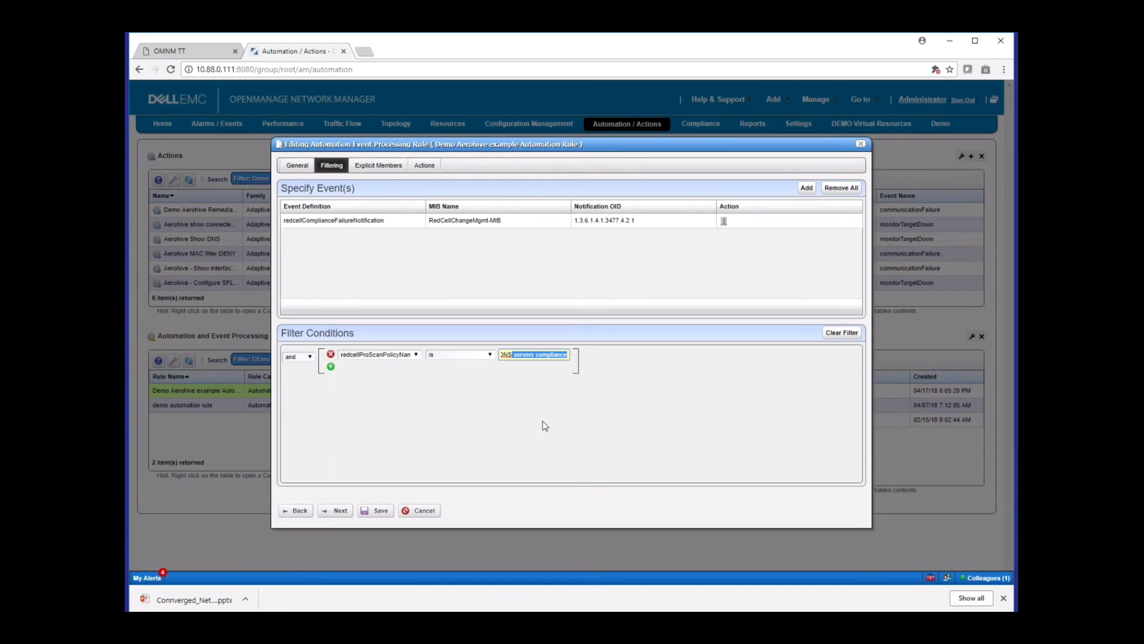
click(424, 166)
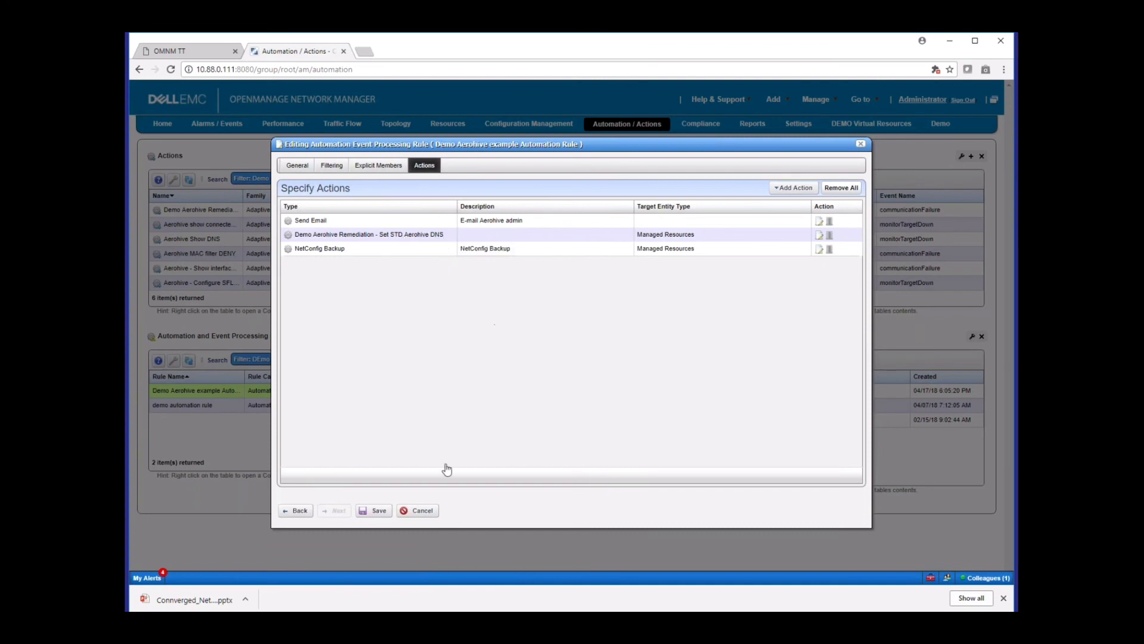
click(421, 511)
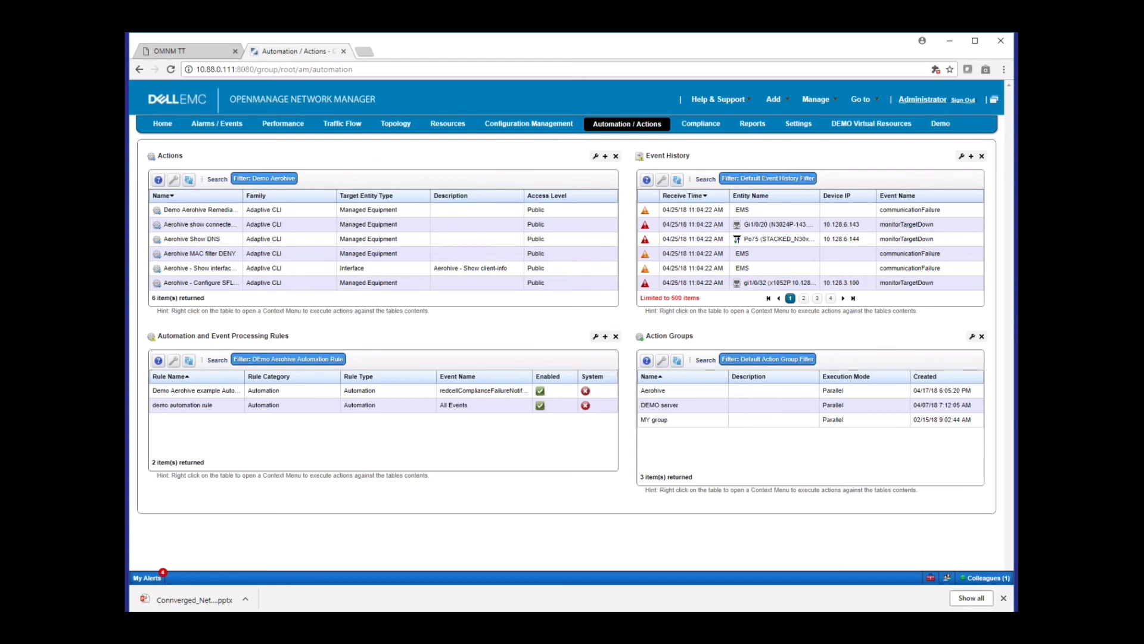
Review the Traffic Flow charts from exporters, senders and endpoints down to conversations, protocols and autonomous systems, and return to the exporters
click(346, 125)
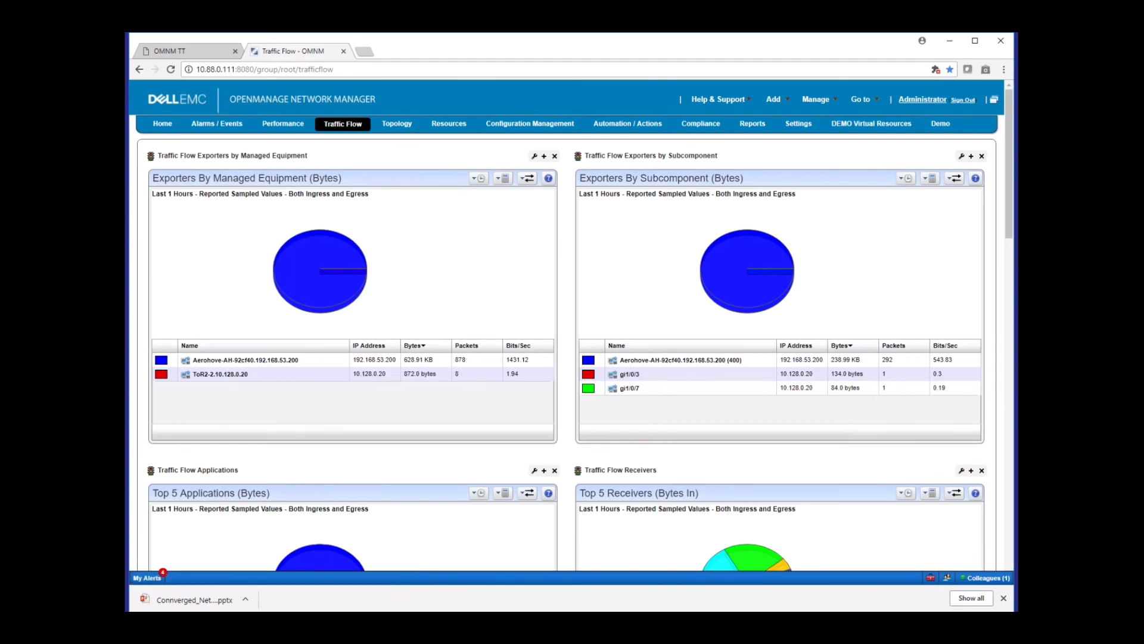
drag(1009, 198, 1009, 198)
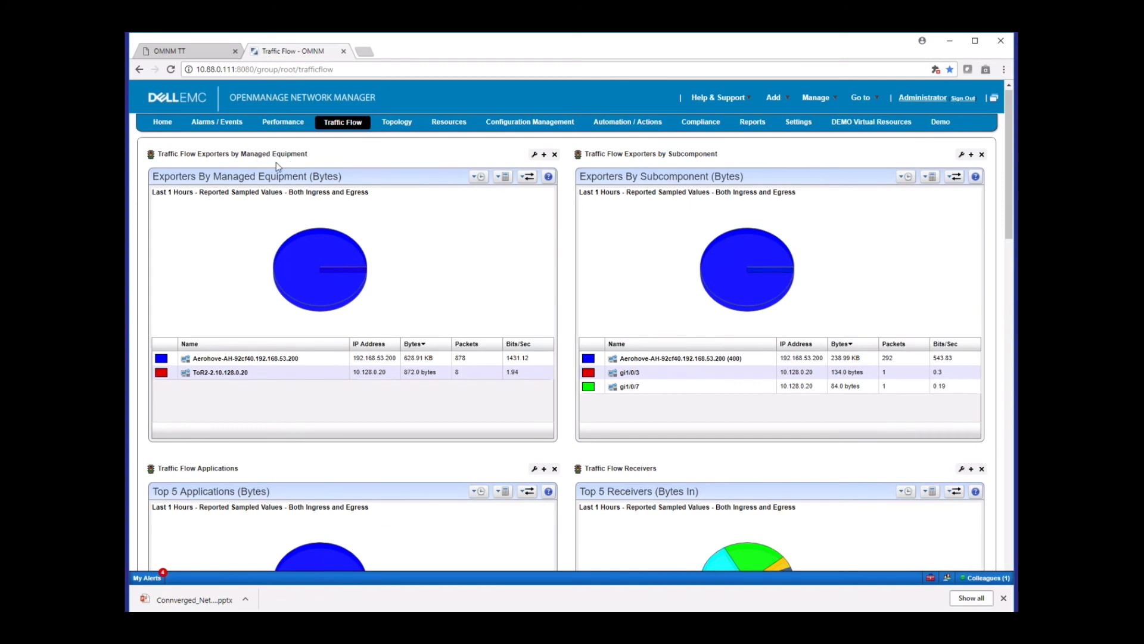
click(774, 97)
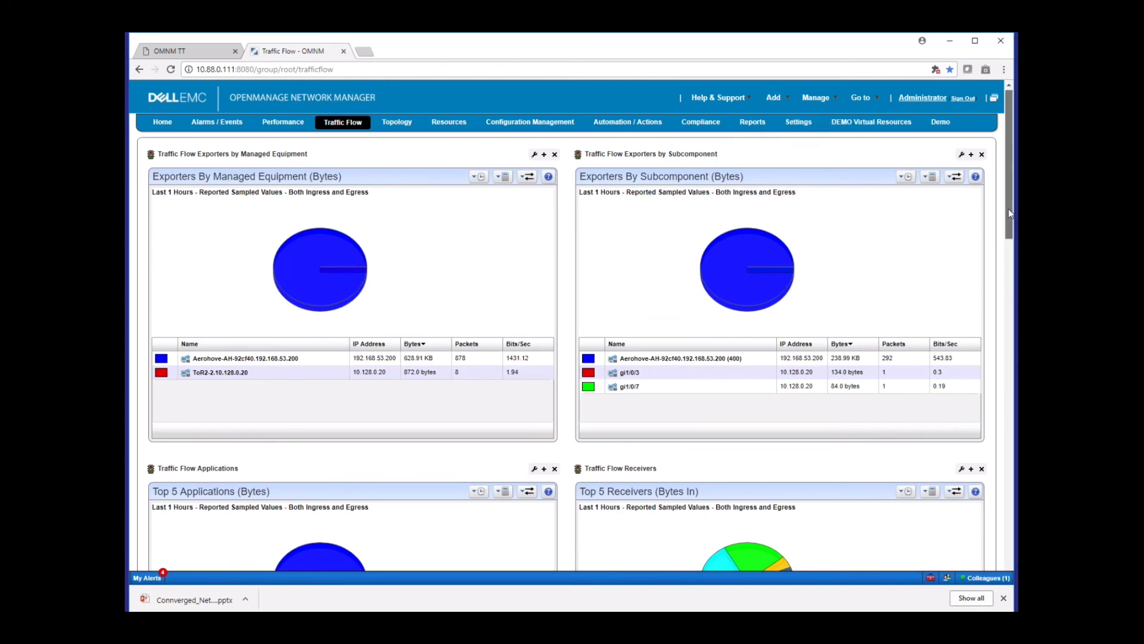
drag(1008, 208, 1000, 310)
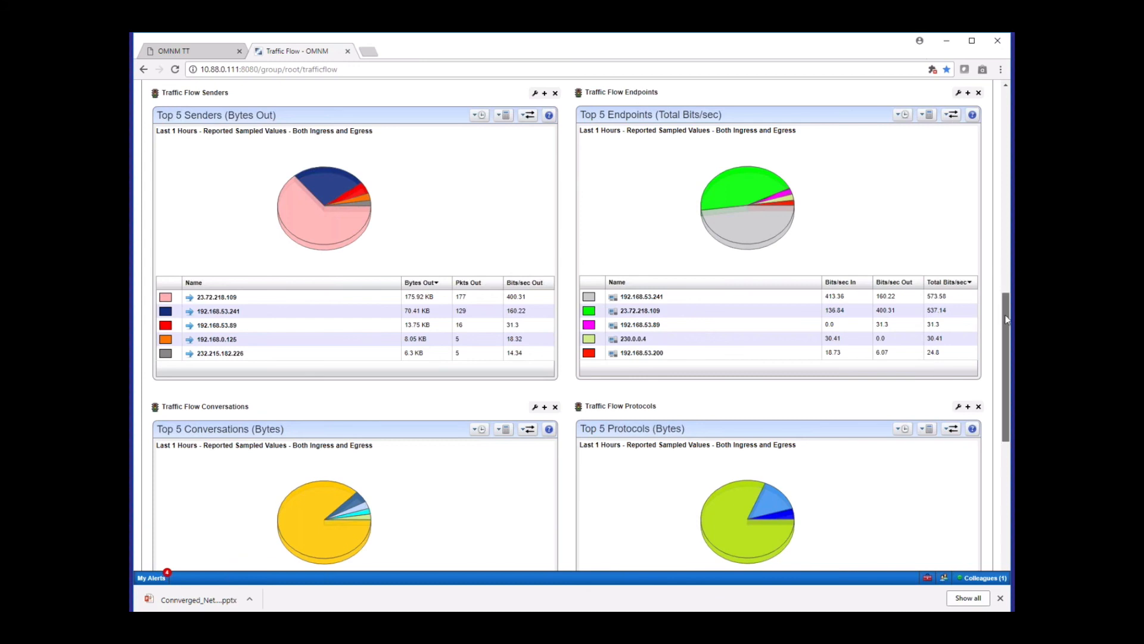
scroll(1006, 320, down, 4)
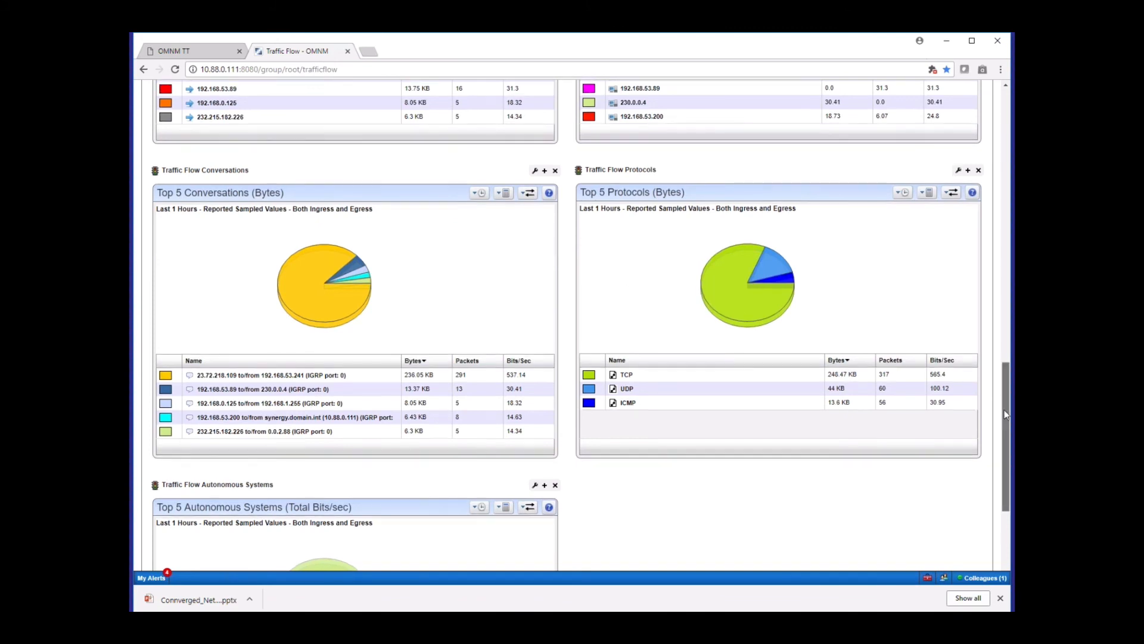
scroll(1004, 398, down, 3)
scroll(994, 460, up, 15)
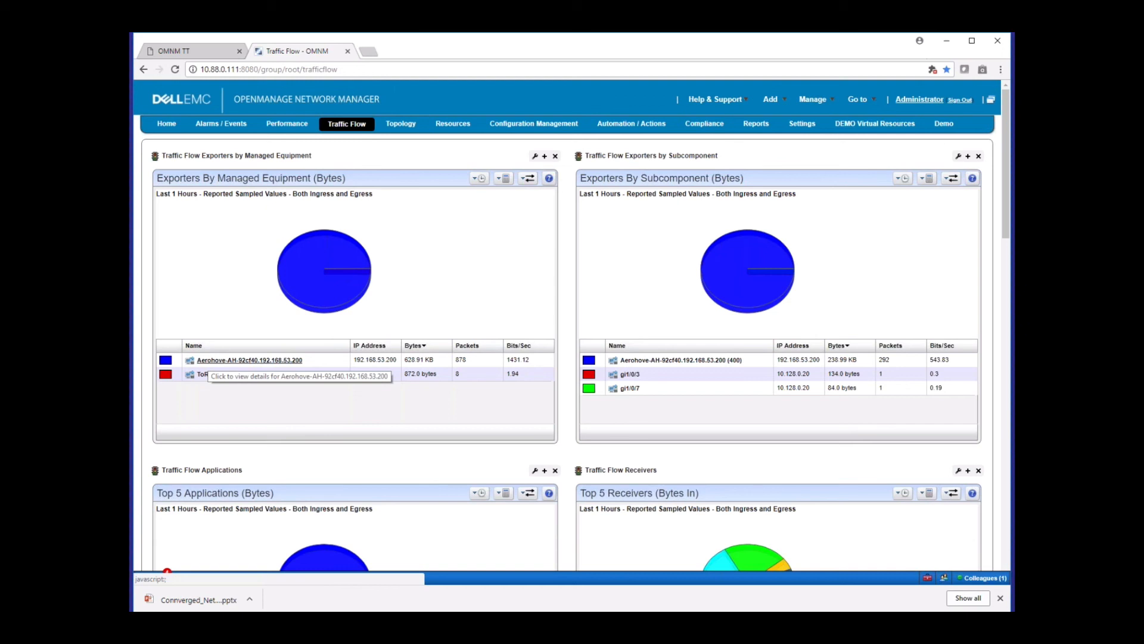
Open the details of exporter Aerohove-AH-92cf40.192.168.53.200 and show its Top 5 Applications traffic in bytes
click(209, 360)
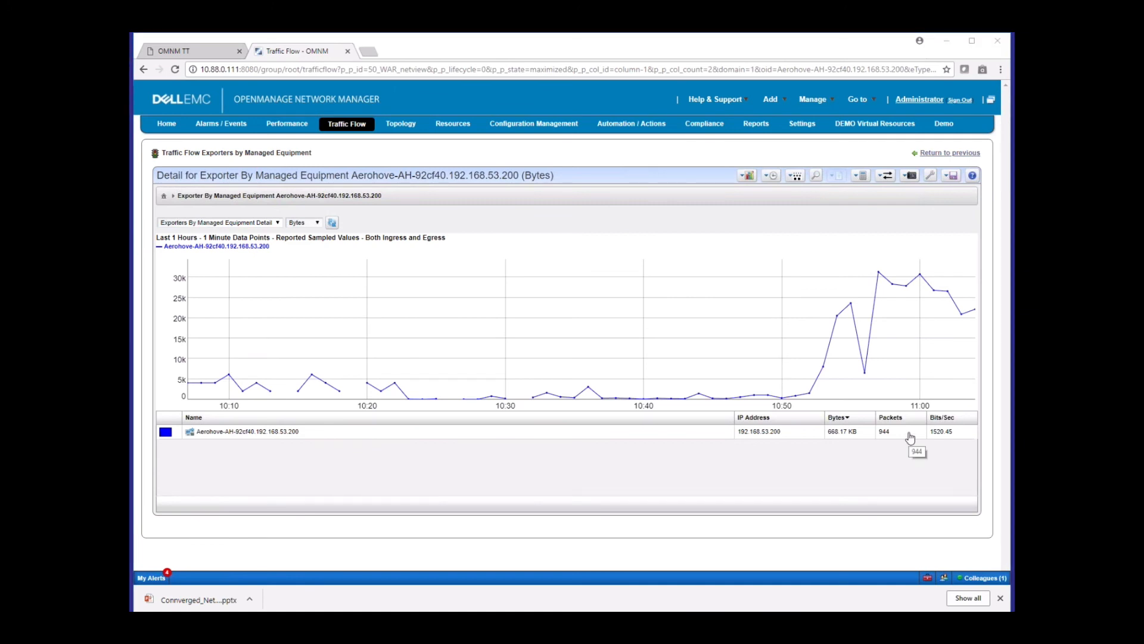
click(279, 224)
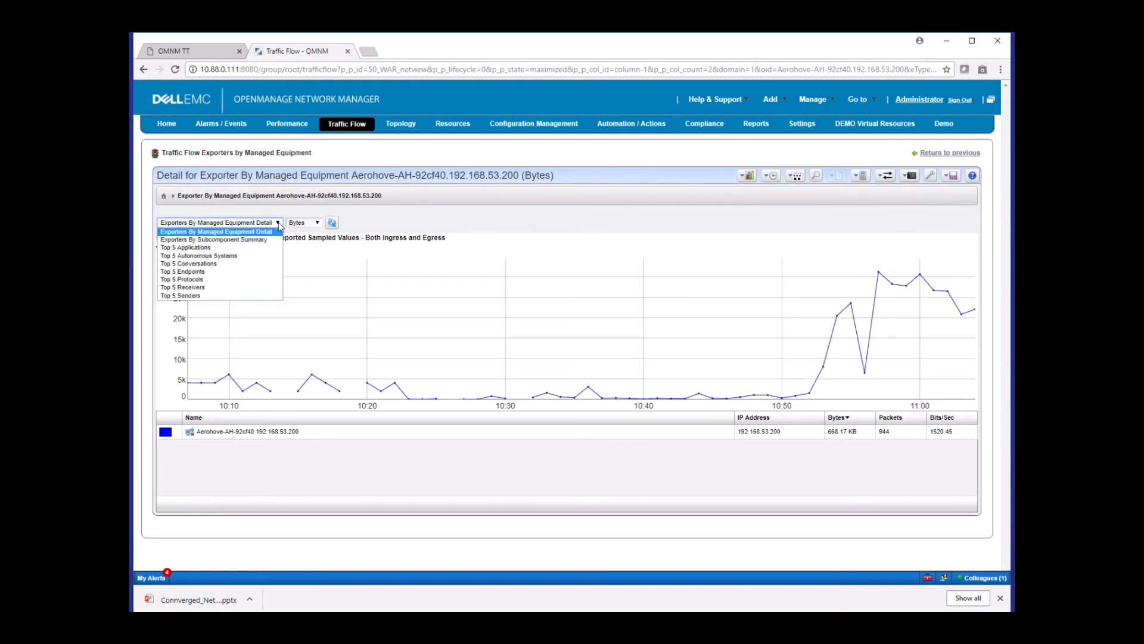
click(248, 248)
click(332, 223)
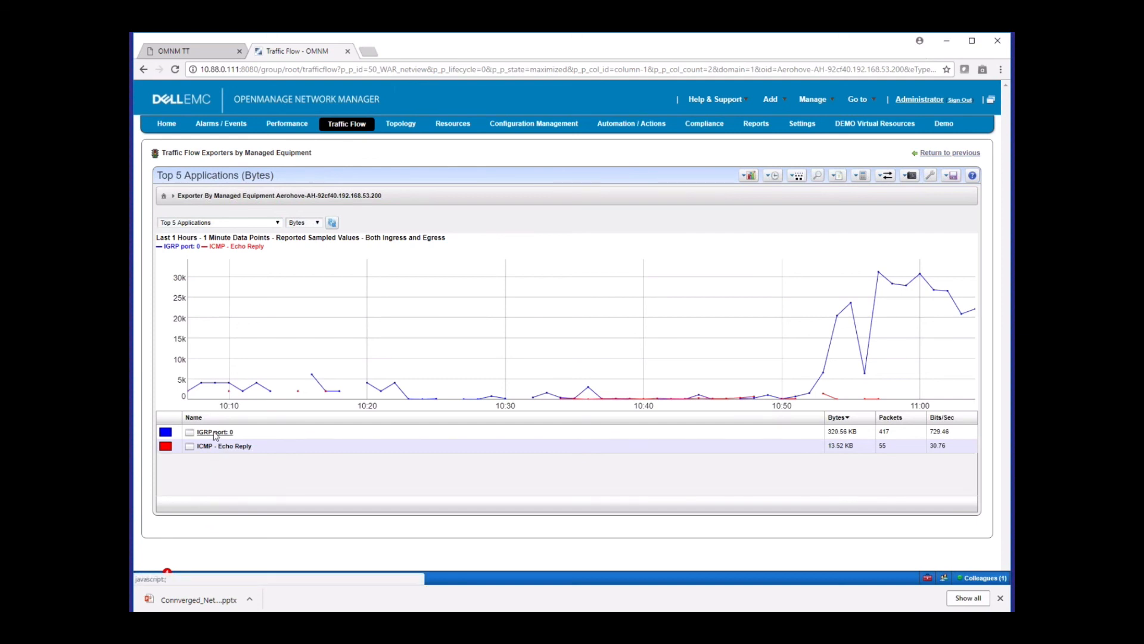
Switch the exporter's traffic detail to the Top 5 Conversations in bytes
click(278, 223)
key(Down)
key(Down)
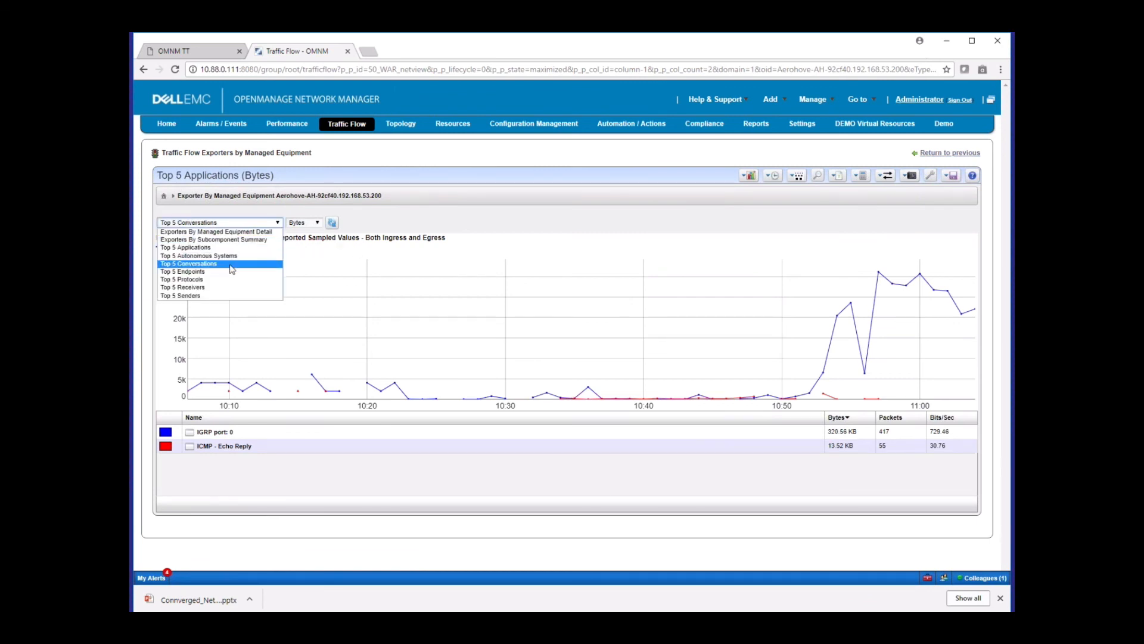
key(Return)
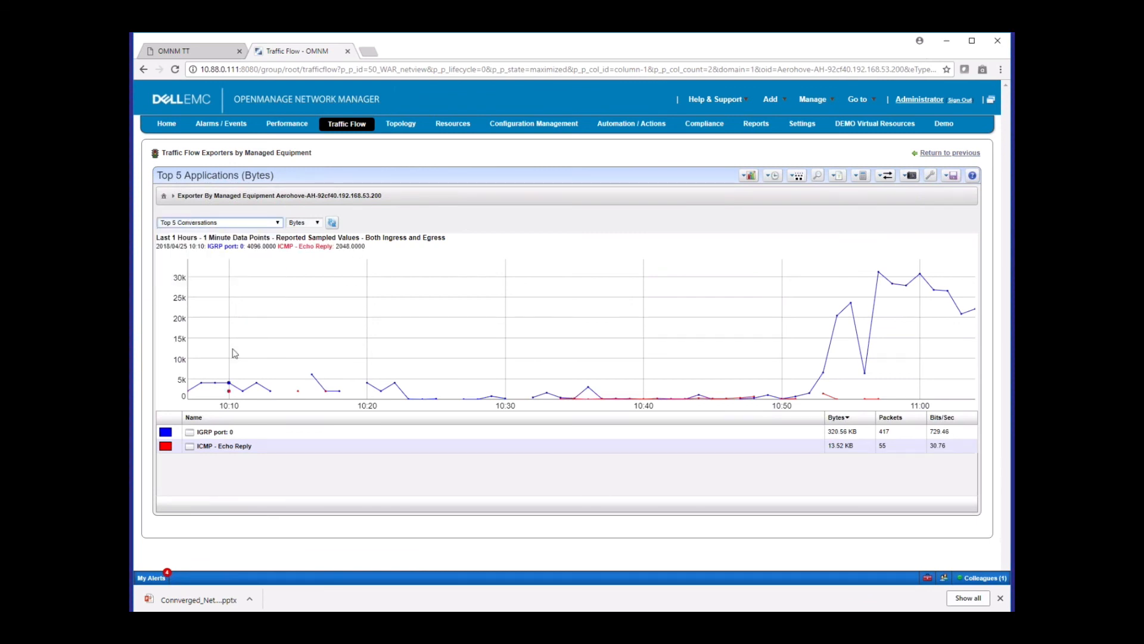
click(333, 224)
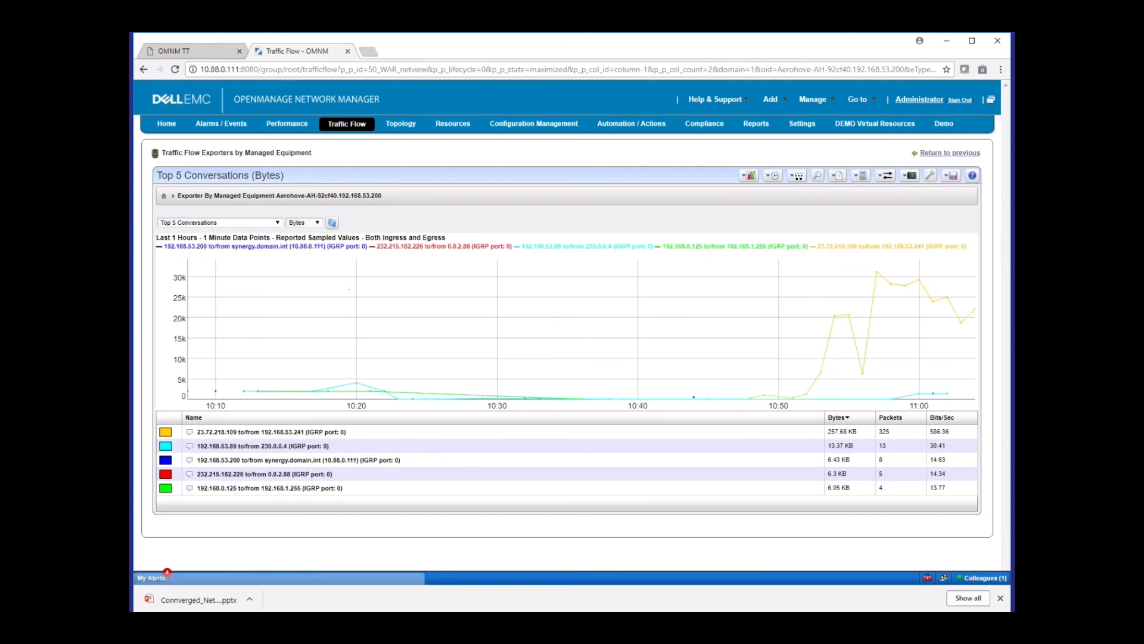
Show the Top 5 Protocols in bytes for the exporter
click(278, 224)
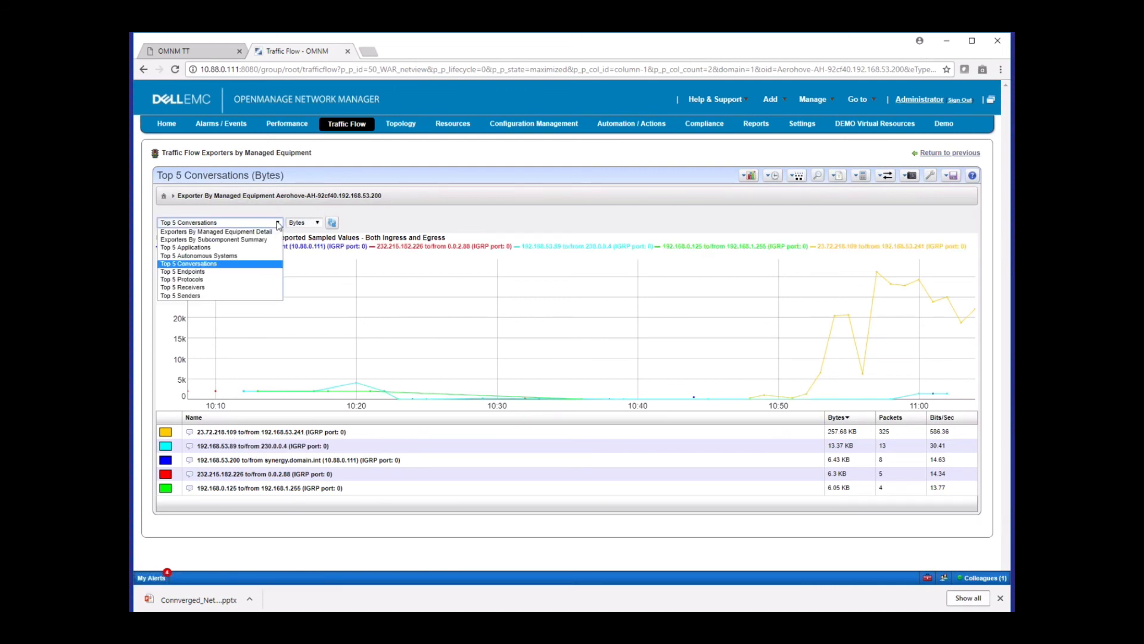
click(223, 272)
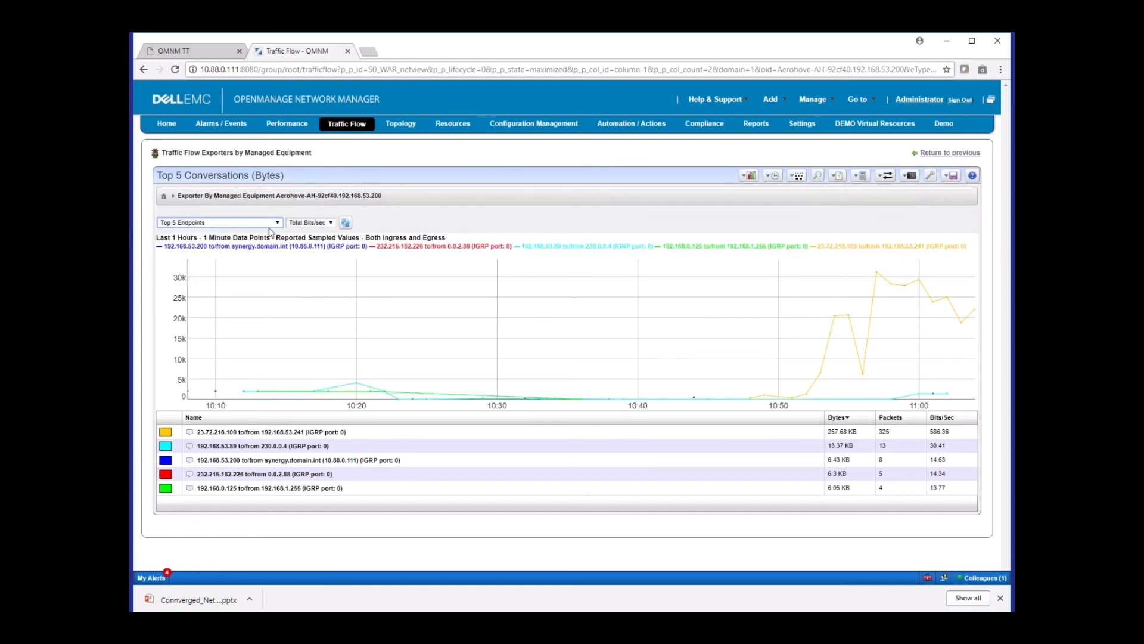
click(275, 223)
click(227, 279)
click(333, 223)
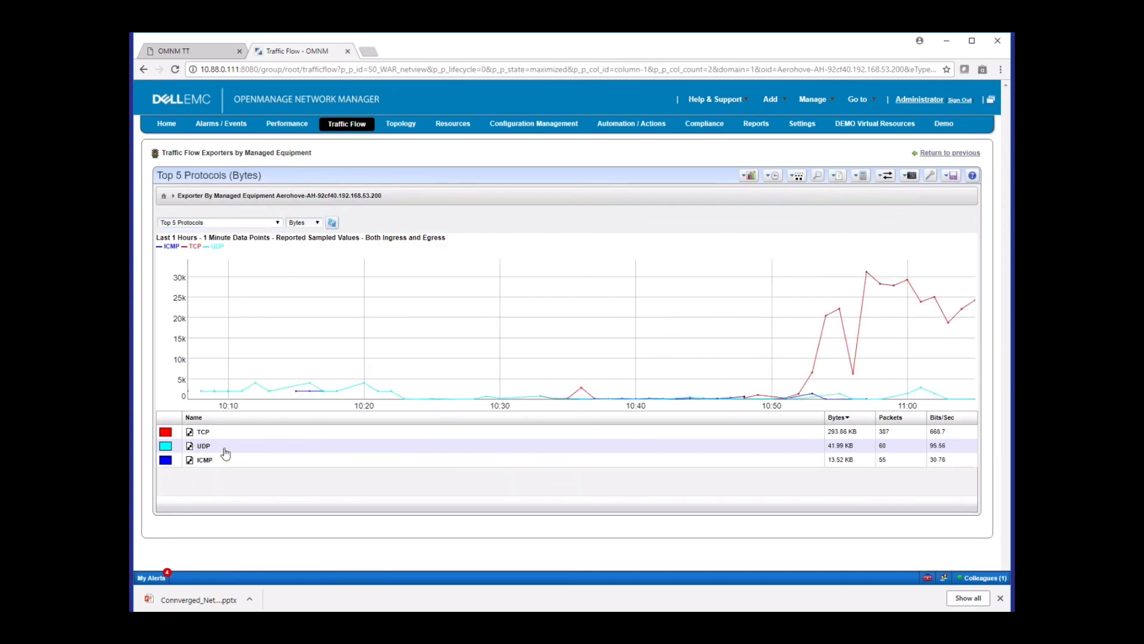
Display the exporter's Top 5 Receivers by bytes in, followed by its Top 5 Senders by bytes out
click(277, 223)
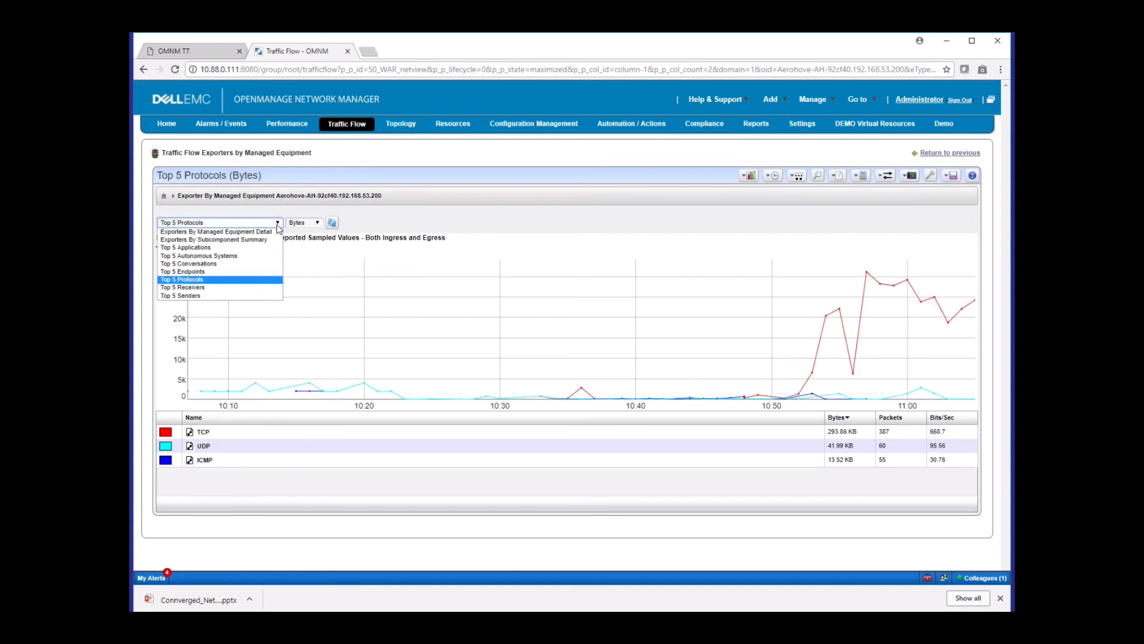
click(218, 287)
click(338, 224)
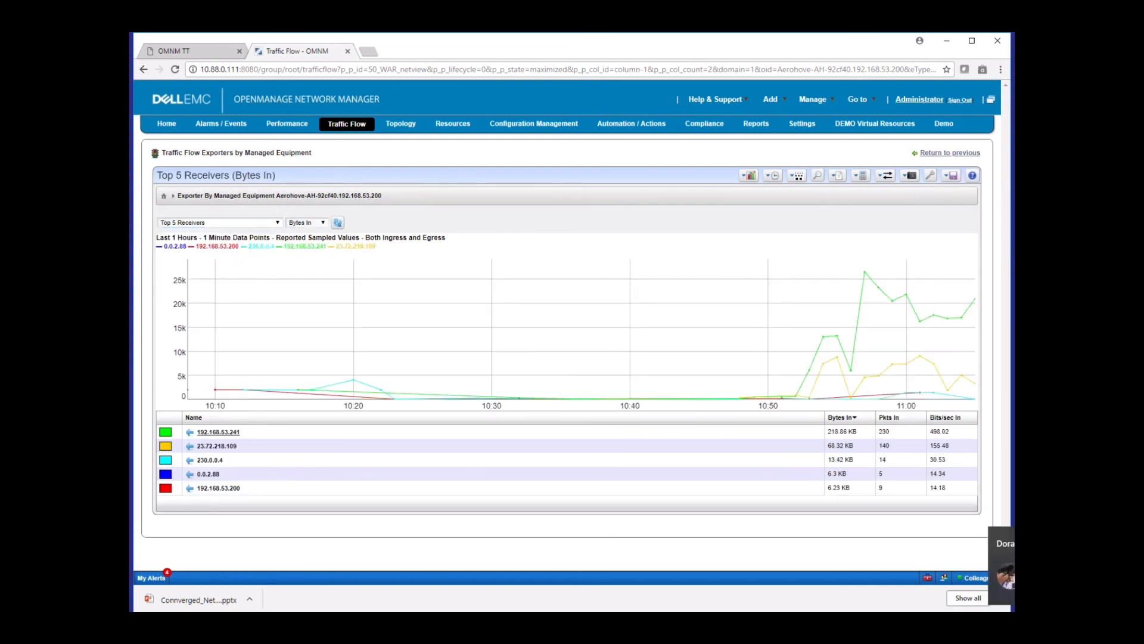
click(239, 223)
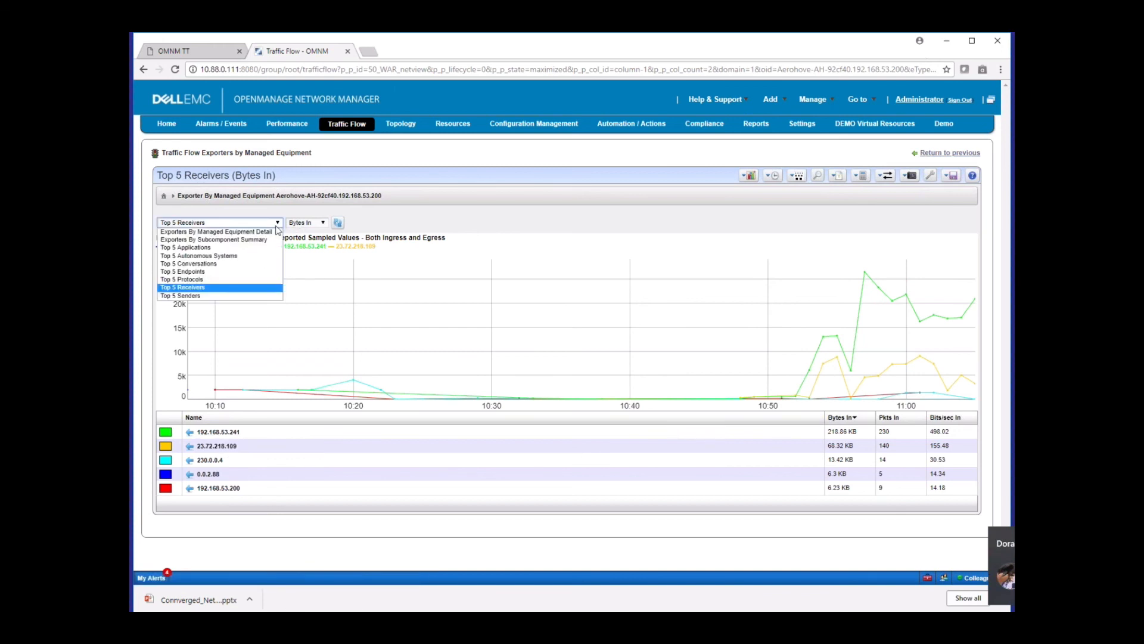
click(235, 296)
click(343, 224)
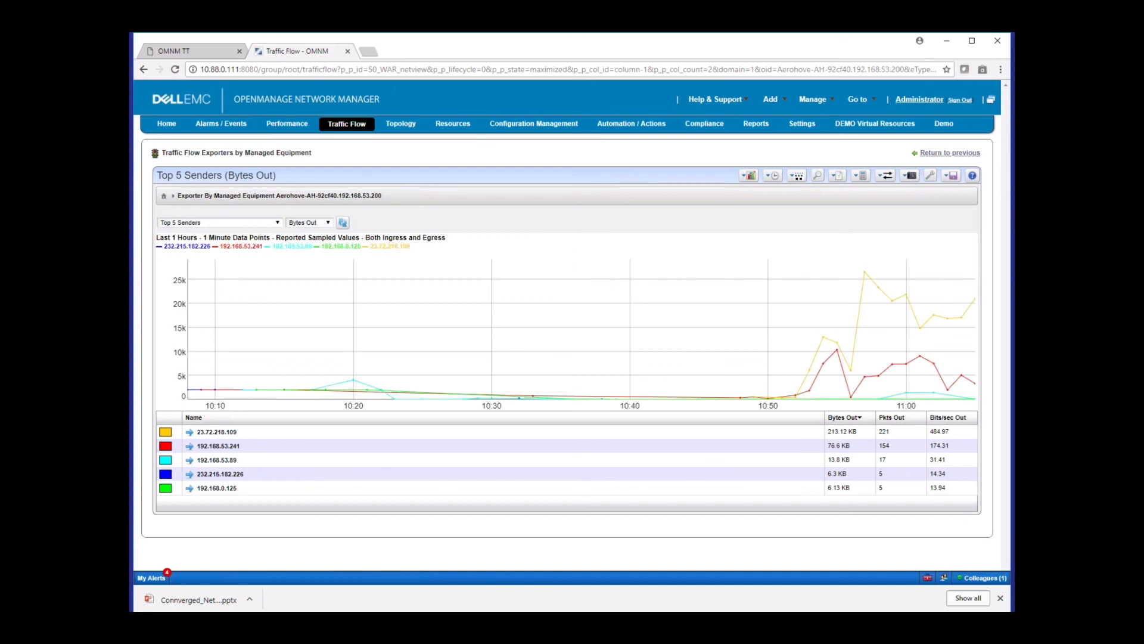
Examine the Top 5 Senders chart's options for time range, data point interval, search and top or bottom count without changing them
click(768, 177)
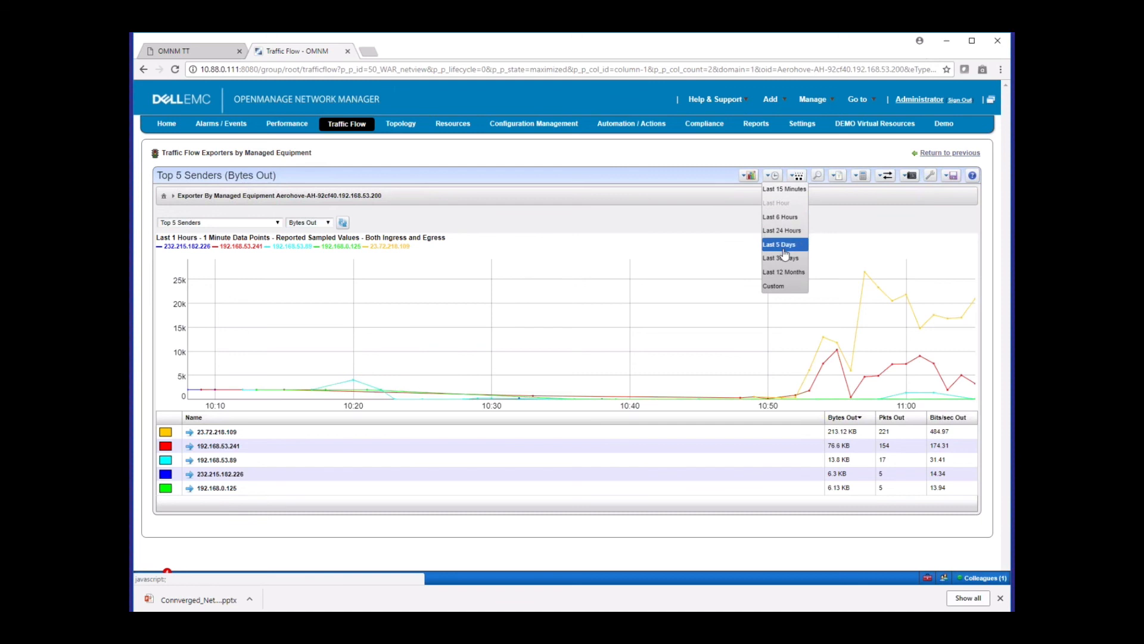
click(796, 176)
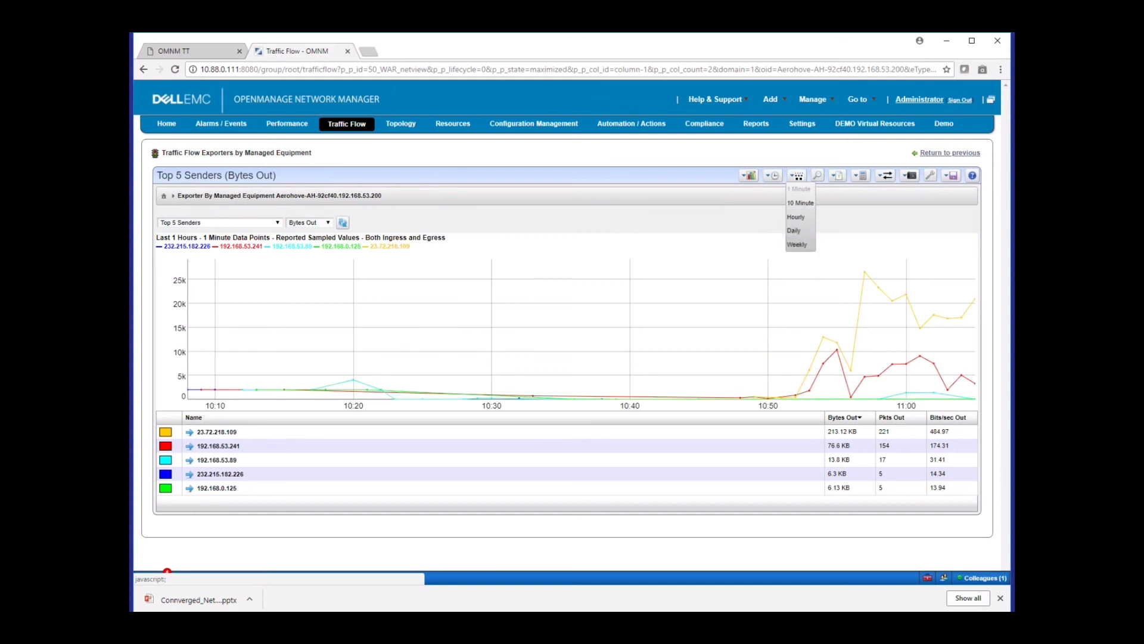
click(817, 176)
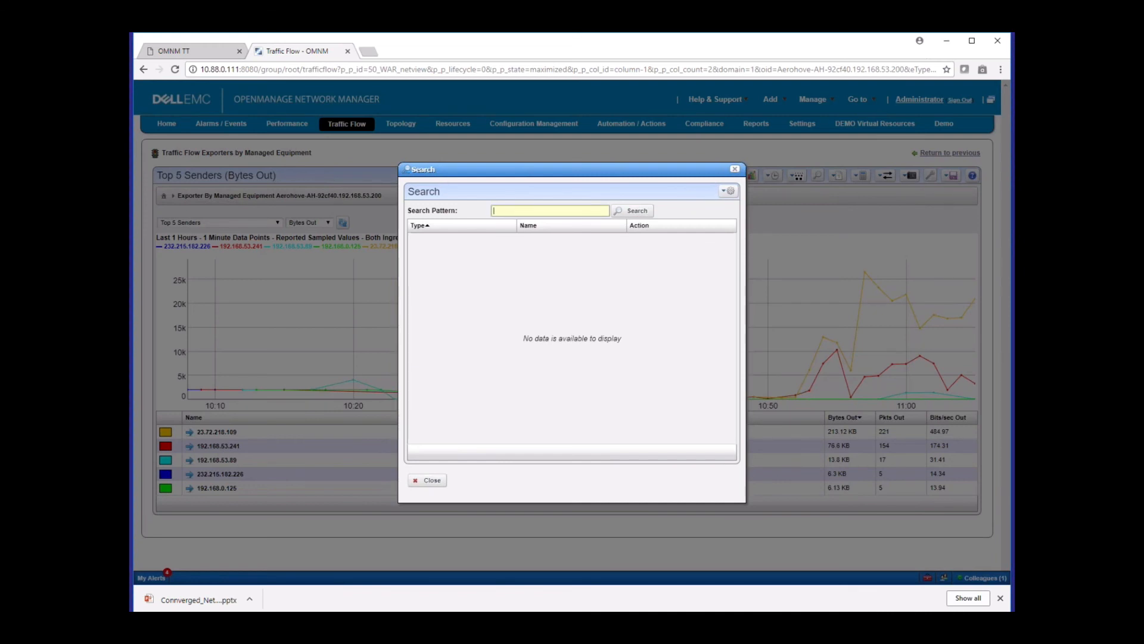
click(735, 169)
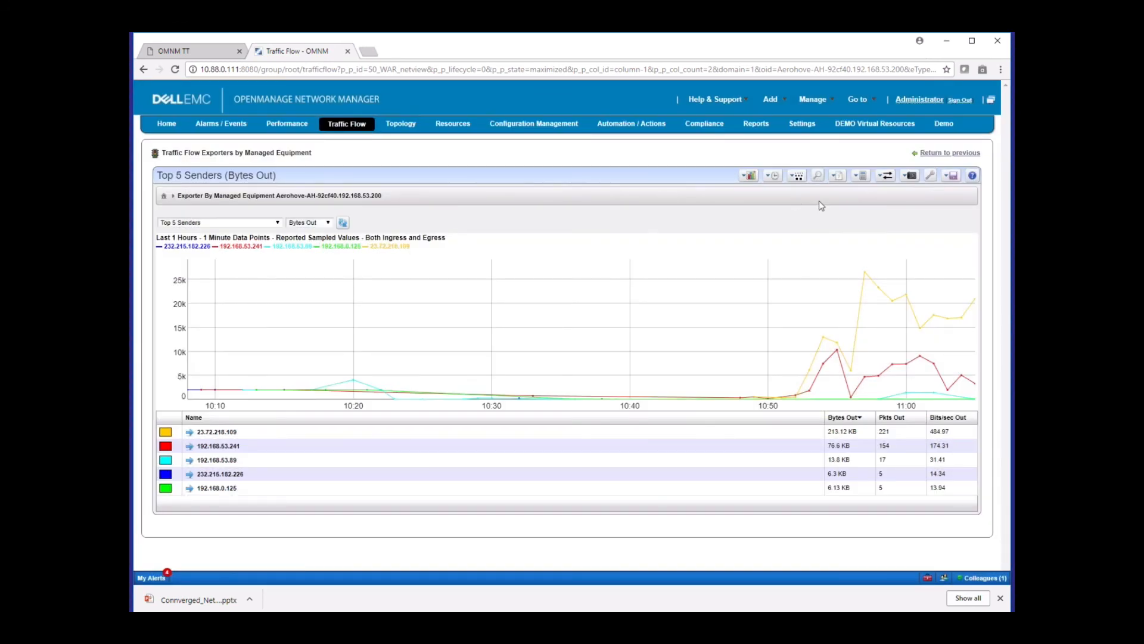
click(833, 177)
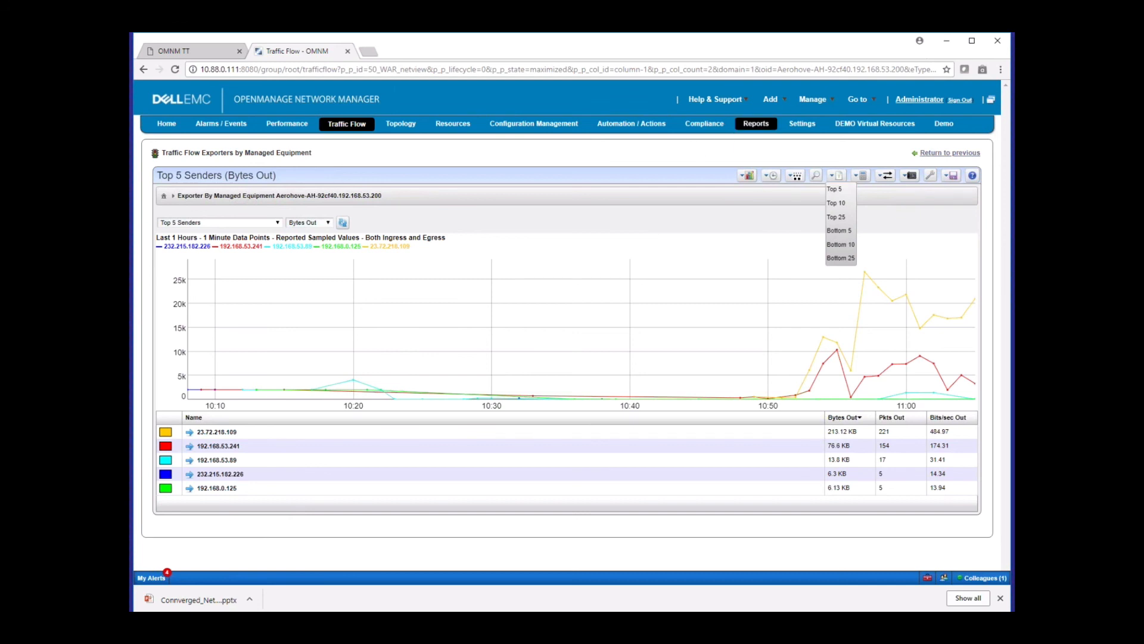
Go to Reports and search the report list for "aerohive"
click(755, 124)
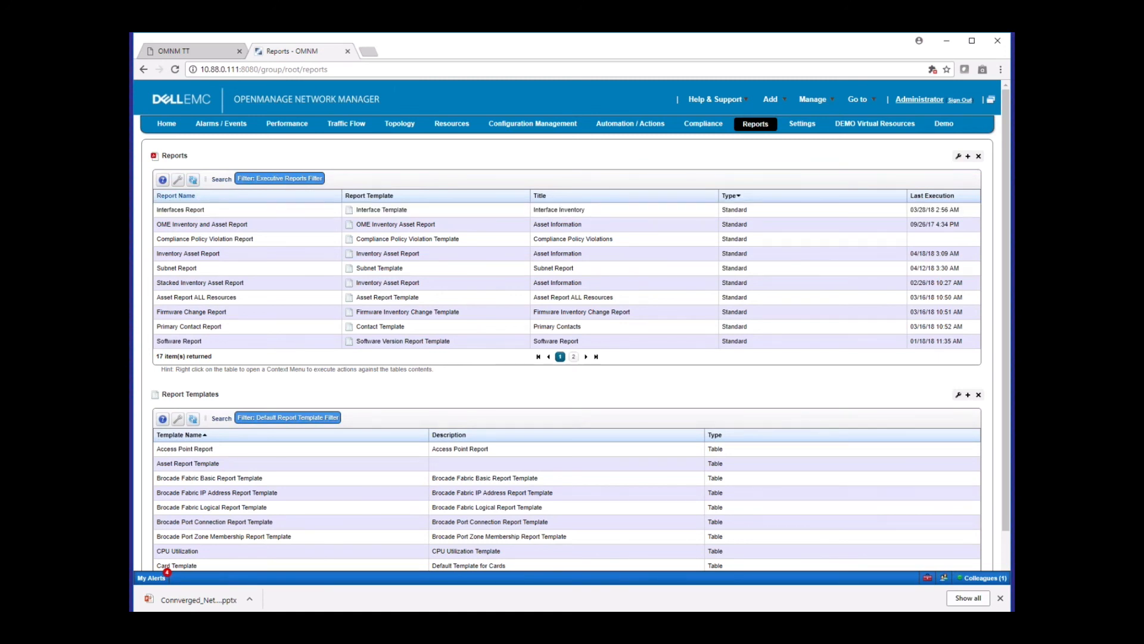
click(221, 180)
text(ae)
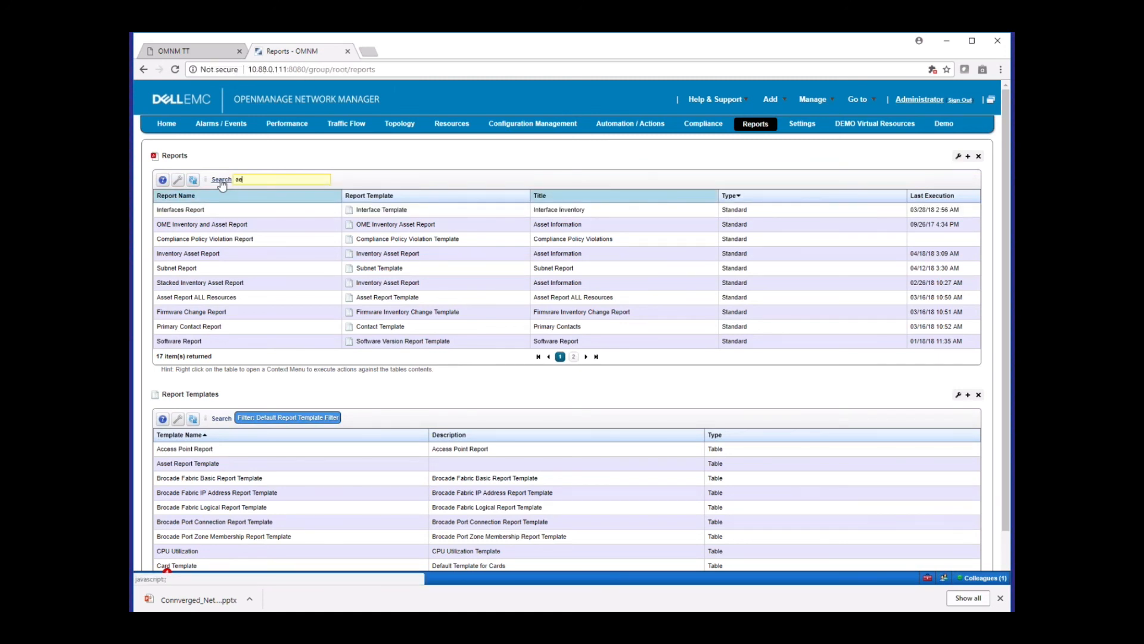
text(rohive)
key(Return)
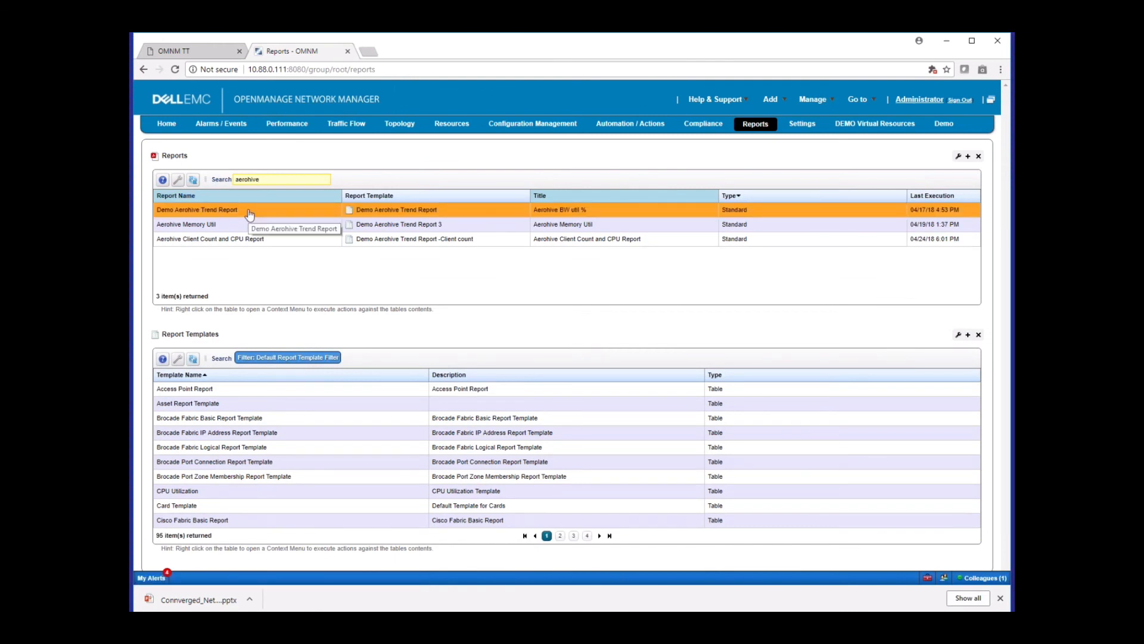
Look at the types of new report template on offer, and dismiss the choices without creating one
right_click(367, 389)
mouse_move(376, 395)
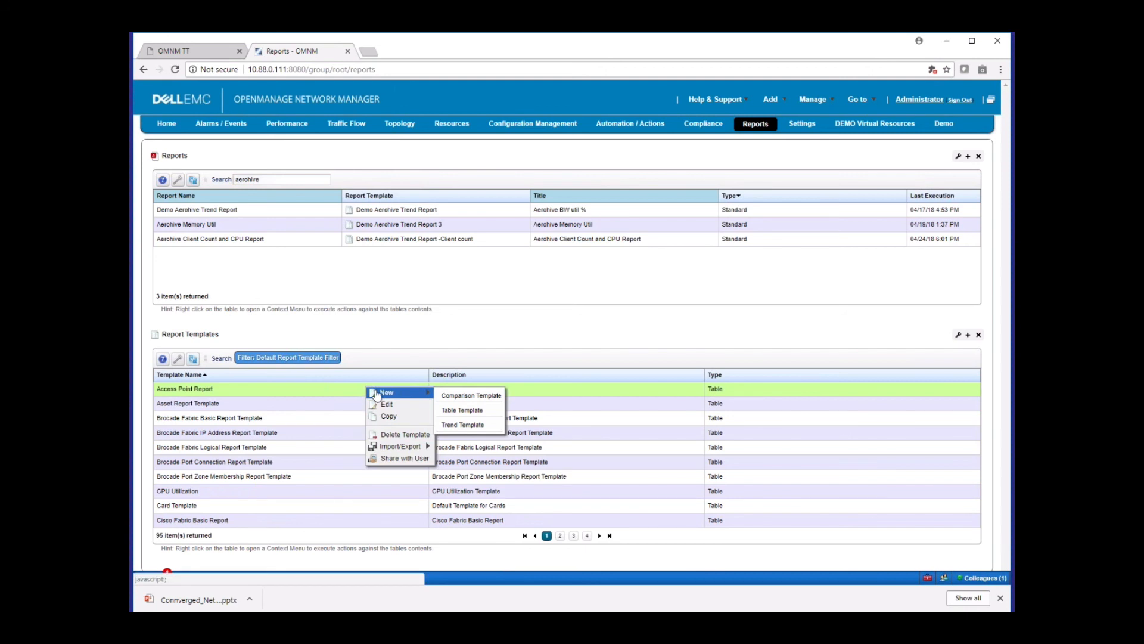
click(308, 273)
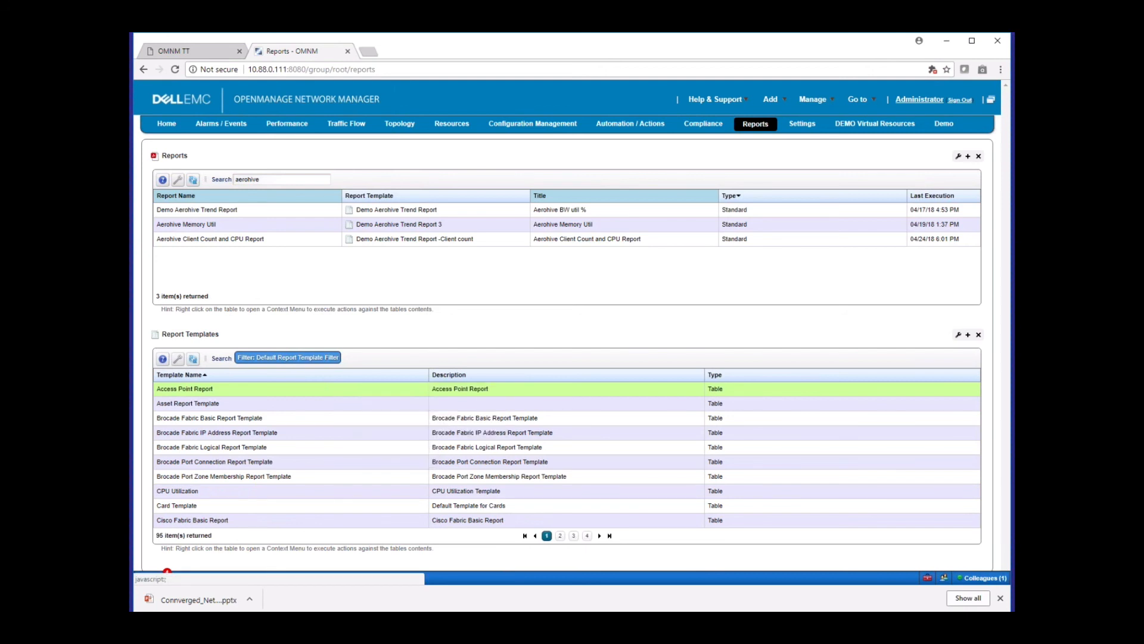
Execute the Demo Aerohive Trend Report and open the finished report from the alert and action history
right_click(398, 212)
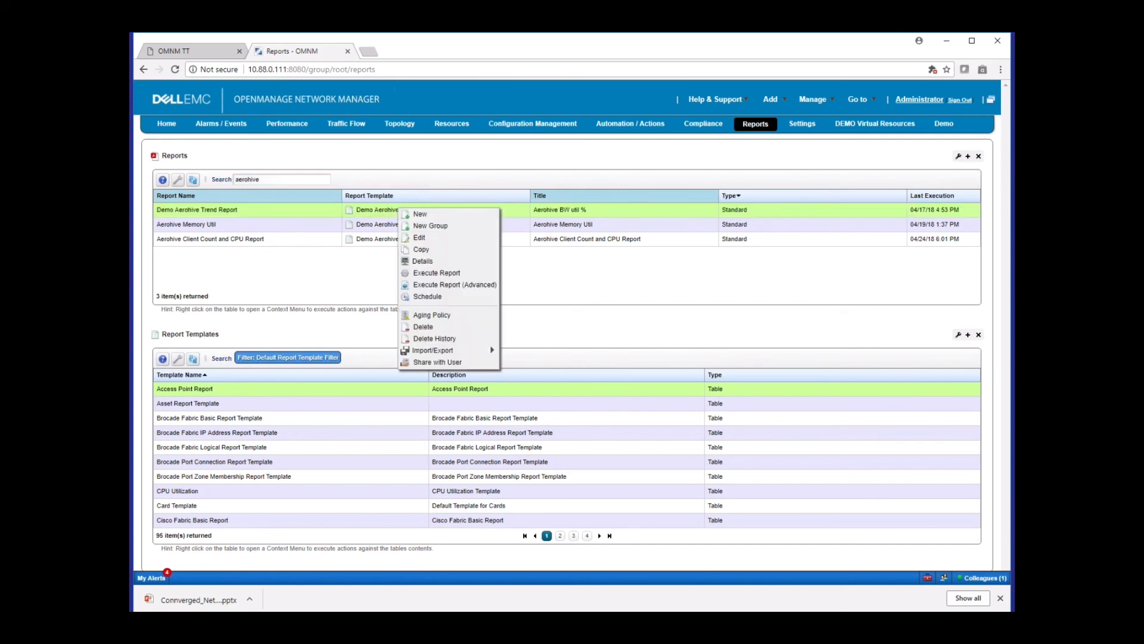
click(446, 275)
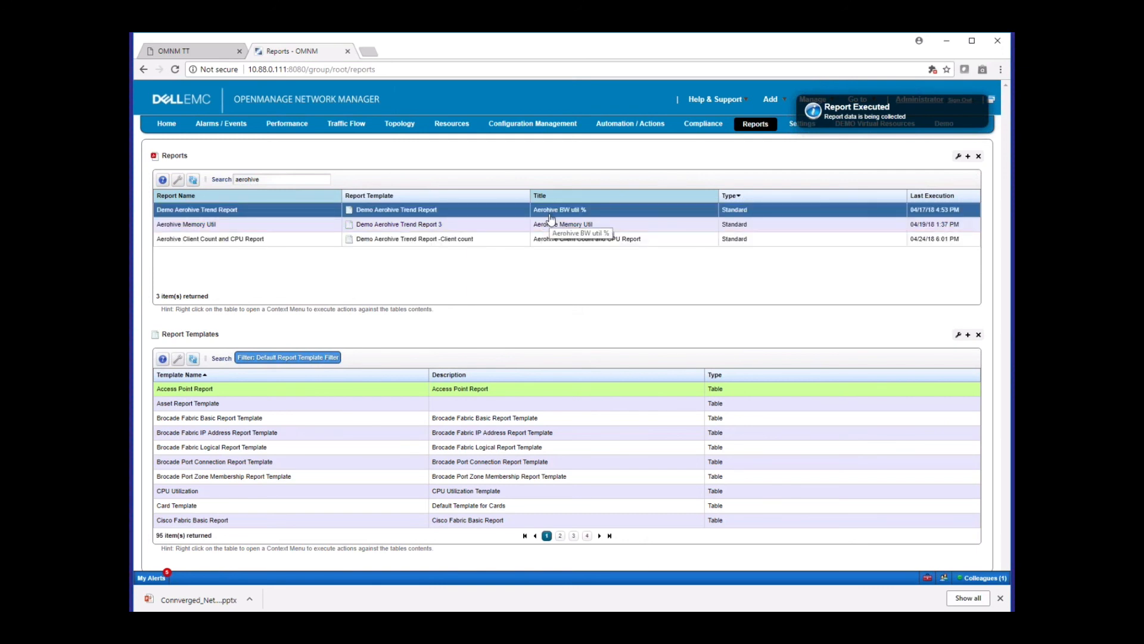
click(167, 575)
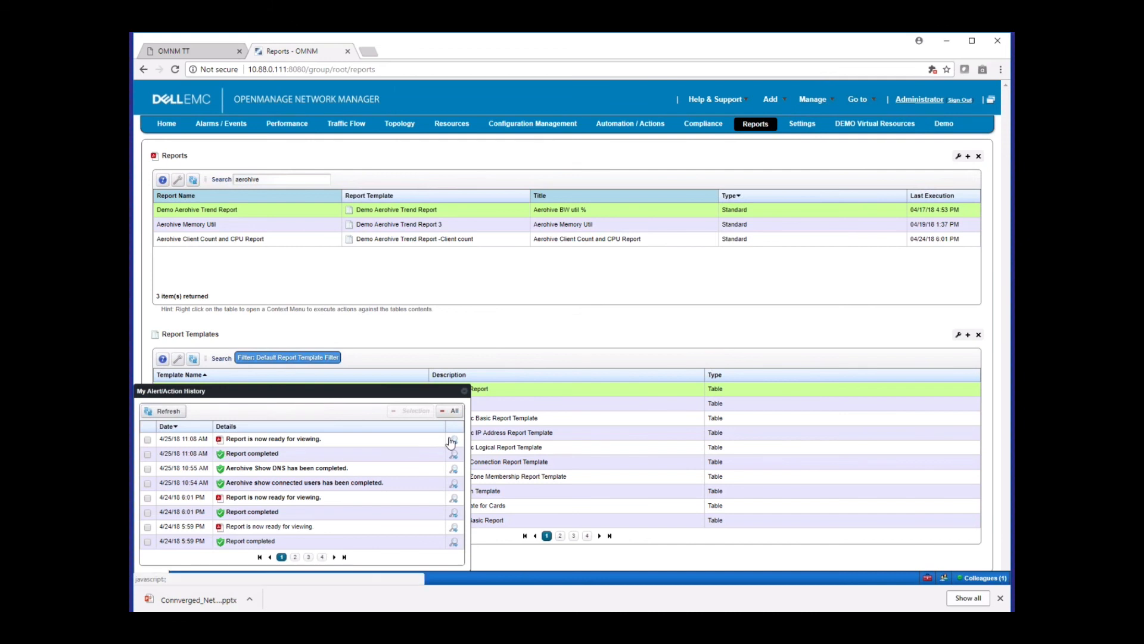
click(452, 441)
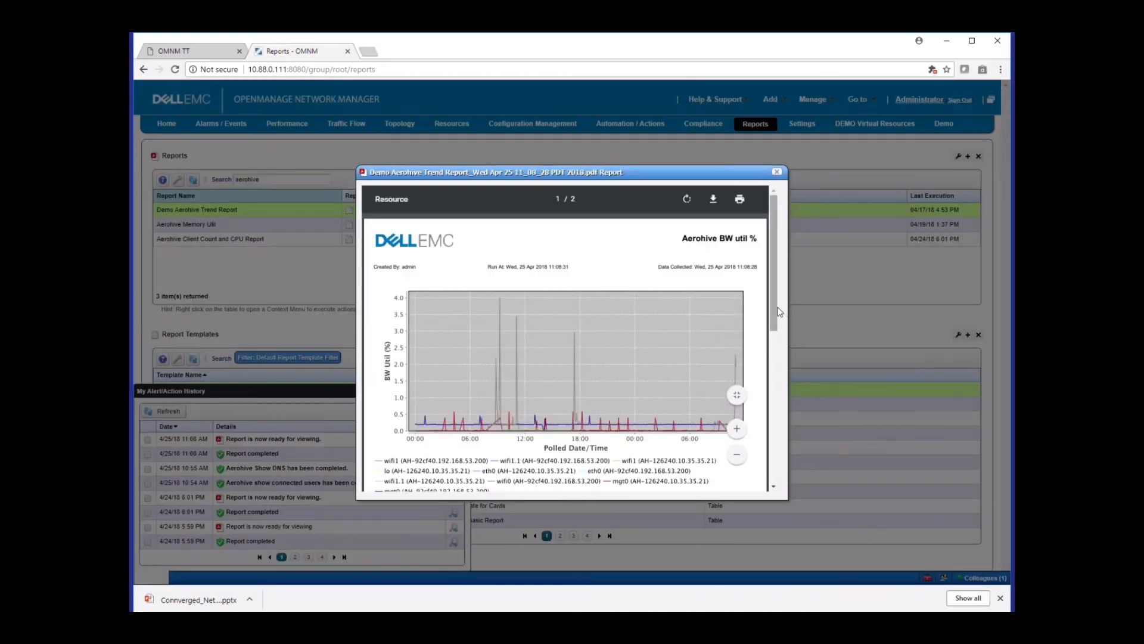
Review the Aerohive BW util % trend chart and its interface legend, and close the report
mouse_move(778, 310)
mouse_down()
mouse_move(766, 394)
mouse_move(770, 328)
mouse_up()
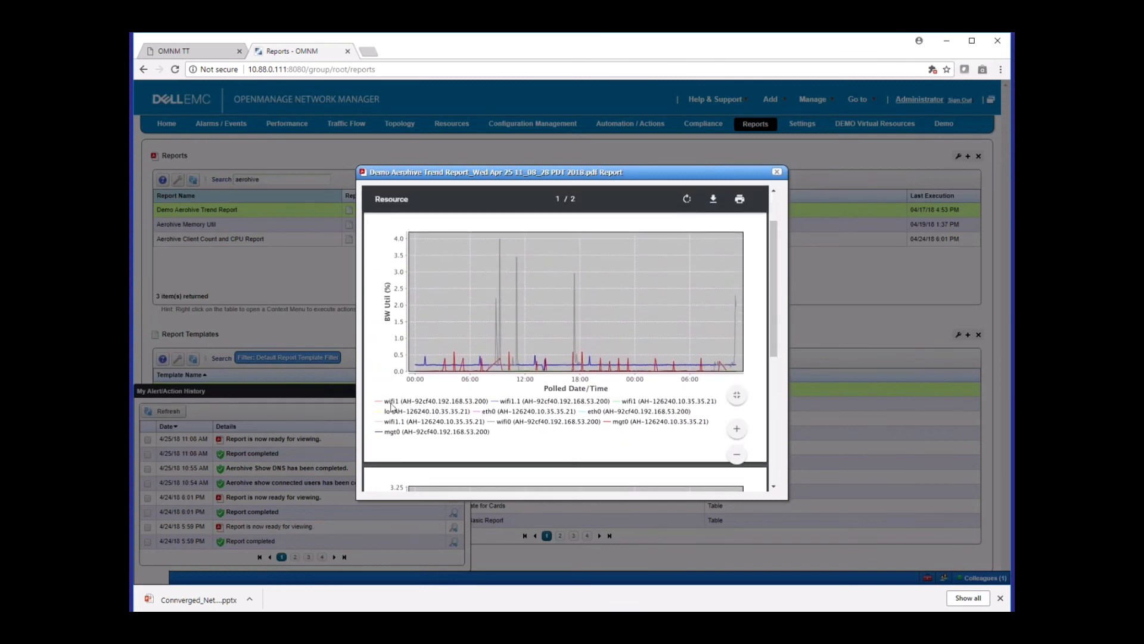
drag(777, 352, 779, 174)
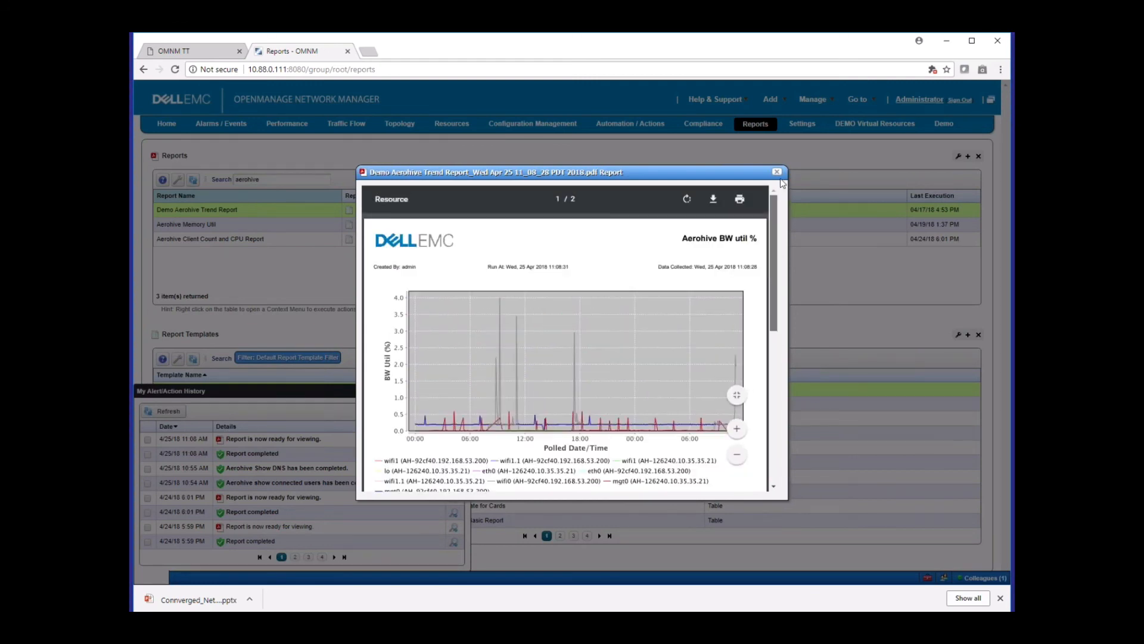
click(777, 173)
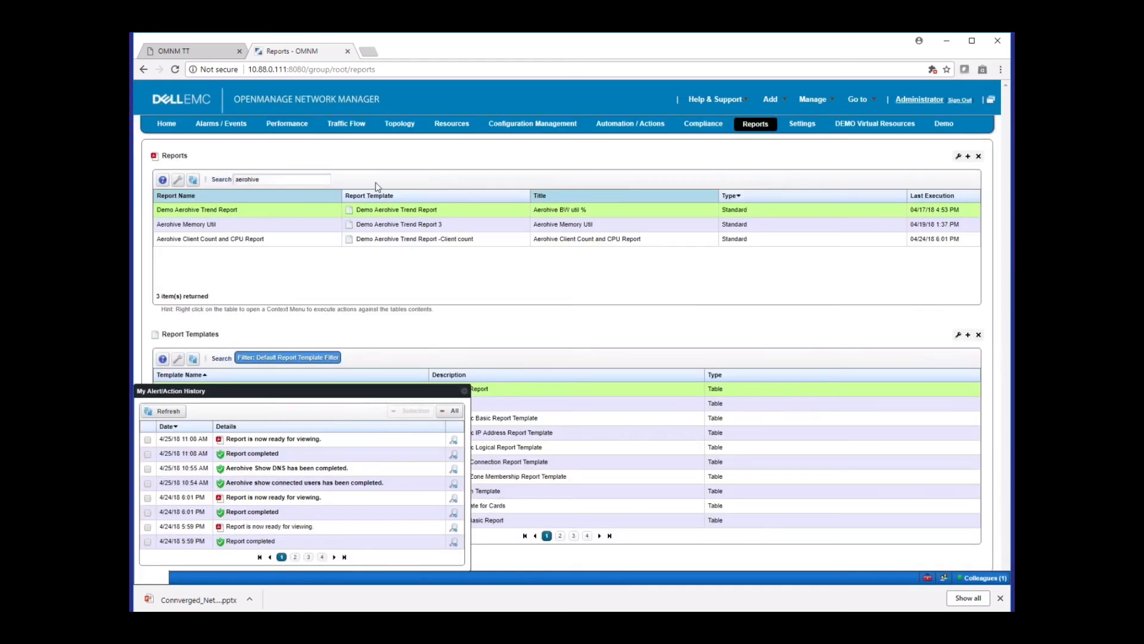
Execute the Aerohive Memory Util report, and view its memory utilization chart before closing it
right_click(377, 225)
click(424, 288)
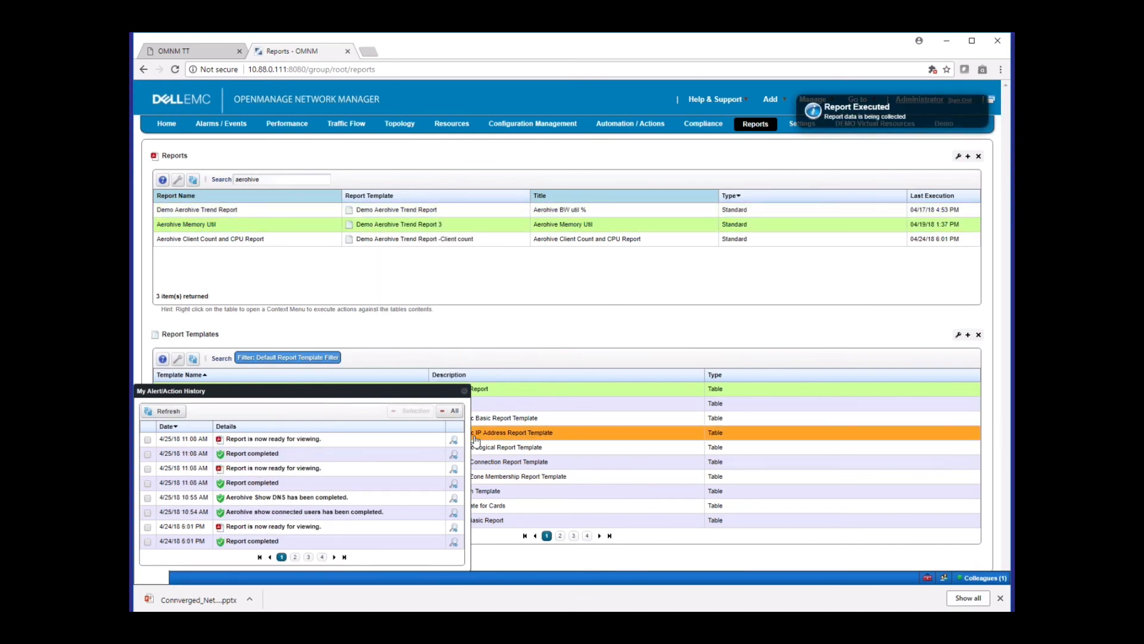
click(454, 442)
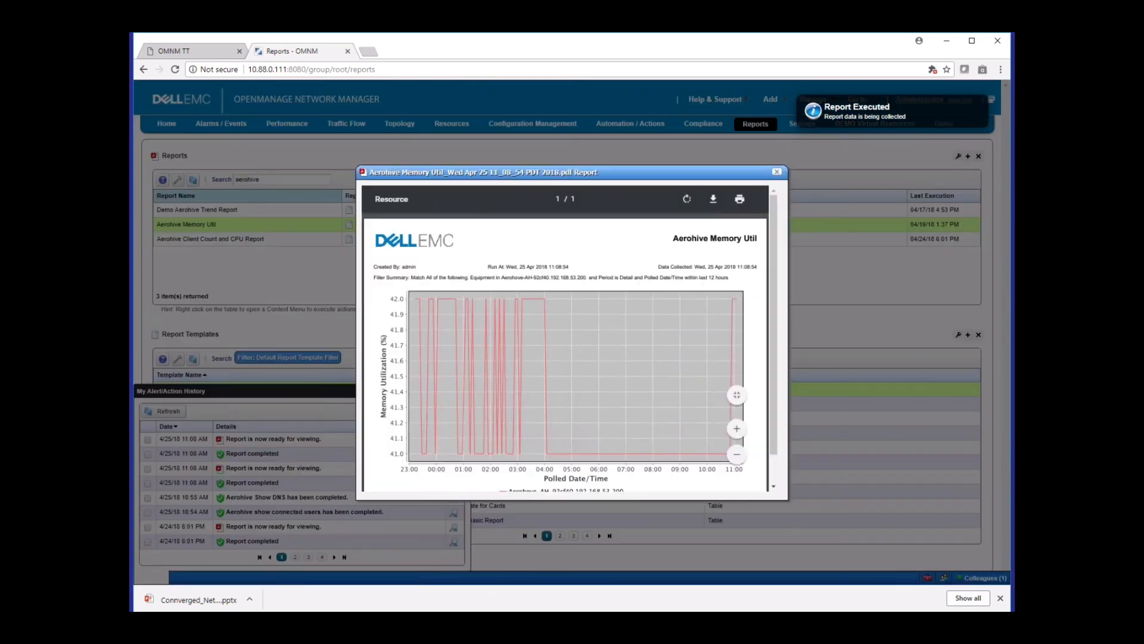
scroll(770, 365, down, 2)
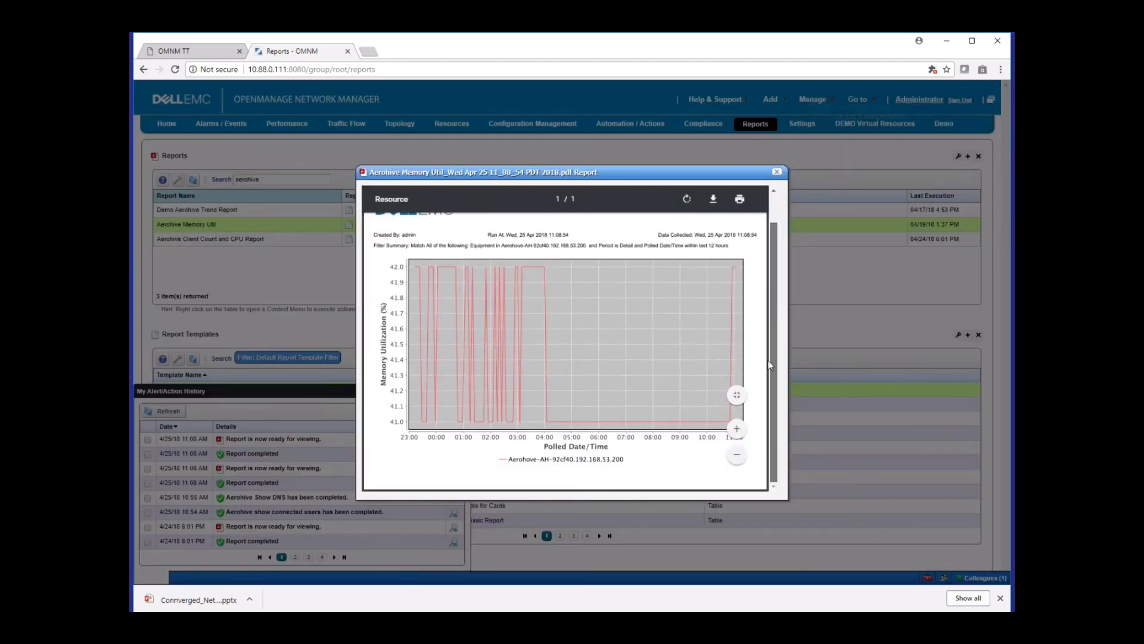
click(777, 172)
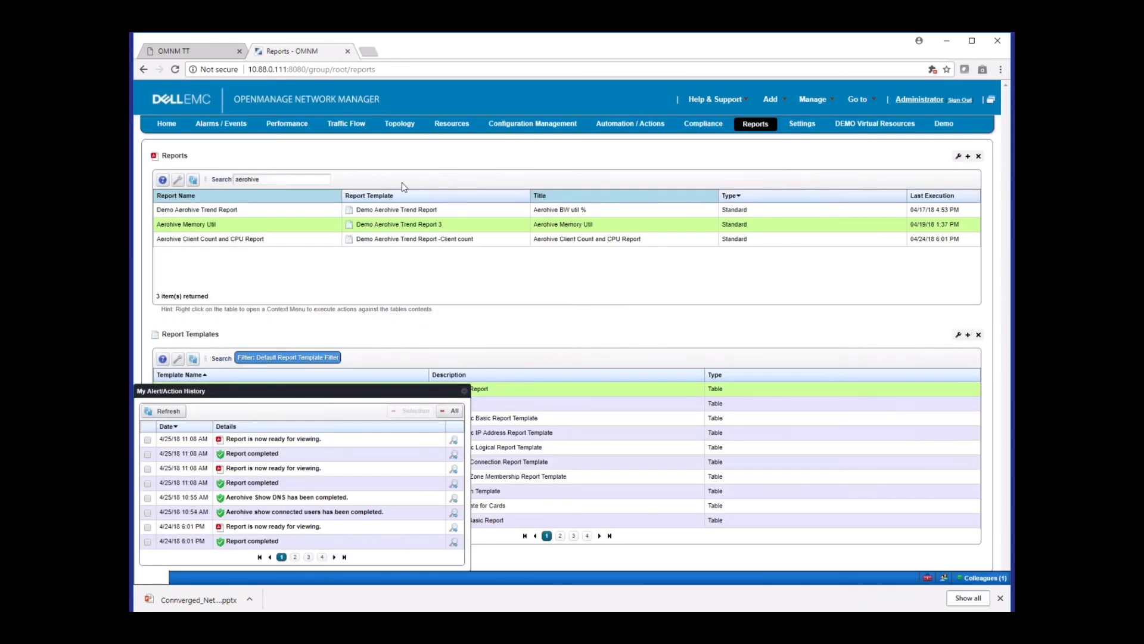
Execute the Aerohive Client Count and CPU Report, and view its chart and legend from the action history before closing it
right_click(373, 238)
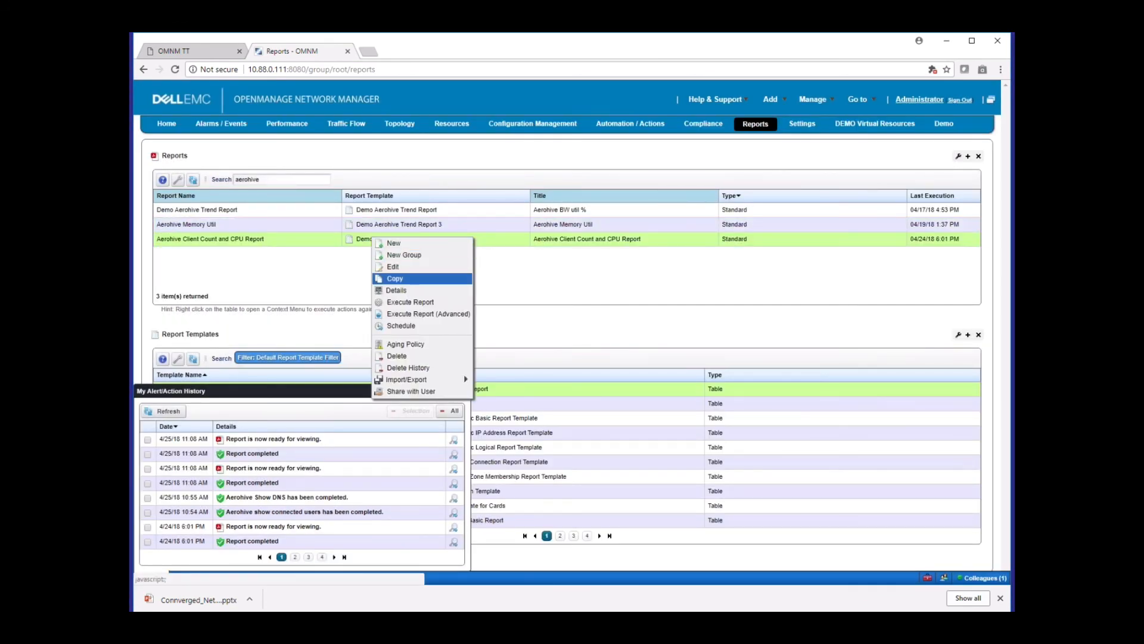
click(411, 302)
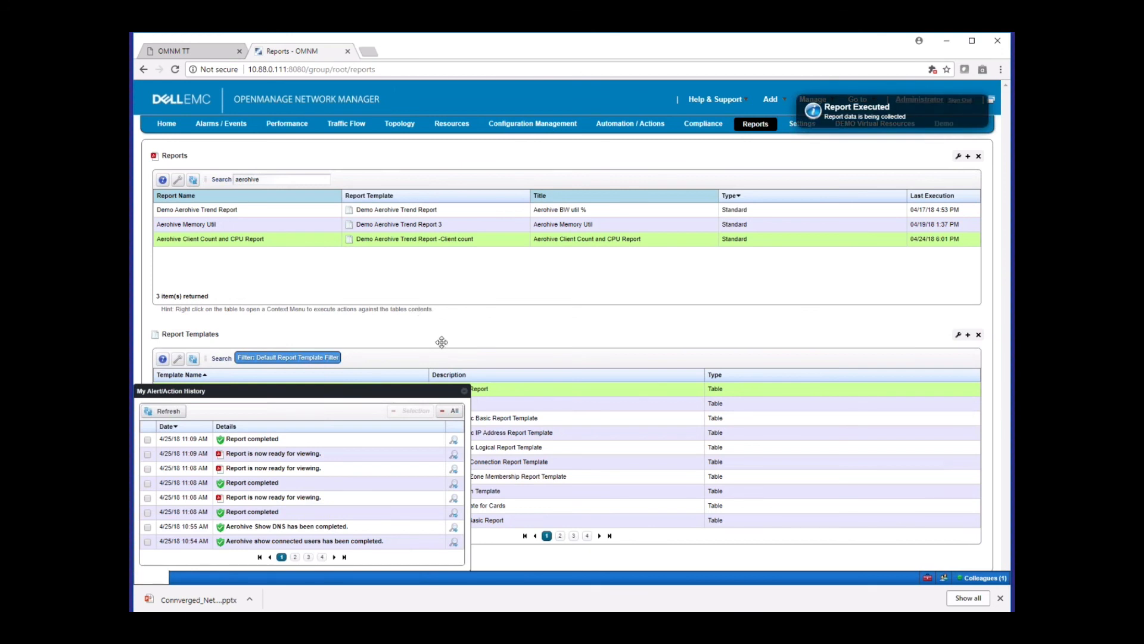
click(345, 239)
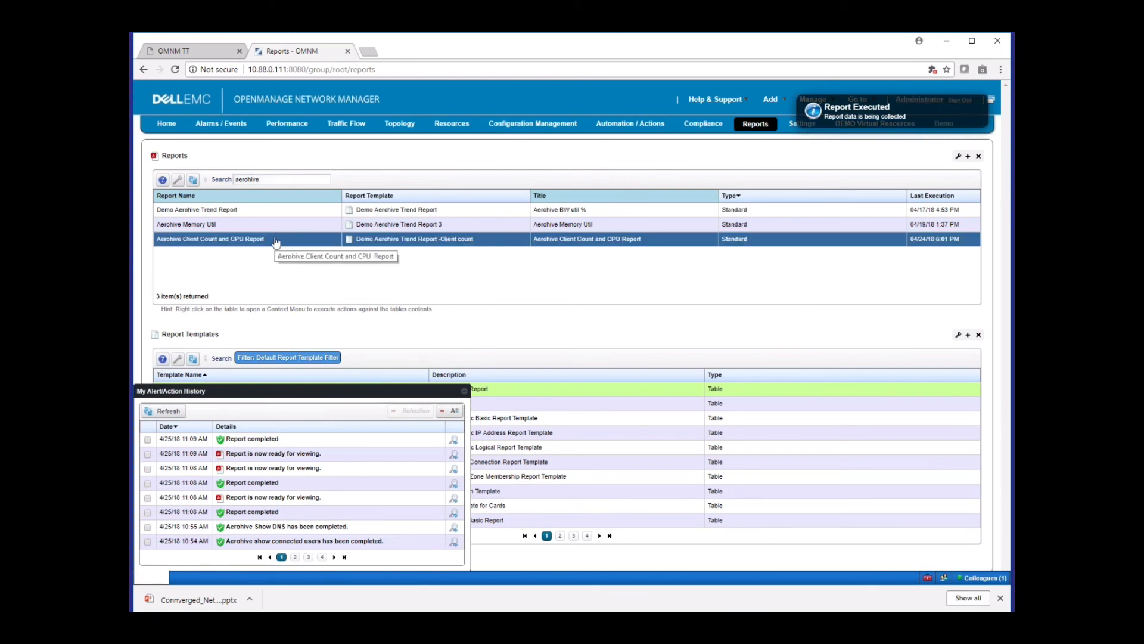
click(454, 454)
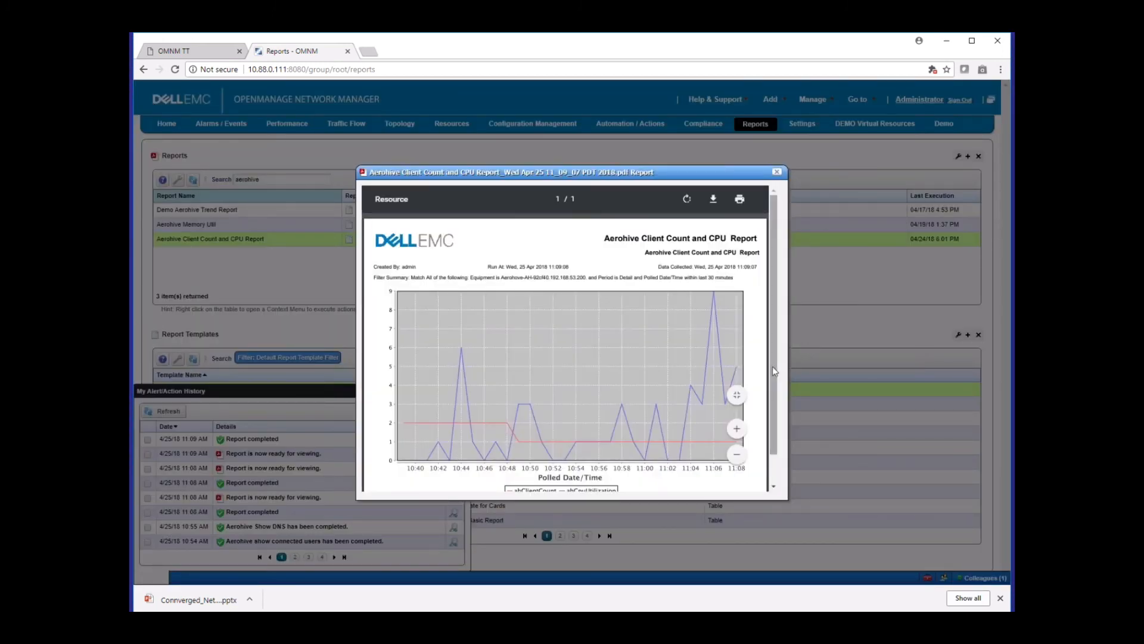
scroll(771, 370, down, 1)
scroll(771, 371, down, 1)
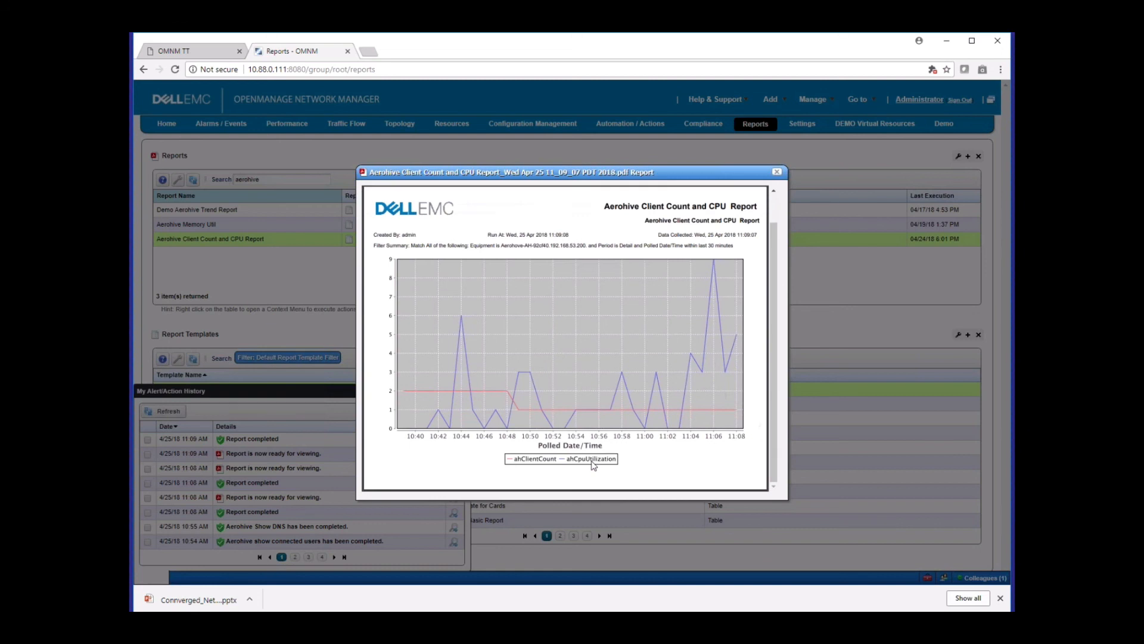
click(776, 171)
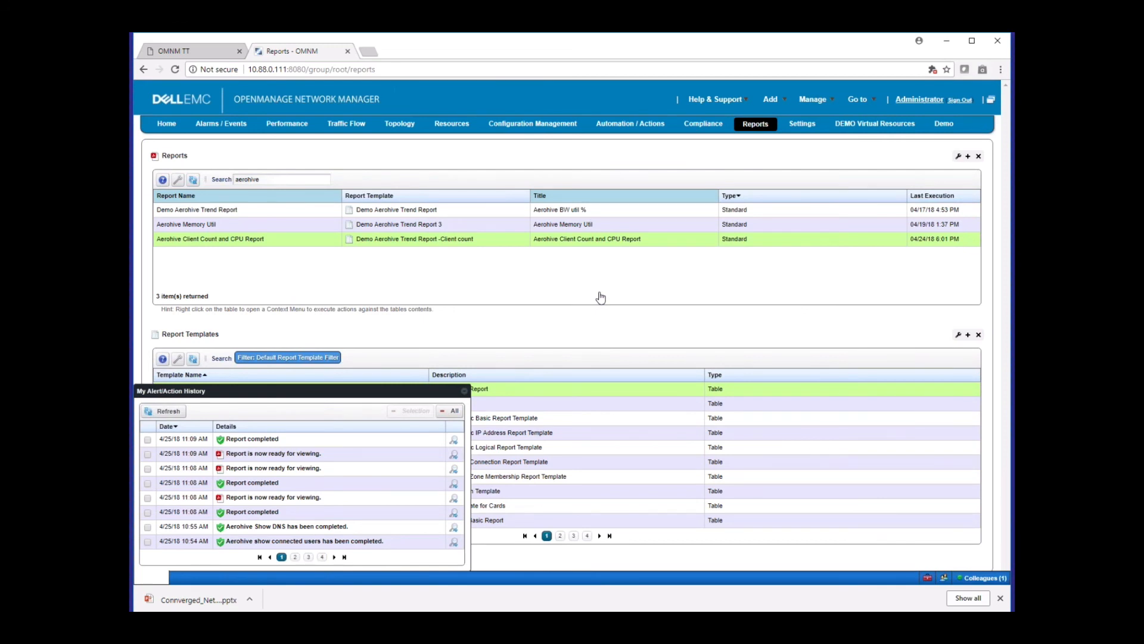
Switch to the OMNM TT presentation PDF and go to its closing contact slide
click(172, 52)
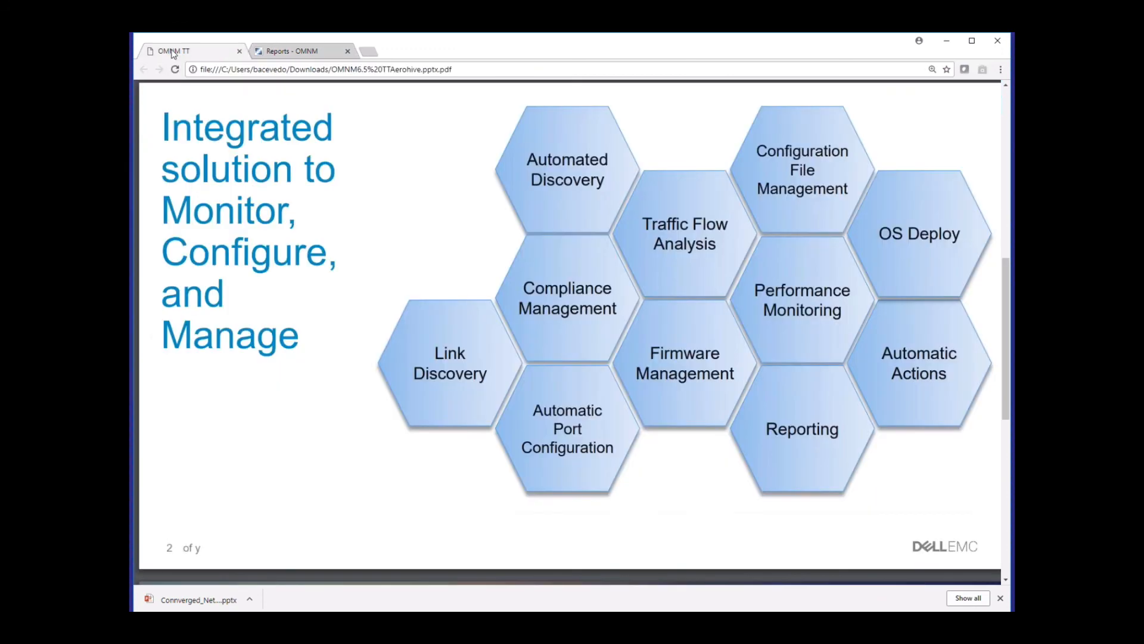
key(End)
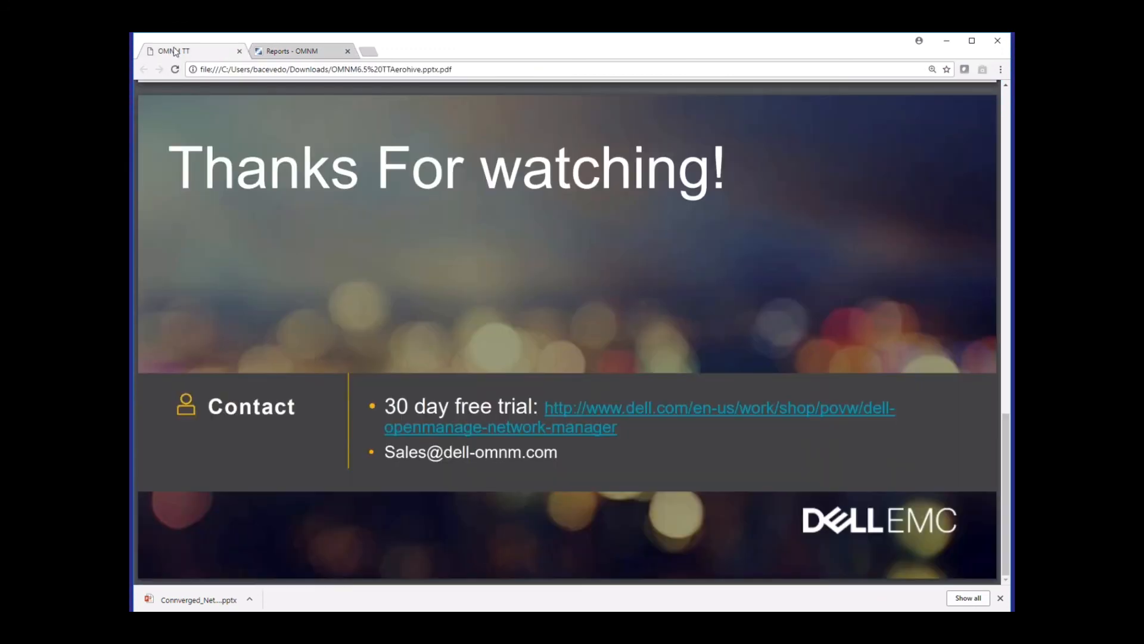